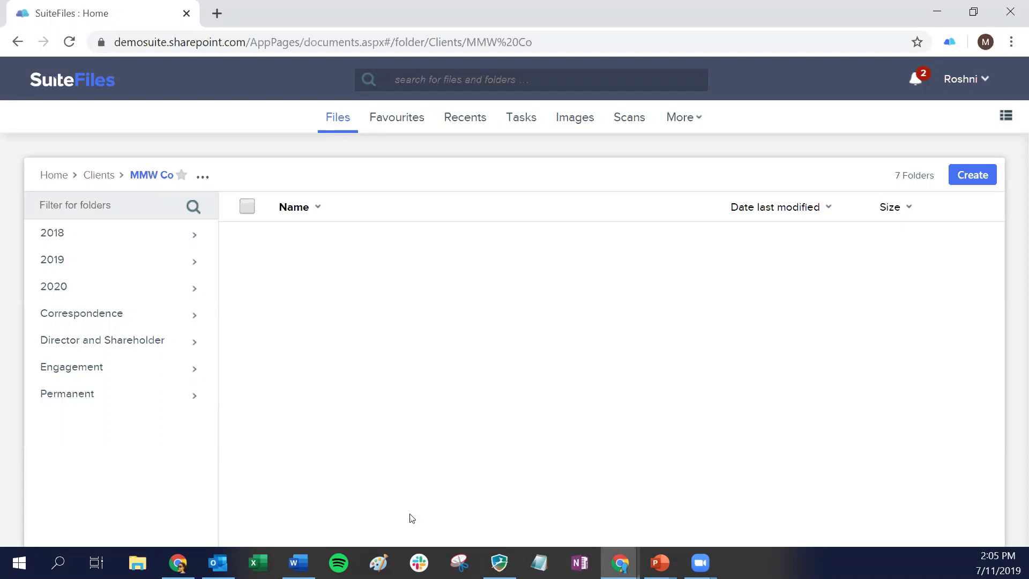
Create a subfolder named "Connected Folder" in the MMW Co client folder without a folder template
{"action": "left_click", "coordinate": [203, 179]}
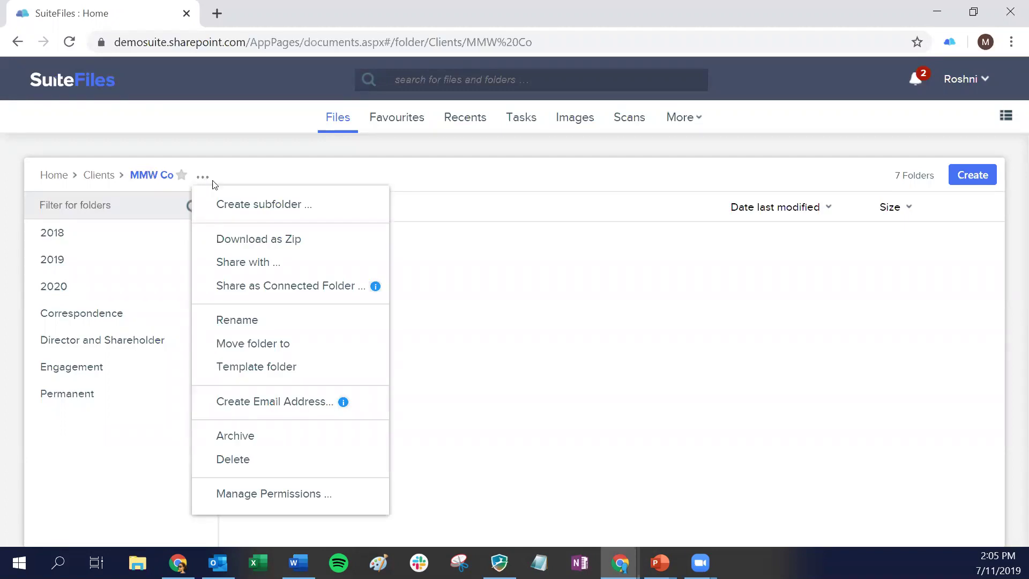
{"action": "left_click", "coordinate": [272, 209]}
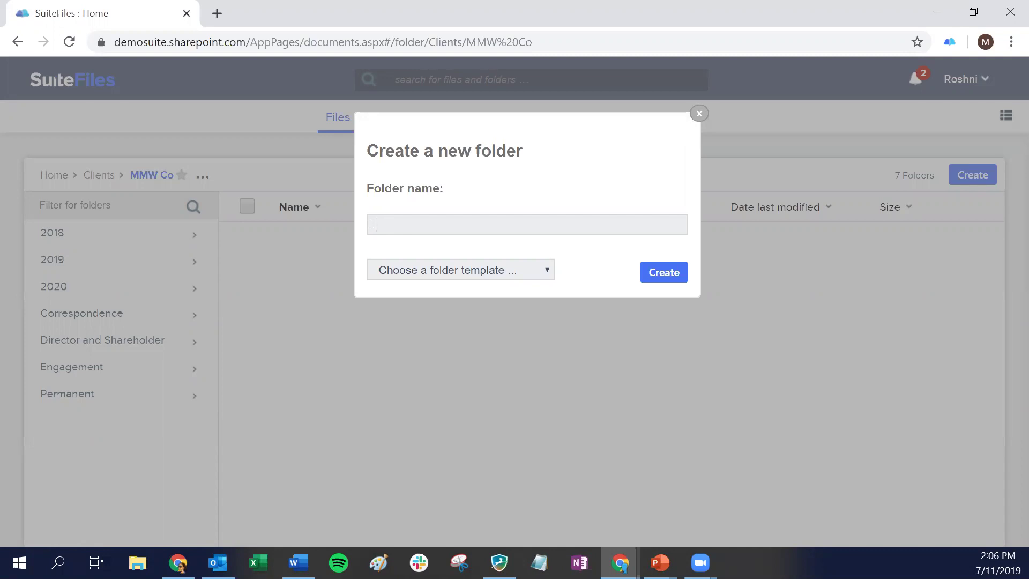
{"action": "type", "text": "Connected Folder"}
{"action": "left_click", "coordinate": [522, 277]}
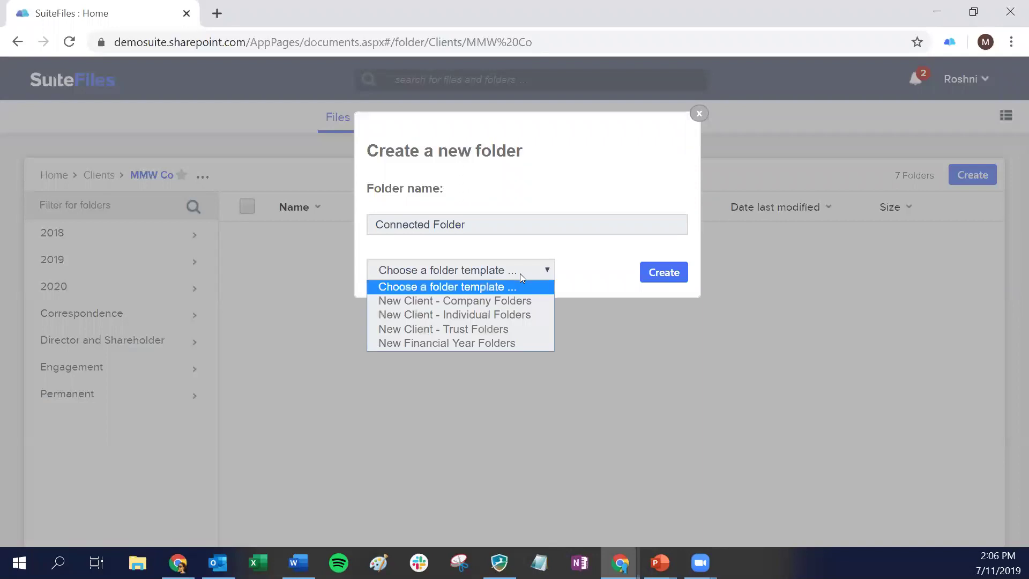
{"action": "left_click", "coordinate": [520, 272]}
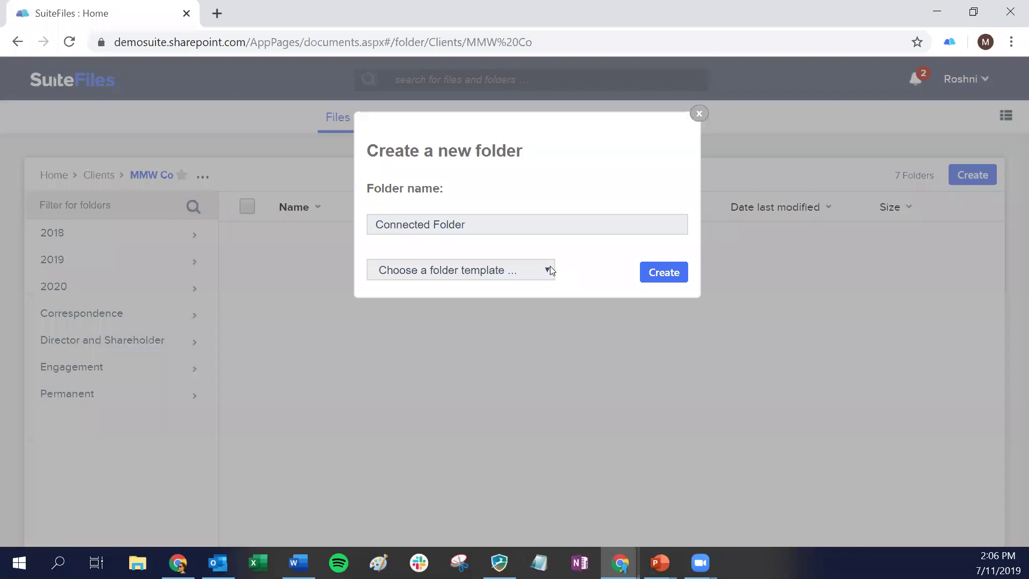
{"action": "left_click", "coordinate": [682, 273]}
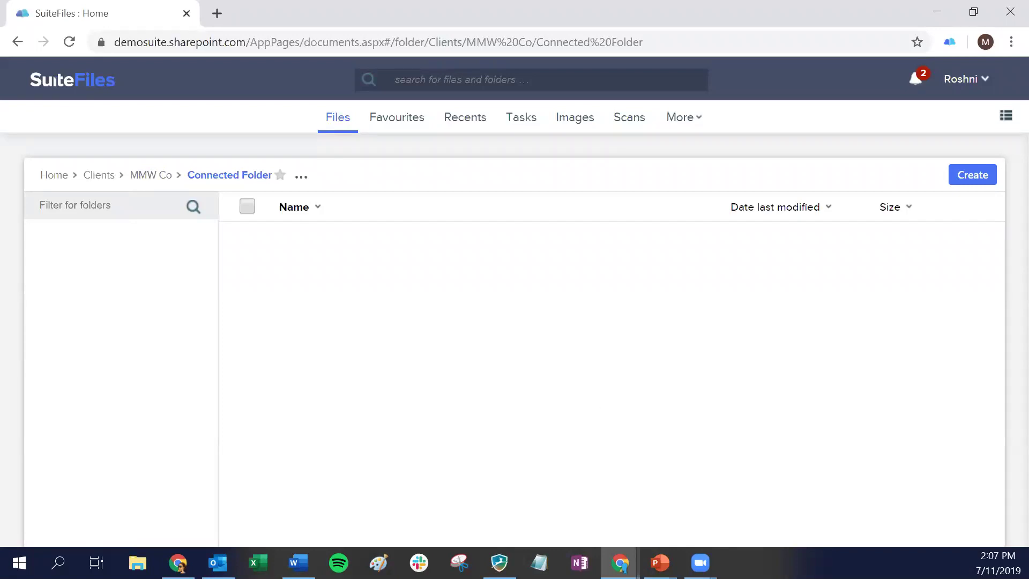
Upload "Workpapers - MM Waffle Co FY21" from the computer's Desktop folder into Connected Folder
{"action": "key", "text": "super+e"}
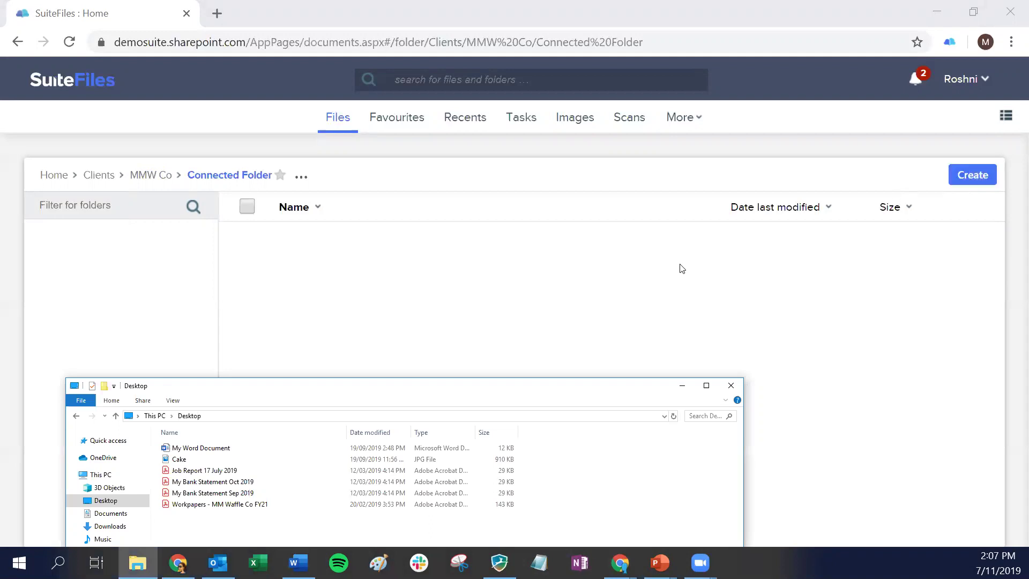
{"action": "left_click_drag", "start_coordinate": [204, 508], "coordinate": [366, 364]}
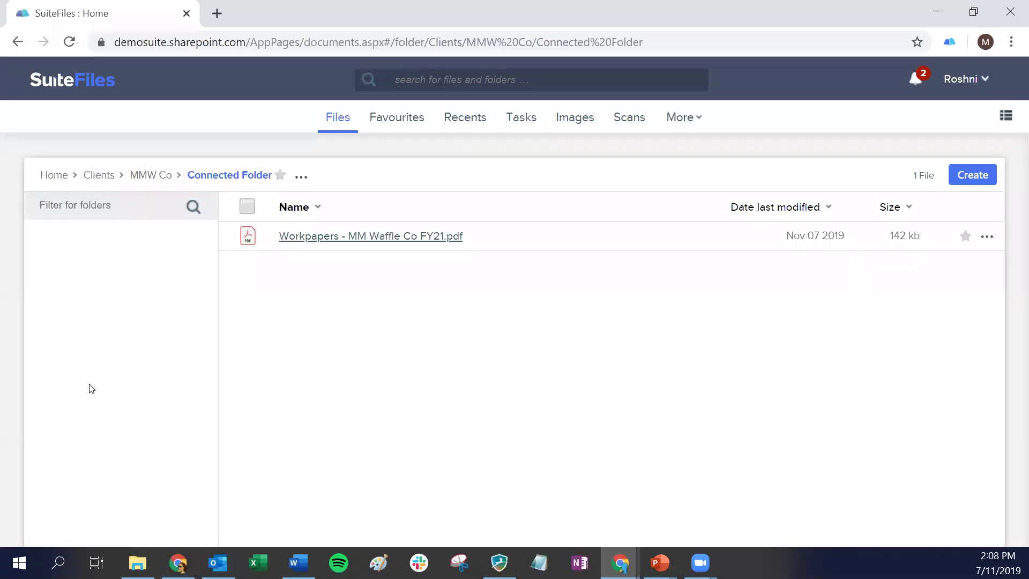
Start sharing the current folder as a Connected Folder and select the client's WorkflowMax contact as recipient
{"action": "left_click", "coordinate": [301, 178]}
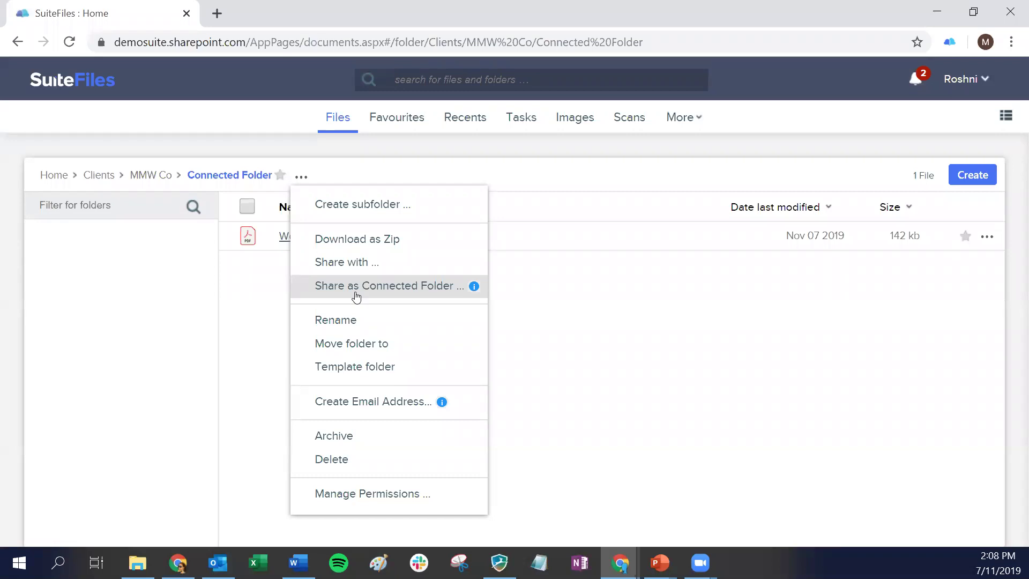
{"action": "left_click", "coordinate": [453, 285]}
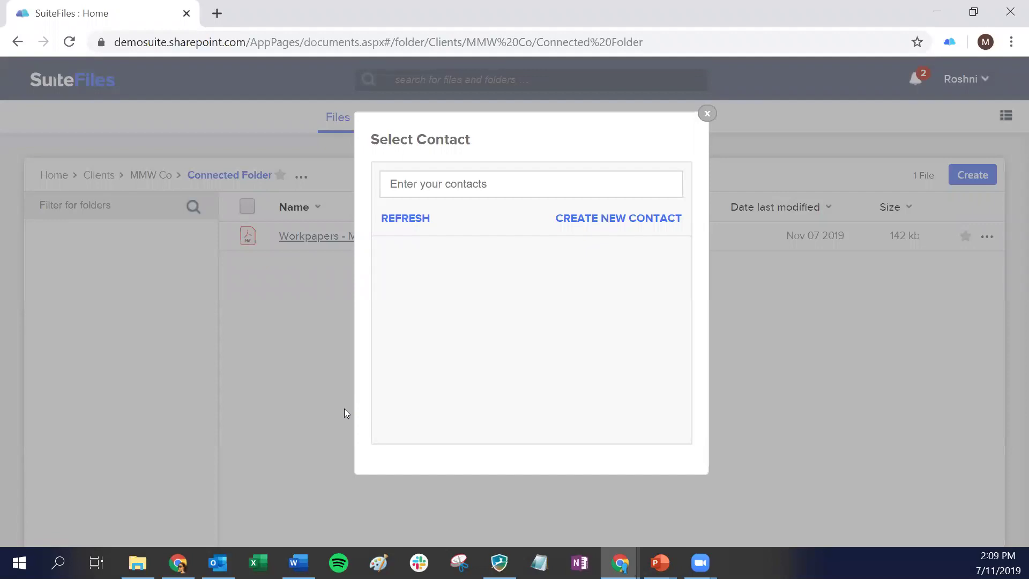
{"action": "left_click", "coordinate": [483, 185]}
{"action": "type", "text": "mitzy"}
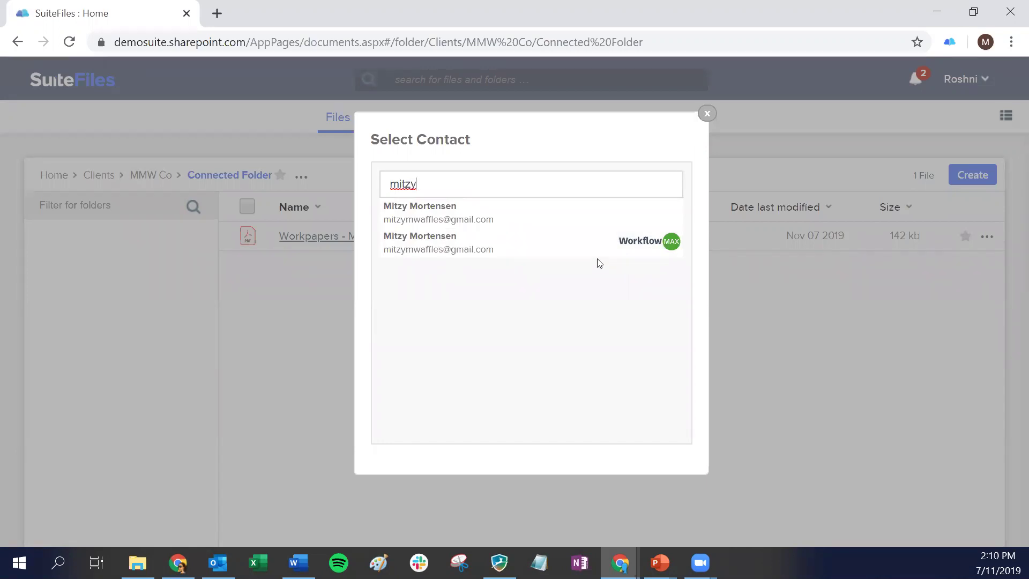
{"action": "left_click", "coordinate": [468, 246]}
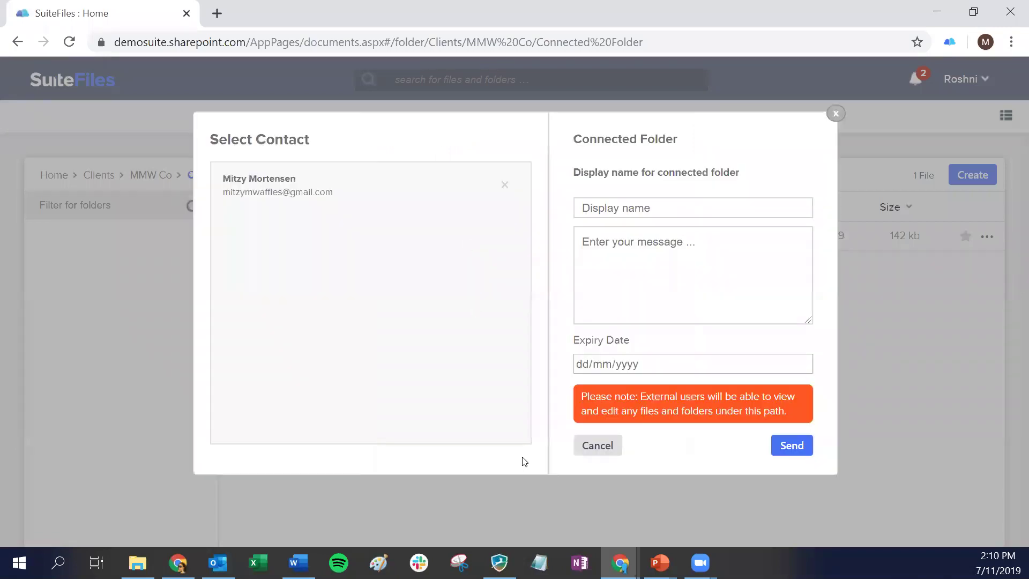
Remove the chosen recipient and select the same WorkflowMax contact again
{"action": "left_click", "coordinate": [505, 184]}
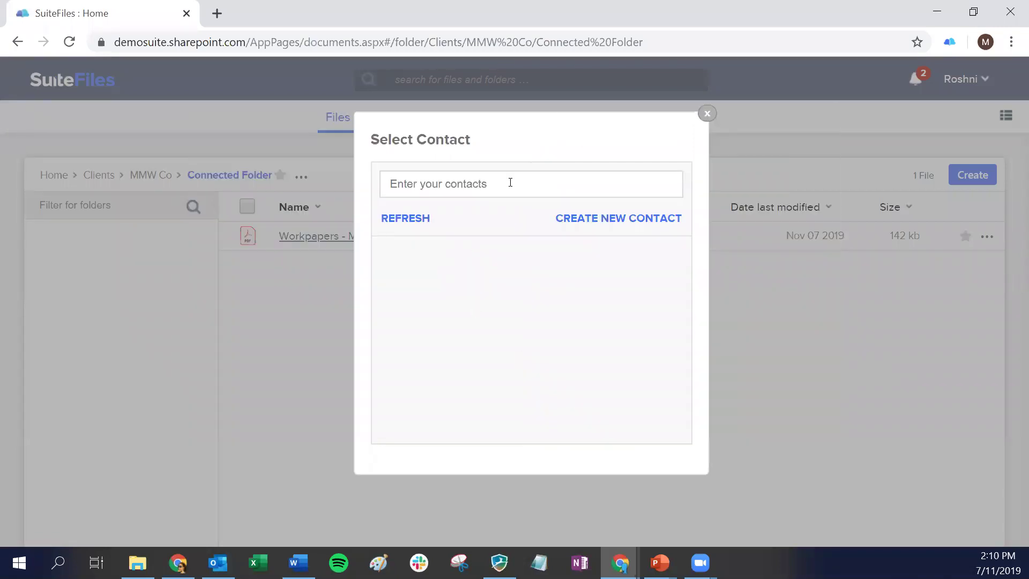
{"action": "left_click", "coordinate": [613, 221]}
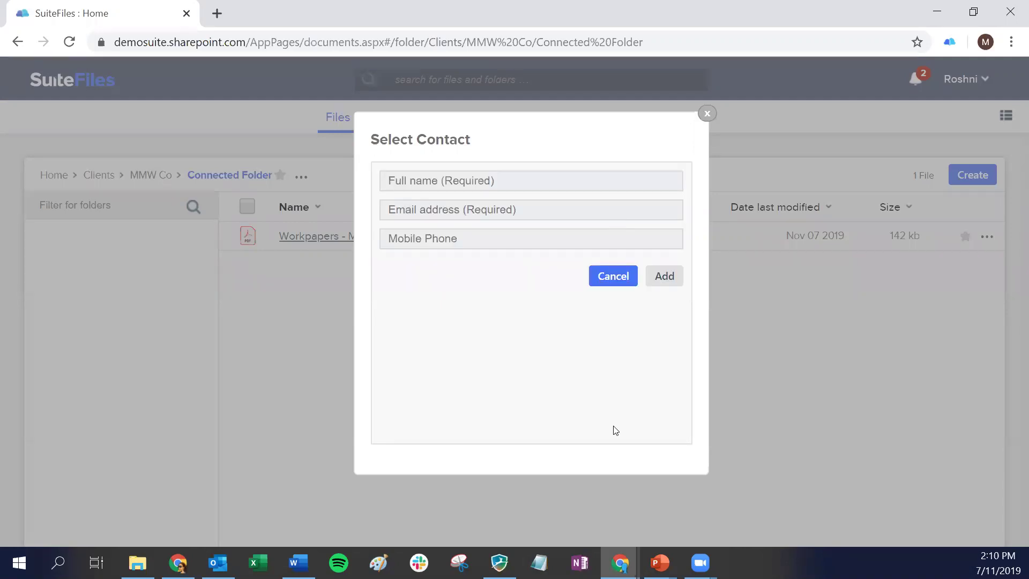
{"action": "left_click", "coordinate": [609, 279]}
{"action": "left_click", "coordinate": [498, 186]}
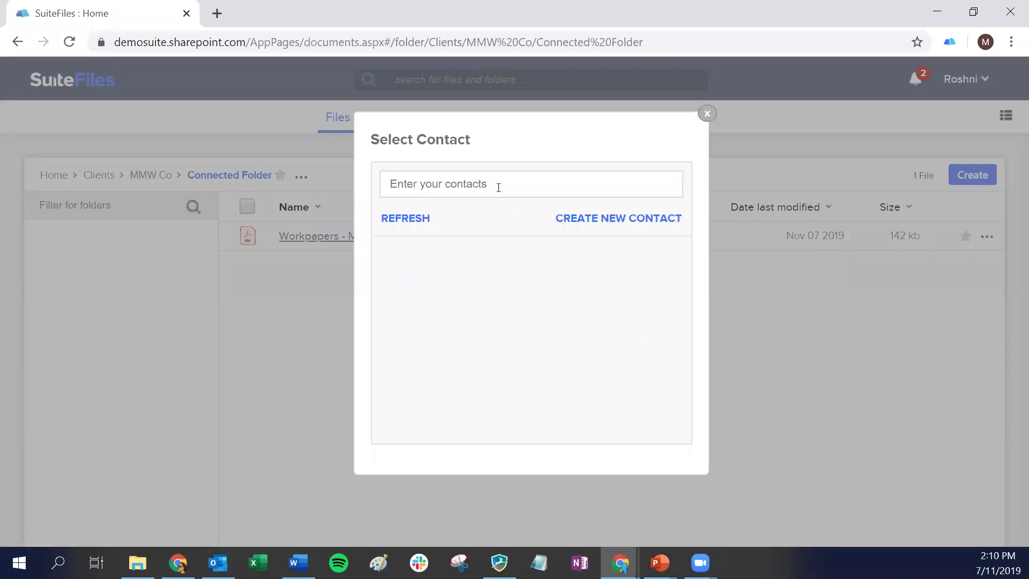
{"action": "type", "text": "mitz"}
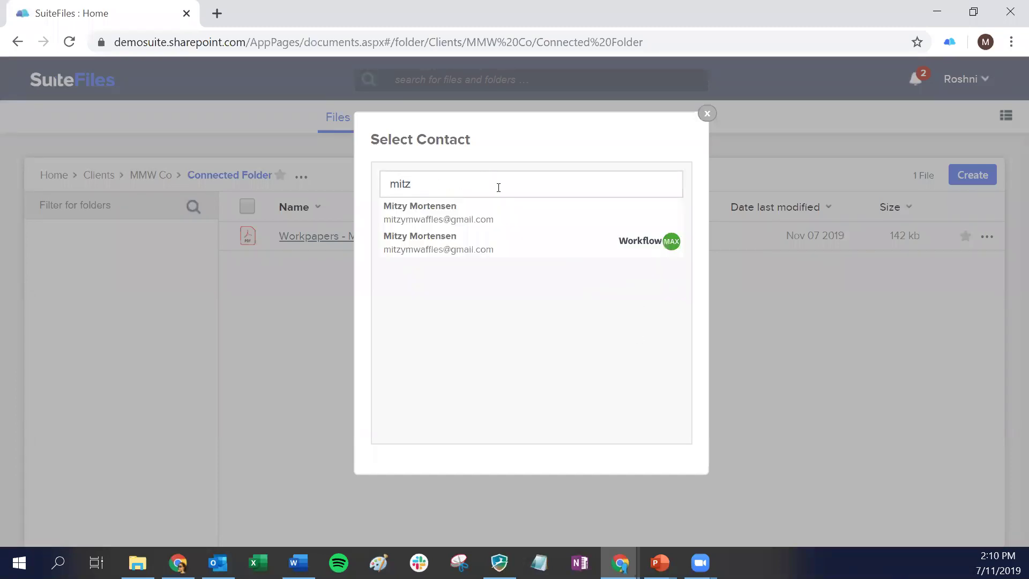
{"action": "left_click", "coordinate": [437, 242]}
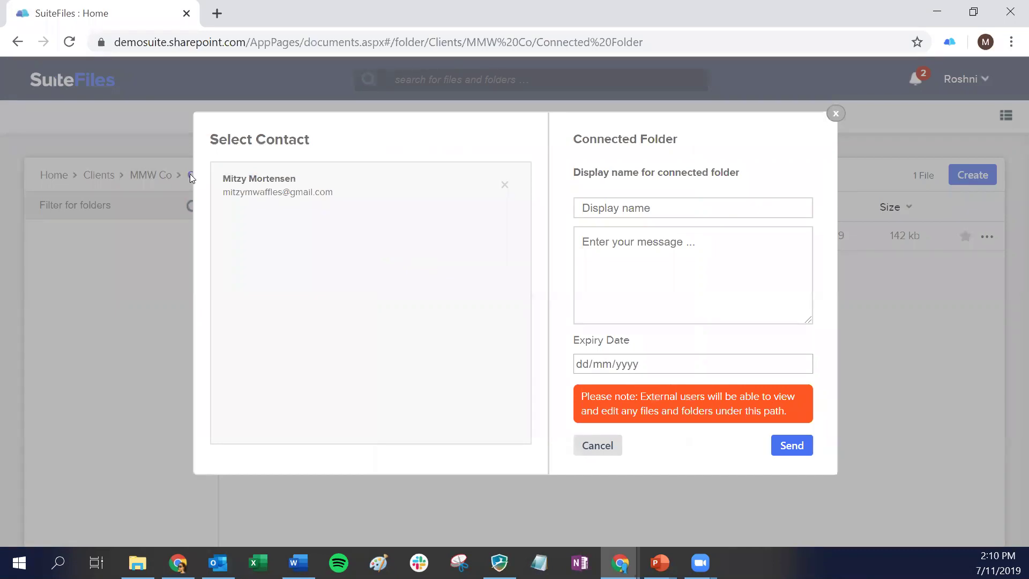
Set the connected folder's display name to "Abacus and MMW Co Connected Folder"
{"action": "left_click", "coordinate": [704, 208]}
{"action": "type", "text": "Abacus and MMW Co Connected Folder"}
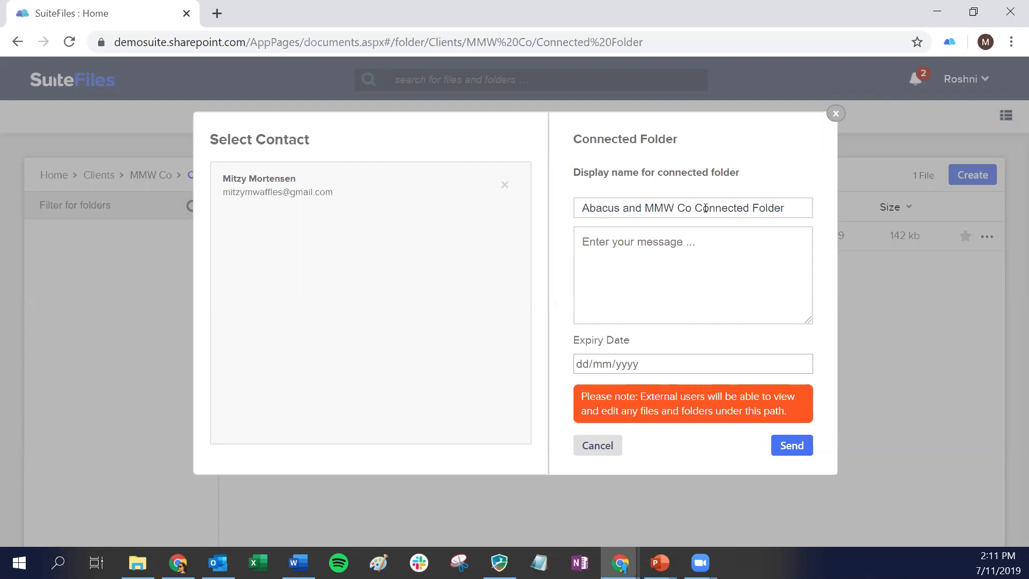
Write a message greeting the contact, asking them to add the files discussed on today's call to this folder, and sign it with the sender's name
{"action": "type", "text": "Hi mi"}
{"action": "key", "text": "BackSpace"}
{"action": "key", "text": "BackSpace"}
{"action": "type", "text": "Mitzy"}
{"action": "key", "text": "Return"}
{"action": "key", "text": "Return"}
{"action": "type", "text": "As "}
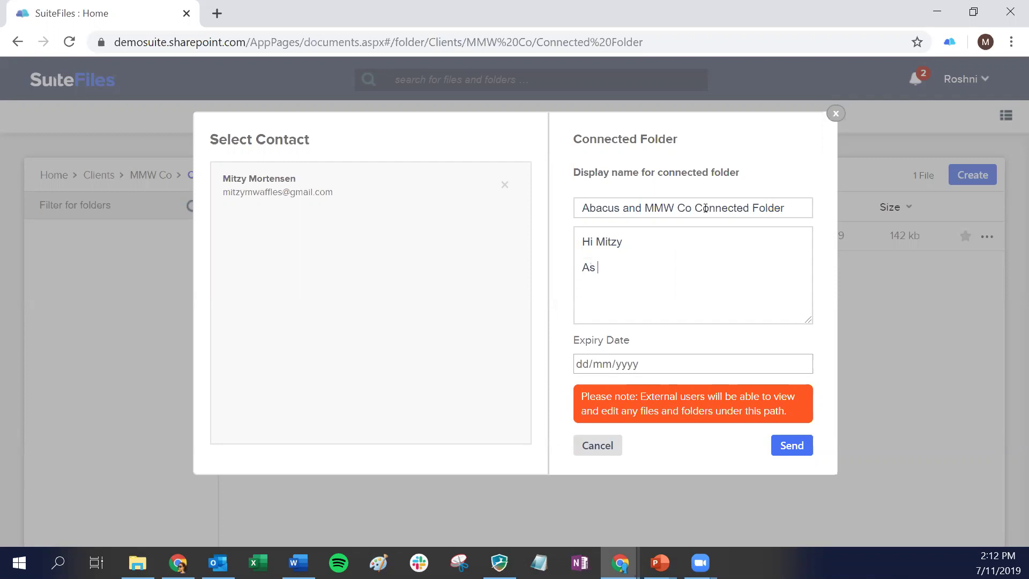
{"action": "type", "text": "discussed on our call today,"}
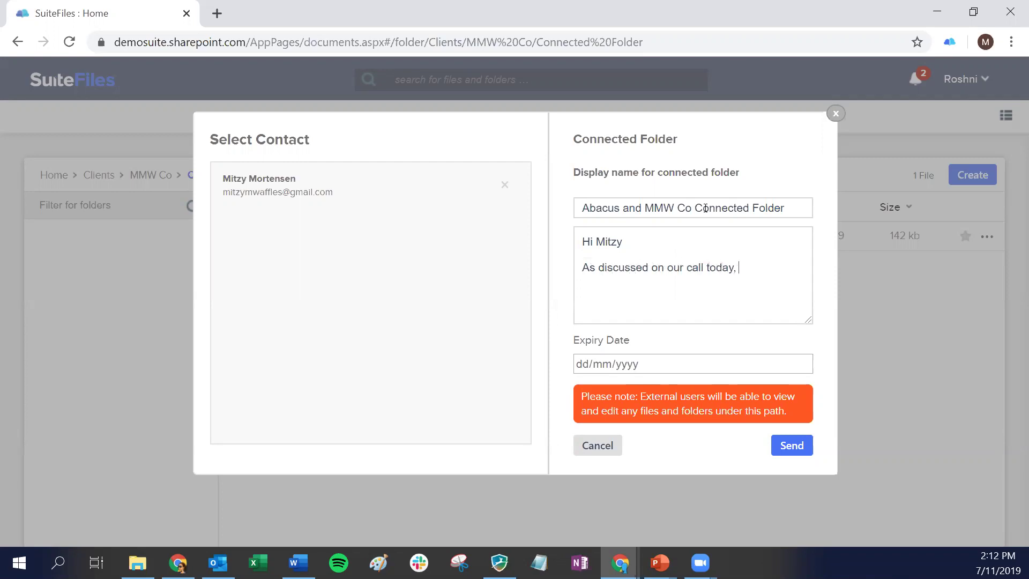
{"action": "type", "text": " can you please add th"}
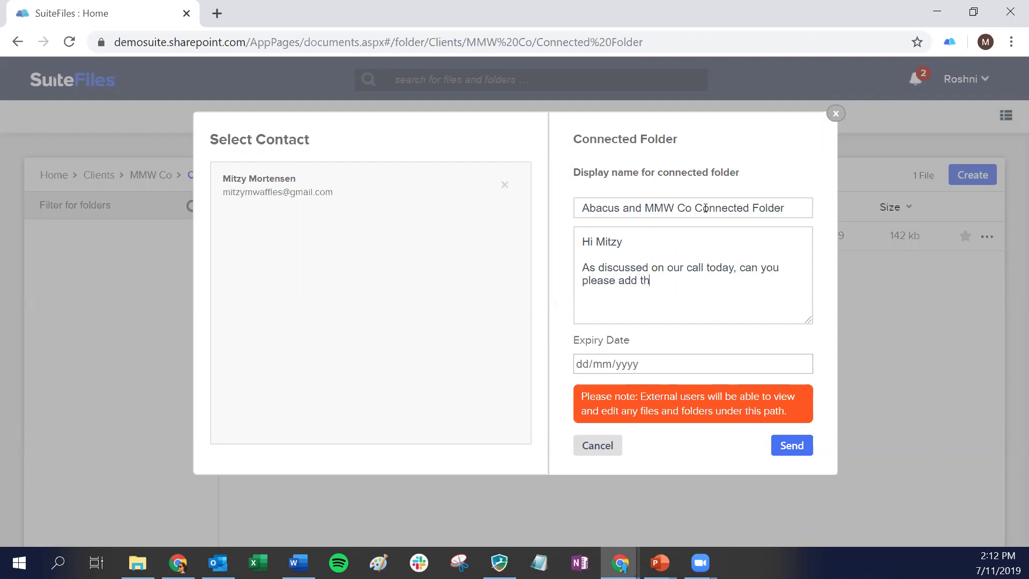
{"action": "type", "text": "e files to this folder and I'll be a"}
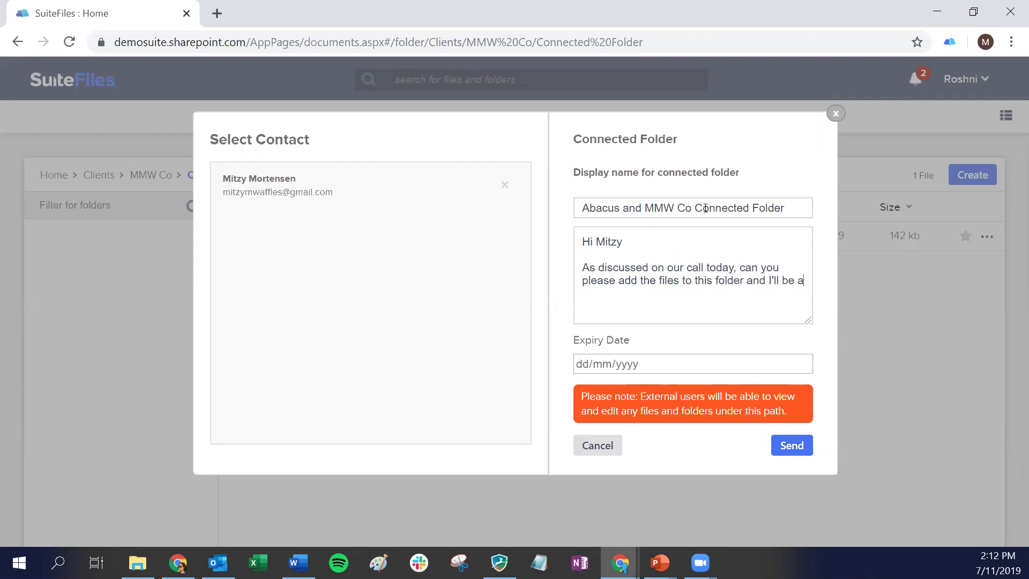
{"action": "type", "text": "dle to access them."}
{"action": "key", "text": "Return"}
{"action": "key", "text": "Return"}
{"action": "type", "text": "Thanks!"}
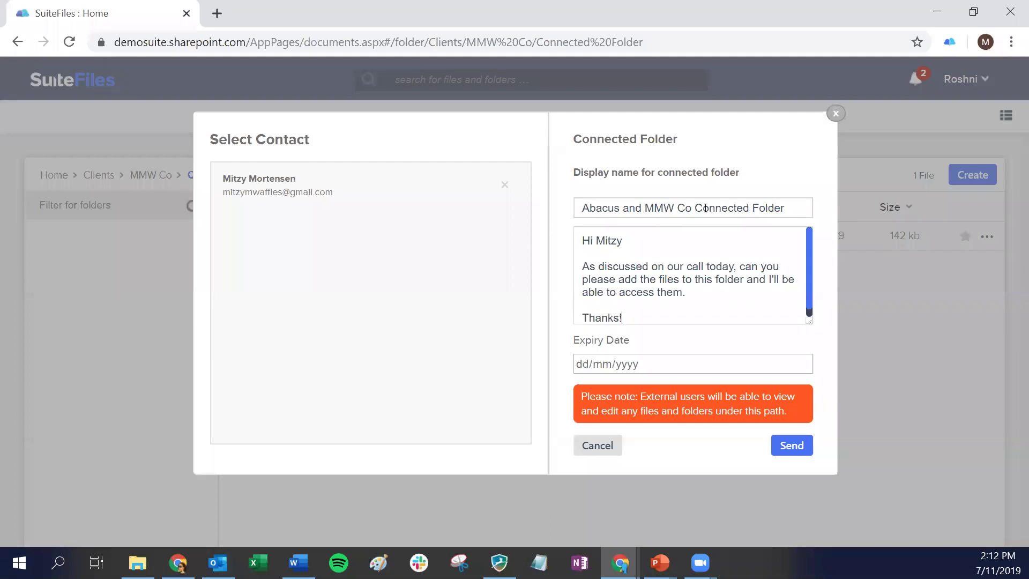
{"action": "key", "text": "Return"}
{"action": "type", "text": "Roshni"}
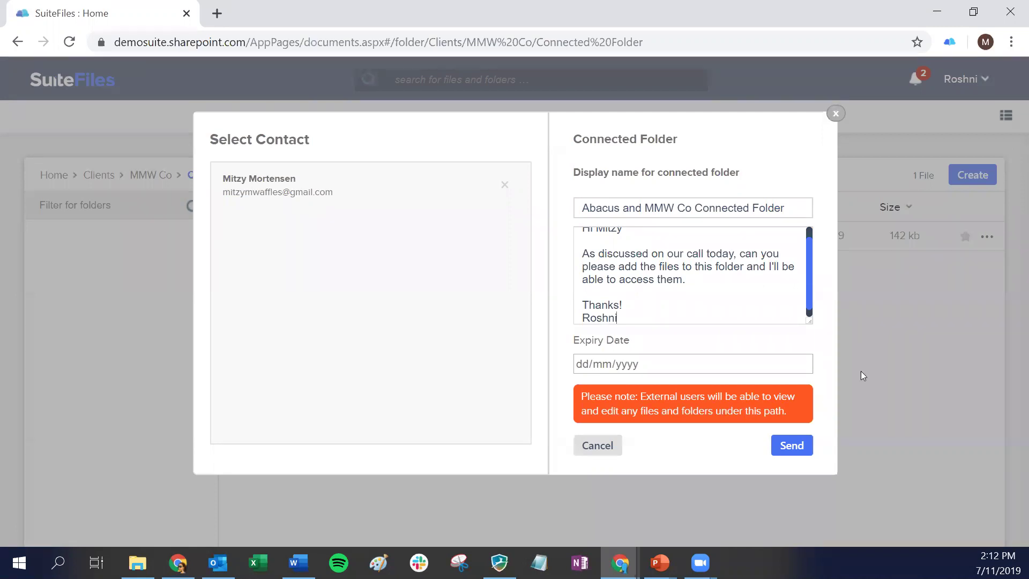
Set the connected folder's expiry date to 30/11/2019 and clear it again
{"action": "left_click", "coordinate": [803, 363]}
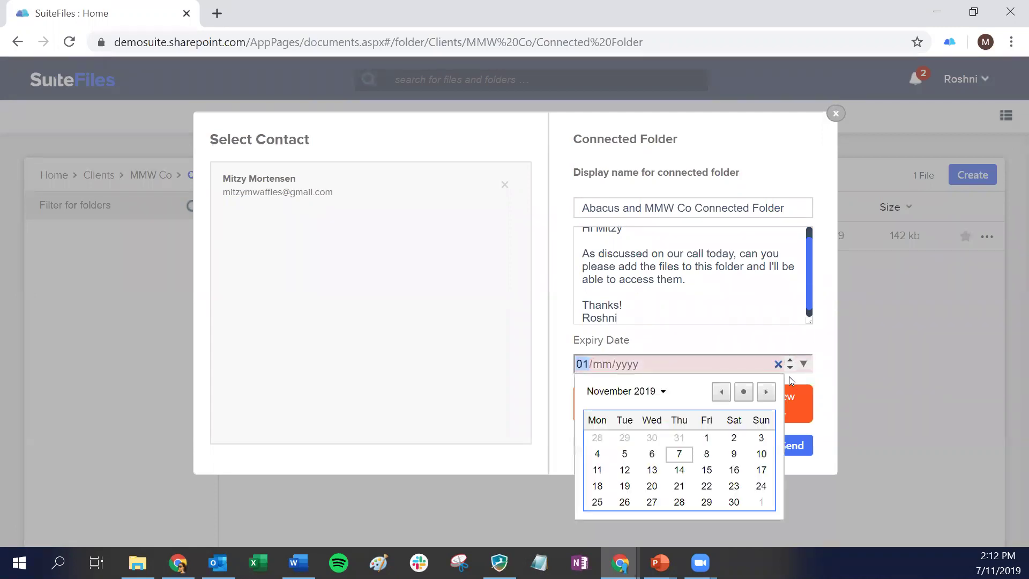
{"action": "left_click", "coordinate": [734, 502]}
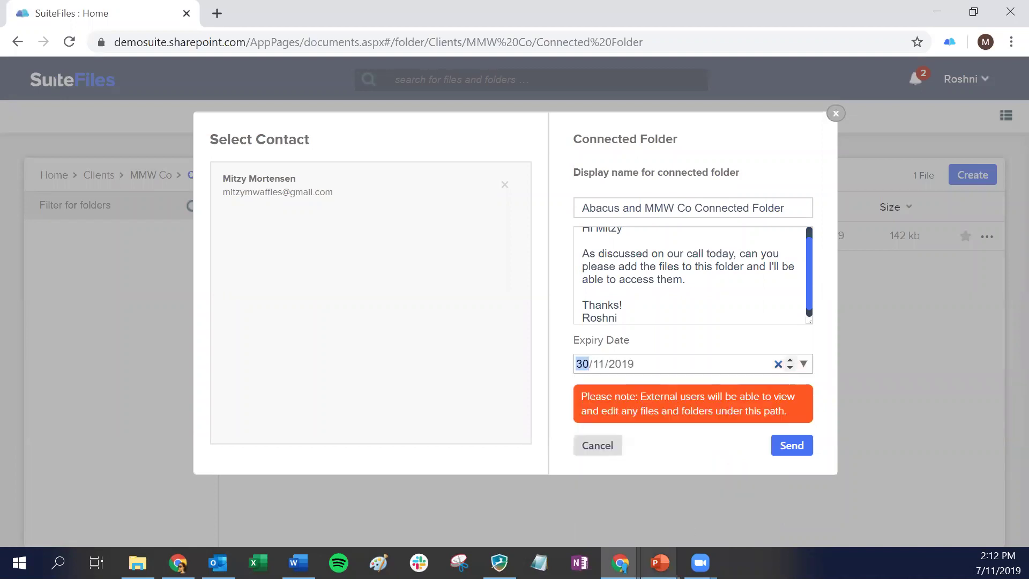
{"action": "left_click", "coordinate": [848, 359]}
{"action": "left_click", "coordinate": [777, 363]}
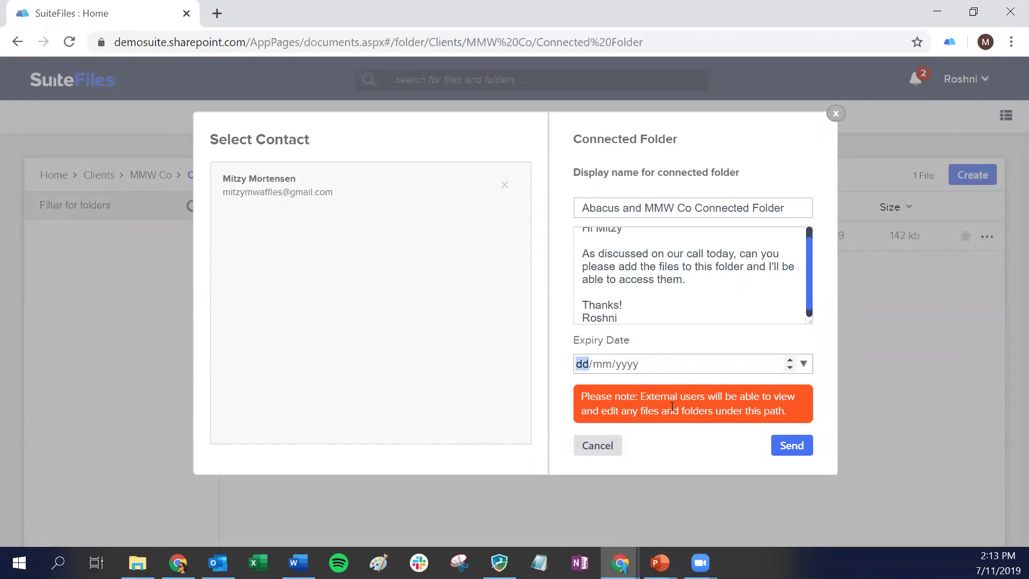
Send the connected folder invitation and dismiss the confirmation
{"action": "left_click", "coordinate": [791, 449]}
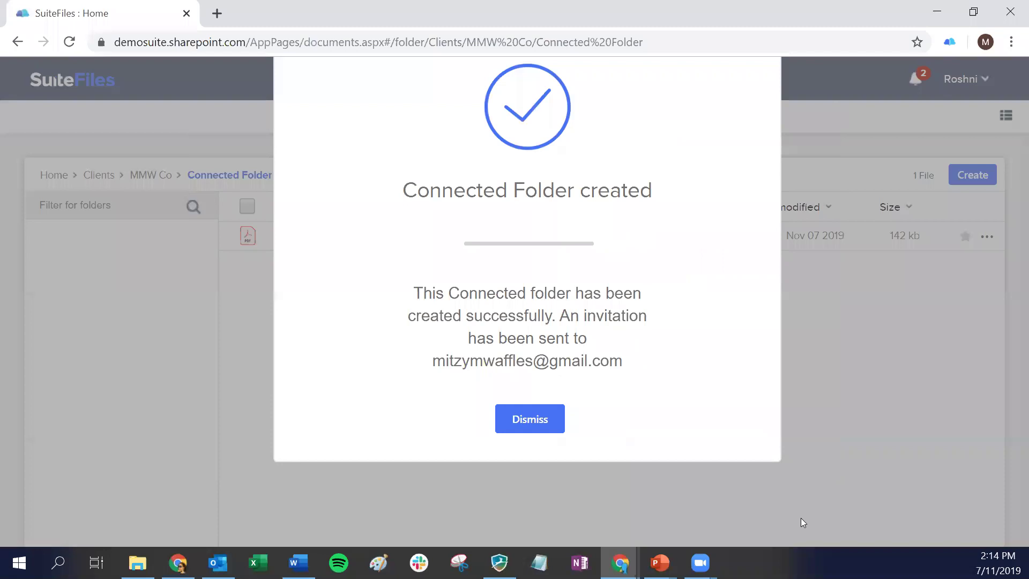
{"action": "left_click", "coordinate": [529, 420]}
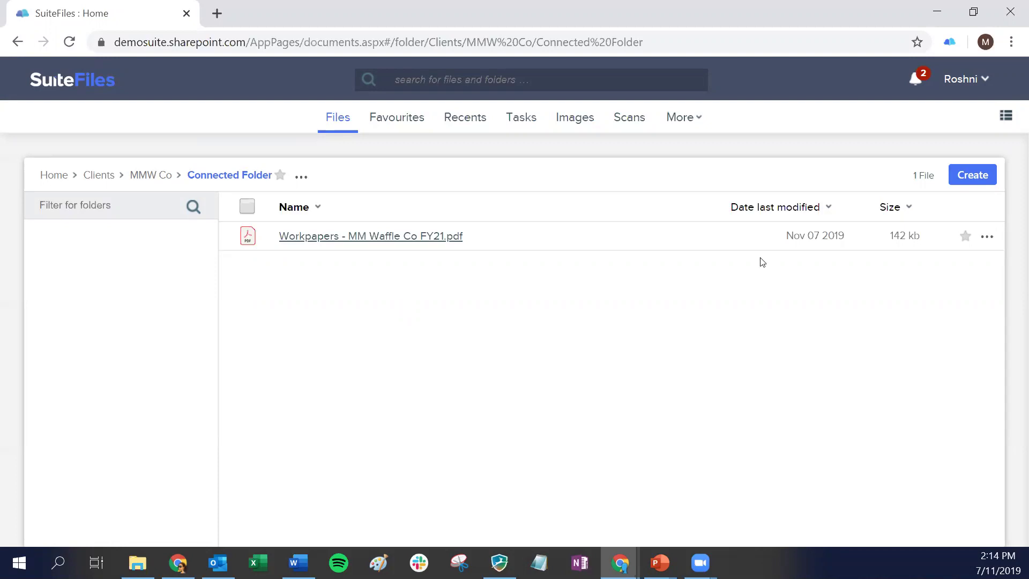
Read the description of the Create file request option
{"action": "left_click", "coordinate": [962, 177]}
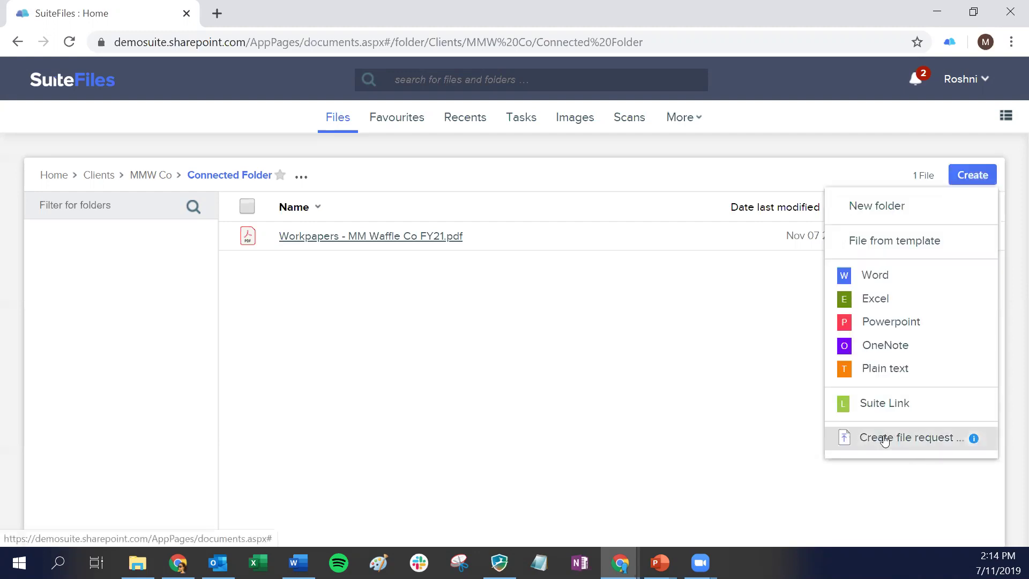
{"action": "mouse_move", "coordinate": [975, 440]}
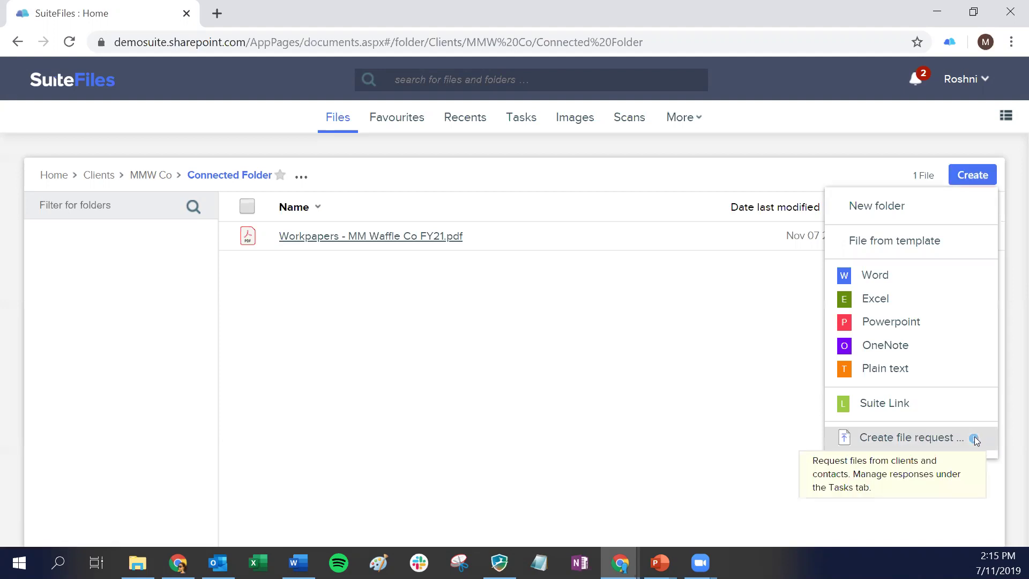
{"action": "left_click", "coordinate": [649, 392]}
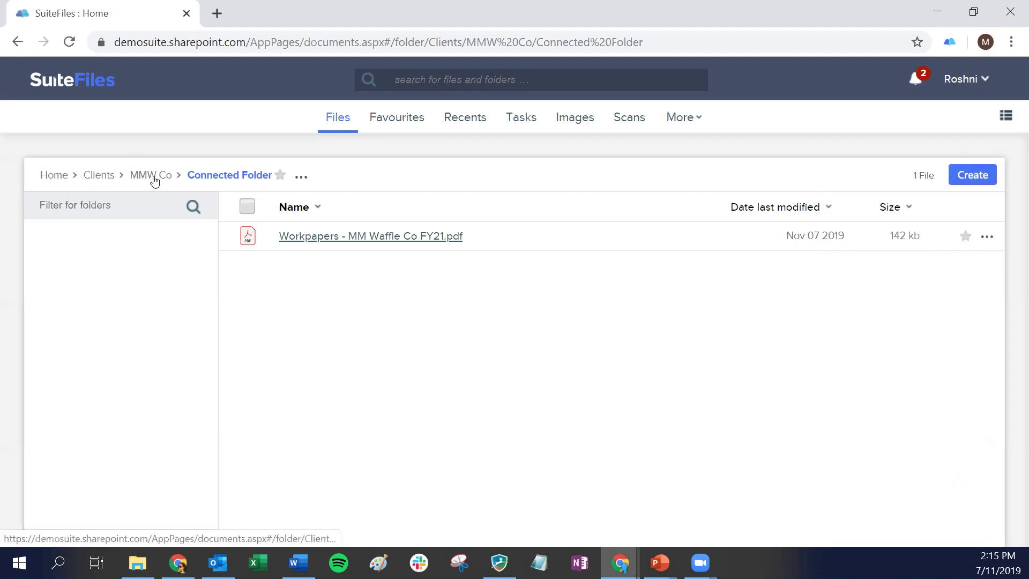
Start a file request in MMW Co's 2019 client folder and choose the client contact as recipient
{"action": "left_click", "coordinate": [154, 182]}
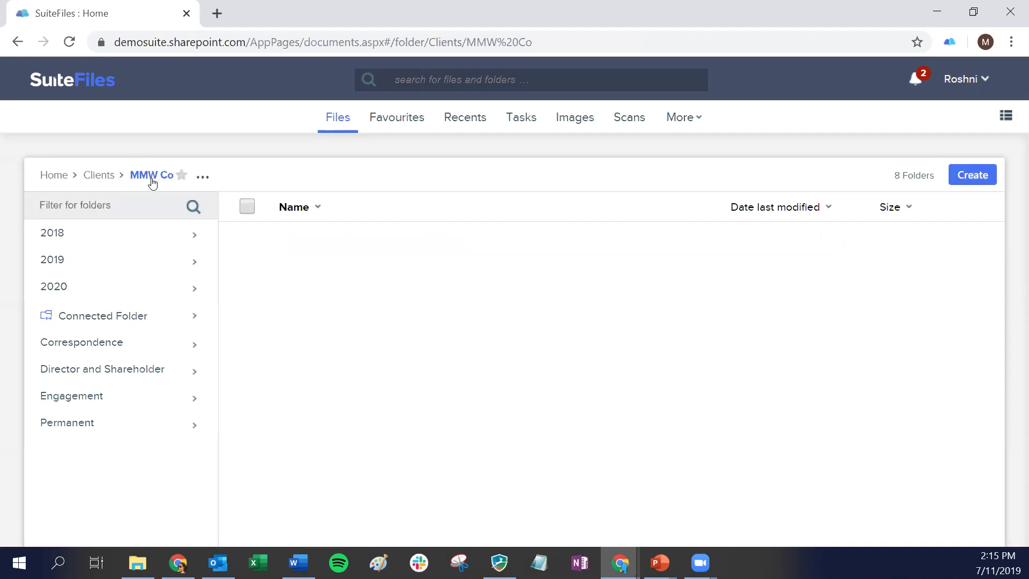
{"action": "left_click", "coordinate": [115, 262]}
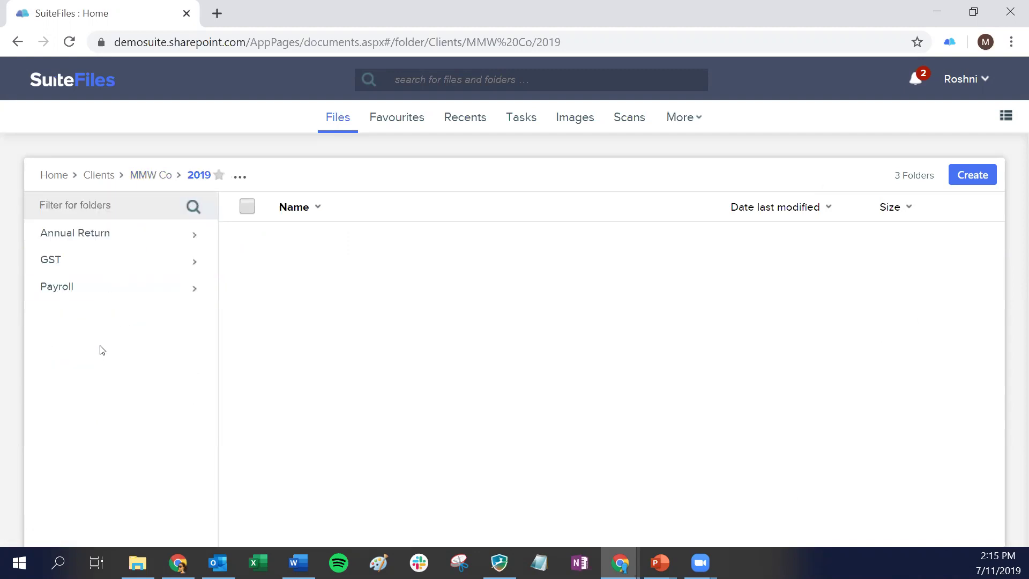
{"action": "left_click", "coordinate": [982, 176]}
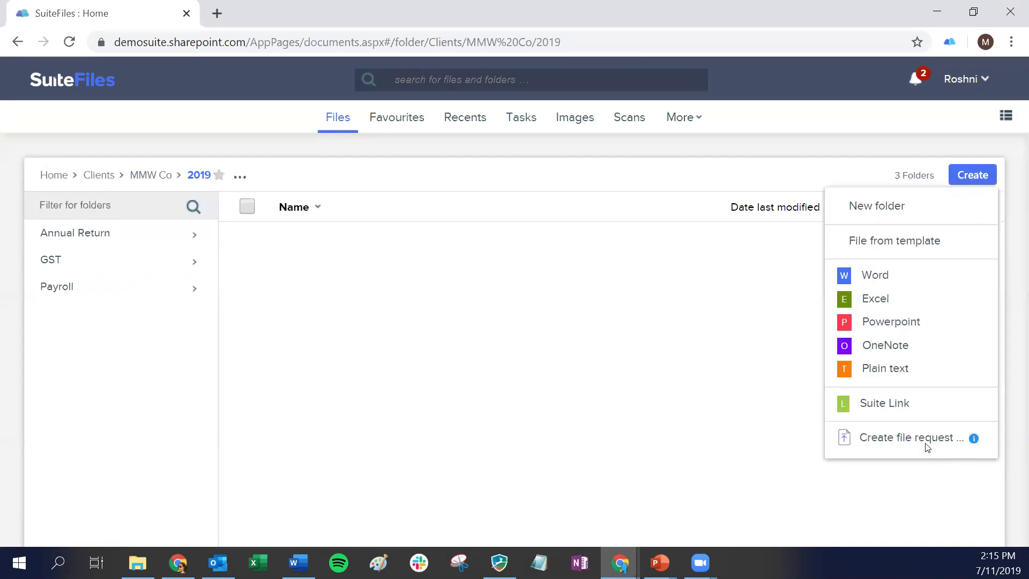
{"action": "left_click", "coordinate": [898, 440]}
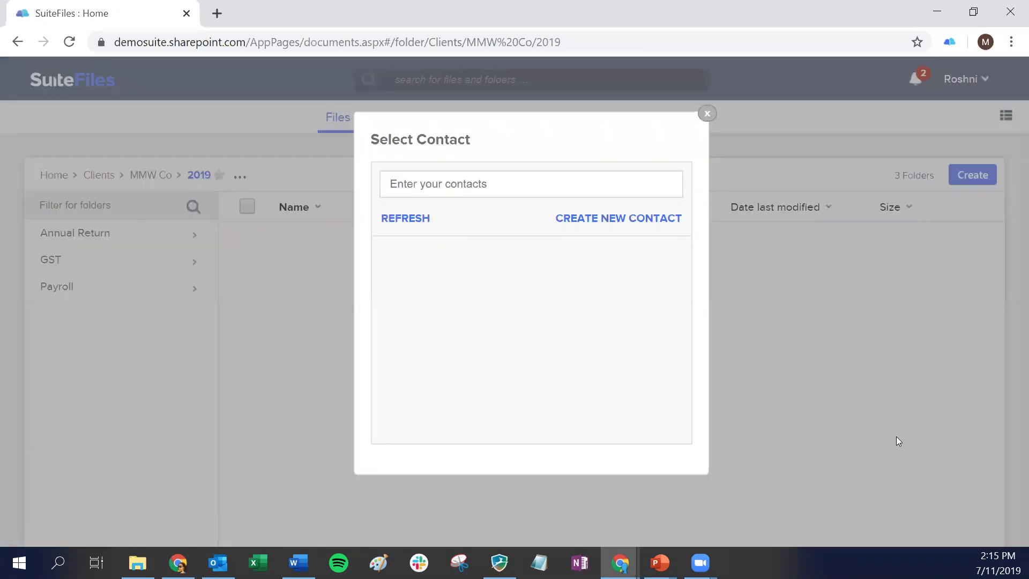
{"action": "left_click", "coordinate": [435, 173]}
{"action": "type", "text": "mitzy"}
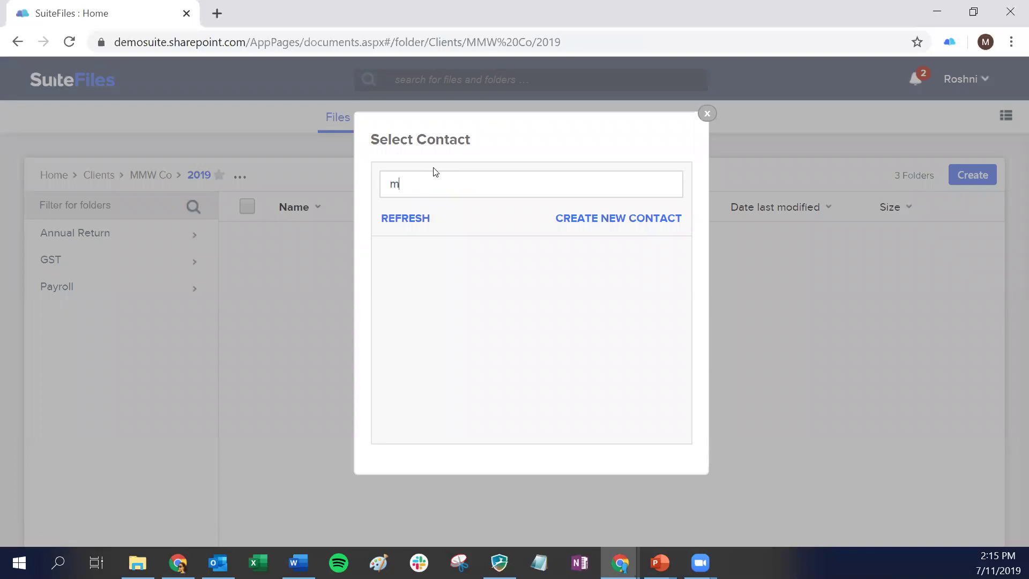
{"action": "left_click", "coordinate": [492, 245]}
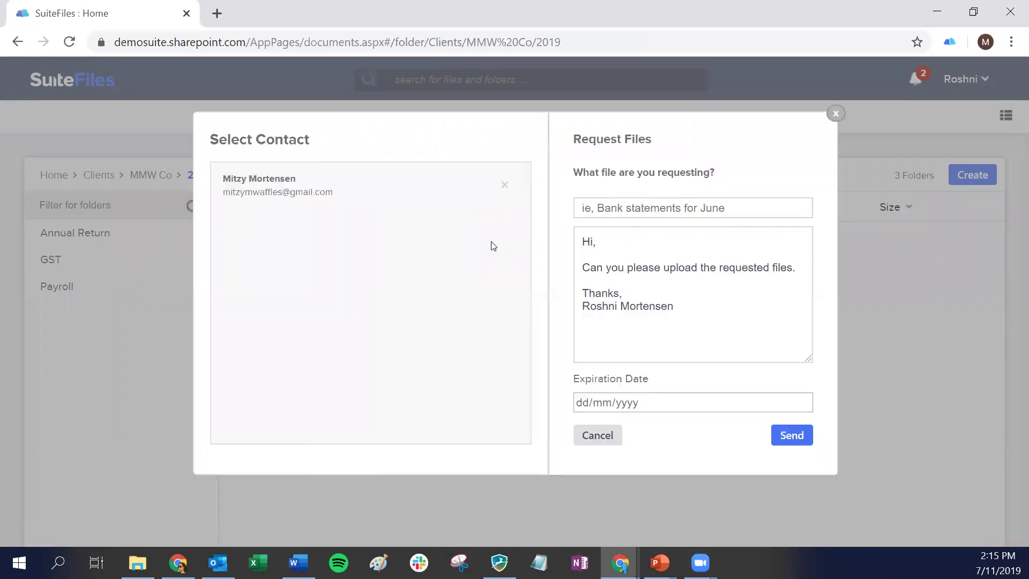
Request "Bank statement from Sep 2019" and add the contact's first name to the greeting in the message
{"action": "left_click", "coordinate": [580, 209]}
{"action": "type", "text": "Bank statement from Sep 2019"}
{"action": "key", "text": "Tab"}
{"action": "left_click", "coordinate": [597, 242]}
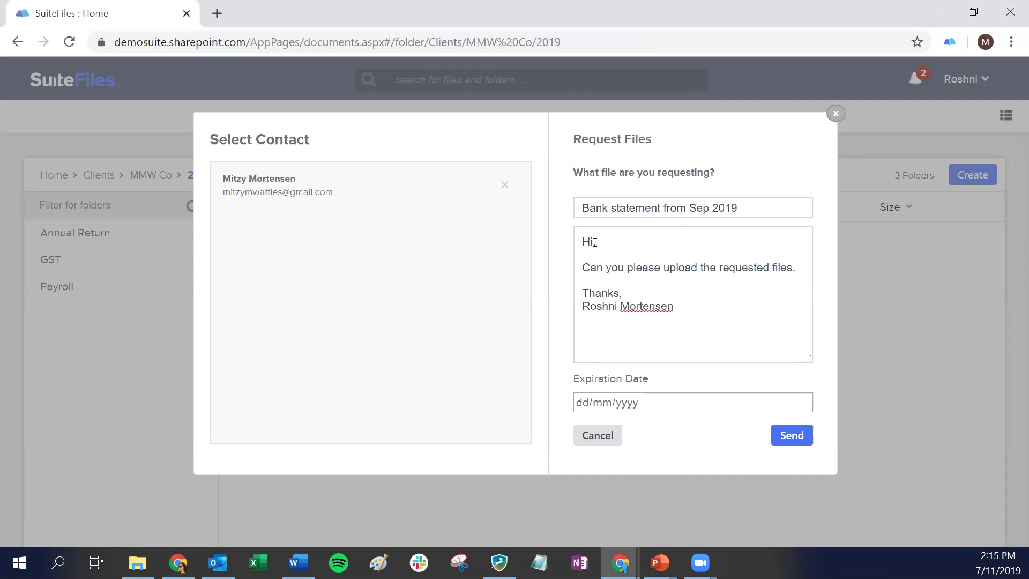
{"action": "key", "text": "BackSpace"}
{"action": "type", "text": "Mitzy,"}
Set the file request's expiration date to 15/11/2019, send it and dismiss the confirmation
{"action": "left_click", "coordinate": [803, 402]}
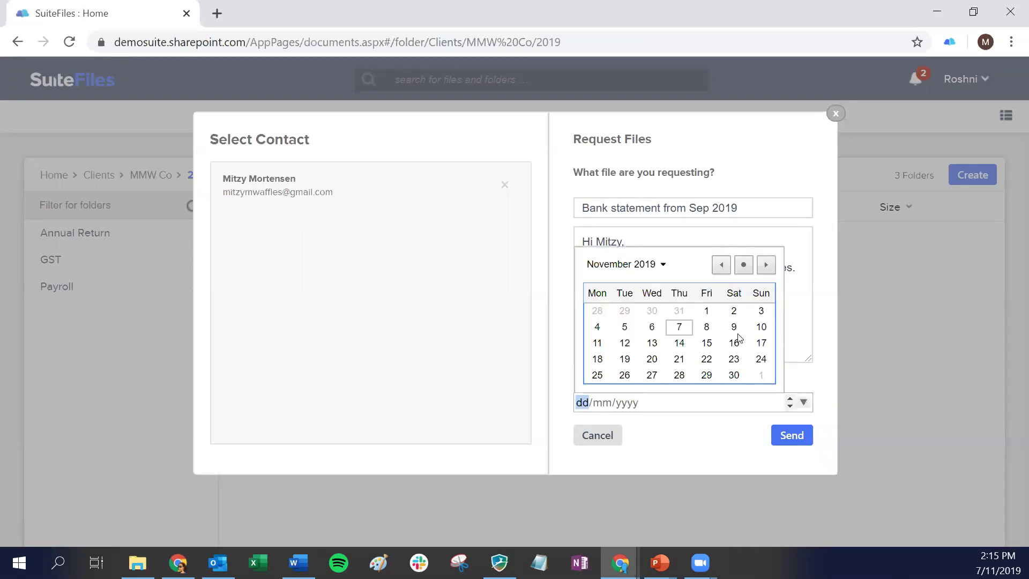
{"action": "left_click", "coordinate": [708, 344]}
{"action": "left_click", "coordinate": [717, 450]}
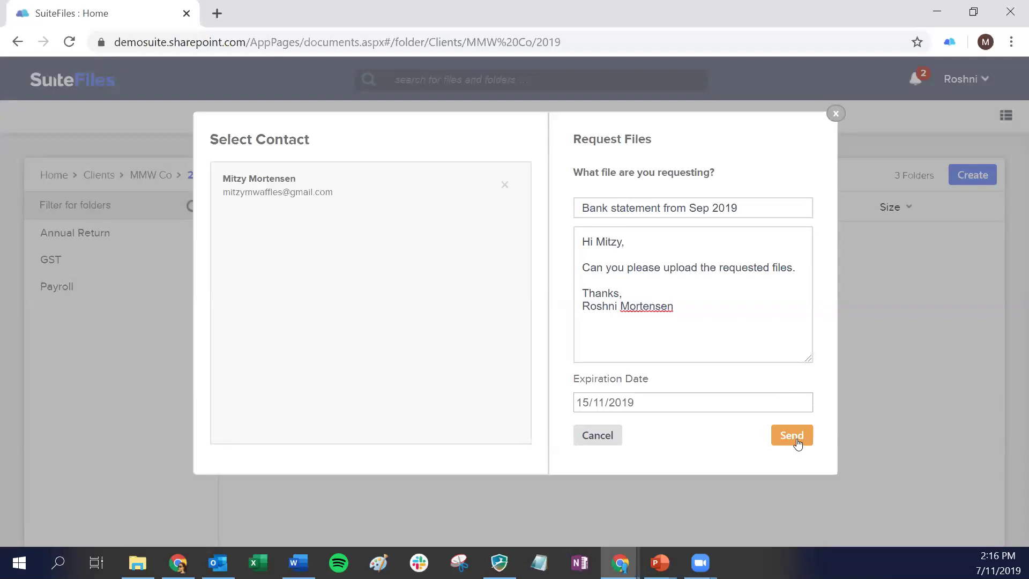
{"action": "left_click", "coordinate": [797, 444]}
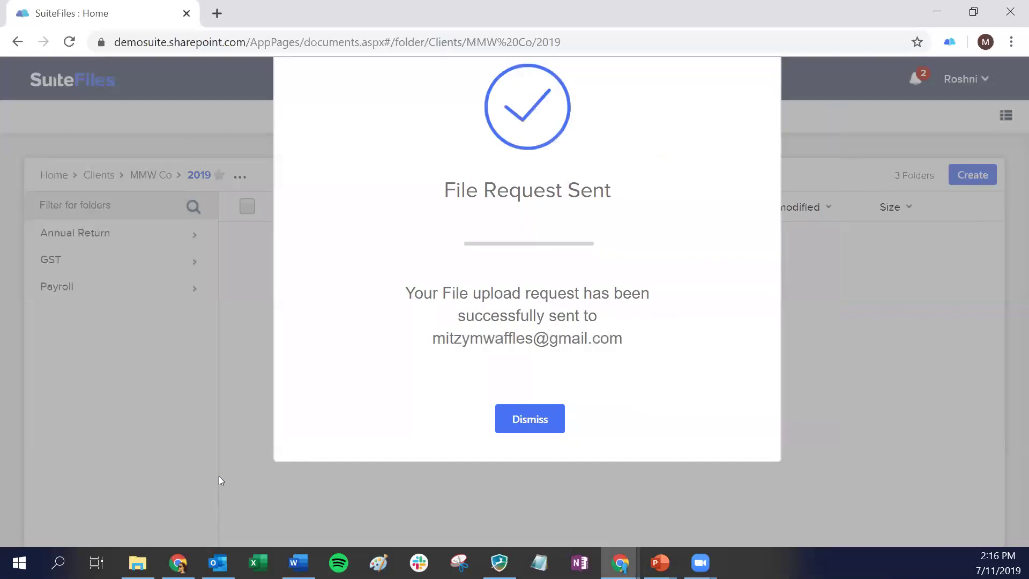
{"action": "left_click", "coordinate": [526, 427]}
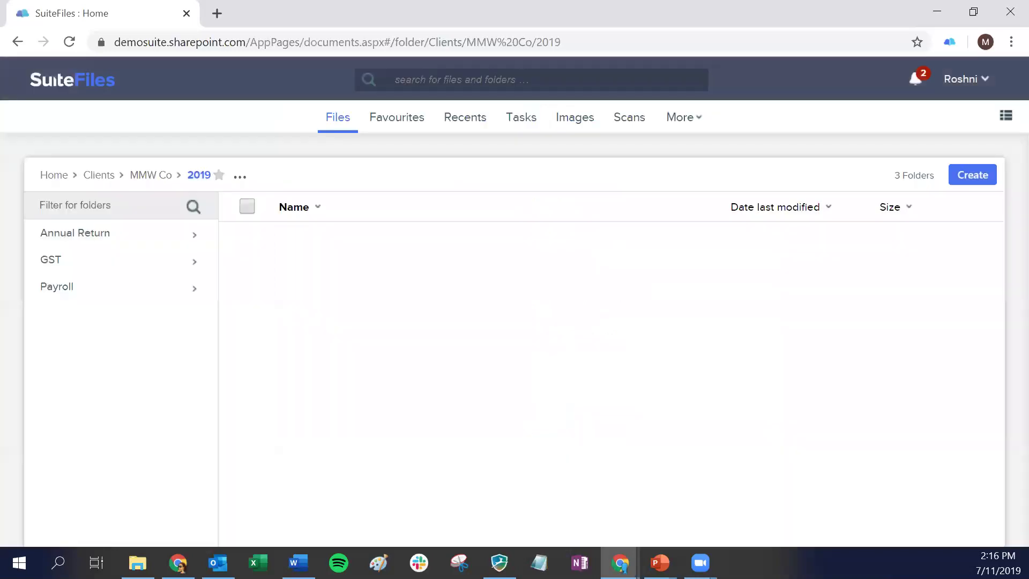
Switch to the client's Gmail inbox and read the email inviting them to the new connected folder
{"action": "mouse_move", "coordinate": [619, 562]}
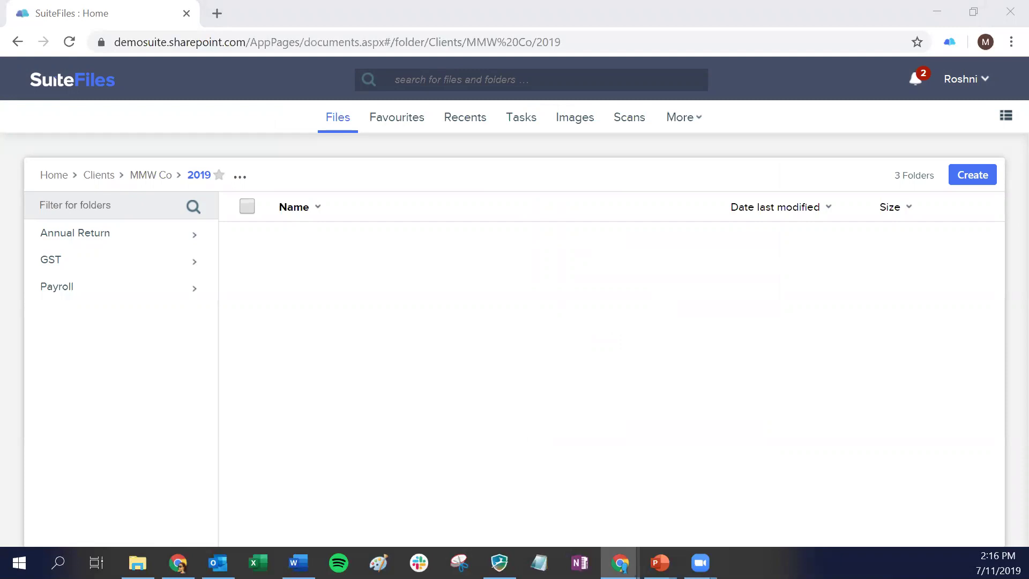
{"action": "key", "text": "alt+Tab"}
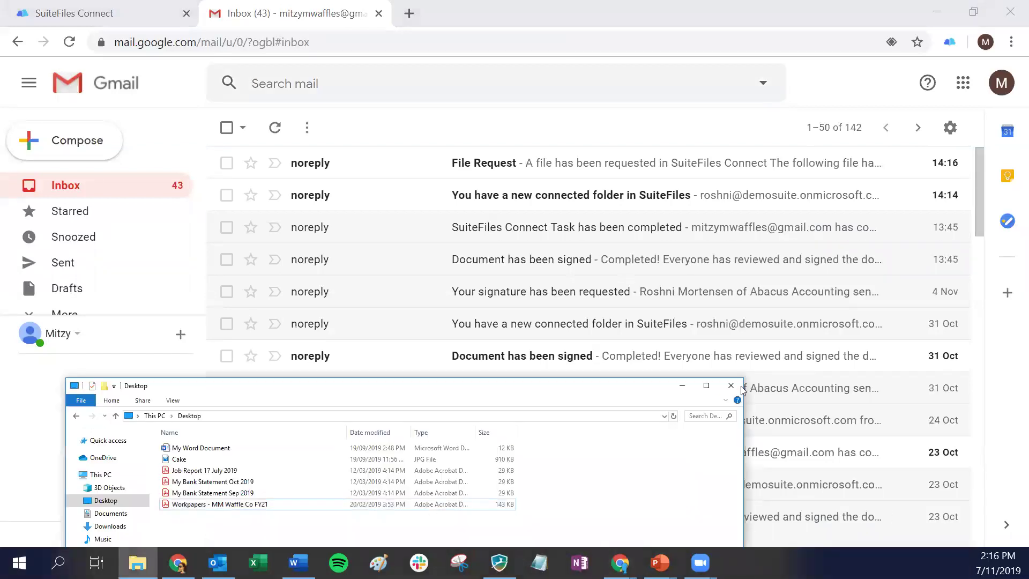
{"action": "left_click", "coordinate": [684, 387]}
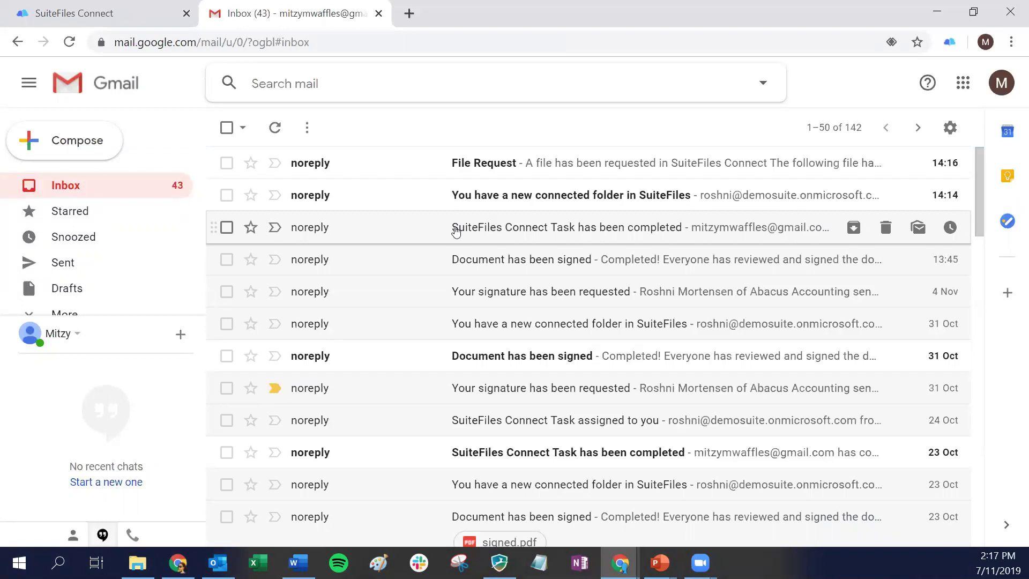
{"action": "left_click", "coordinate": [589, 199]}
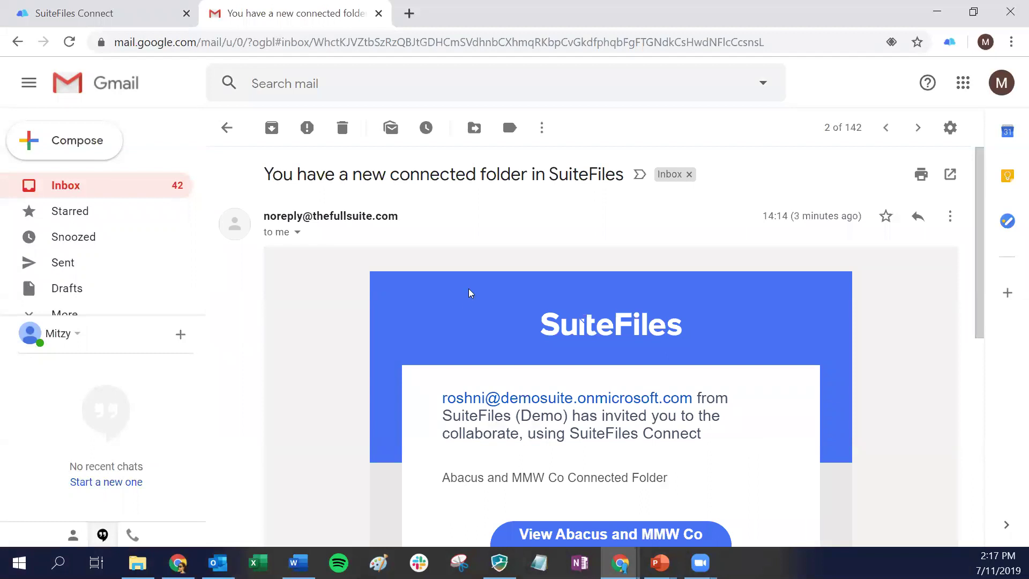
{"action": "scroll", "coordinate": [758, 325], "scroll_direction": "down", "scroll_amount": 1}
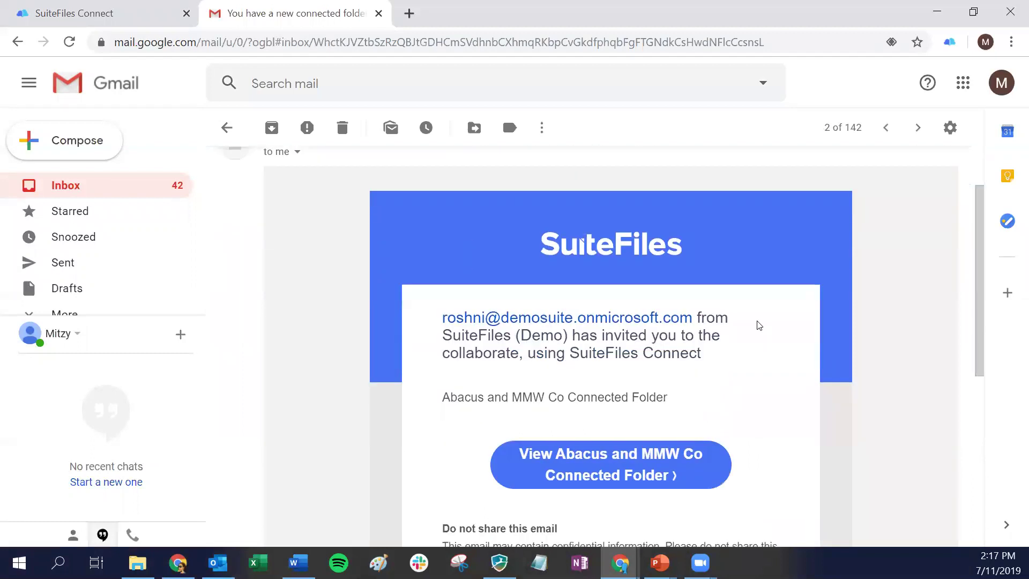
{"action": "scroll", "coordinate": [759, 329], "scroll_direction": "down", "scroll_amount": 2}
{"action": "scroll", "coordinate": [759, 332], "scroll_direction": "down", "scroll_amount": 1}
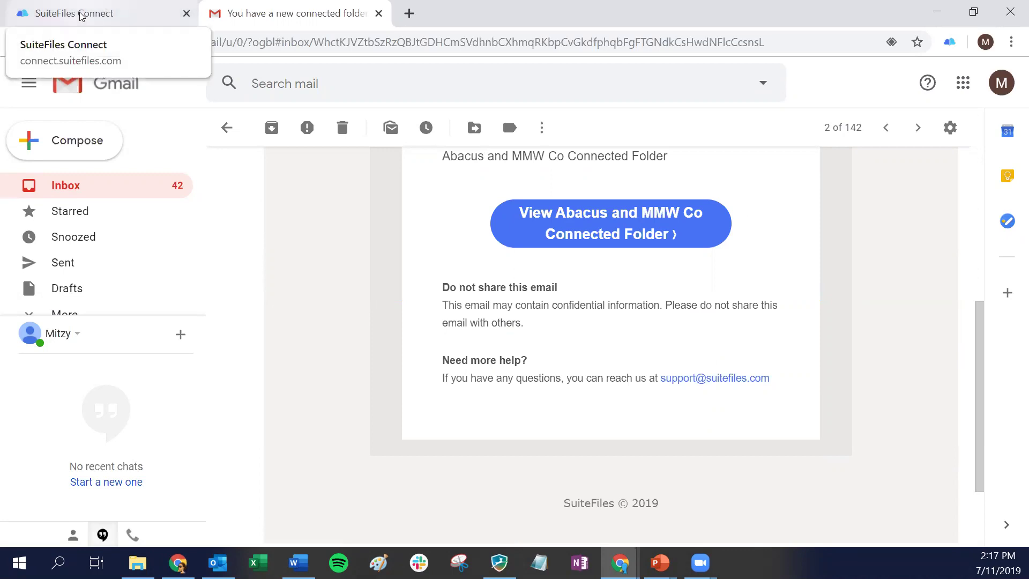
Switch to SuiteFiles Connect, log in with the client's Google account and open the Abacus and MMW Co Connected Folder
{"action": "left_click", "coordinate": [102, 11]}
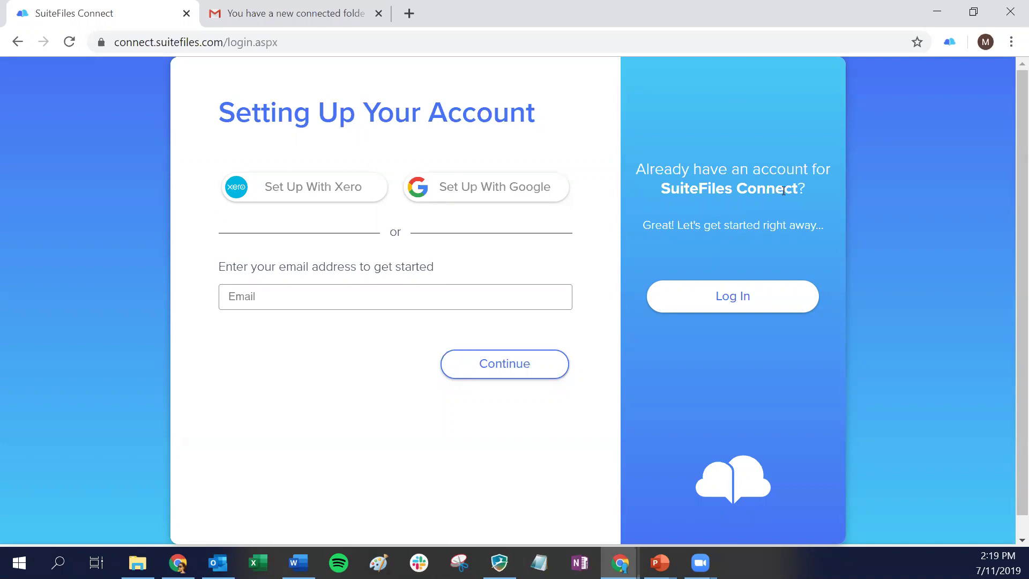
{"action": "left_click", "coordinate": [731, 299]}
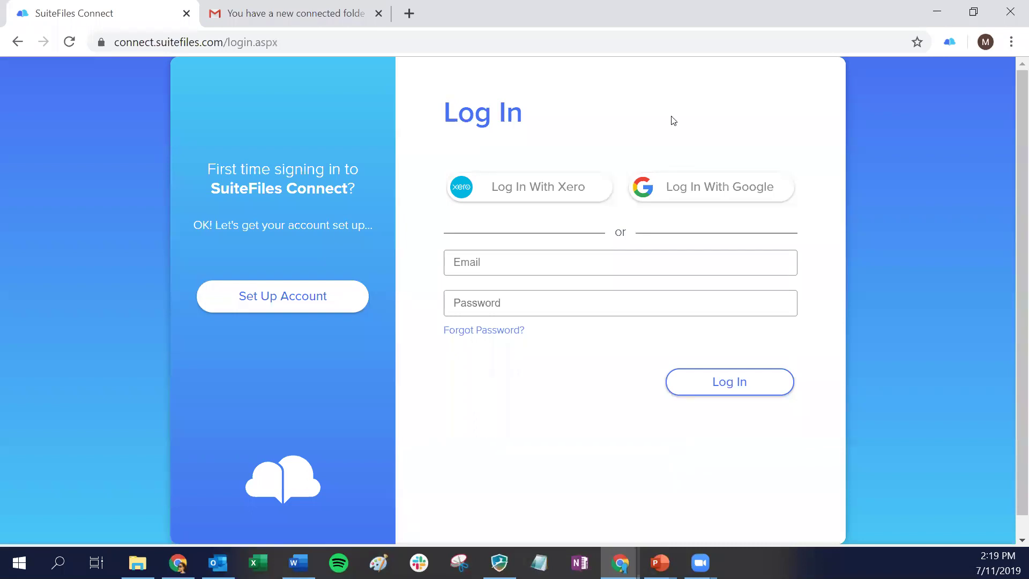
{"action": "left_click", "coordinate": [703, 198]}
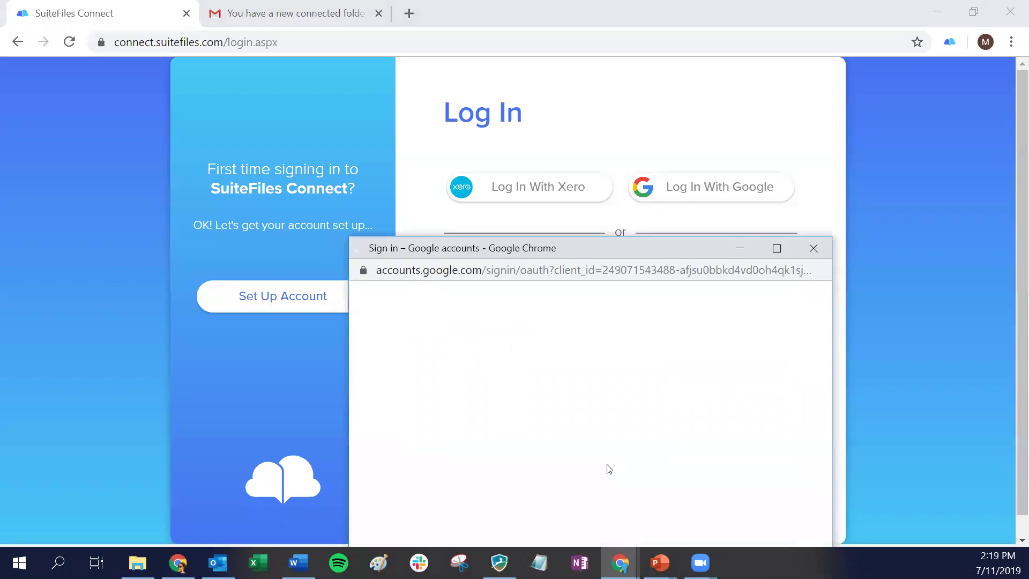
{"action": "left_click", "coordinate": [503, 488]}
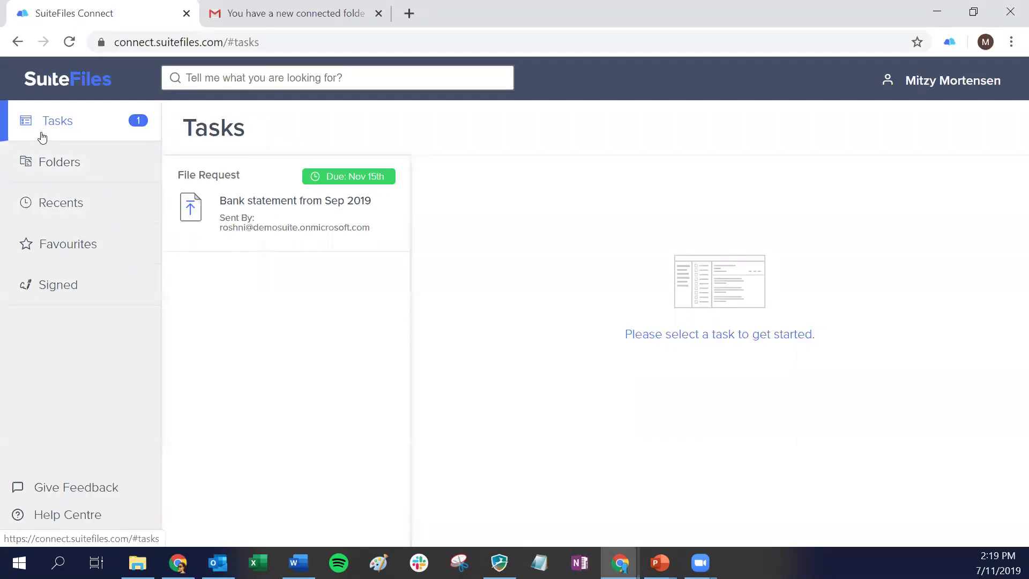
{"action": "left_click", "coordinate": [58, 163]}
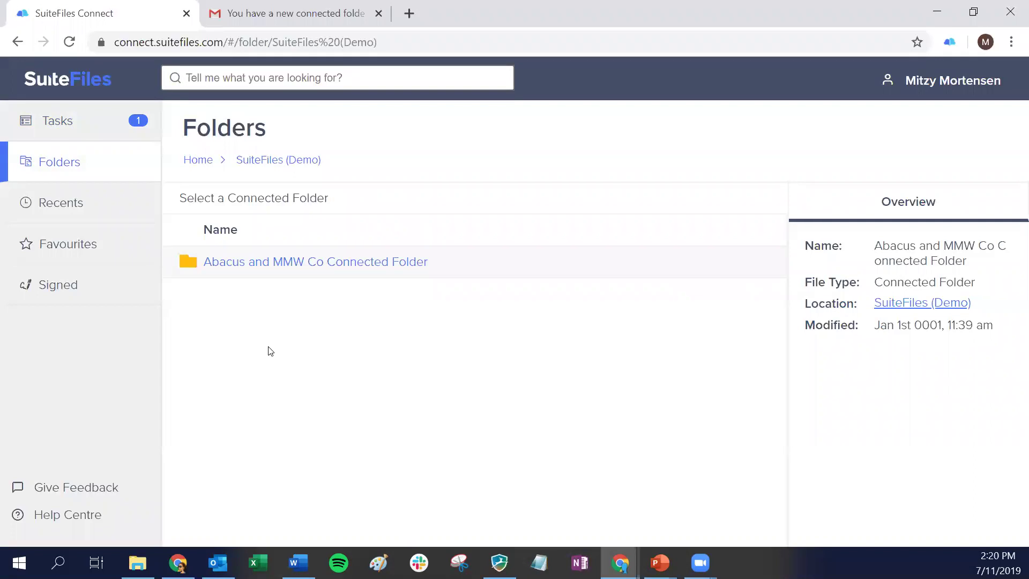
{"action": "left_click", "coordinate": [284, 268]}
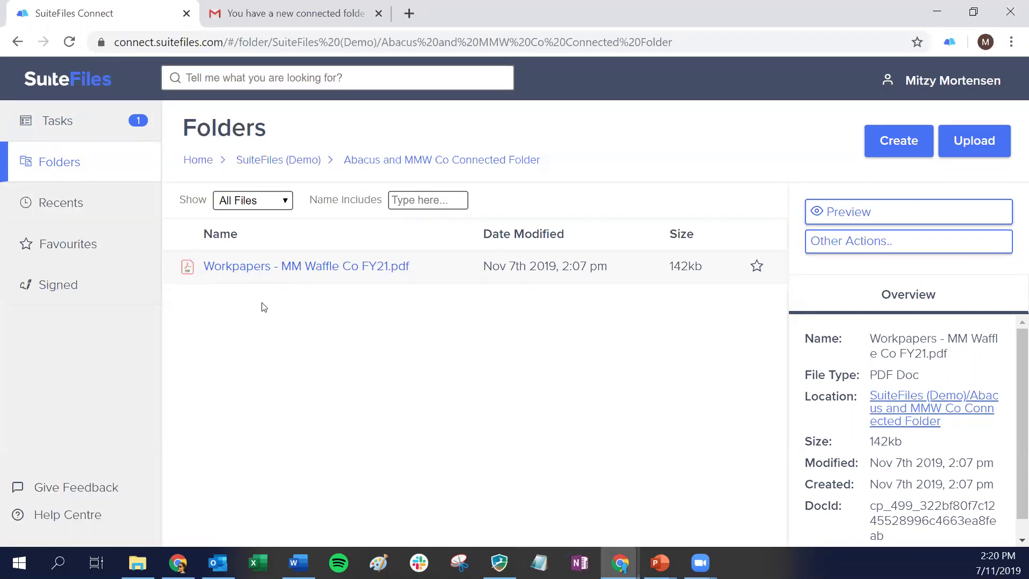
Preview Workpapers - MM Waffle Co FY21.pdf, check its other available actions and return to the connected folder
{"action": "left_click", "coordinate": [276, 267]}
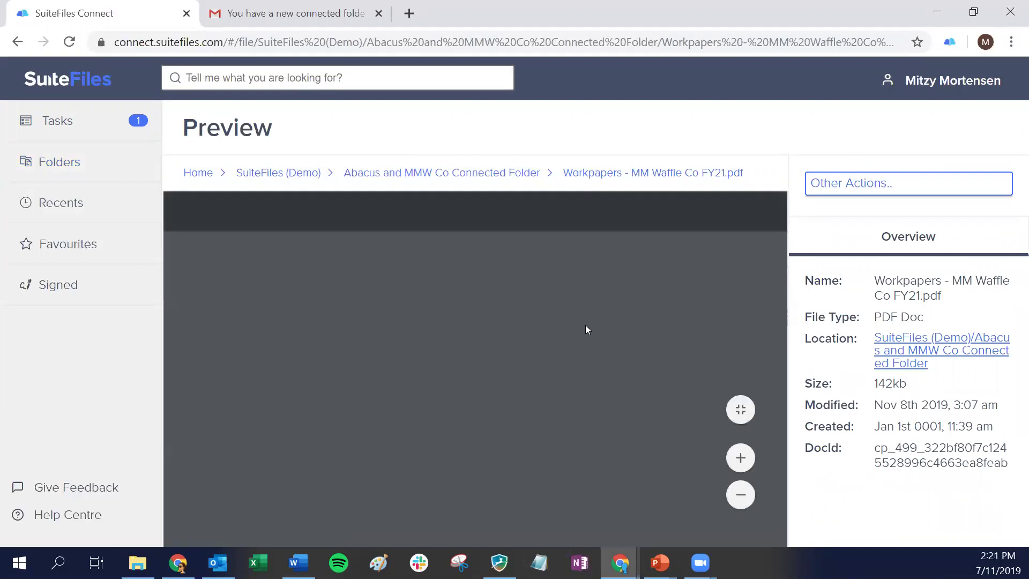
{"action": "left_click", "coordinate": [843, 187]}
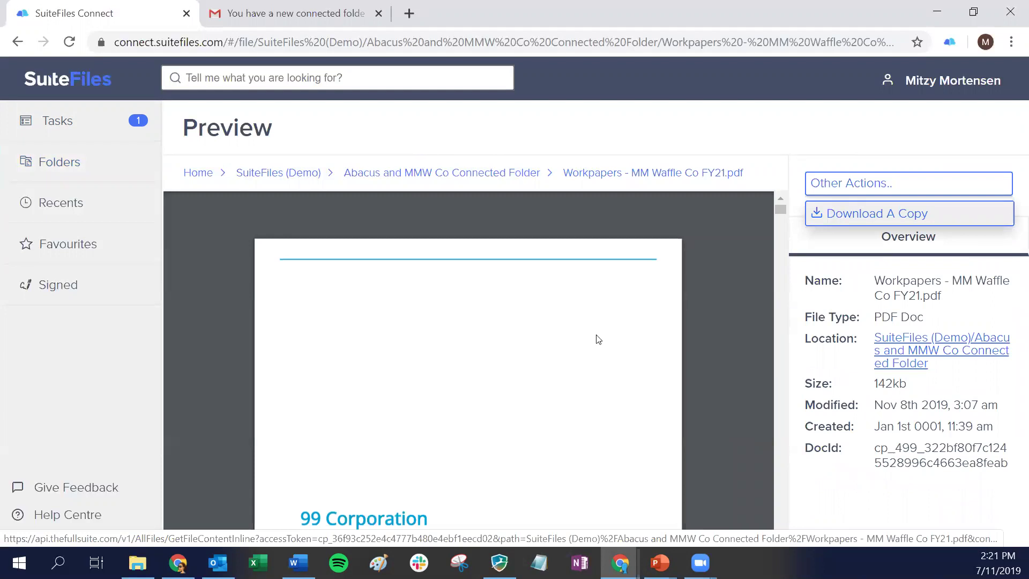
{"action": "left_click", "coordinate": [478, 180]}
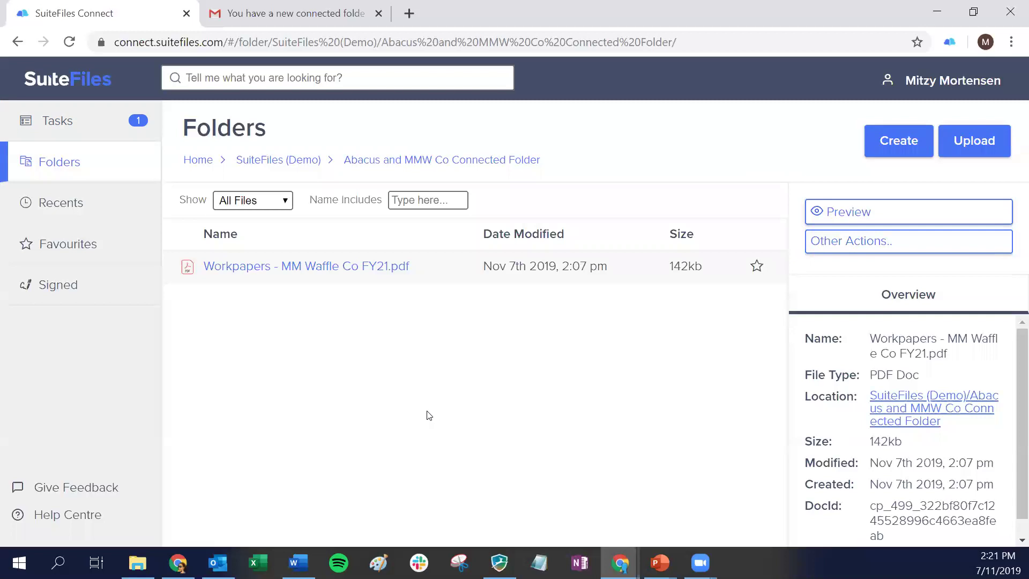
Create a folder named "Bank Statements" inside the Abacus and MMW Co Connected Folder
{"action": "left_click", "coordinate": [898, 147]}
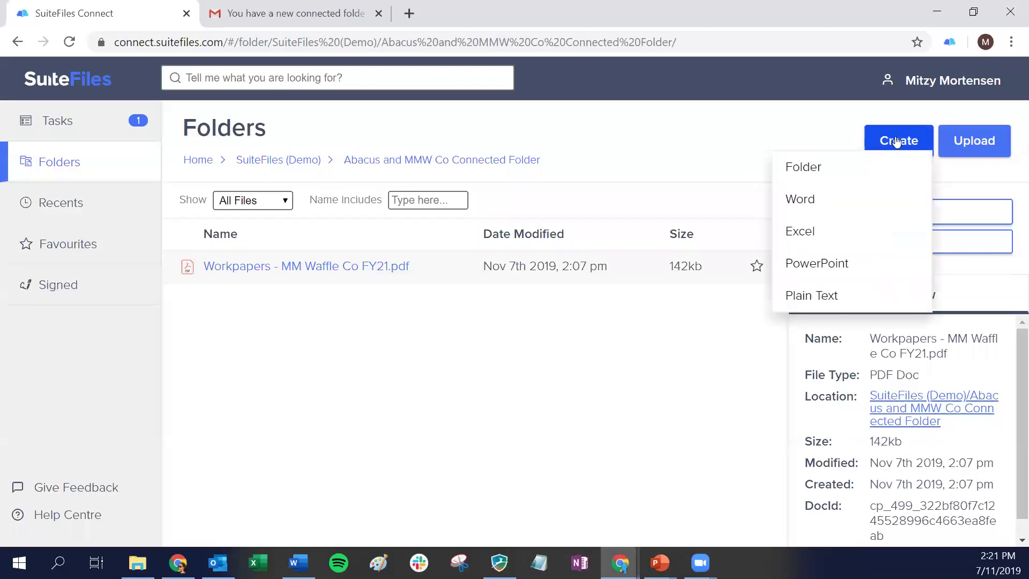
{"action": "left_click", "coordinate": [803, 170]}
{"action": "left_click", "coordinate": [388, 293]}
{"action": "type", "text": "Bank"}
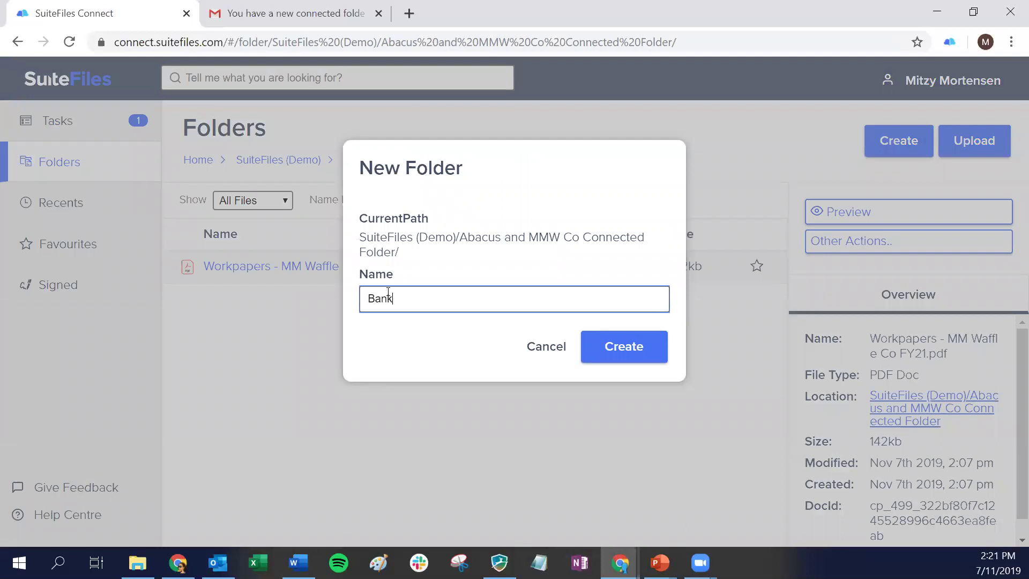
{"action": "type", "text": " Statements"}
{"action": "left_click", "coordinate": [624, 358]}
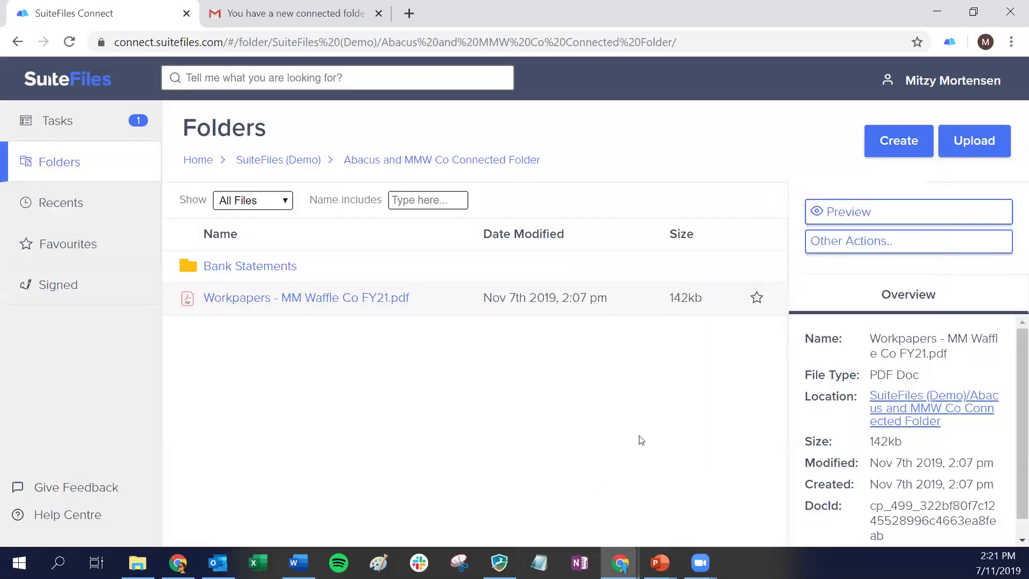
{"action": "left_click", "coordinate": [890, 152]}
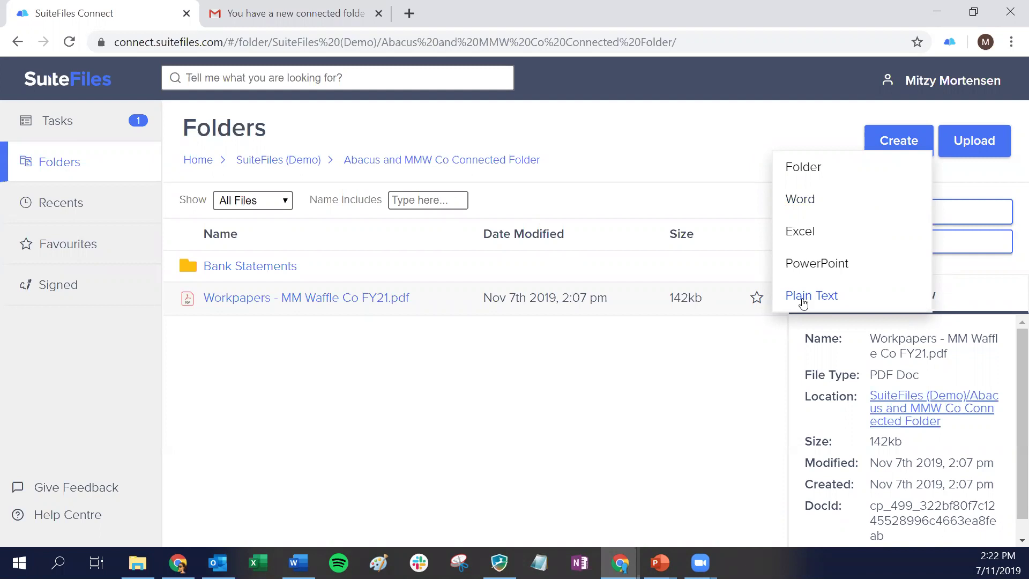
{"action": "left_click", "coordinate": [677, 429]}
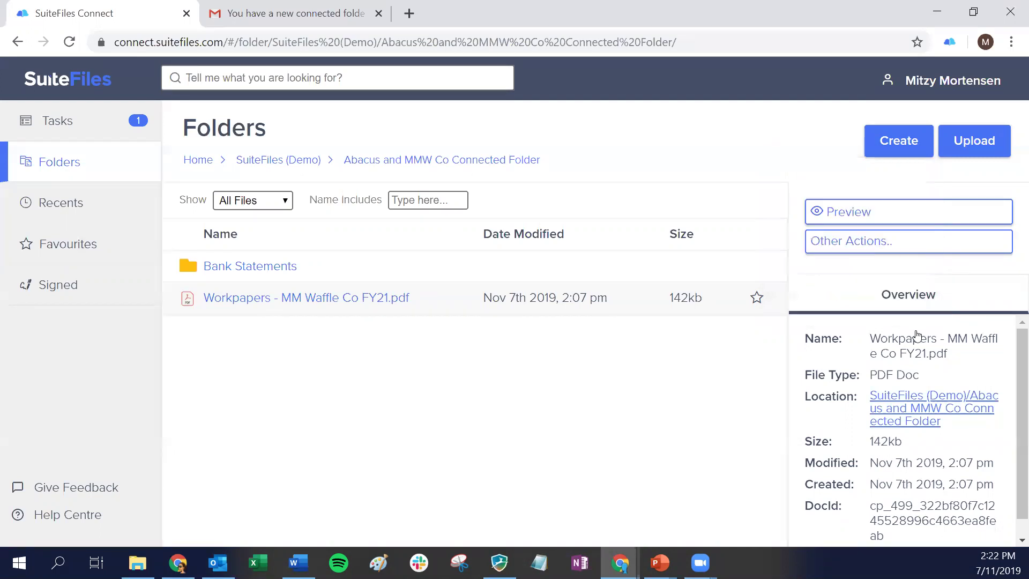
Upload Job Report 17 July 2019.pdf from the Desktop to the Abacus and MMW Co Connected Folder
{"action": "left_click", "coordinate": [976, 151]}
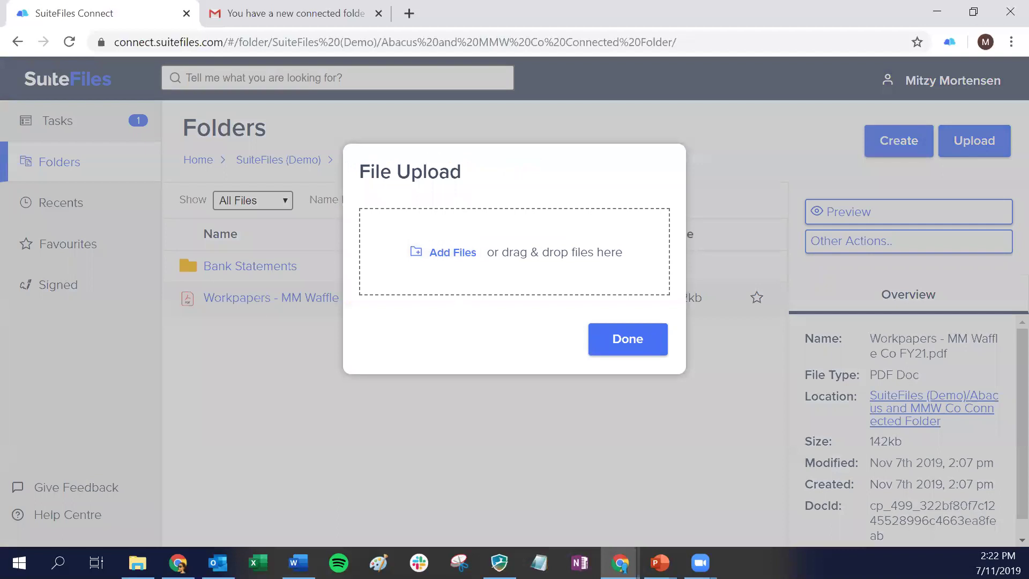
{"action": "key", "text": "alt+Tab"}
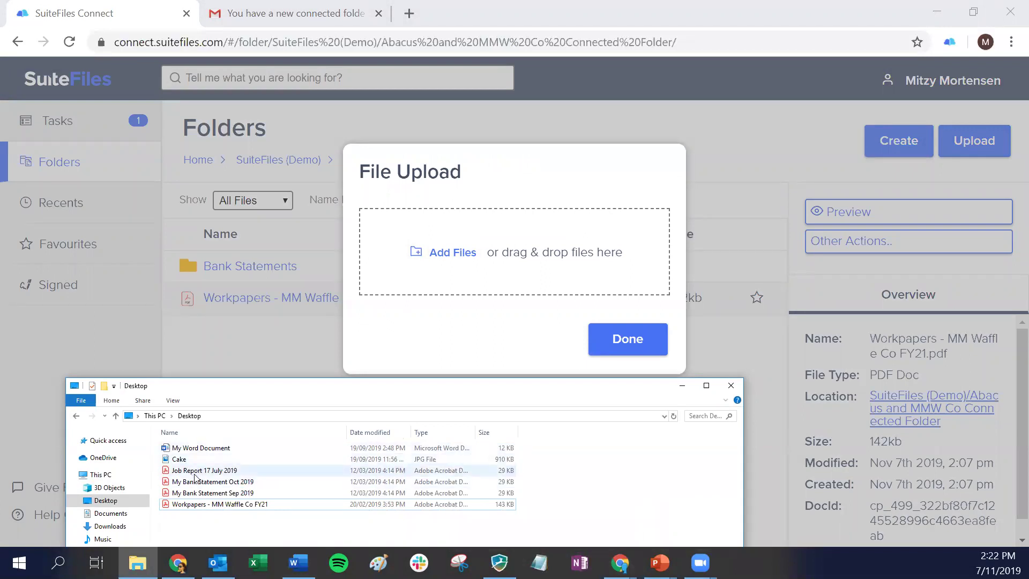
{"action": "left_click_drag", "start_coordinate": [195, 475], "coordinate": [496, 263]}
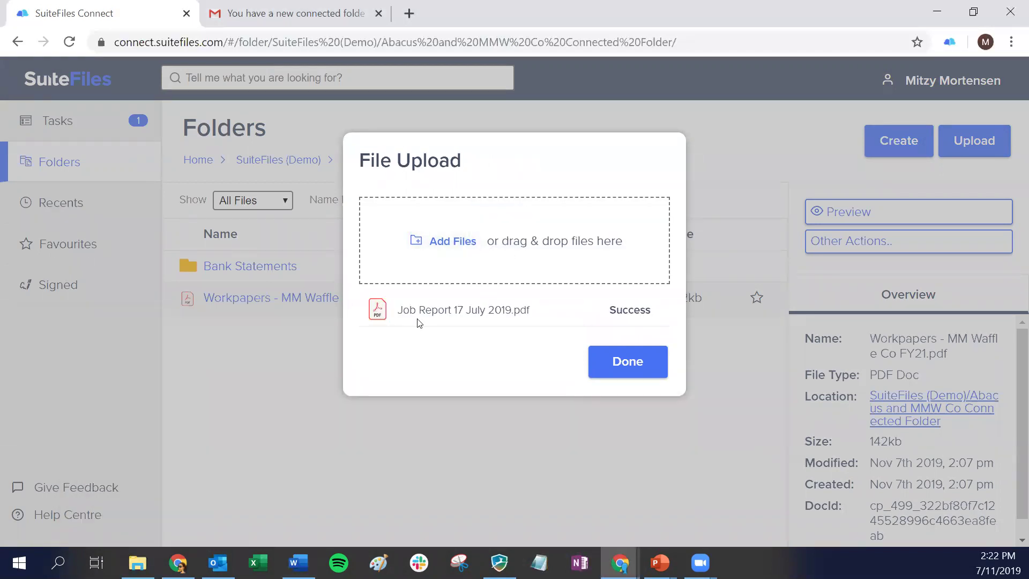
{"action": "left_click", "coordinate": [624, 368]}
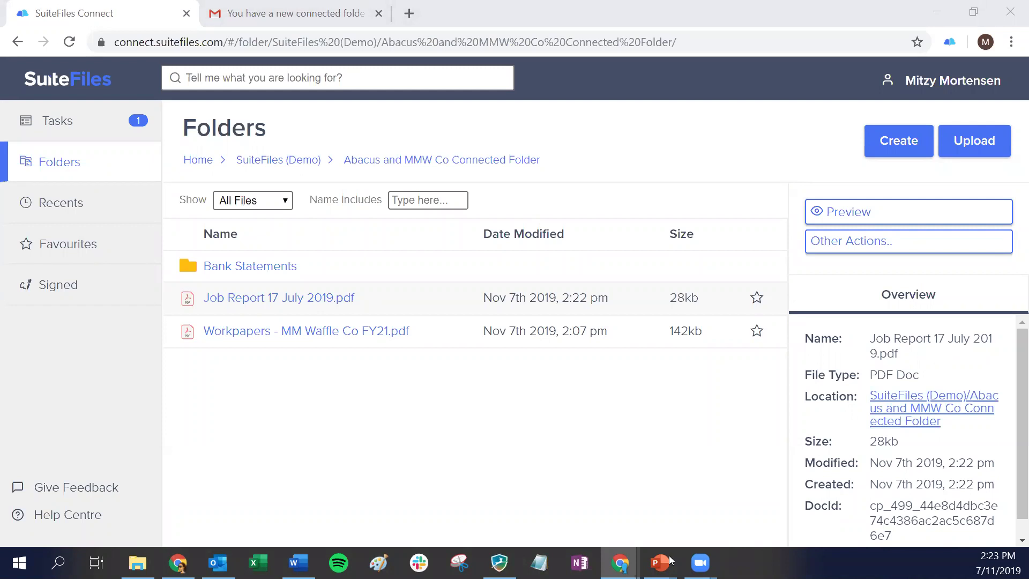
Switch to the SuiteFiles window and open the Connected Folder under the MMW Co client folder to examine its contents
{"action": "mouse_move", "coordinate": [620, 562]}
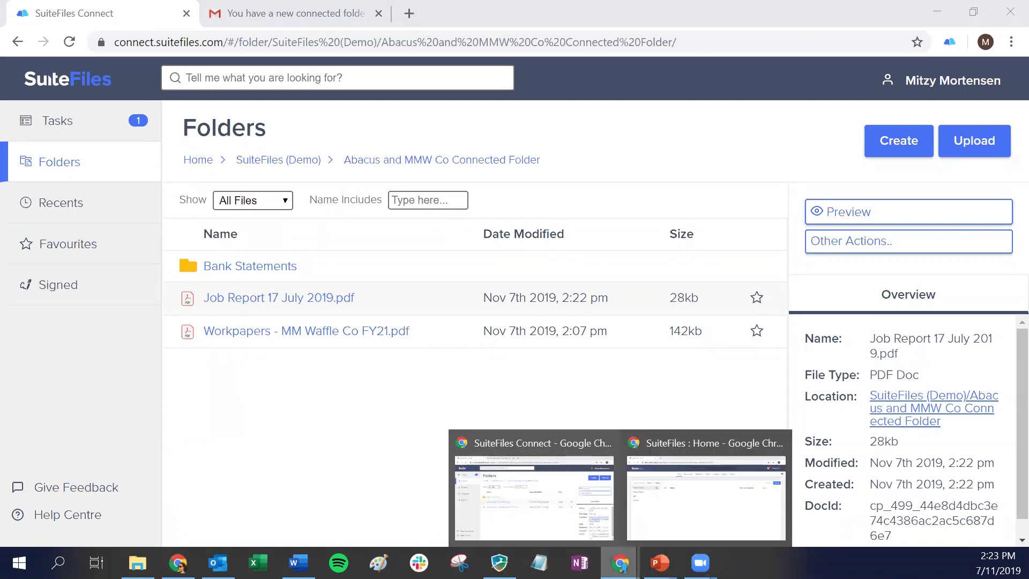
{"action": "left_click", "coordinate": [666, 442]}
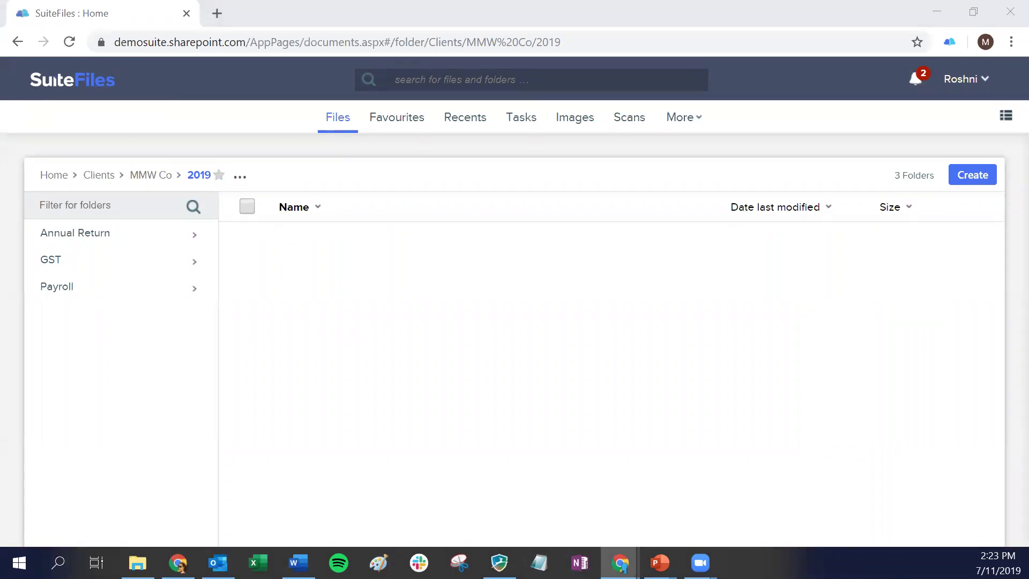
{"action": "left_click", "coordinate": [151, 177]}
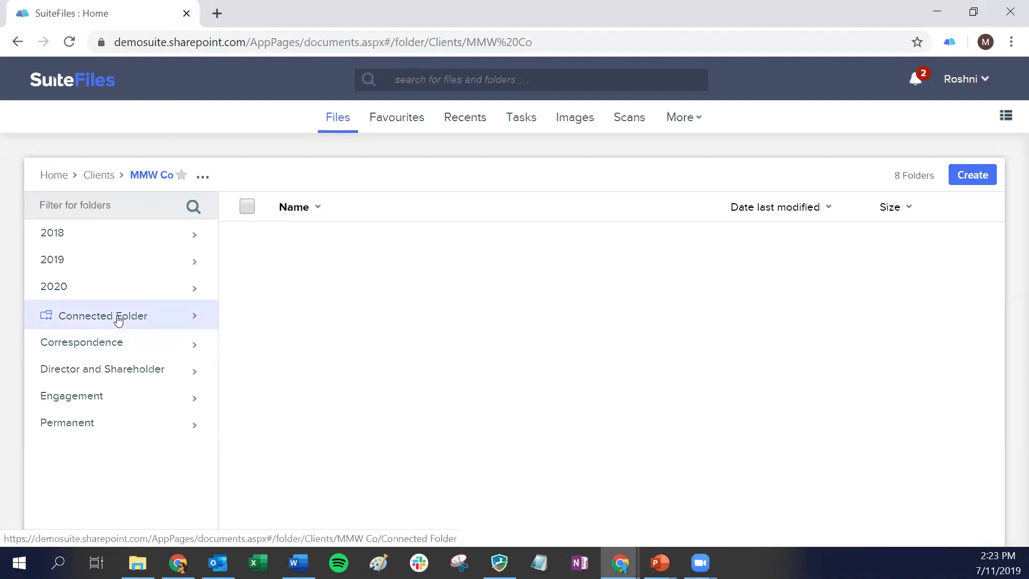
{"action": "left_click", "coordinate": [119, 319]}
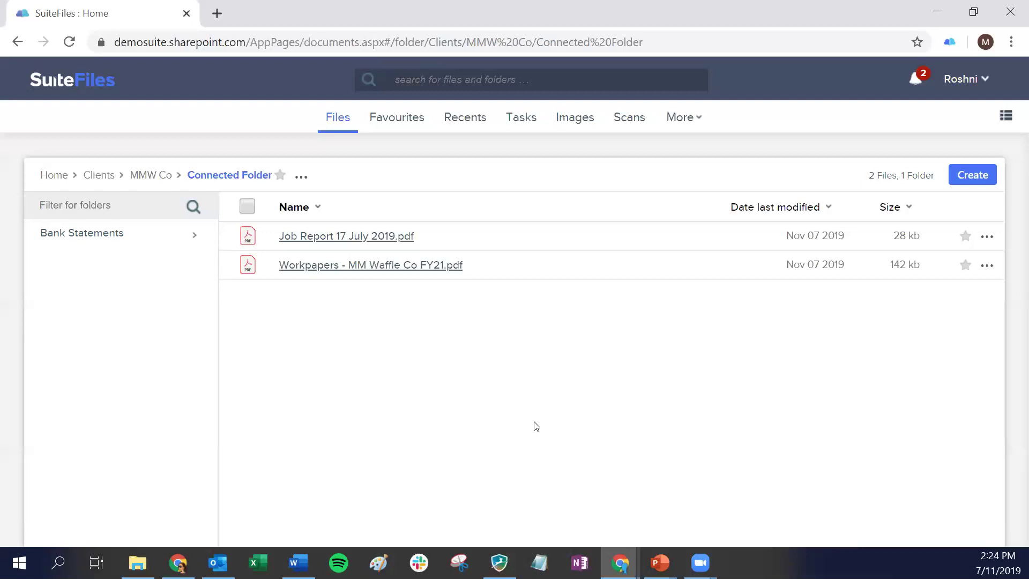
Switch back to SuiteFiles Connect and open the "Bank statement from Sep 2019" file request task
{"action": "left_click", "coordinate": [620, 561]}
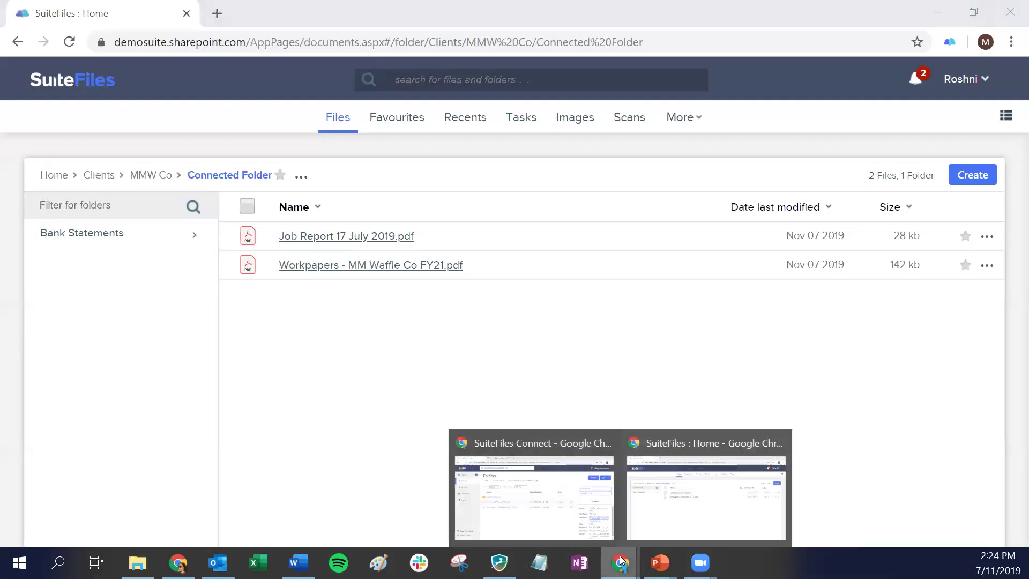
{"action": "left_click", "coordinate": [665, 499]}
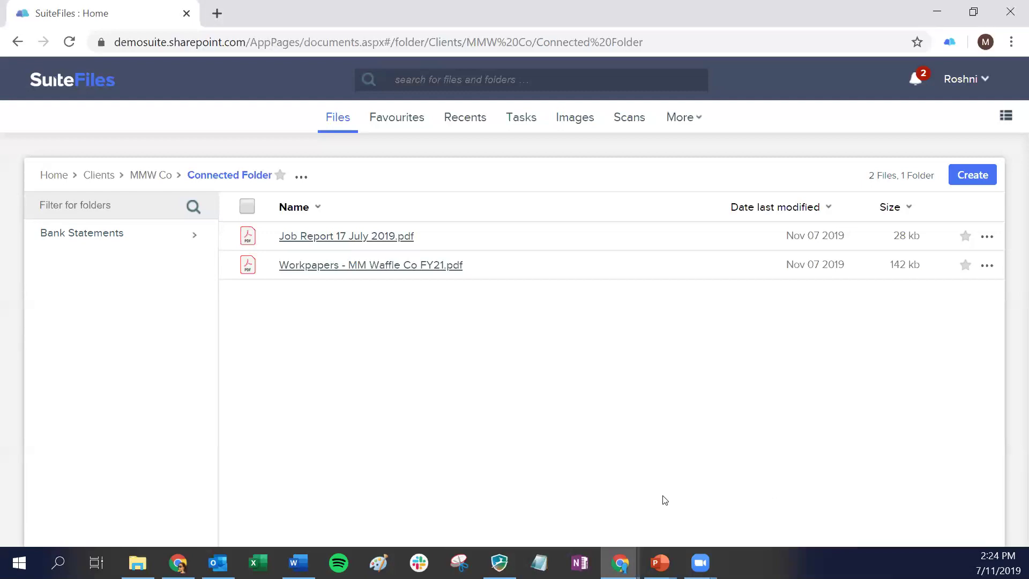
{"action": "left_click", "coordinate": [620, 561]}
{"action": "left_click", "coordinate": [512, 443]}
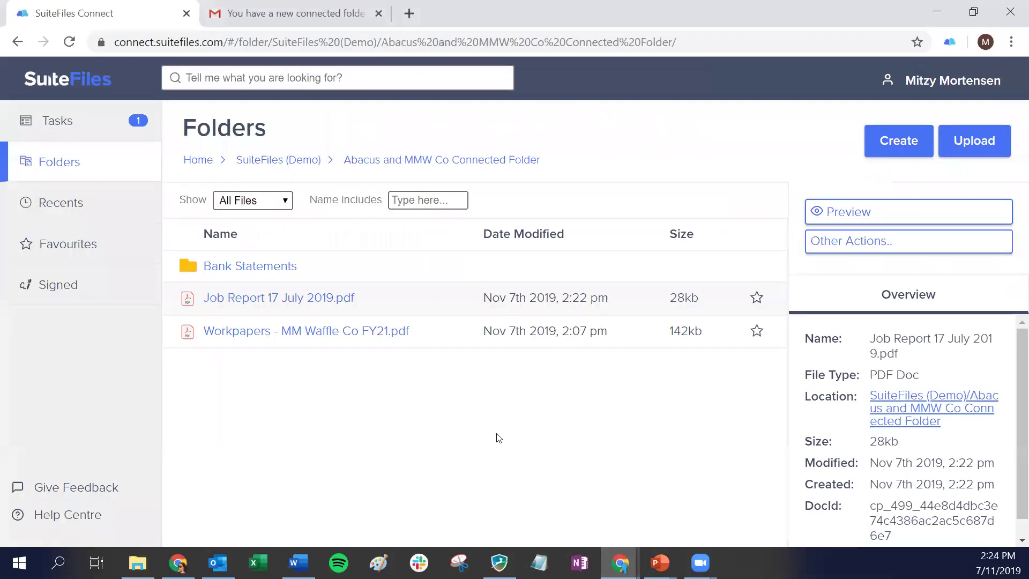
{"action": "left_click", "coordinate": [62, 124]}
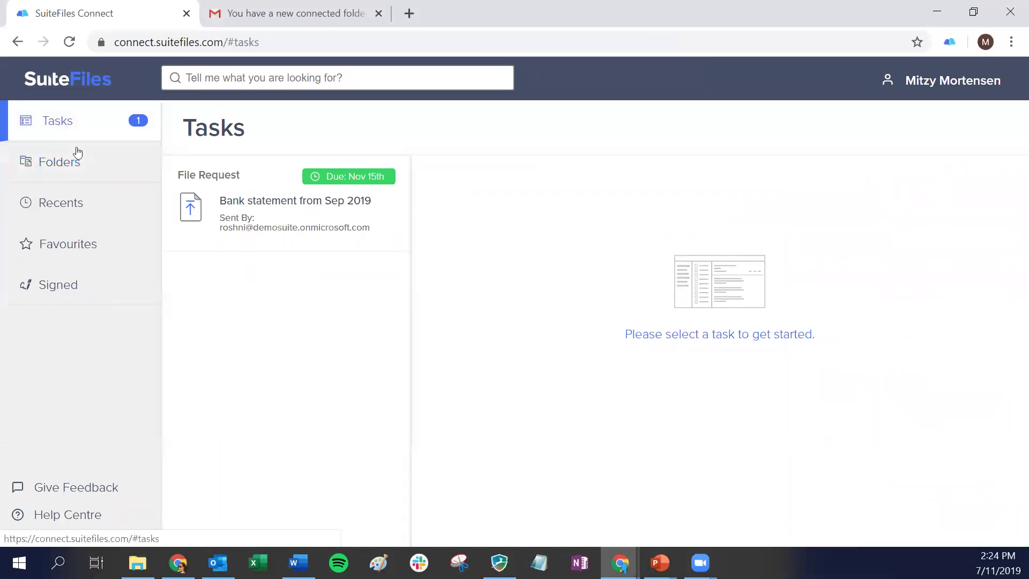
{"action": "left_click", "coordinate": [259, 207]}
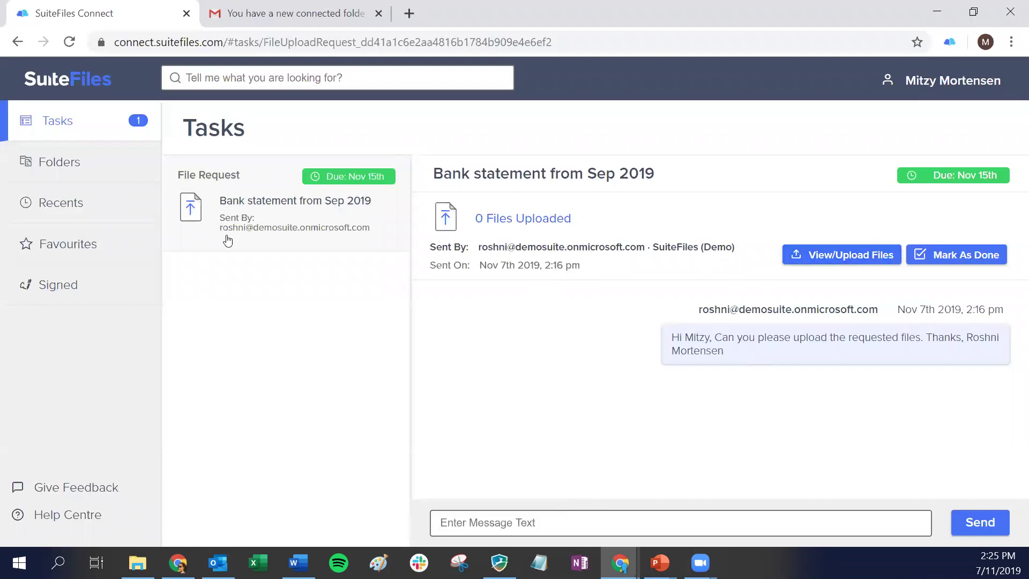
Upload My Bank Statement Sep 2019.pdf from the Desktop to the file request
{"action": "left_click", "coordinate": [828, 262]}
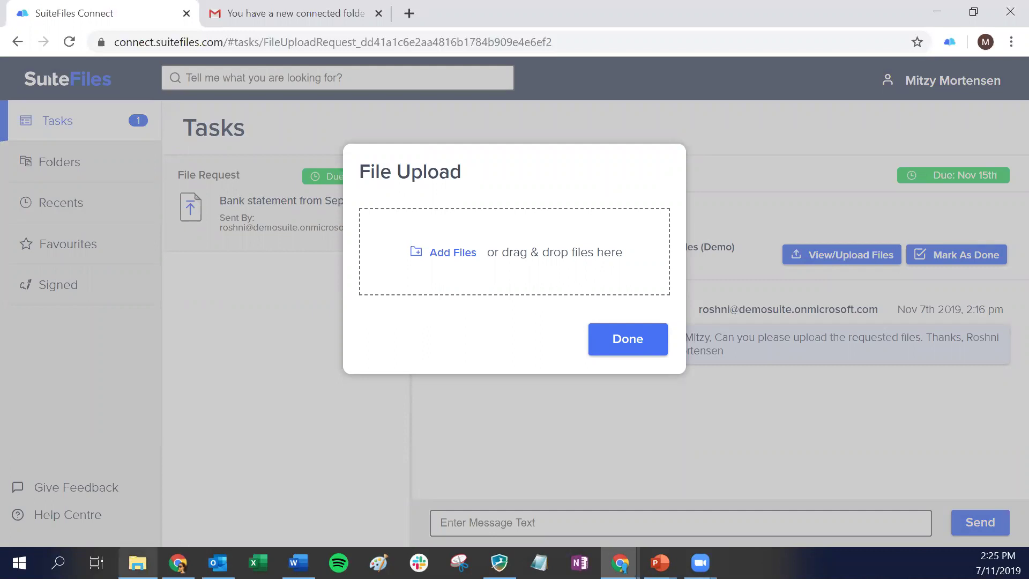
{"action": "left_click", "coordinate": [137, 563]}
{"action": "left_click_drag", "start_coordinate": [199, 493], "coordinate": [521, 265]}
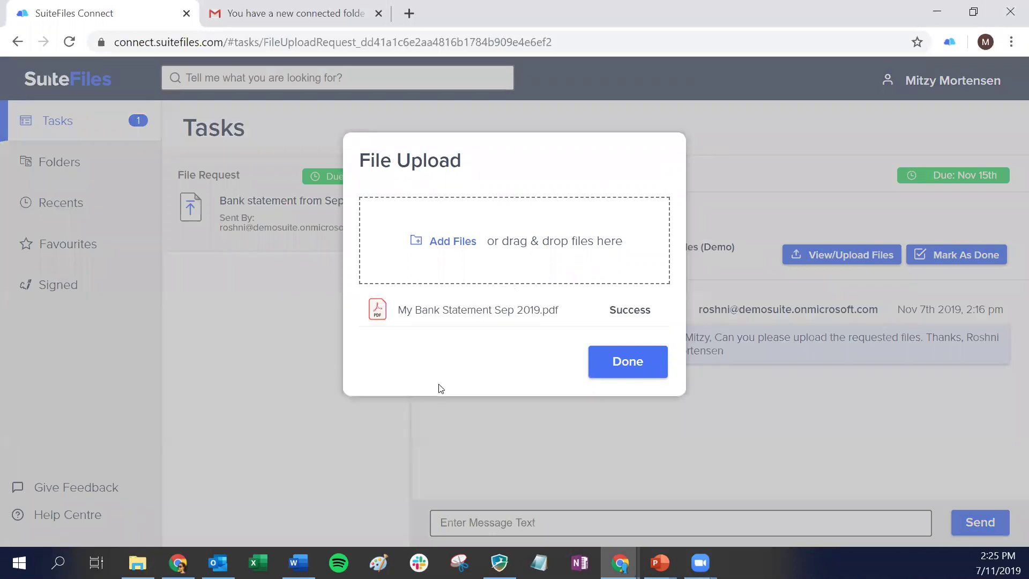
{"action": "left_click", "coordinate": [628, 362]}
Send the requester a greeting by first name followed by "I have done this, please let me know if you need anything else."
{"action": "left_click", "coordinate": [490, 521]}
{"action": "type", "text": "Hi Roshni, I have don"}
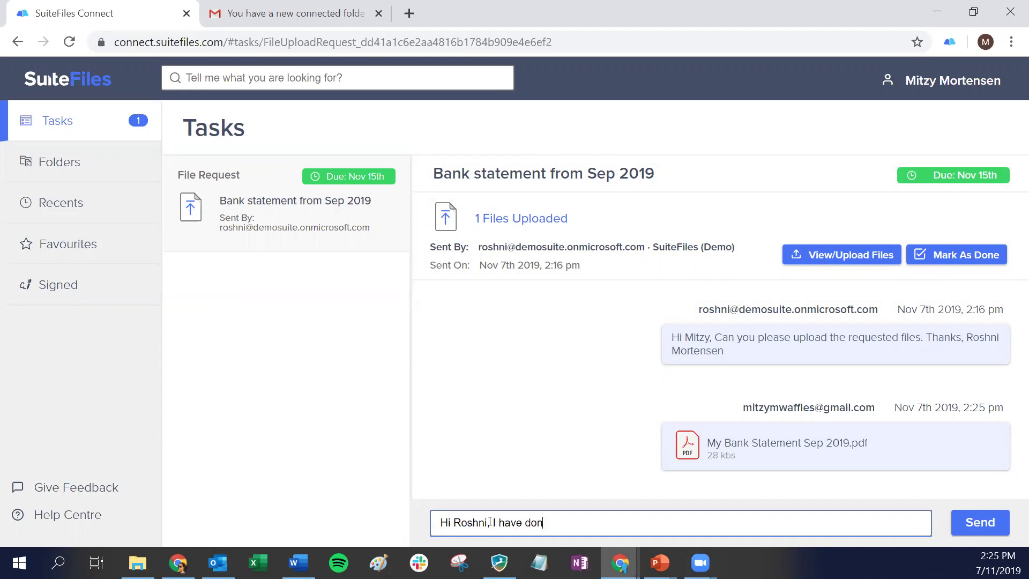
{"action": "type", "text": "e this, please let me know if you ne"}
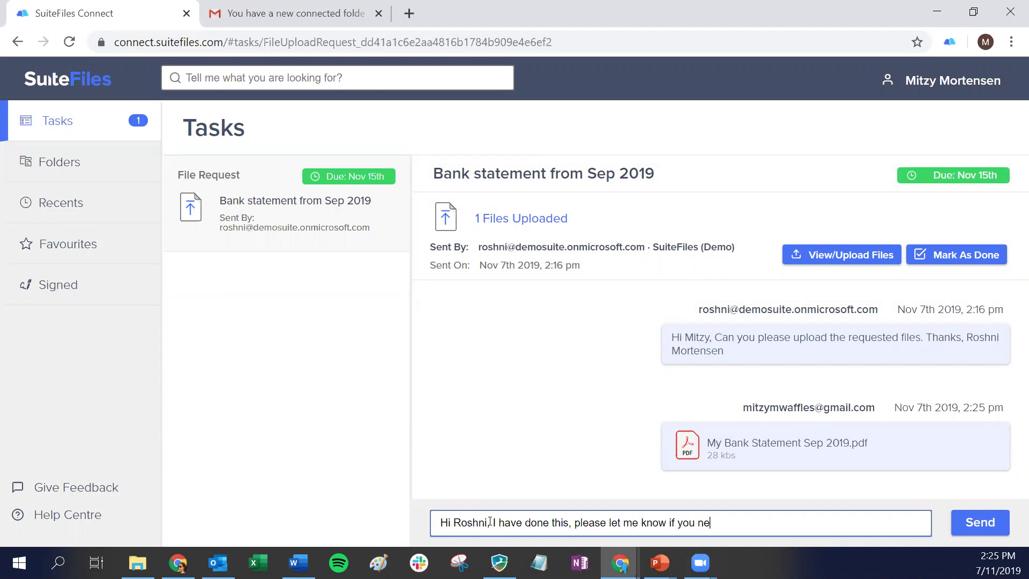
{"action": "type", "text": "ed anything else."}
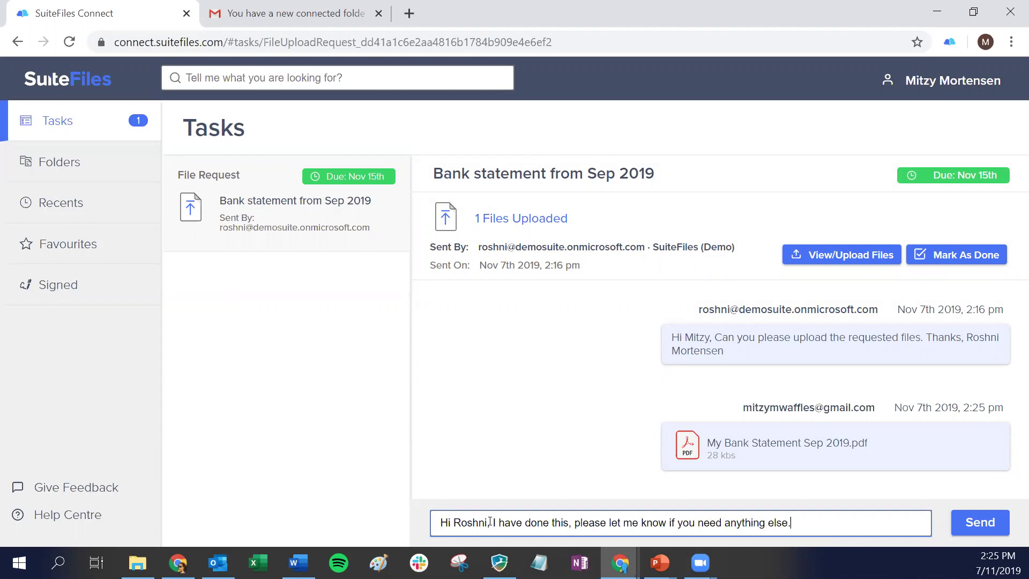
{"action": "left_click", "coordinate": [983, 522]}
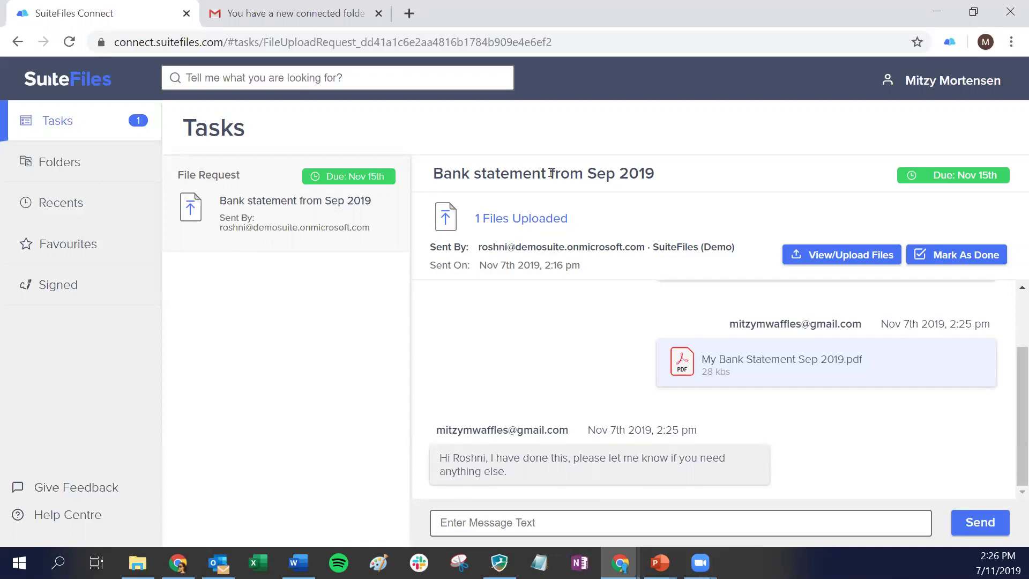
Add My Bank Statement Oct 2019.pdf from the Desktop to the same file request
{"action": "left_click", "coordinate": [831, 253]}
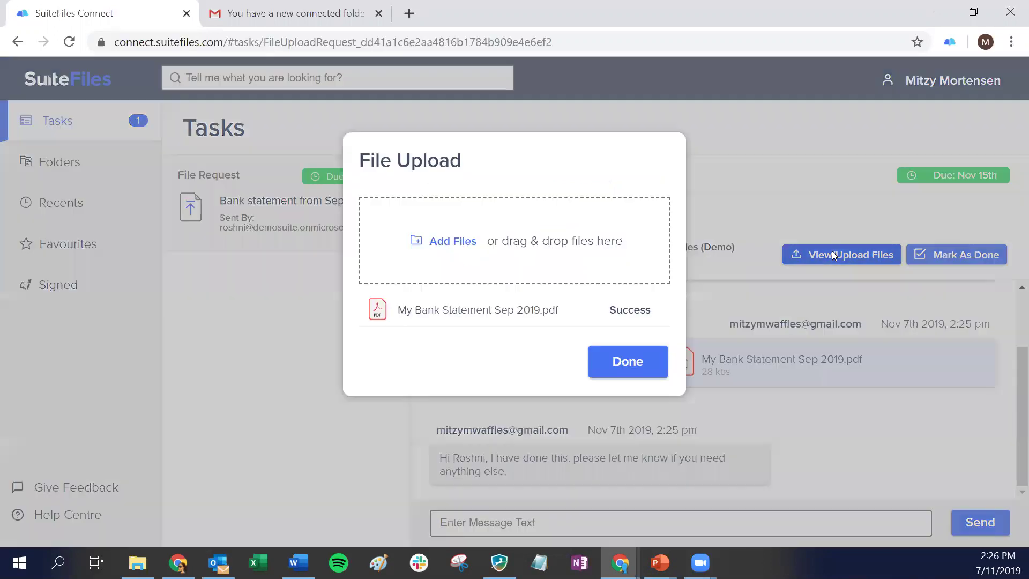
{"action": "left_click", "coordinate": [451, 248]}
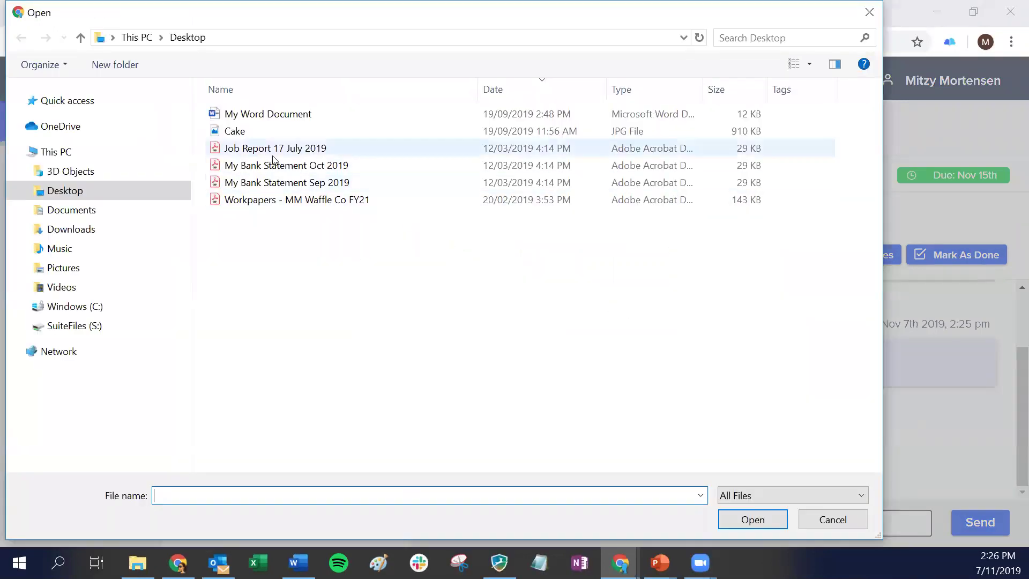
{"action": "left_click", "coordinate": [275, 169]}
{"action": "left_click", "coordinate": [750, 520]}
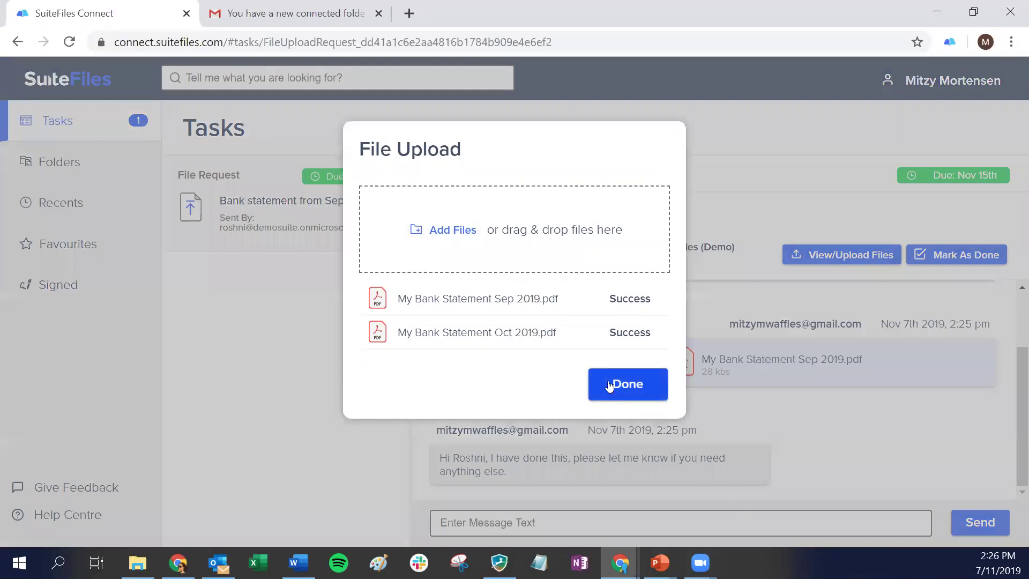
{"action": "left_click", "coordinate": [623, 378]}
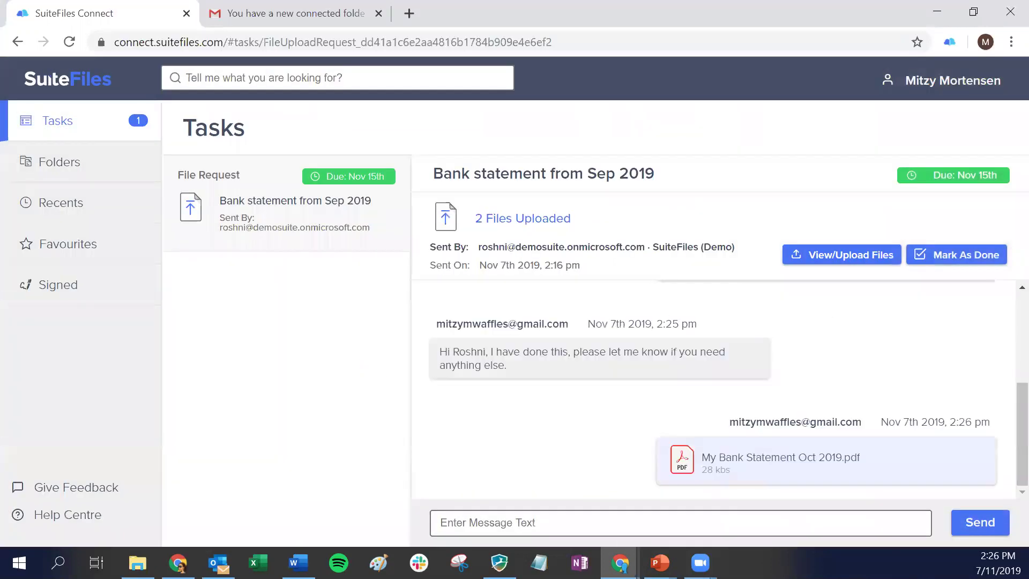
Send the message "I've also added the Oct one in case you need it thanks" in the file request
{"action": "left_click", "coordinate": [552, 523]}
{"action": "type", "text": "I"}
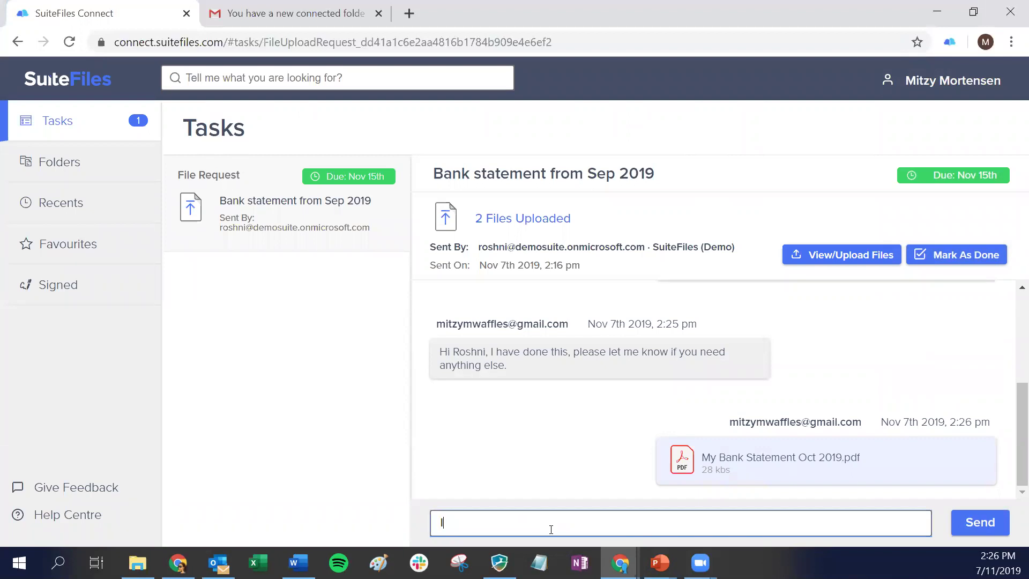
{"action": "type", "text": "'ve also added the Oct one "}
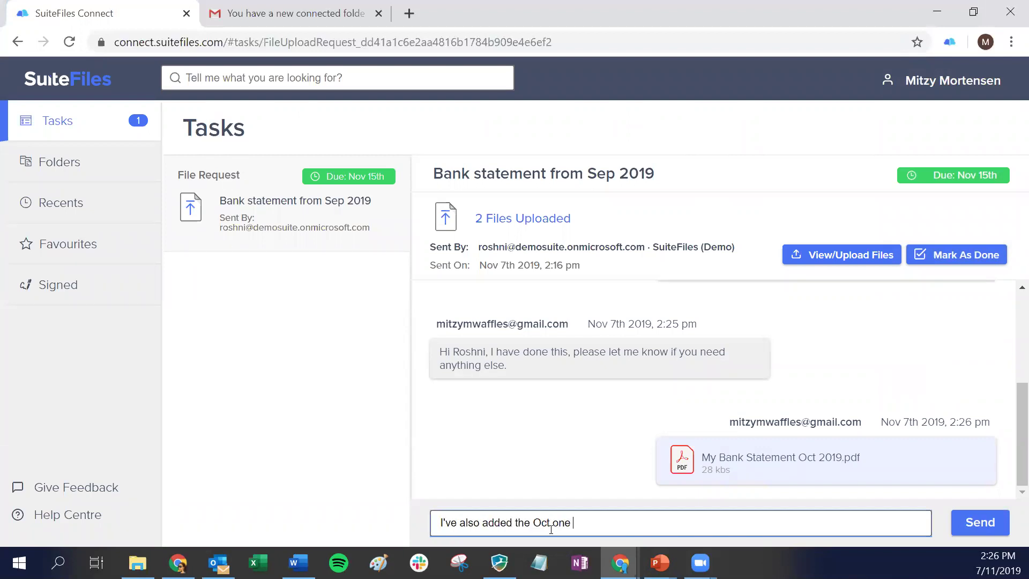
{"action": "type", "text": "in case you need it thanks"}
{"action": "key", "text": "Return"}
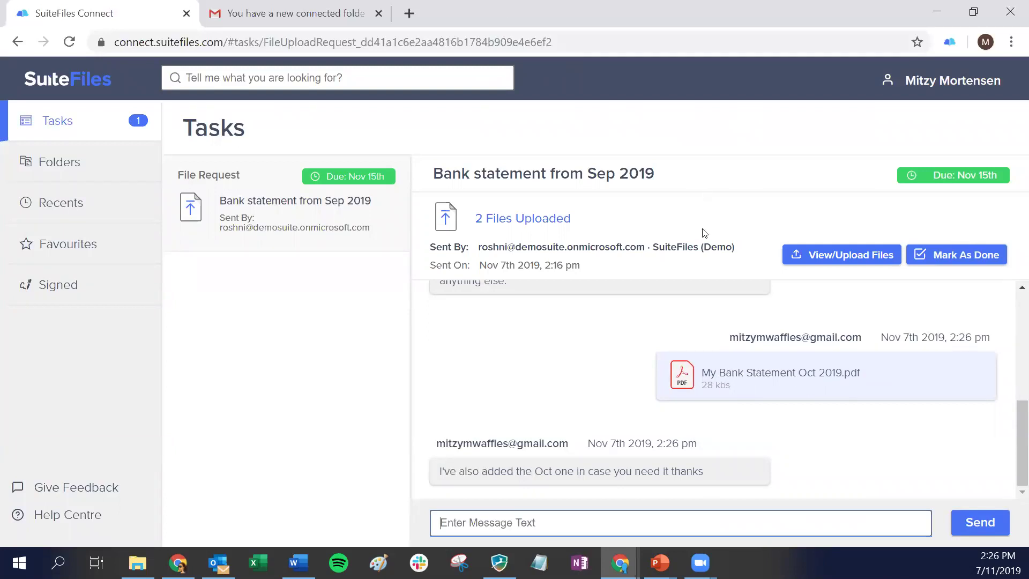
Open the Abacus and MMW Co Connected Folder and upload My Word Document.docx from the Desktop to it
{"action": "left_click", "coordinate": [46, 168]}
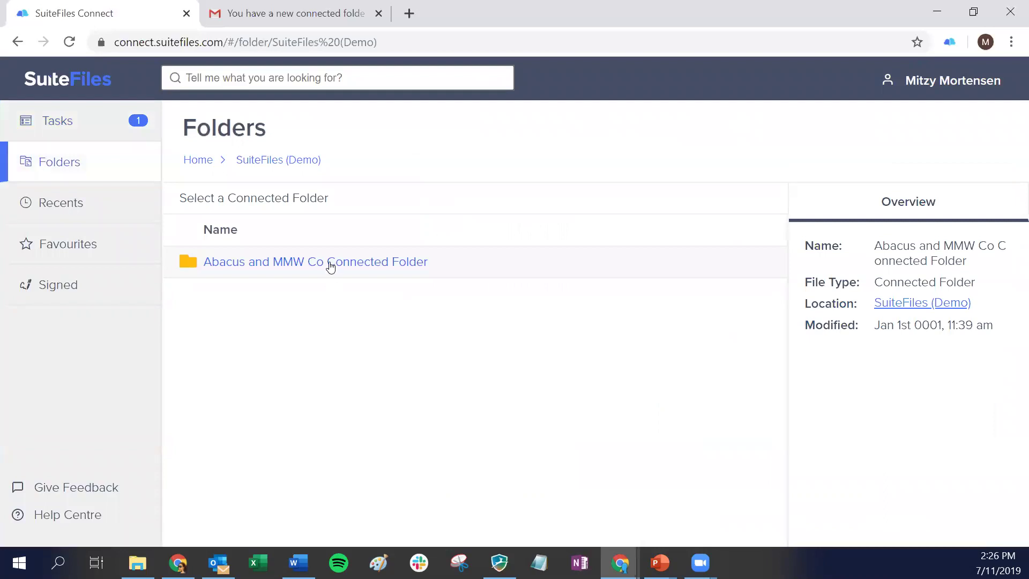
{"action": "left_click", "coordinate": [306, 267]}
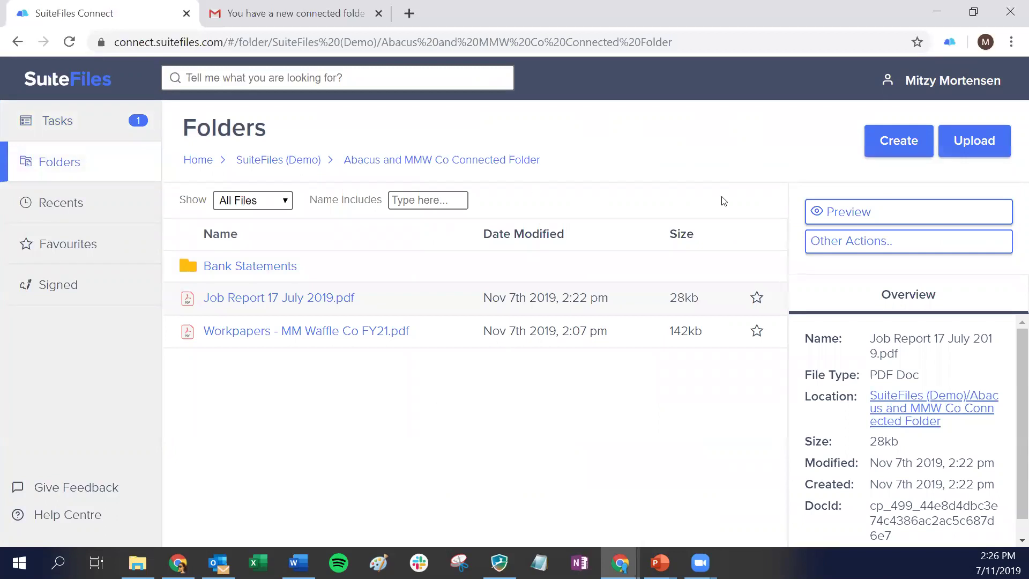
{"action": "key", "text": "alt+Tab"}
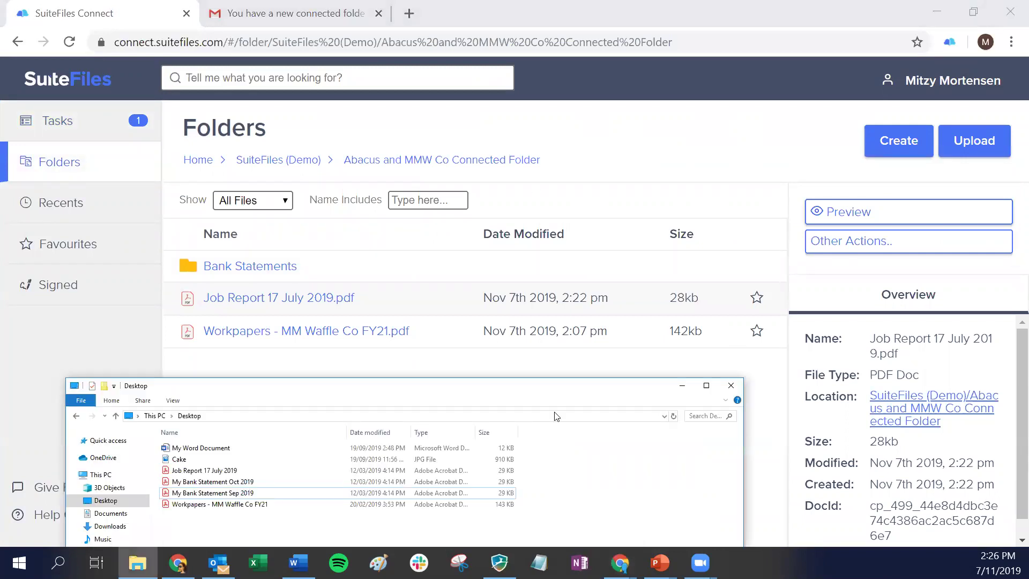
{"action": "left_click_drag", "start_coordinate": [197, 453], "coordinate": [296, 366]}
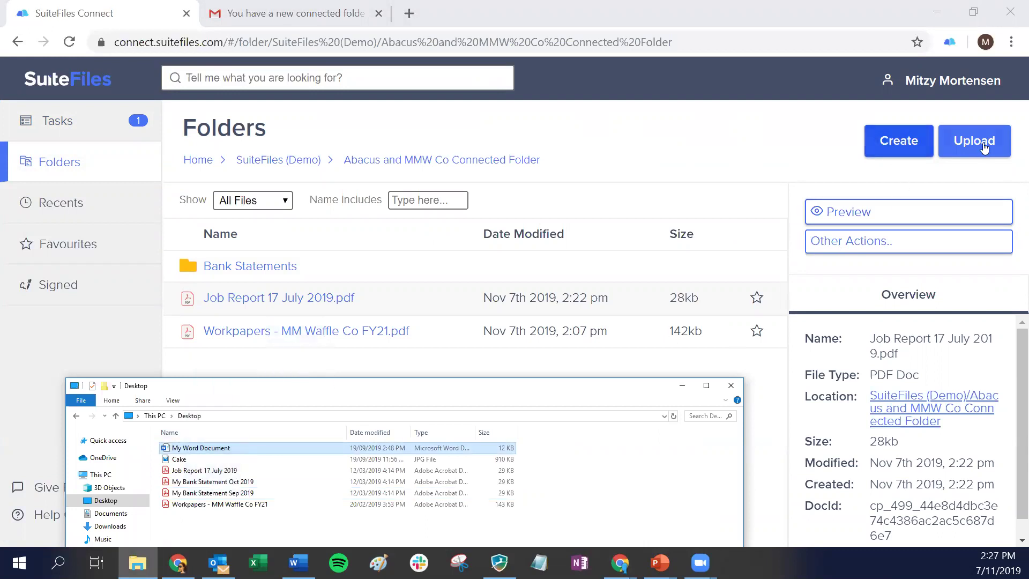
{"action": "left_click", "coordinate": [981, 147]}
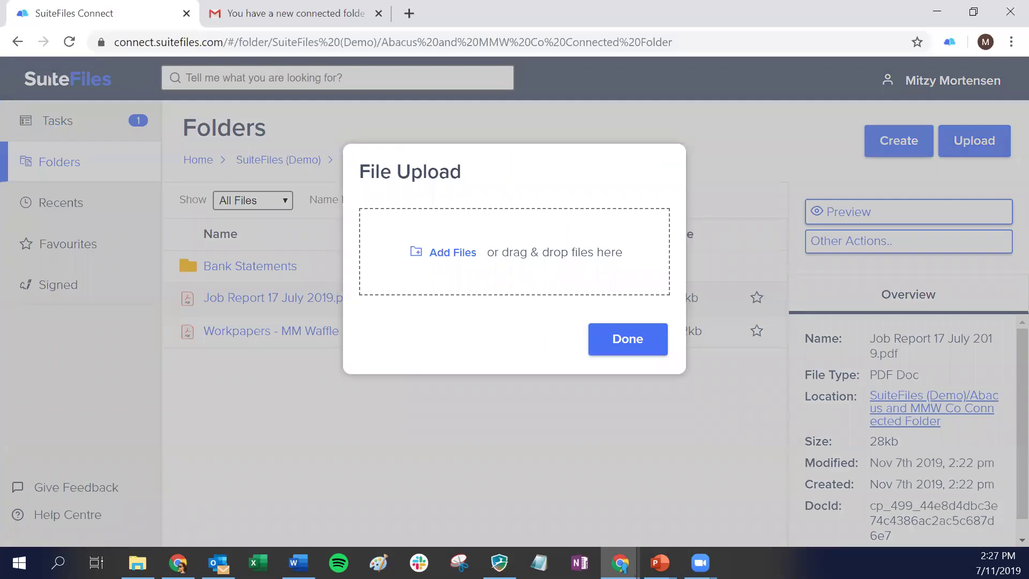
{"action": "left_click", "coordinate": [138, 563]}
{"action": "left_click_drag", "start_coordinate": [201, 448], "coordinate": [536, 268]}
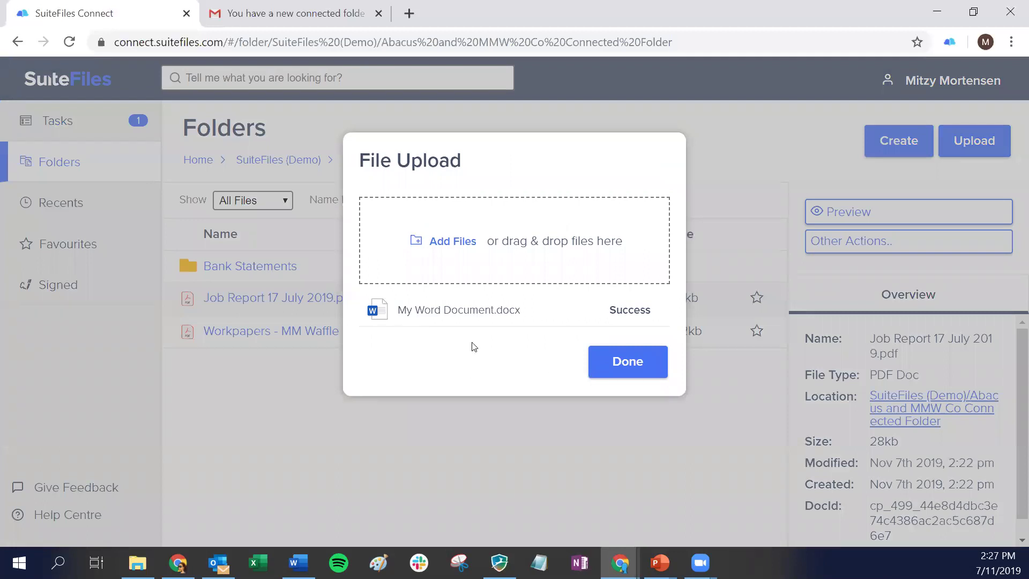
{"action": "left_click", "coordinate": [620, 358]}
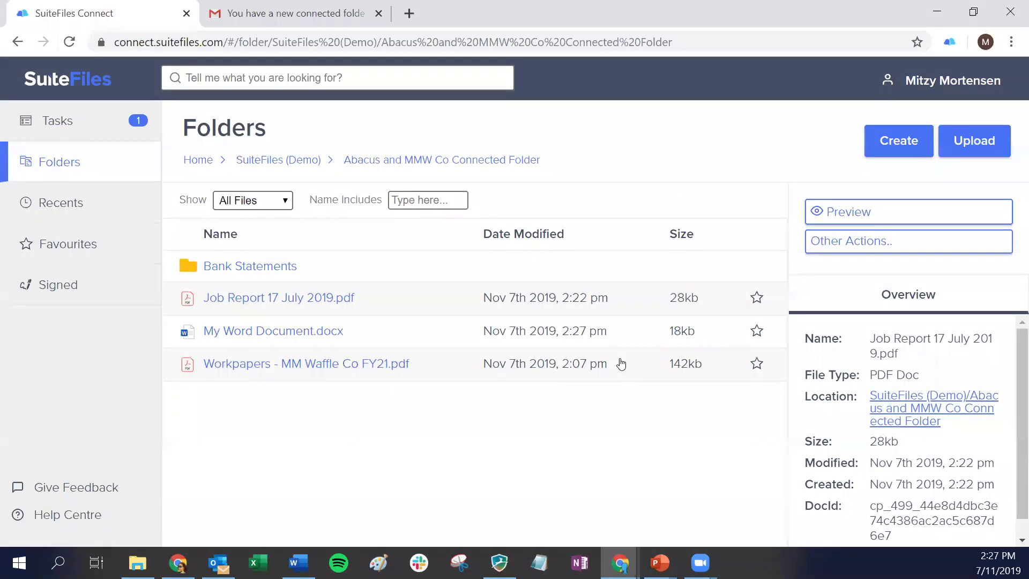
{"action": "left_click", "coordinate": [889, 142]}
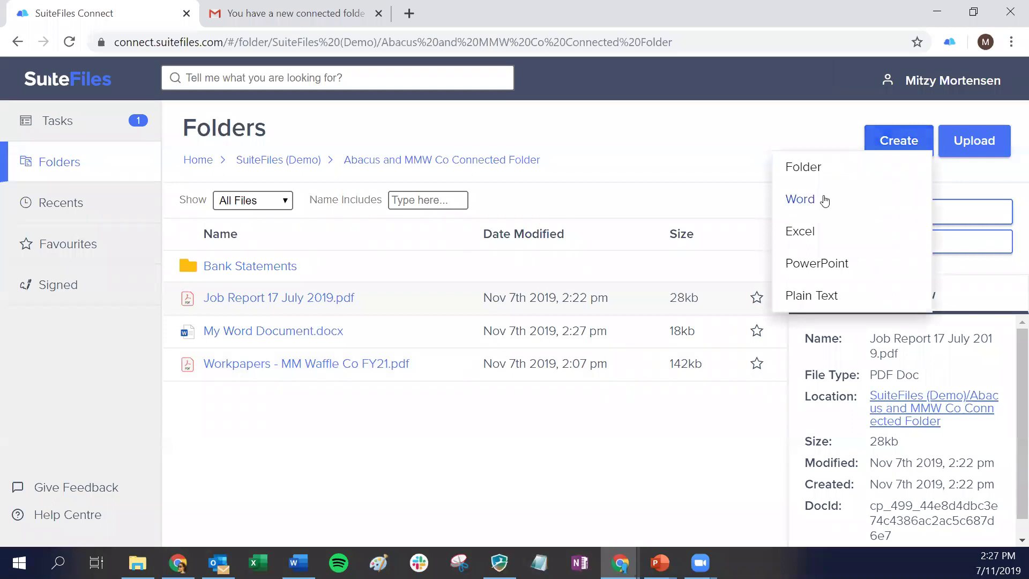
{"action": "left_click", "coordinate": [430, 416]}
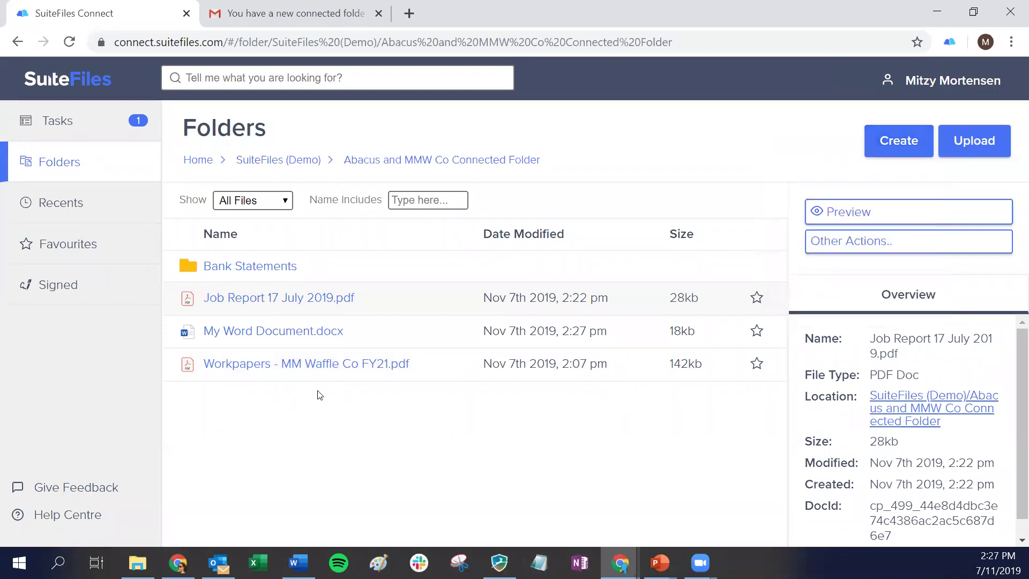
Preview My Word Document.docx and open it in Office Online, signing in with a work or school account
{"action": "left_click", "coordinate": [258, 333]}
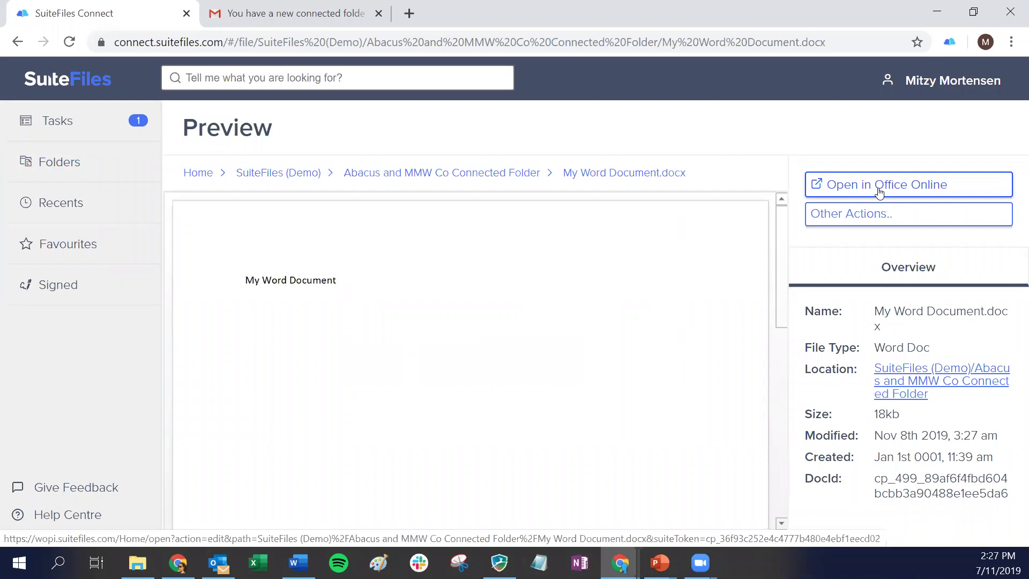
{"action": "left_click", "coordinate": [879, 215]}
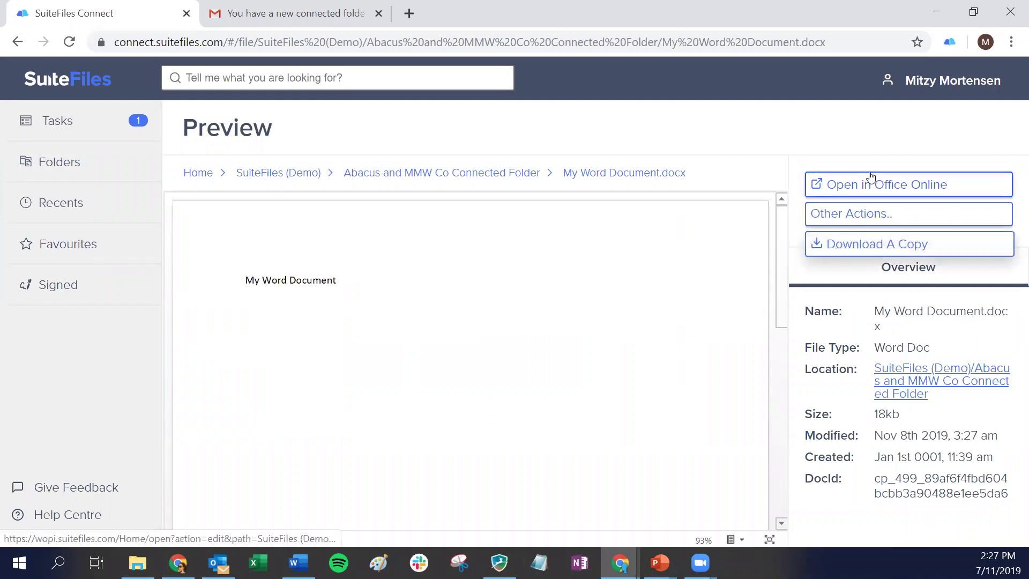
{"action": "left_click", "coordinate": [879, 188]}
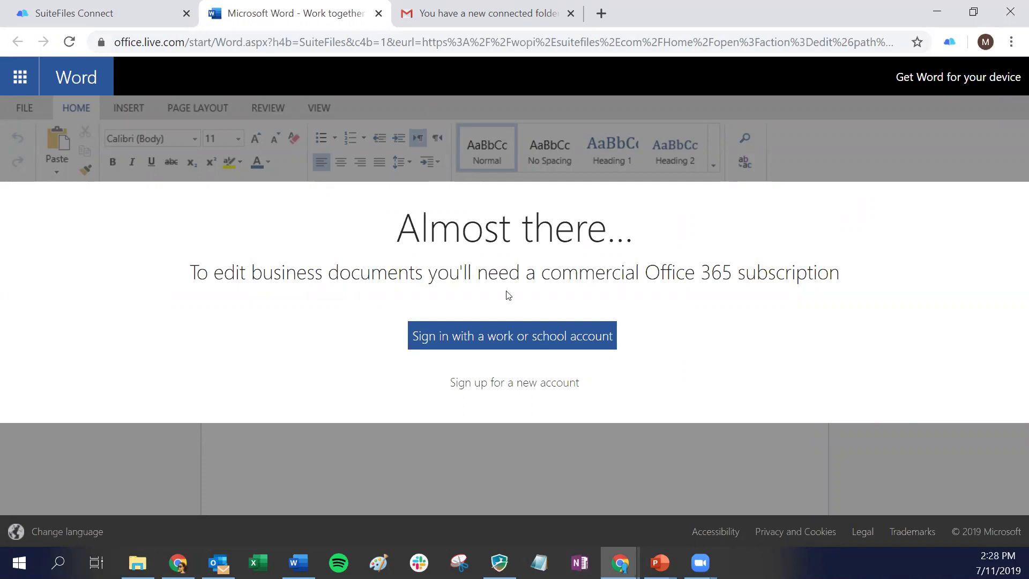
{"action": "left_click", "coordinate": [489, 336]}
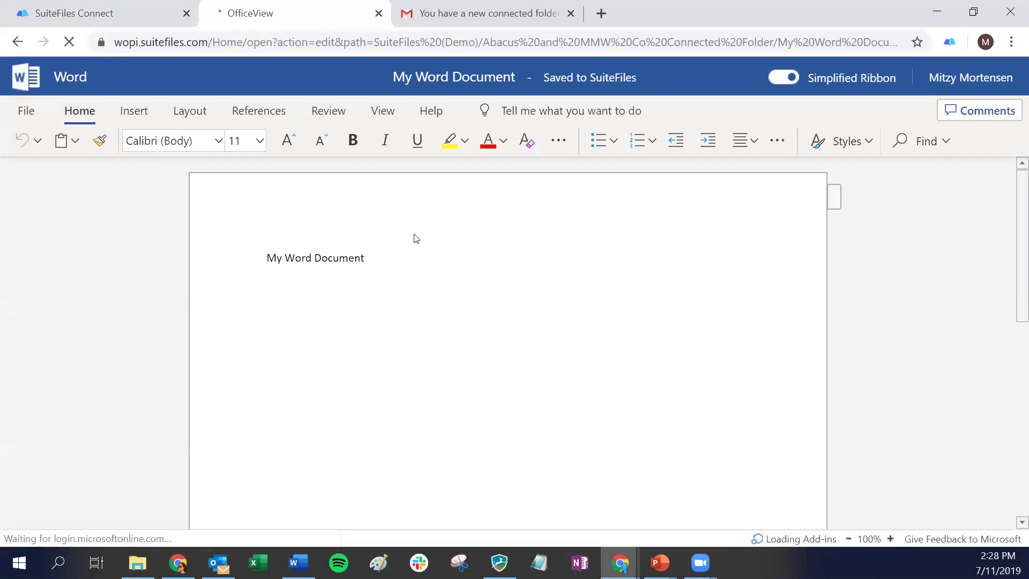
Add a line below the title saying the client from MMW Co is editing this document, then close it and refresh its Connect preview
{"action": "left_click", "coordinate": [391, 253]}
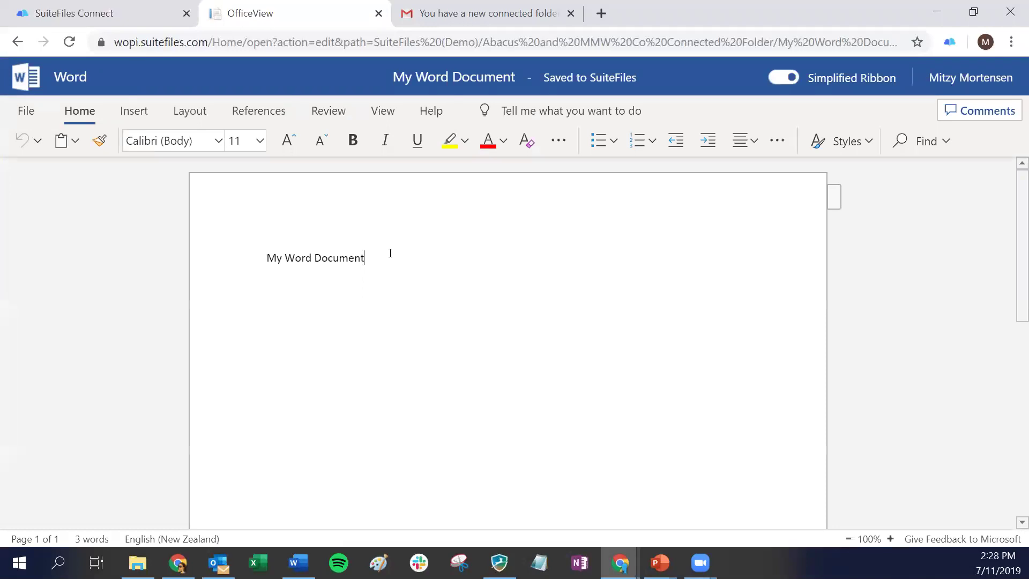
{"action": "key", "text": "Return"}
{"action": "type", "text": "This is Mi"}
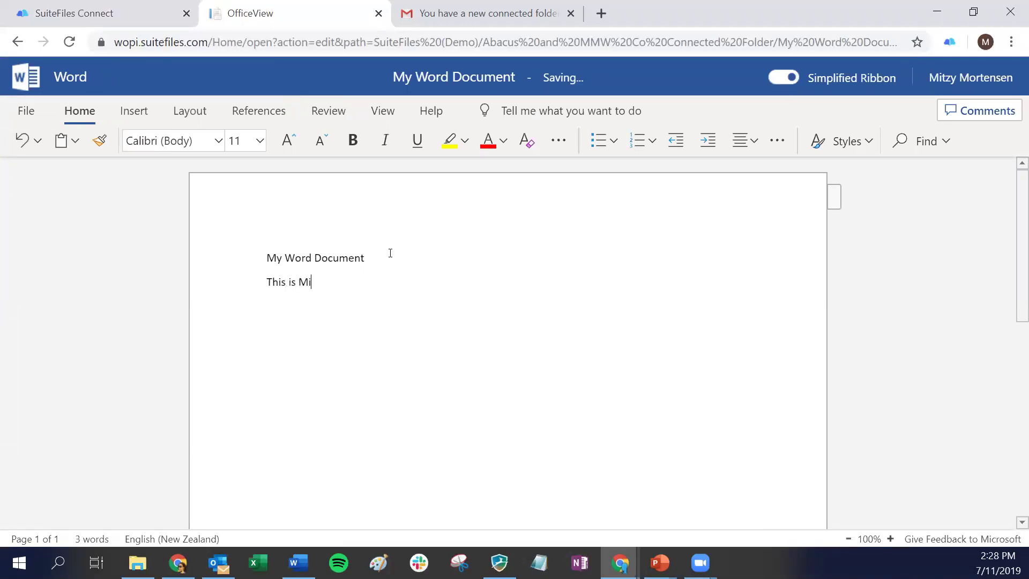
{"action": "type", "text": "tzy from MMW Co edi"}
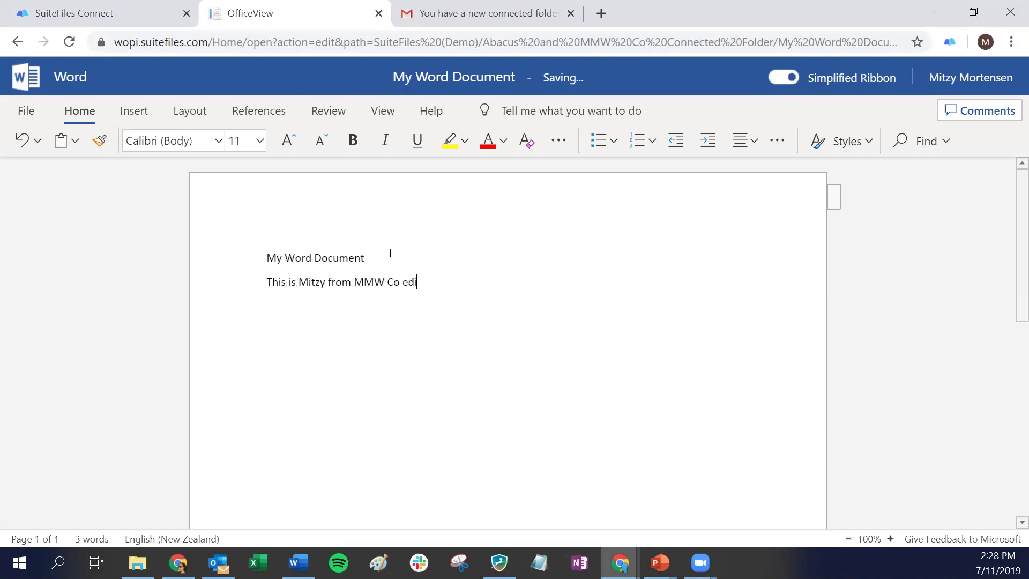
{"action": "type", "text": "ting this document"}
{"action": "type", "text": "..."}
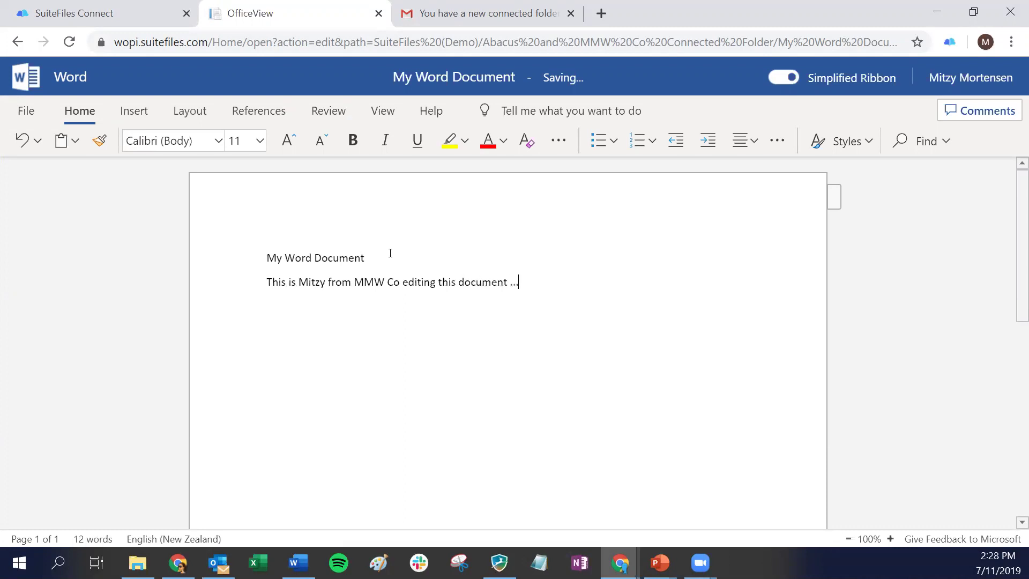
{"action": "mouse_move", "coordinate": [565, 81]}
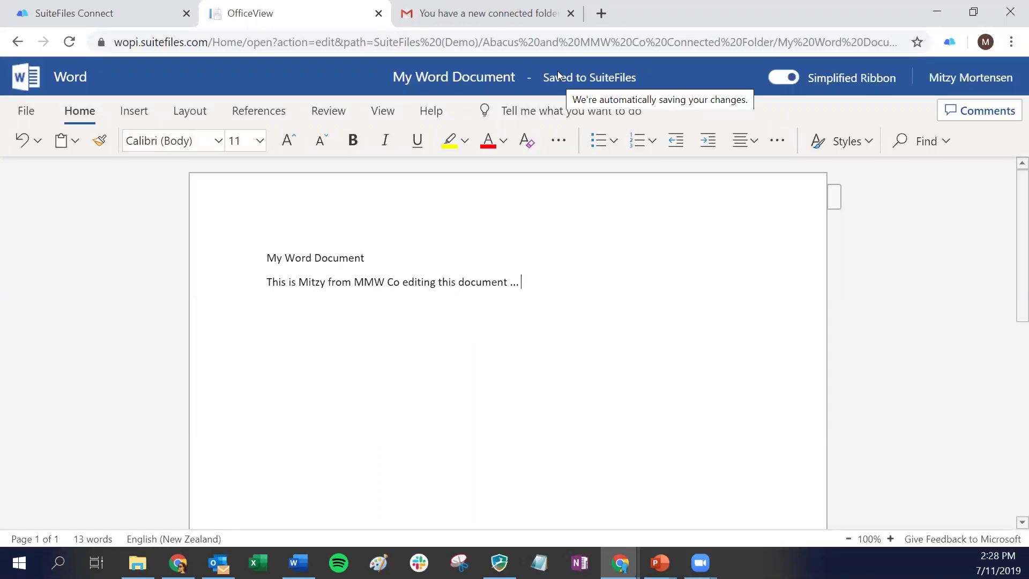
{"action": "left_click", "coordinate": [379, 14]}
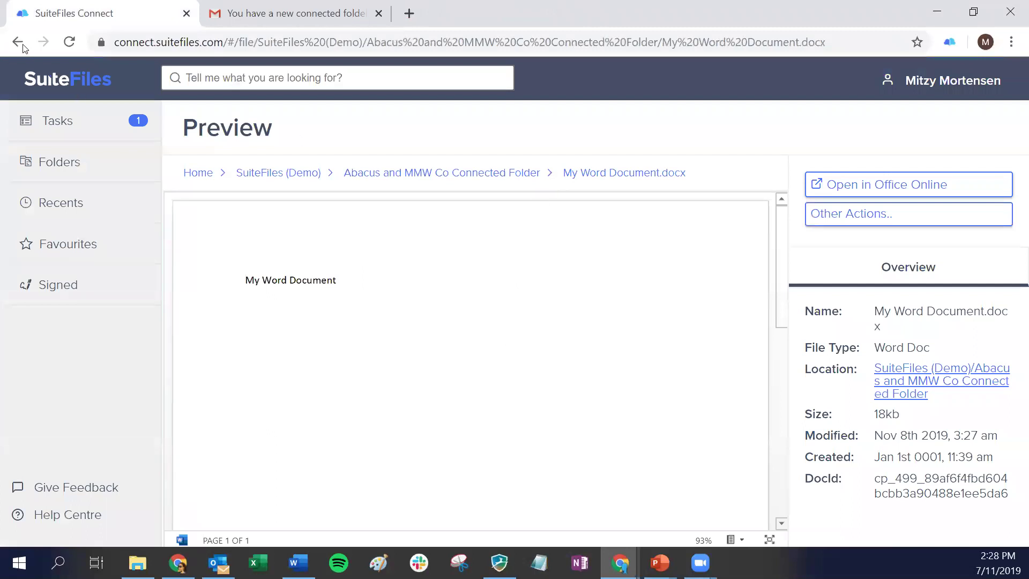
{"action": "left_click", "coordinate": [68, 44]}
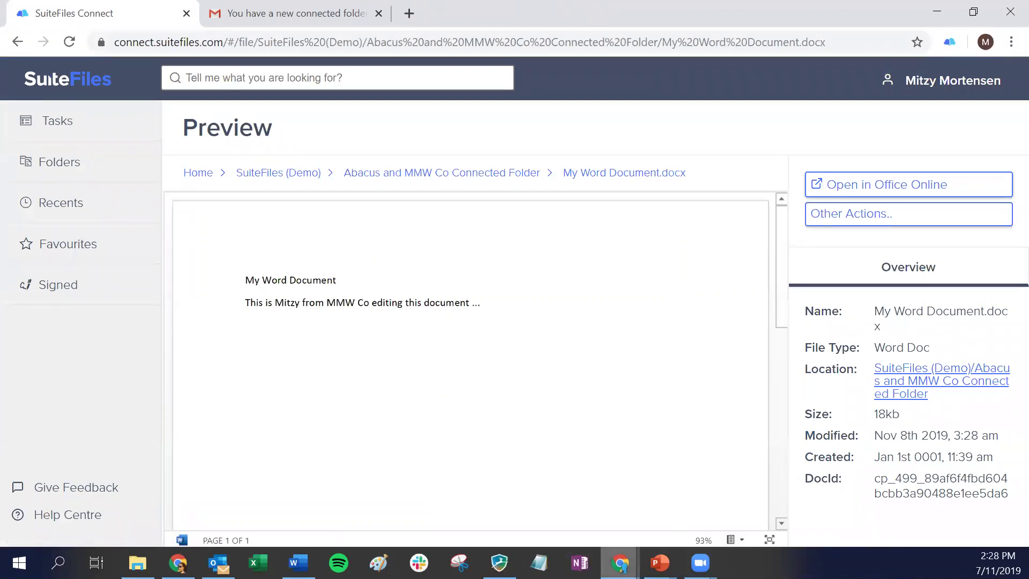
Switch to the firm's SuiteFiles window, refresh MMW Co's Connected Folder and preview My Word Document.docx
{"action": "mouse_move", "coordinate": [620, 561]}
{"action": "left_click", "coordinate": [560, 452]}
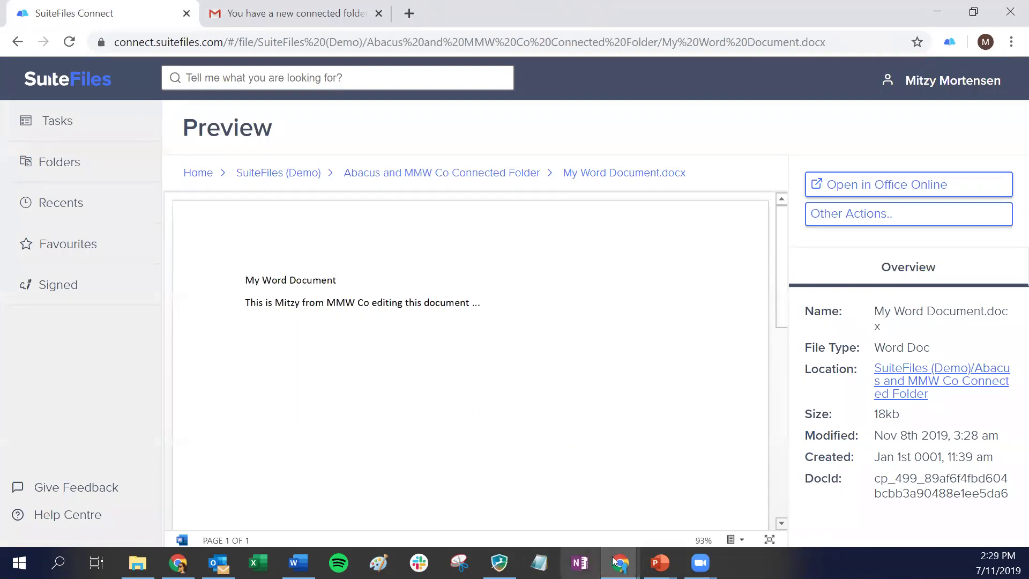
{"action": "left_click", "coordinate": [708, 471]}
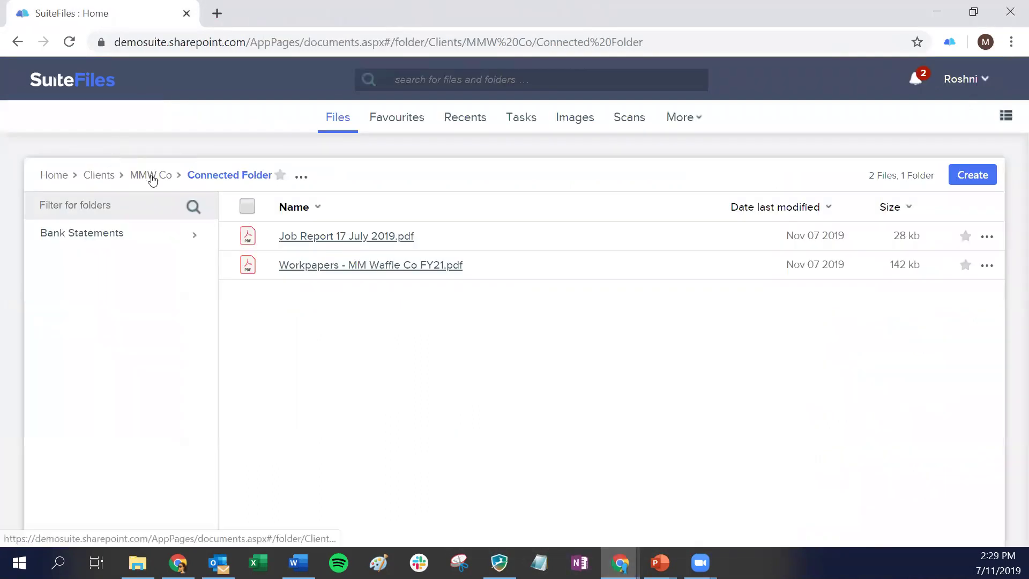
{"action": "left_click", "coordinate": [69, 42]}
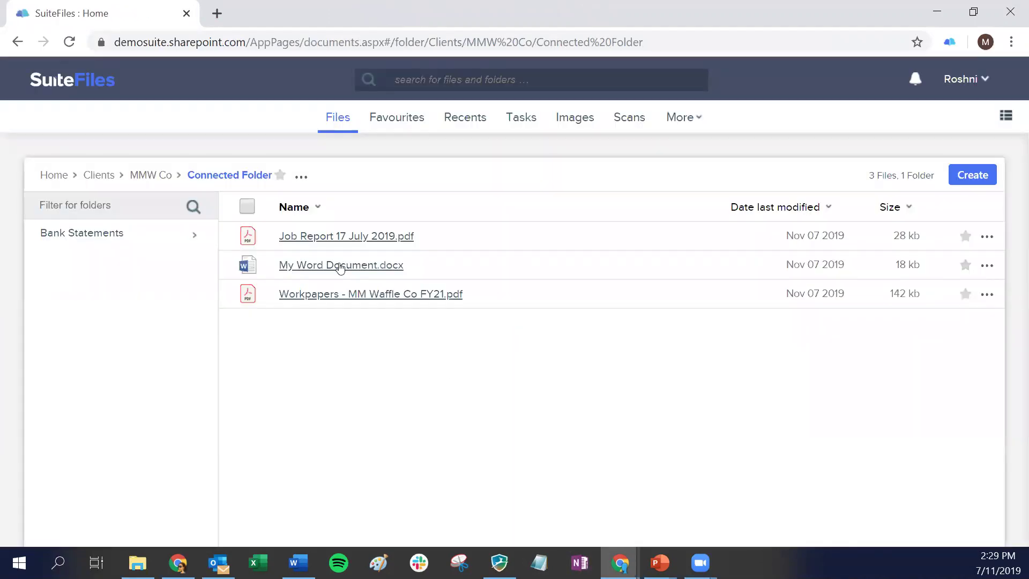
{"action": "left_click", "coordinate": [367, 267]}
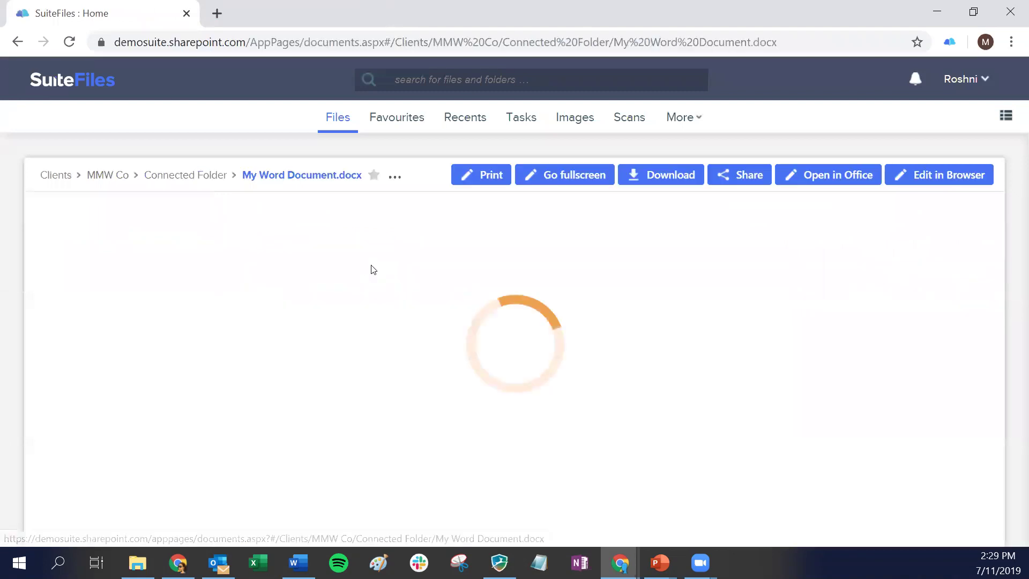
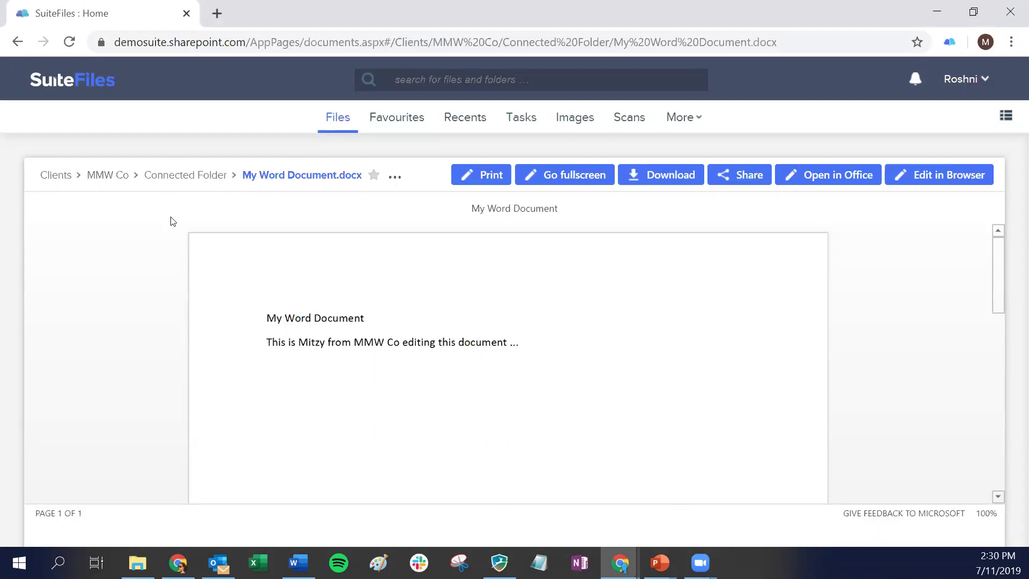
Return to the MMW Co client folder and open its 2019 folder to check the uploaded bank statements
{"action": "left_click", "coordinate": [188, 175]}
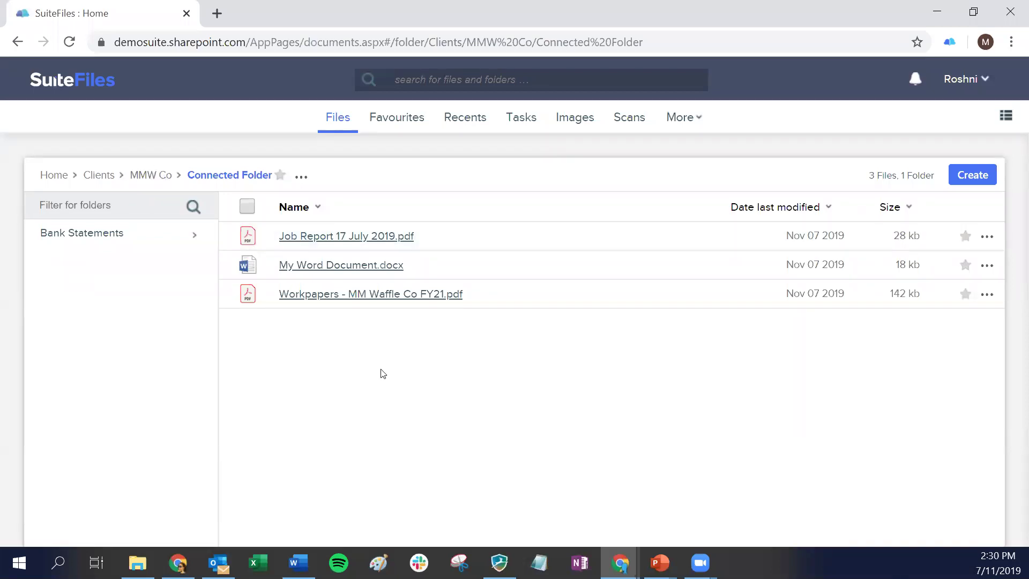
{"action": "left_click", "coordinate": [150, 179]}
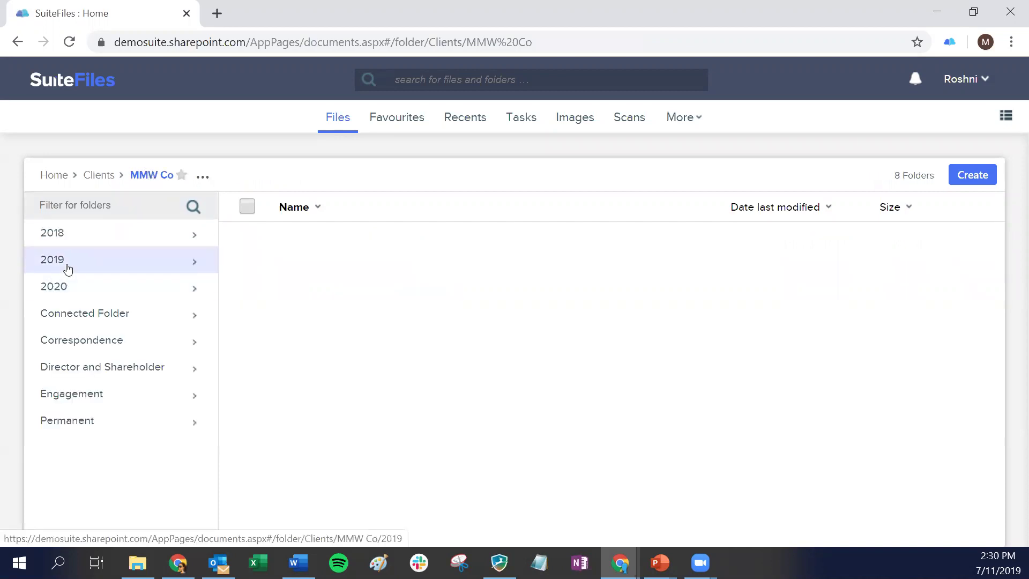
{"action": "left_click", "coordinate": [67, 268]}
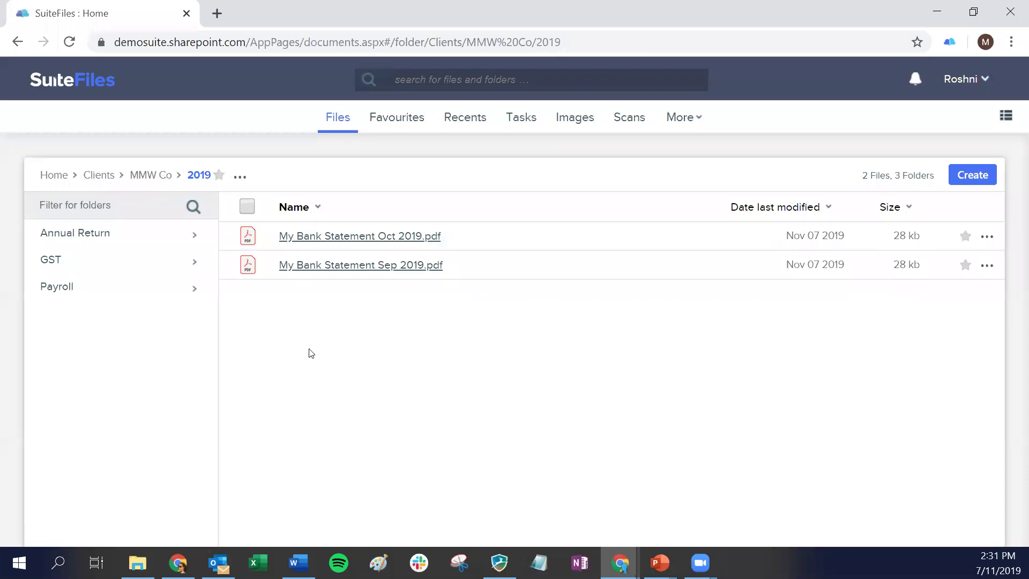
{"action": "left_click", "coordinate": [976, 179]}
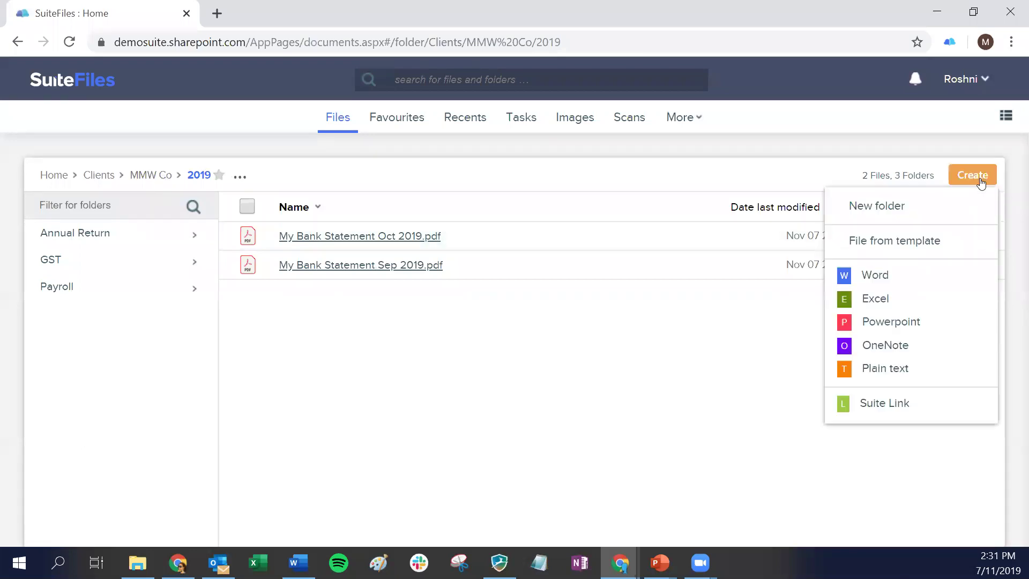
{"action": "left_click", "coordinate": [679, 118]}
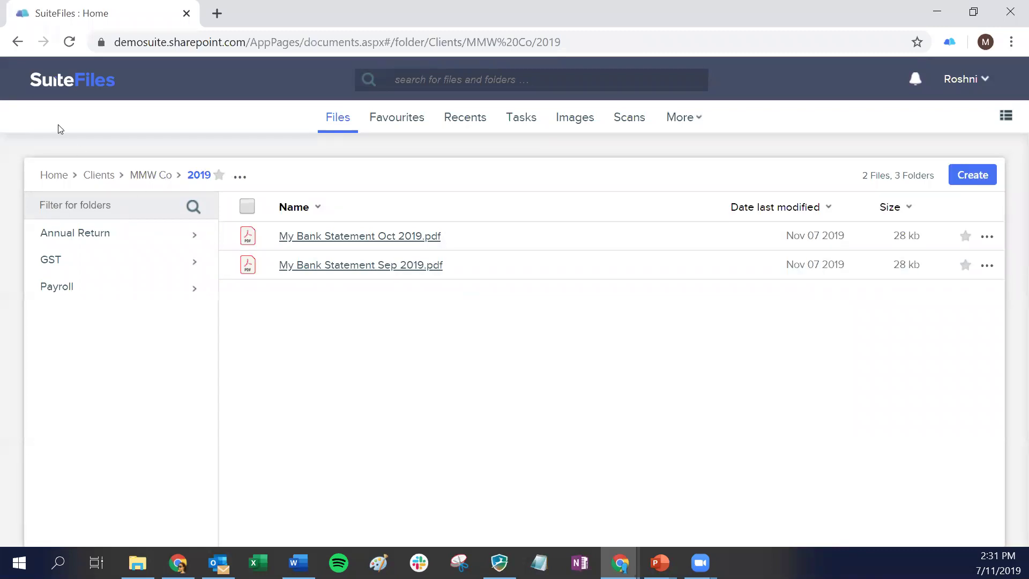
{"action": "left_click", "coordinate": [69, 42]}
{"action": "left_click", "coordinate": [681, 119]}
Open the Engagement folder of MMW Co and upload Cake.jpg from the Desktop to it
{"action": "left_click", "coordinate": [151, 177]}
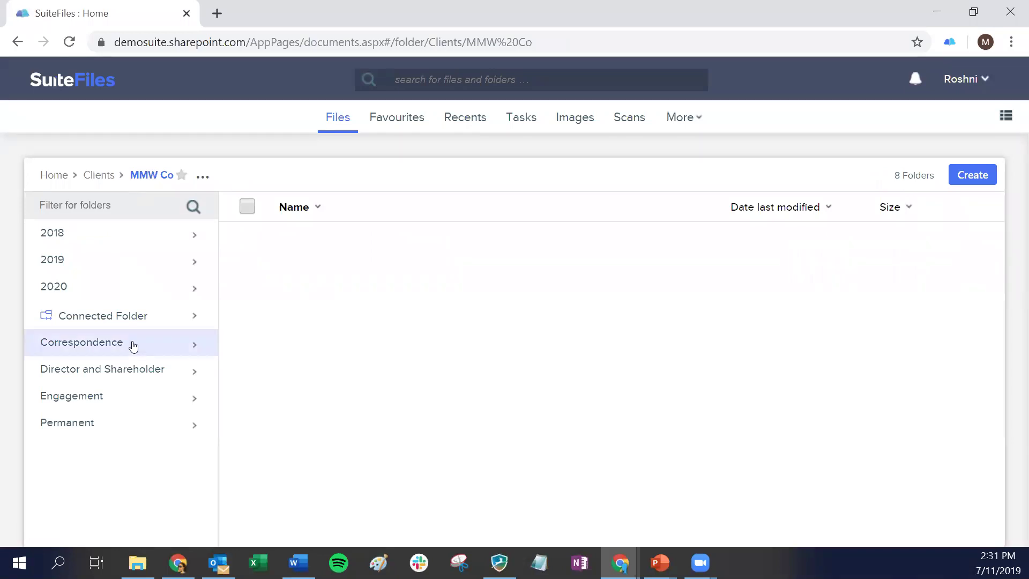
{"action": "left_click", "coordinate": [91, 399]}
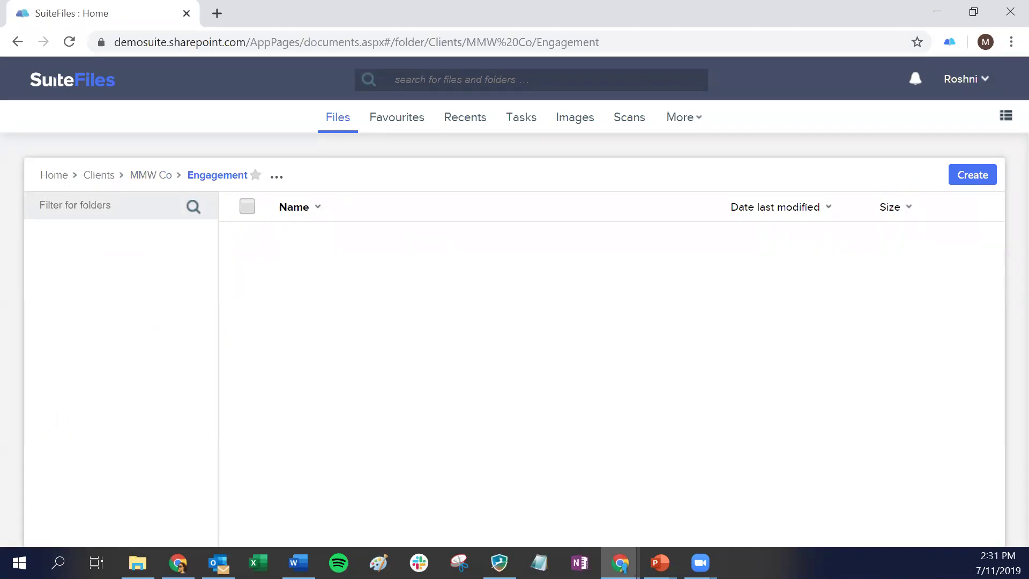
{"action": "left_click", "coordinate": [138, 563]}
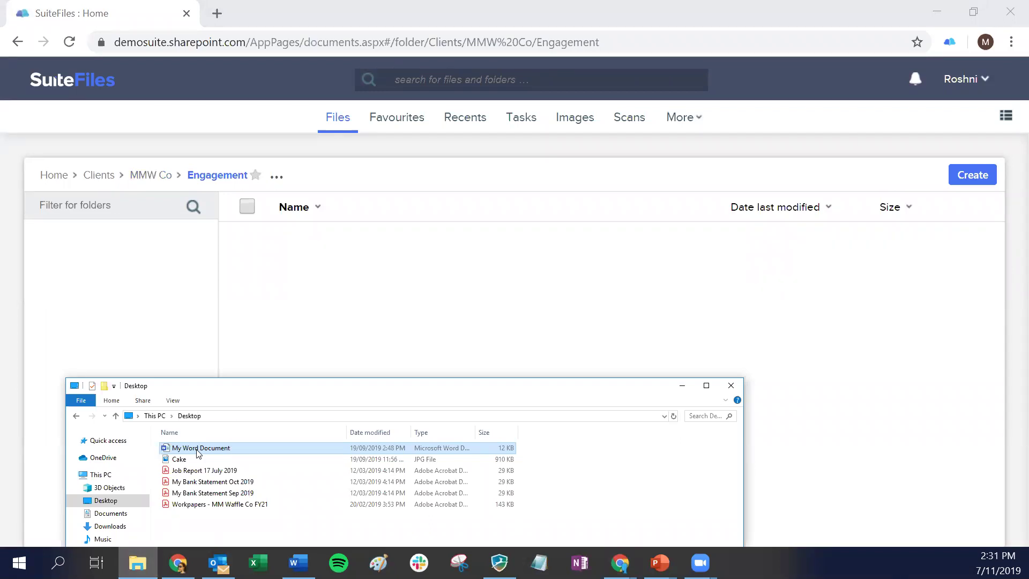
{"action": "left_click_drag", "start_coordinate": [182, 463], "coordinate": [316, 323]}
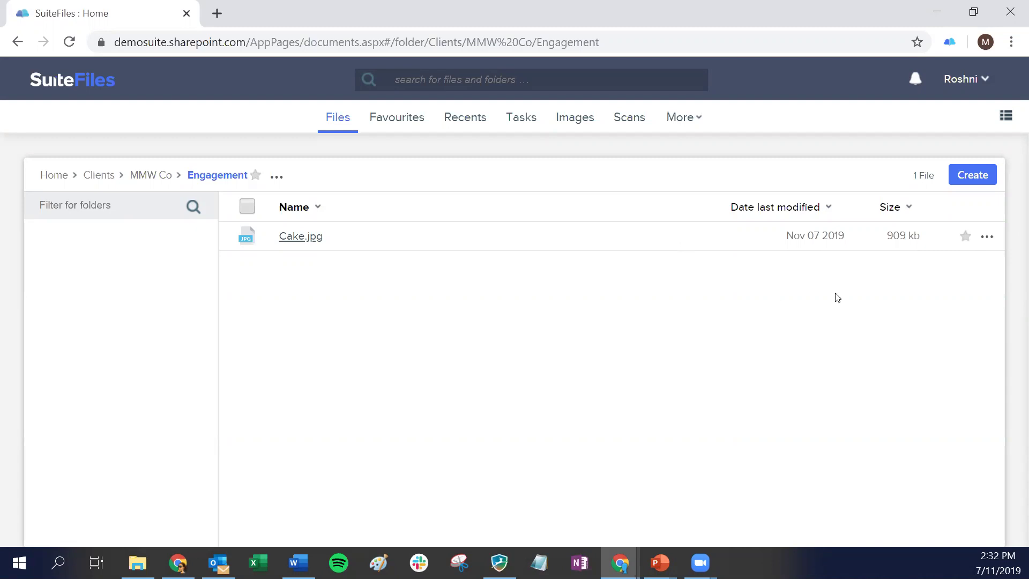
Start sending Cake.jpg to Connect and select the MMW Co client as the contact
{"action": "left_click", "coordinate": [989, 236]}
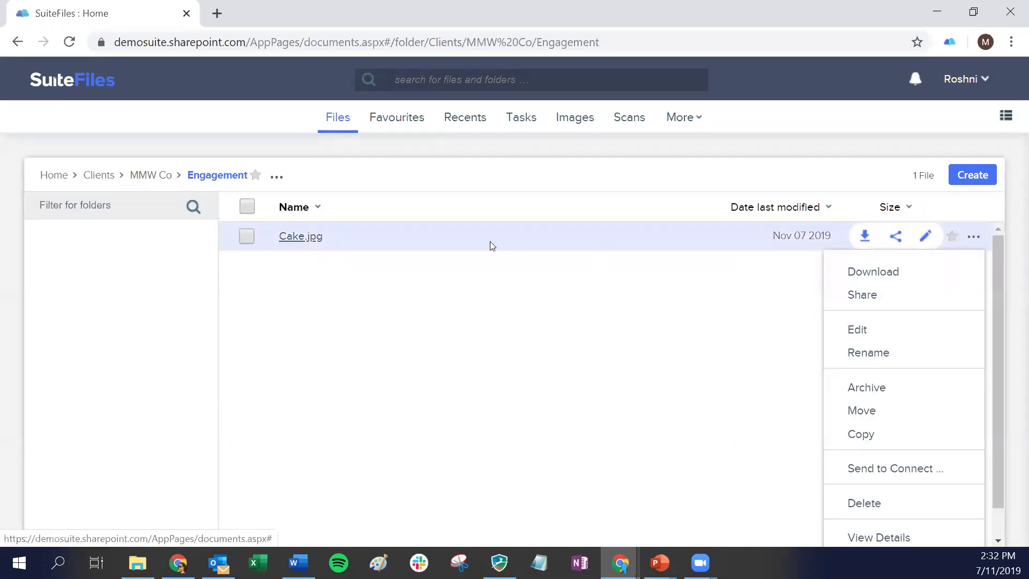
{"action": "scroll", "coordinate": [950, 313], "scroll_direction": "down", "scroll_amount": 1}
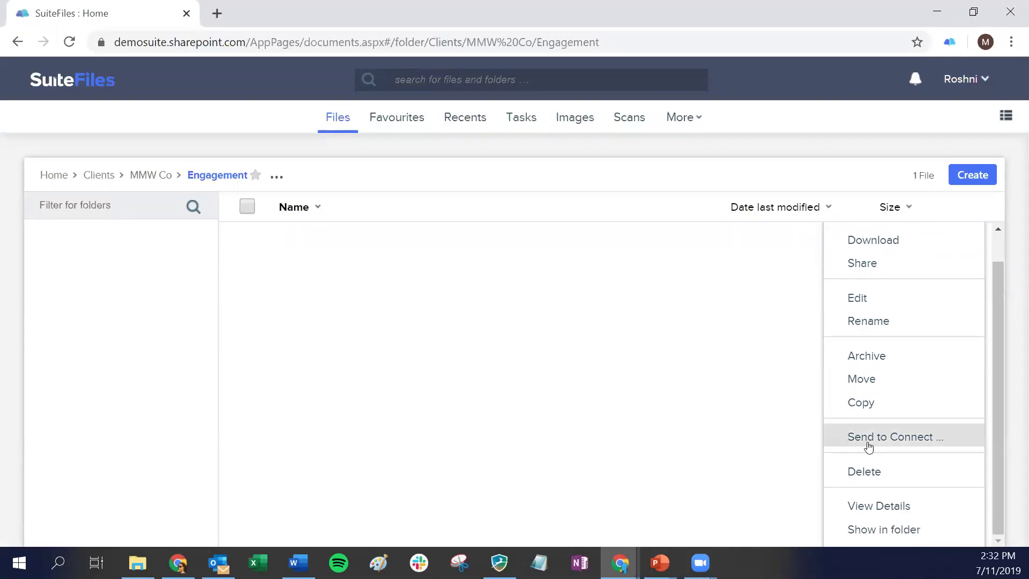
{"action": "left_click", "coordinate": [893, 439]}
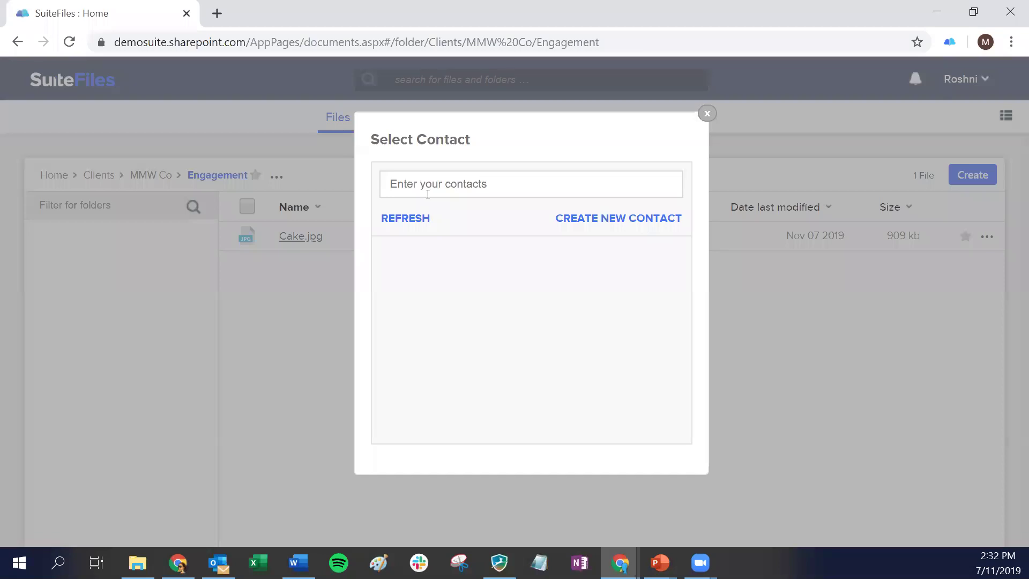
{"action": "type", "text": "mitzy"}
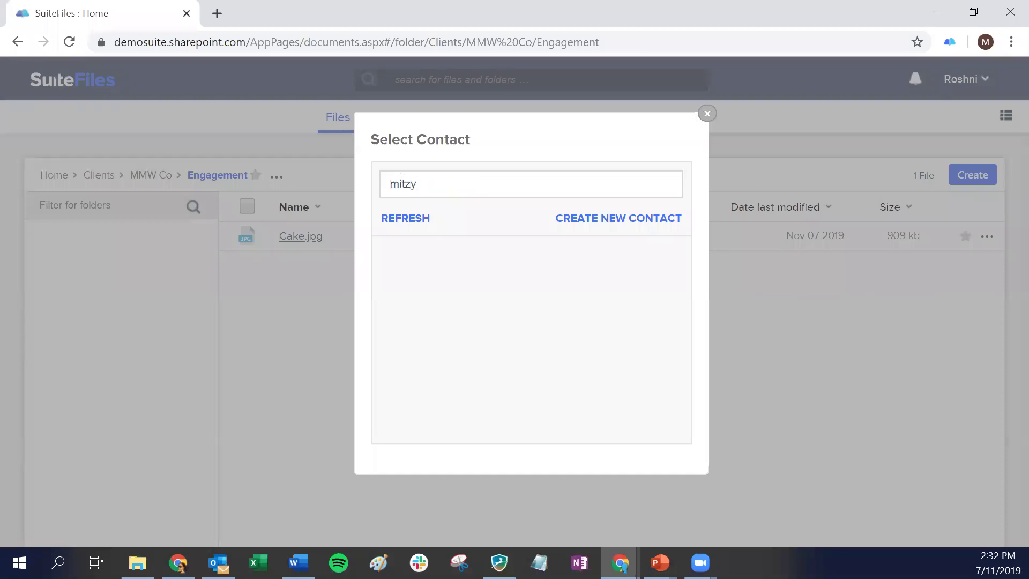
{"action": "left_click", "coordinate": [422, 243]}
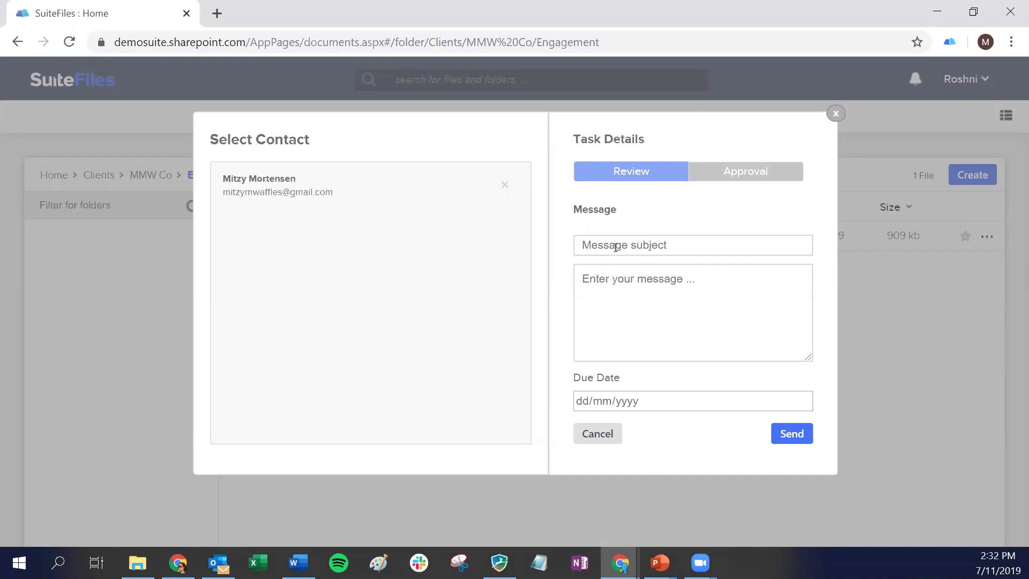
Enter "Please review this receipt - is it yours?" as the subject of the review task
{"action": "type", "text": "R"}
{"action": "key", "text": "BackSpace"}
{"action": "type", "text": "Please review this"}
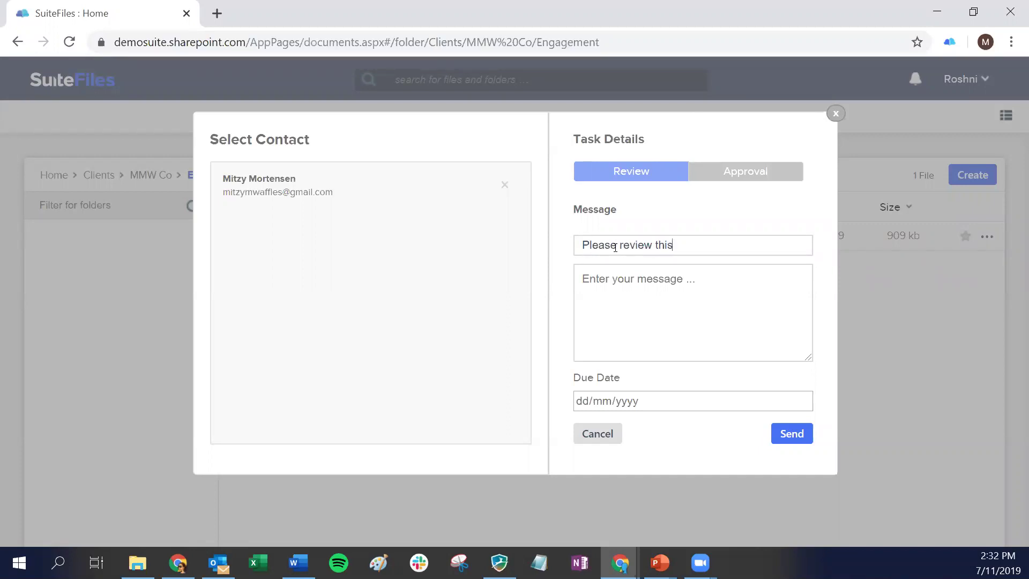
{"action": "type", "text": " receipt - is it yours?"}
{"action": "type", "text": "!"}
Write a message greeting the client, asking "Was this yours?" and signing off with "Thanks" and the sender's first name, and send the review request
{"action": "type", "text": "He"}
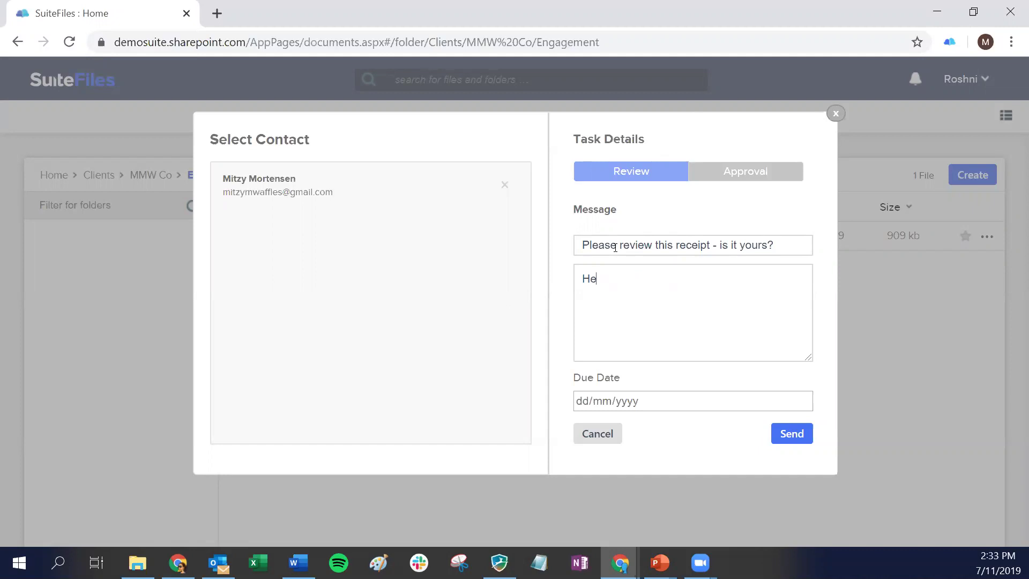
{"action": "type", "text": "y Mitzy"}
{"action": "key", "text": "Return"}
{"action": "key", "text": "Return"}
{"action": "type", "text": "Was this yours?"}
{"action": "key", "text": "Return"}
{"action": "type", "text": "Thanks"}
{"action": "key", "text": "Return"}
{"action": "type", "text": "Roshni"}
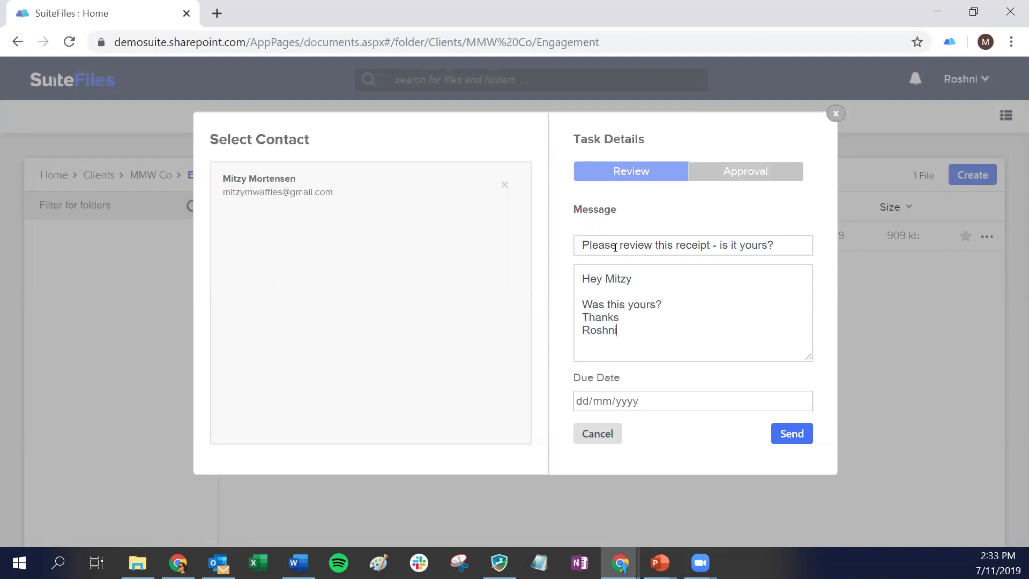
{"action": "left_click", "coordinate": [792, 434]}
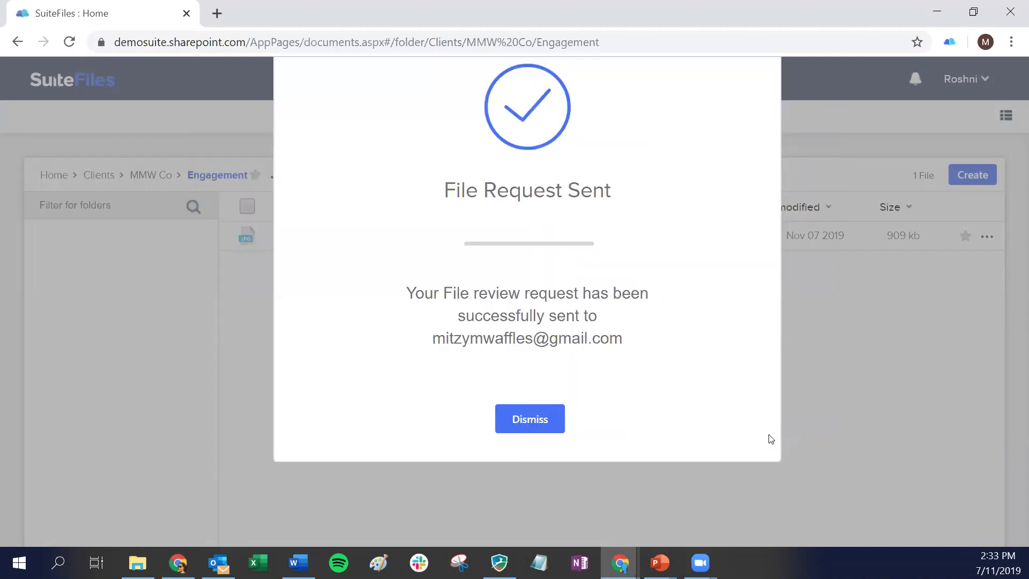
{"action": "left_click", "coordinate": [523, 423]}
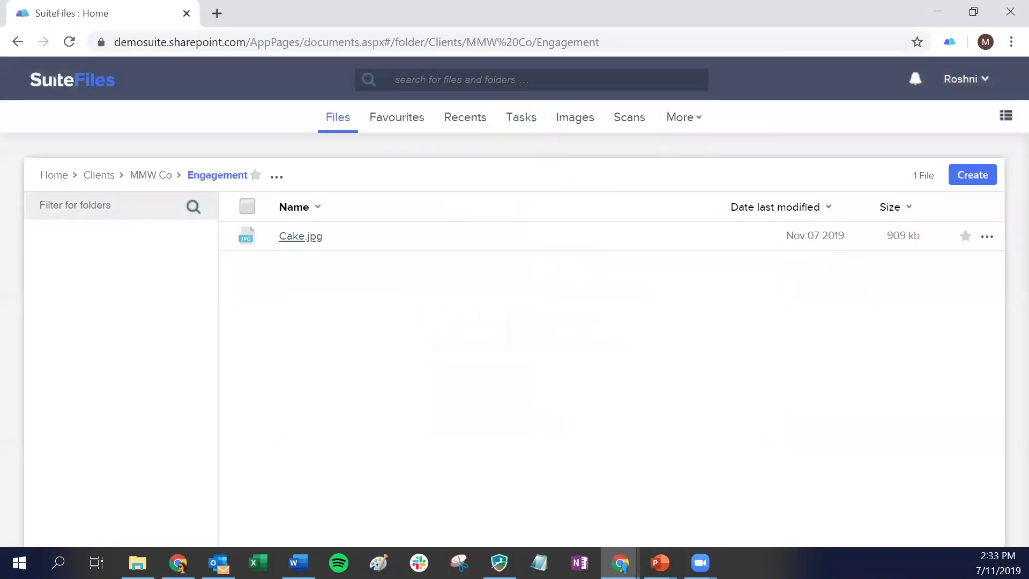
Switch to the client's SuiteFiles Connect window and open the Bank statement from Sep 2019 file request in the tasks
{"action": "mouse_move", "coordinate": [620, 562]}
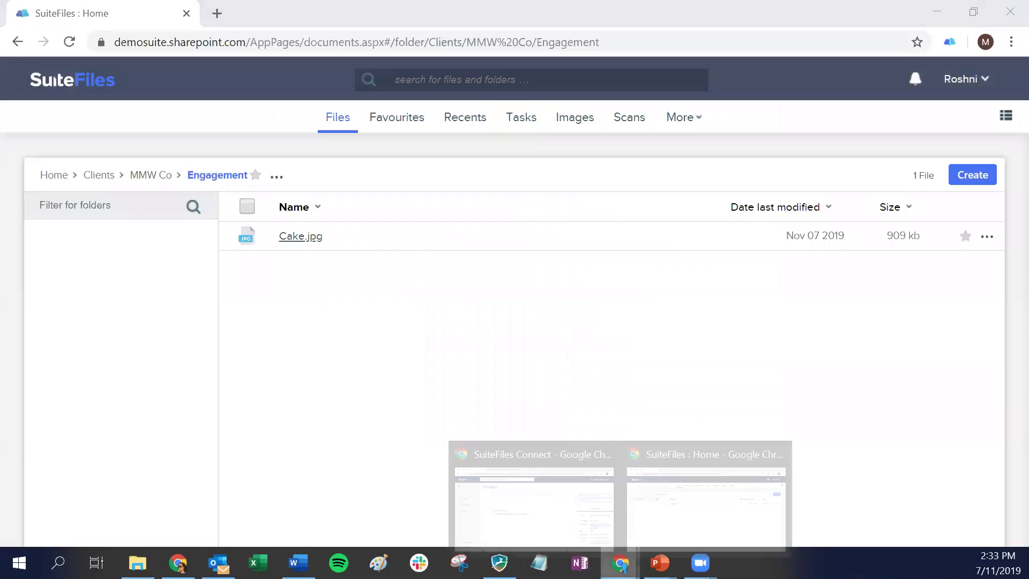
{"action": "left_click", "coordinate": [534, 443]}
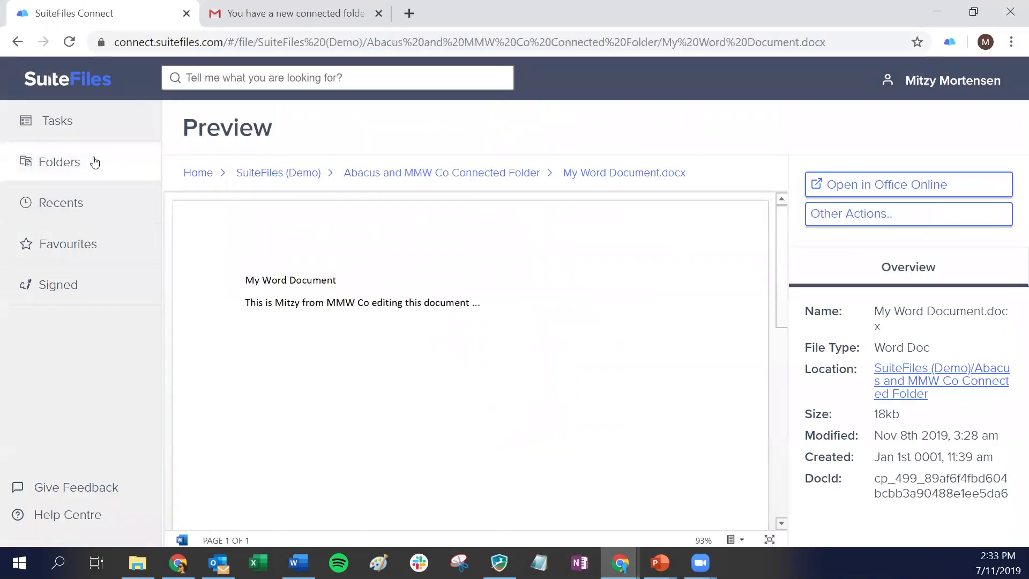
{"action": "left_click", "coordinate": [63, 161]}
{"action": "left_click", "coordinate": [56, 127]}
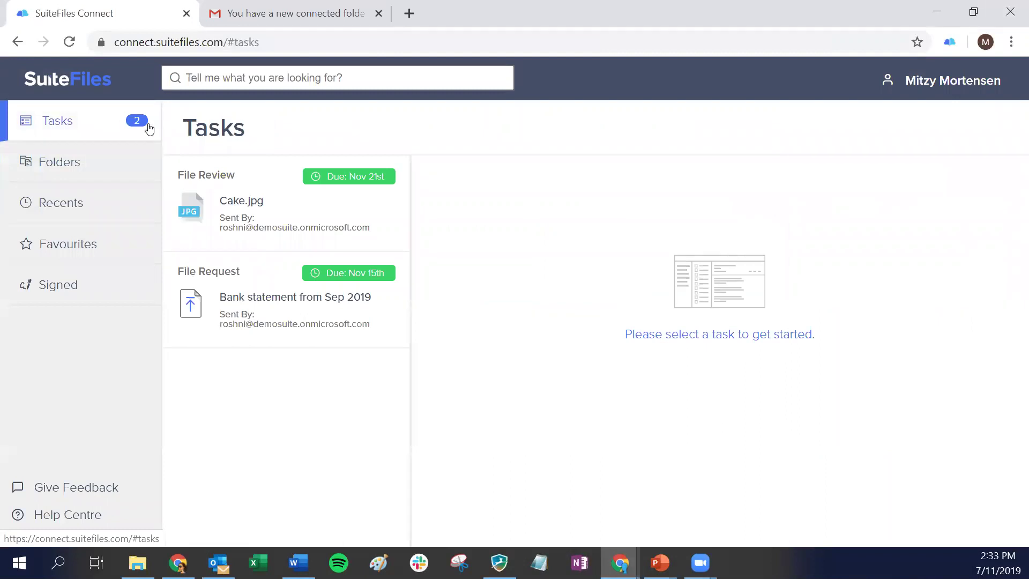
{"action": "left_click", "coordinate": [250, 298]}
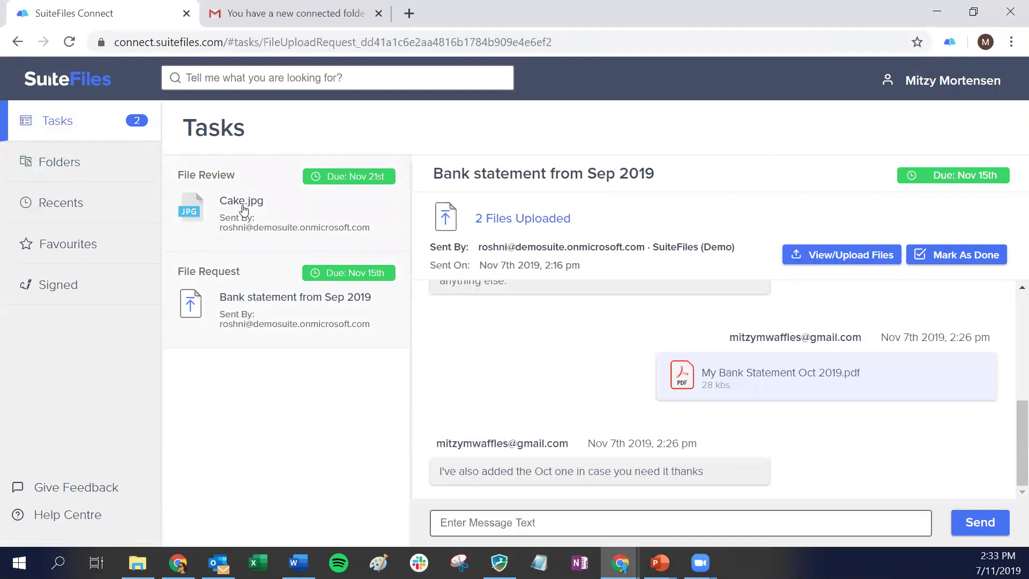
Open the Cake.jpg file review task, download a copy of the image and view it, closing the photo viewer when done
{"action": "left_click", "coordinate": [243, 211]}
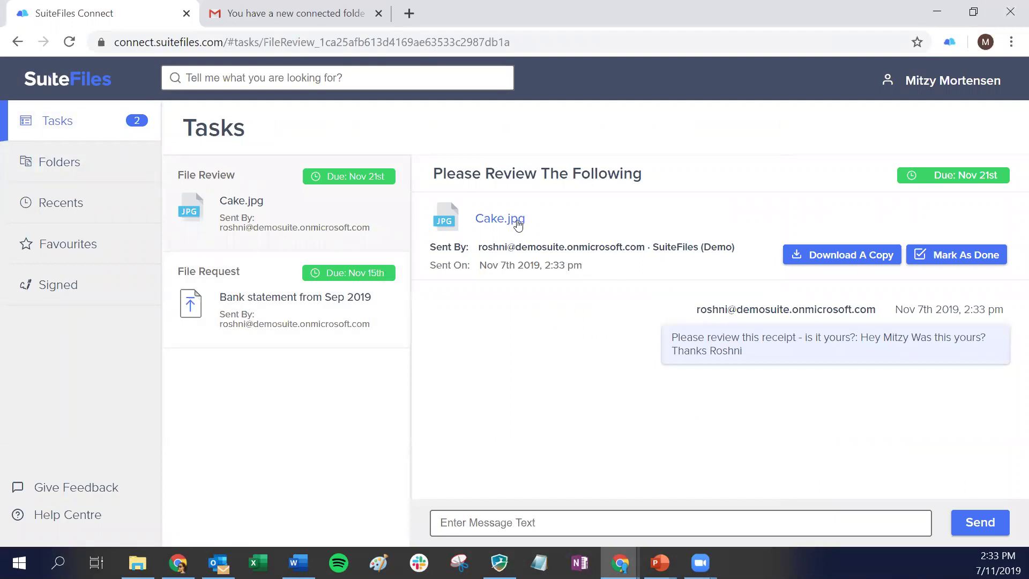
{"action": "left_click", "coordinate": [841, 257]}
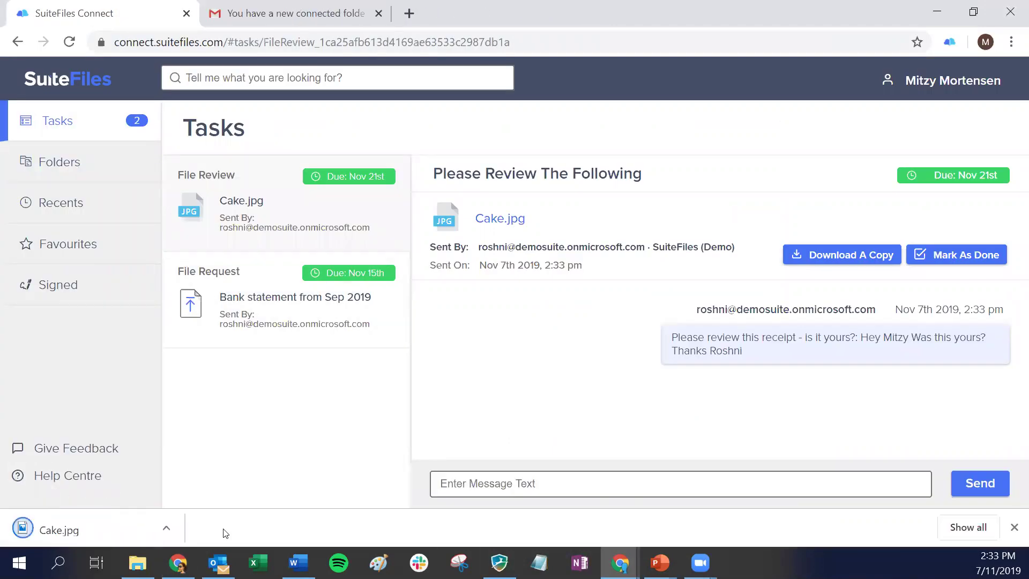
{"action": "left_click", "coordinate": [58, 520]}
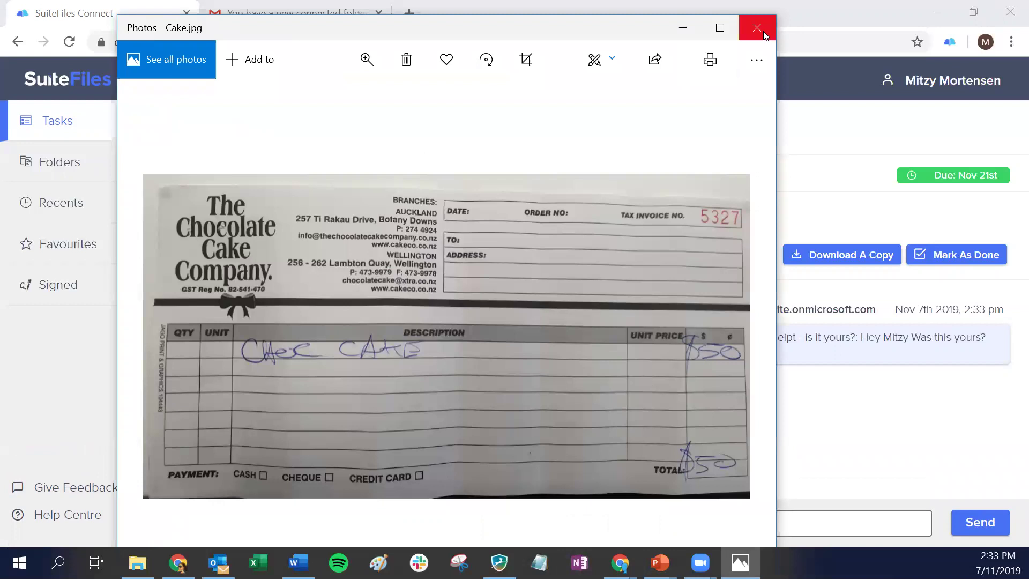
{"action": "left_click", "coordinate": [763, 32]}
Reply to the Cake.jpg review task with the message "No wasn't me sorry!" and send it
{"action": "left_click", "coordinate": [694, 528]}
{"action": "type", "text": "No wasn't me sorry!"}
{"action": "key", "text": "Return"}
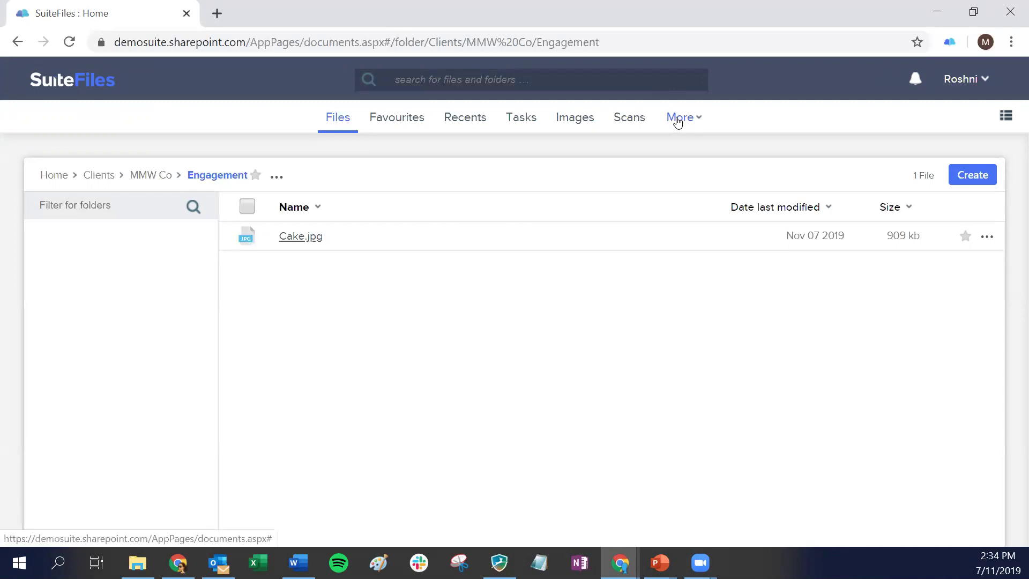
In the staff SuiteFiles window, open the Connected Folders overview, reduce the page zoom and look through the folder list
{"action": "left_click", "coordinate": [678, 122]}
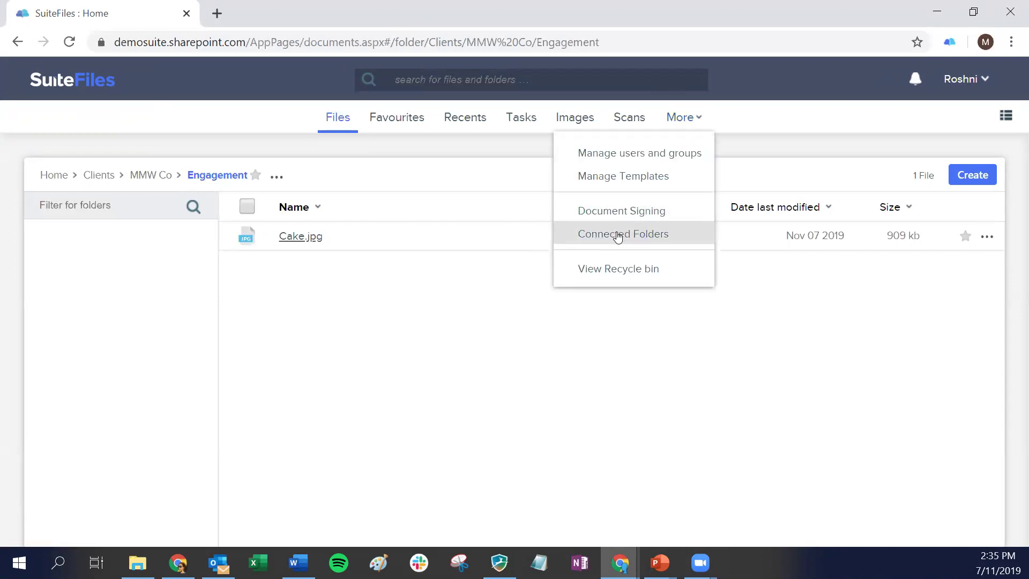
{"action": "left_click", "coordinate": [637, 235]}
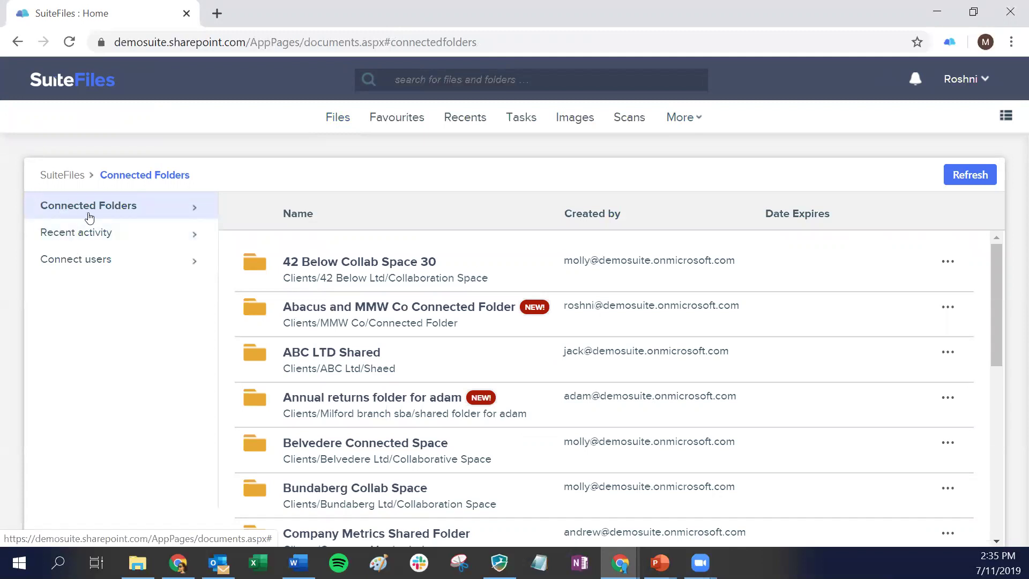
{"action": "key", "text": "ctrl+minus"}
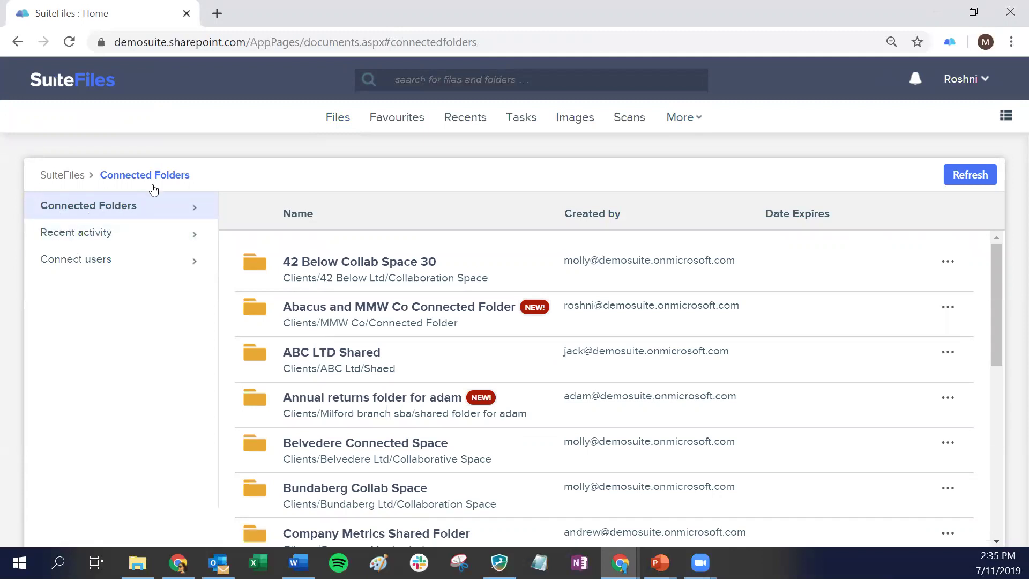
{"action": "key", "text": "ctrl+minus"}
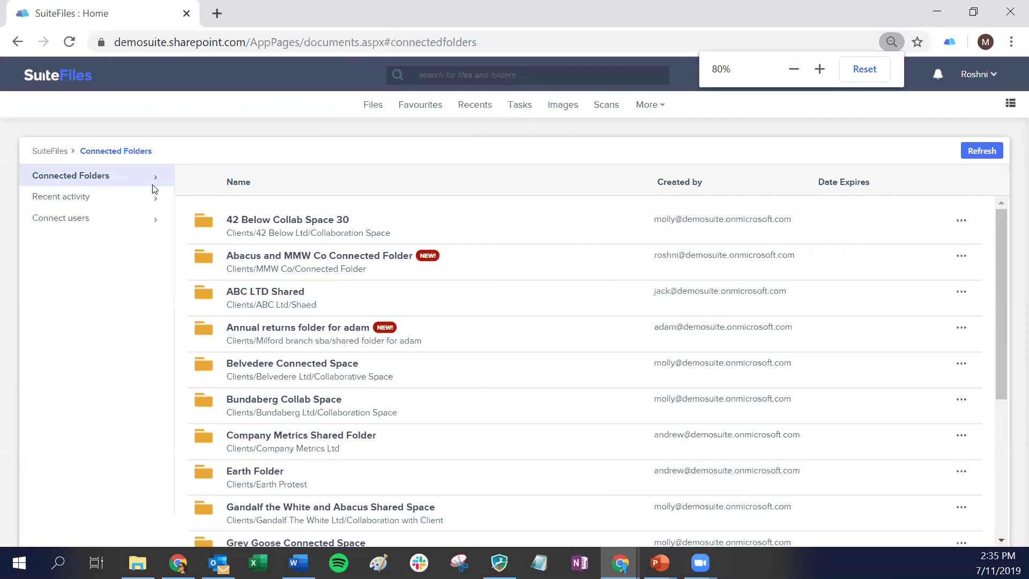
{"action": "key", "text": "ctrl+minus"}
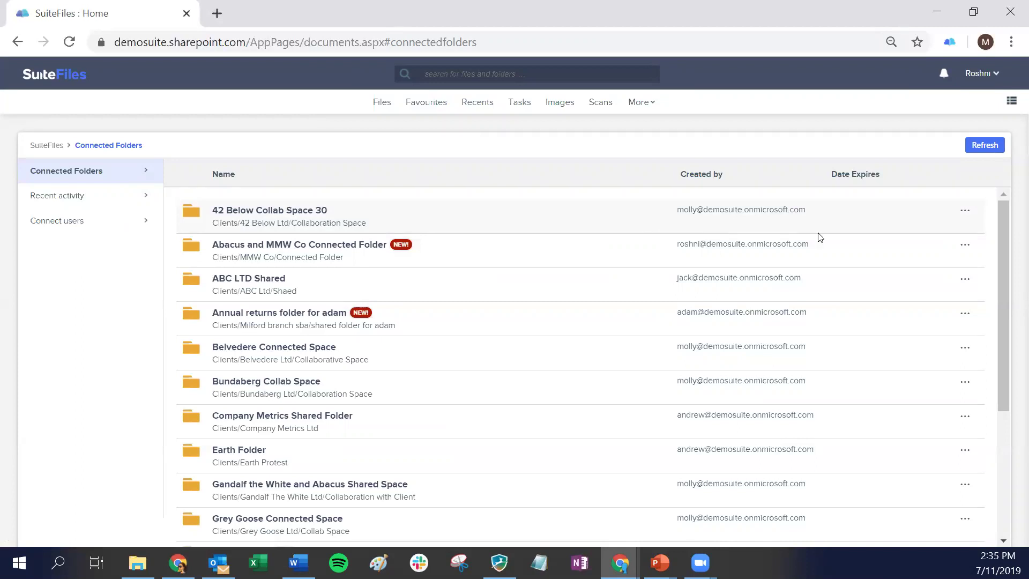
{"action": "scroll", "coordinate": [879, 320], "scroll_direction": "down", "scroll_amount": 4}
{"action": "scroll", "coordinate": [879, 321], "scroll_direction": "up", "scroll_amount": 4}
Show the management options for 42 Below Collab Space 30, and open the Abacus and MMW Co Connected Folder to view its contents
{"action": "left_click", "coordinate": [965, 215]}
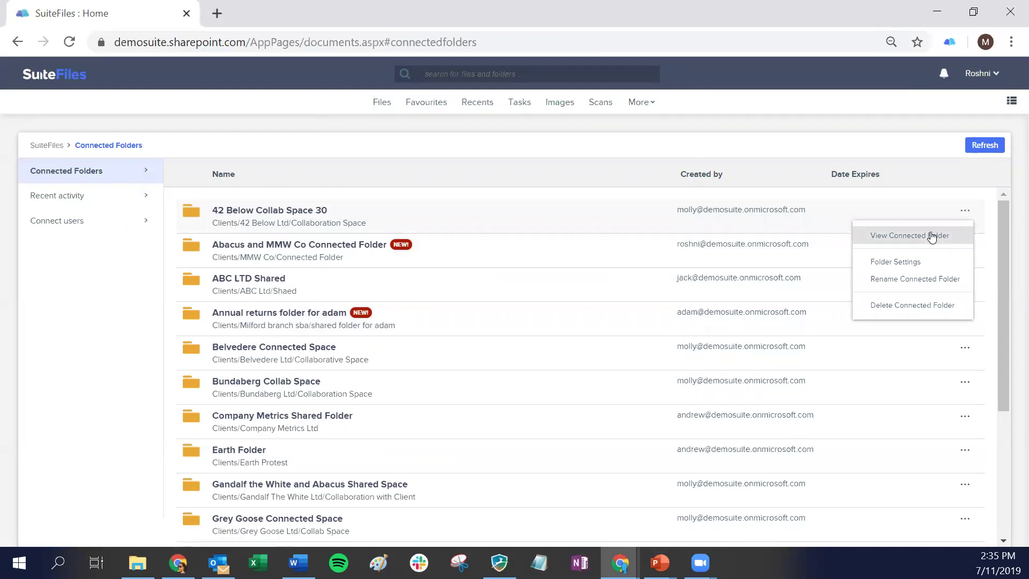
{"action": "triple_click", "coordinate": [226, 223]}
{"action": "left_click_drag", "start_coordinate": [226, 223], "coordinate": [351, 224]}
{"action": "left_click", "coordinate": [350, 224]}
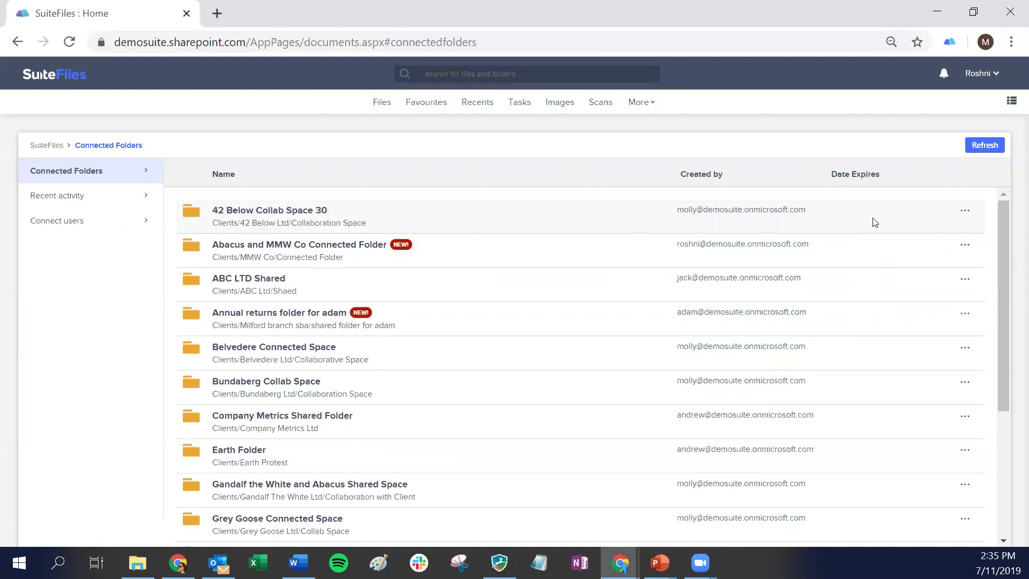
{"action": "left_click", "coordinate": [966, 216]}
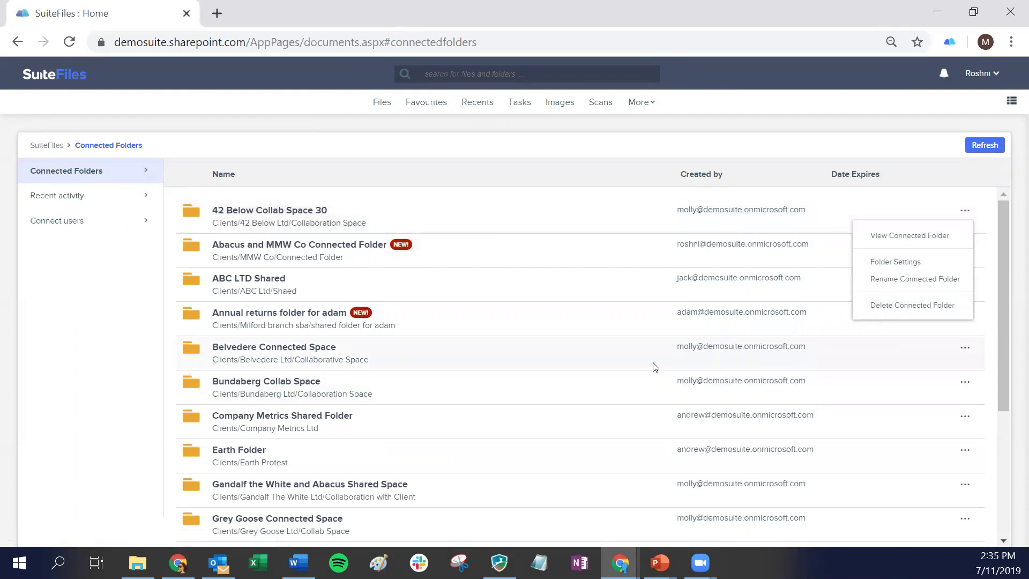
{"action": "left_click", "coordinate": [335, 246]}
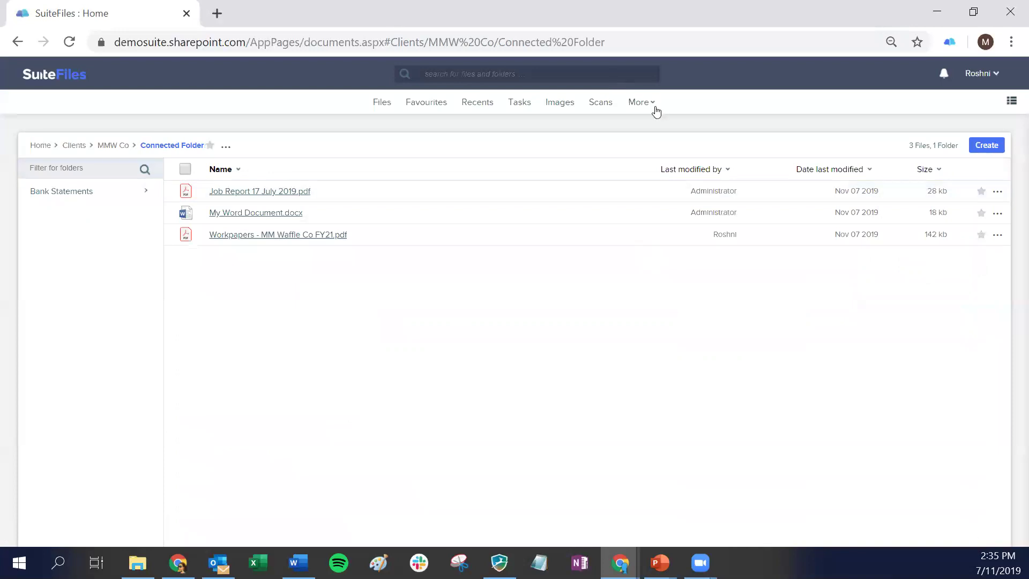
Return to the Connected Folders overview and set the Abacus and MMW Co Connected Folder's expiry date to 31/12/2019 in its settings
{"action": "left_click", "coordinate": [639, 103]}
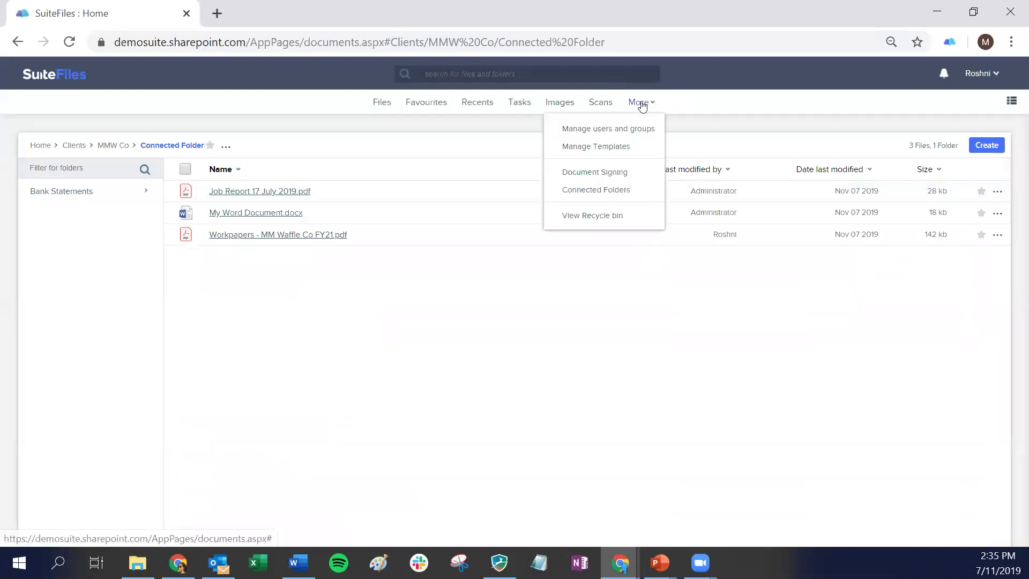
{"action": "left_click", "coordinate": [609, 192]}
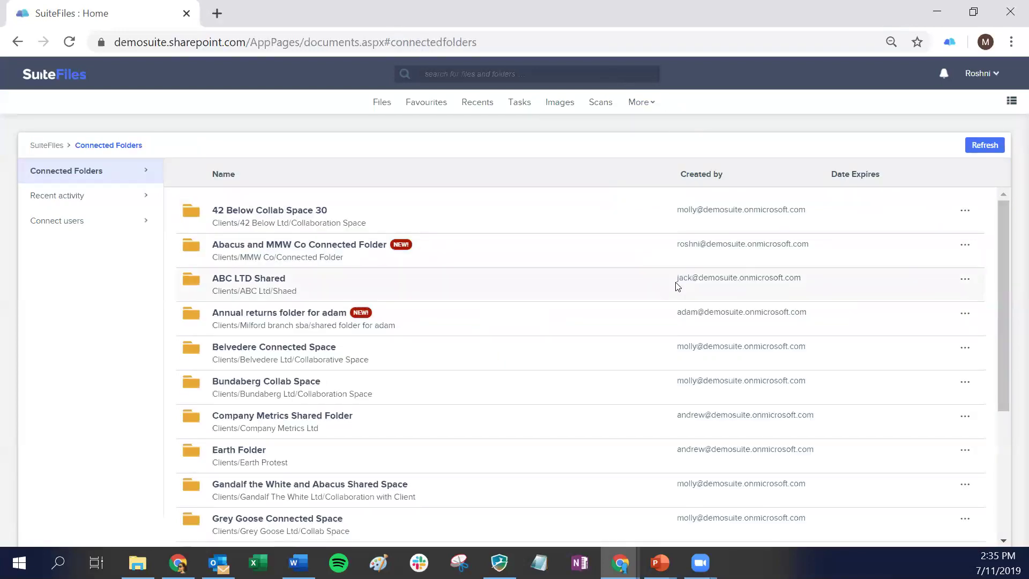
{"action": "left_click", "coordinate": [968, 250]}
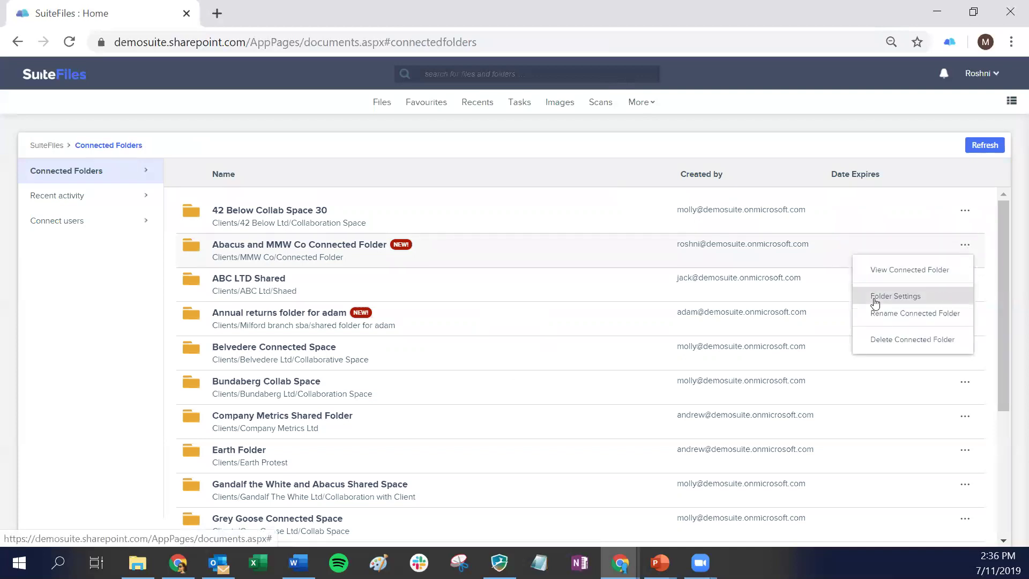
{"action": "left_click", "coordinate": [898, 298]}
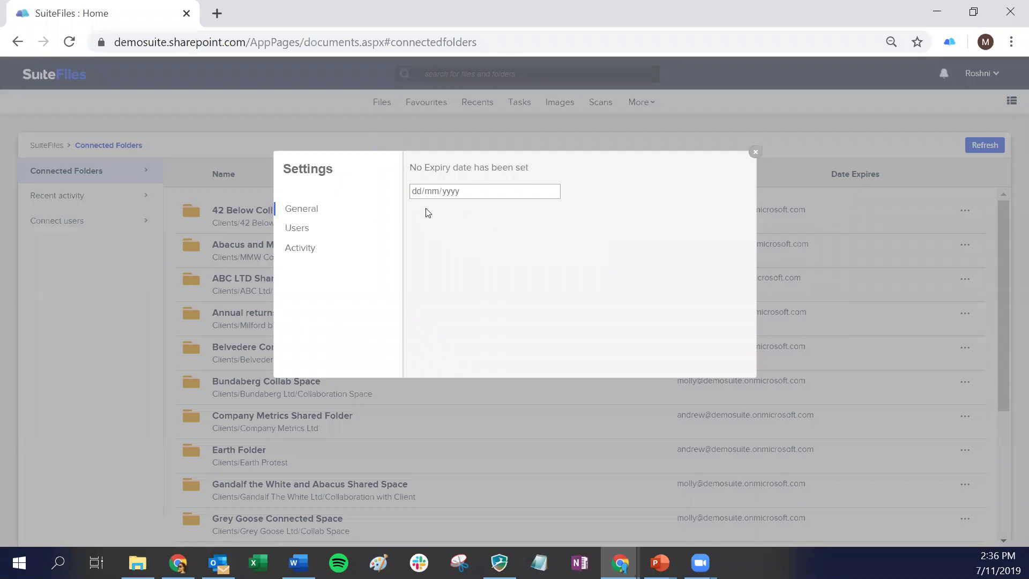
{"action": "left_click", "coordinate": [466, 194]}
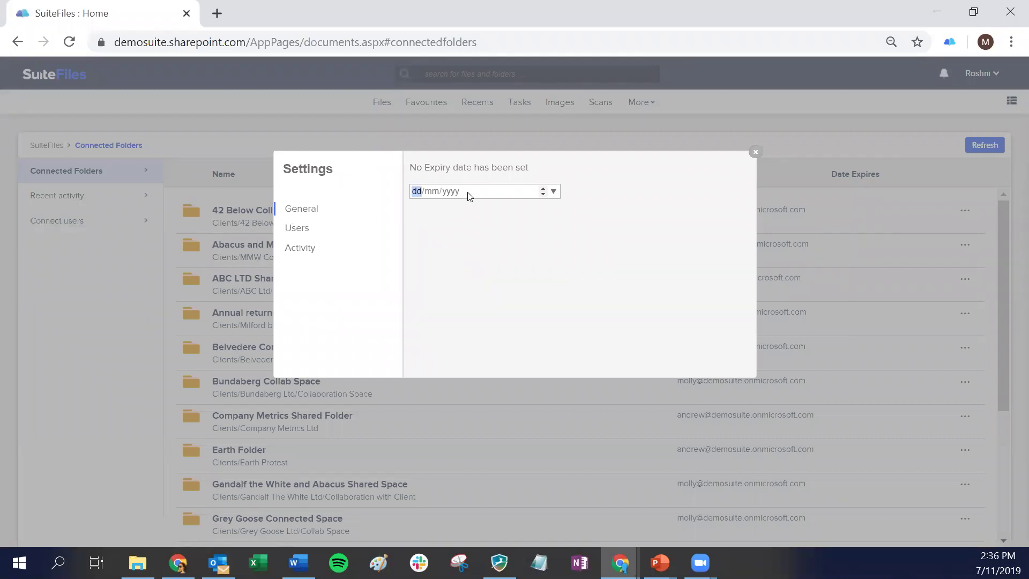
{"action": "left_click", "coordinate": [554, 192]}
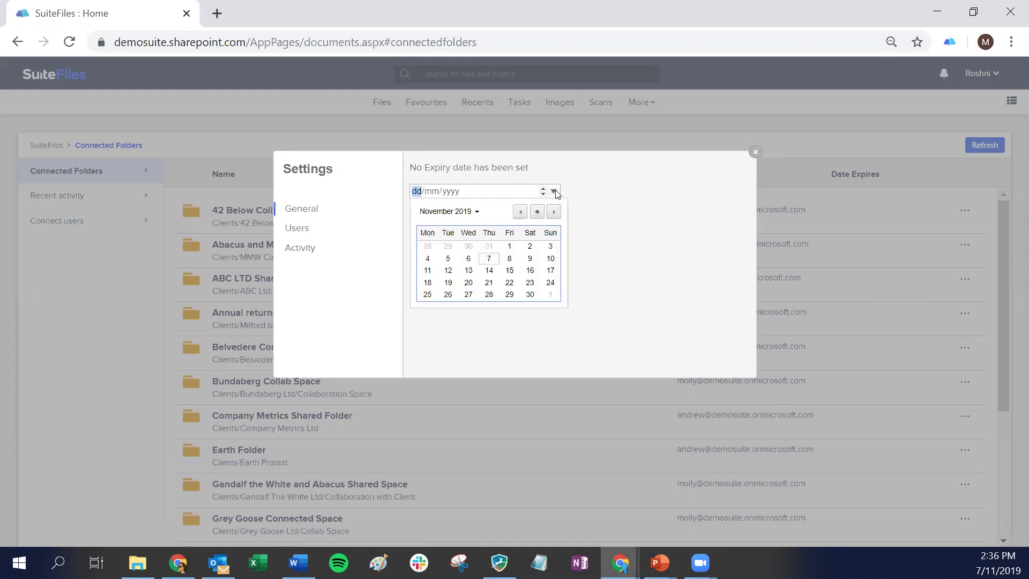
{"action": "left_click", "coordinate": [554, 213]}
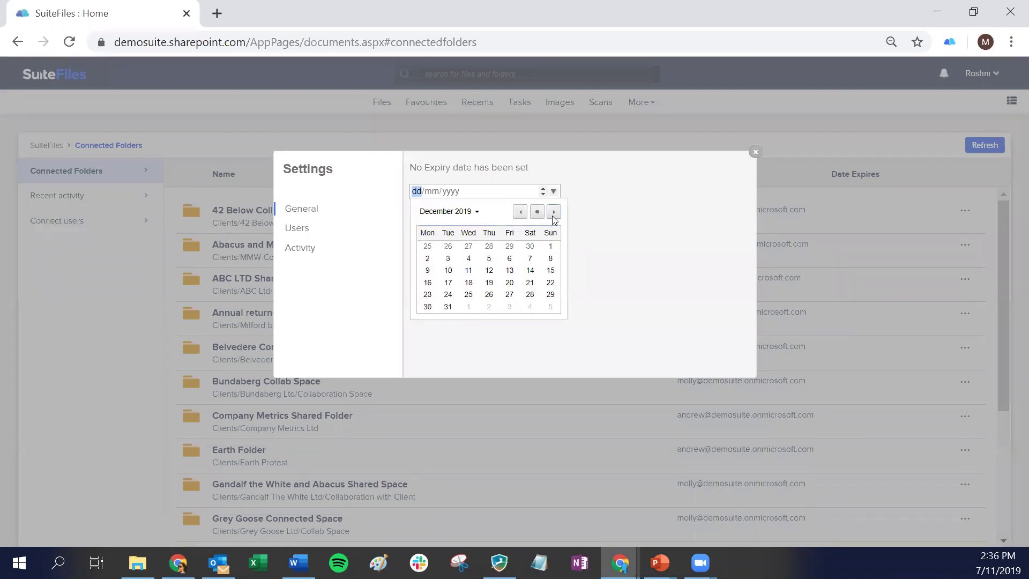
{"action": "left_click", "coordinate": [447, 306]}
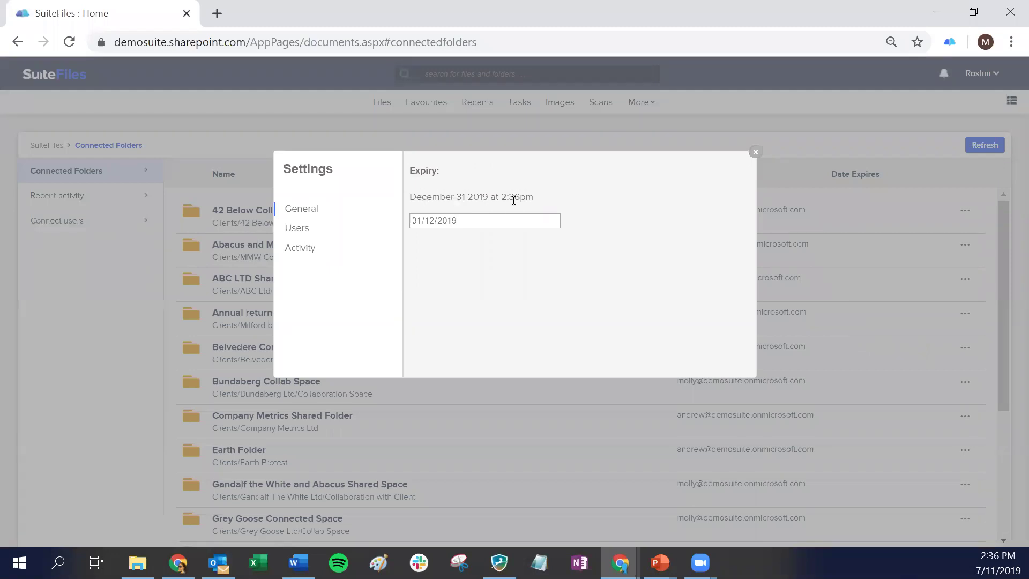
Review the folder's users and its recent activity in the settings, and close the settings dialog
{"action": "left_click", "coordinate": [300, 229]}
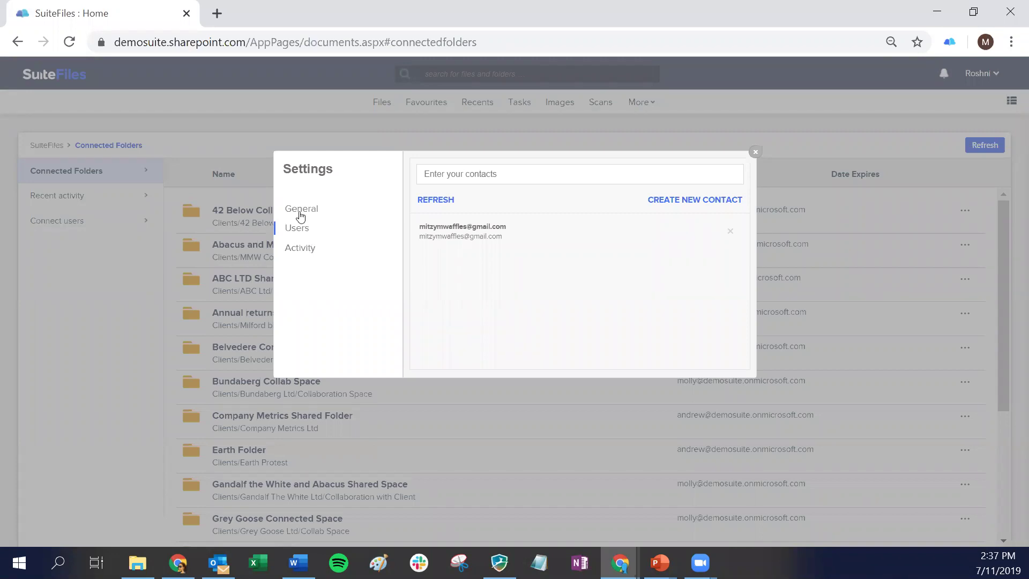
{"action": "left_click", "coordinate": [310, 259]}
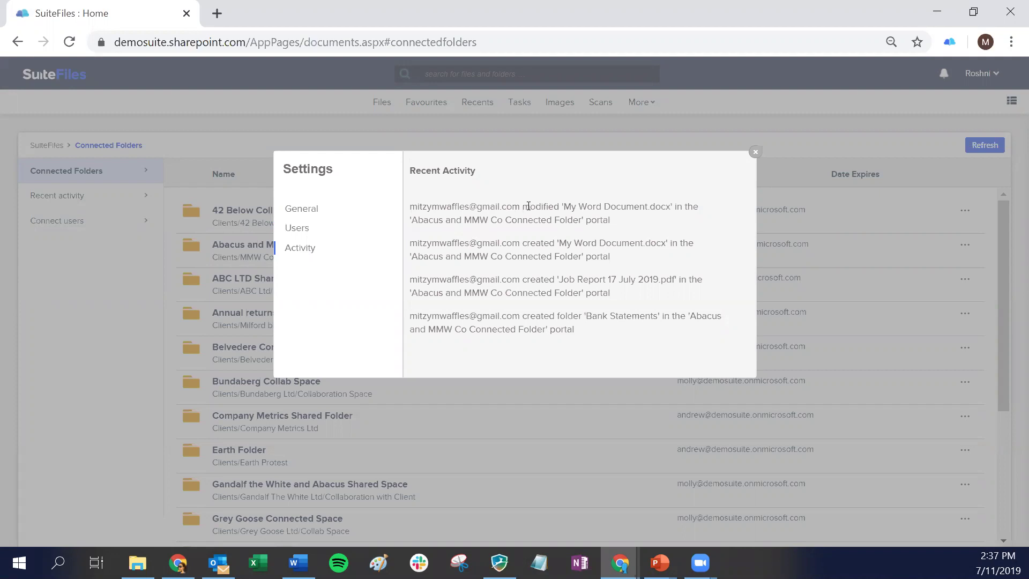
{"action": "left_click_drag", "start_coordinate": [522, 207], "coordinate": [558, 208]}
{"action": "left_click", "coordinate": [538, 243]}
{"action": "left_click", "coordinate": [755, 153]}
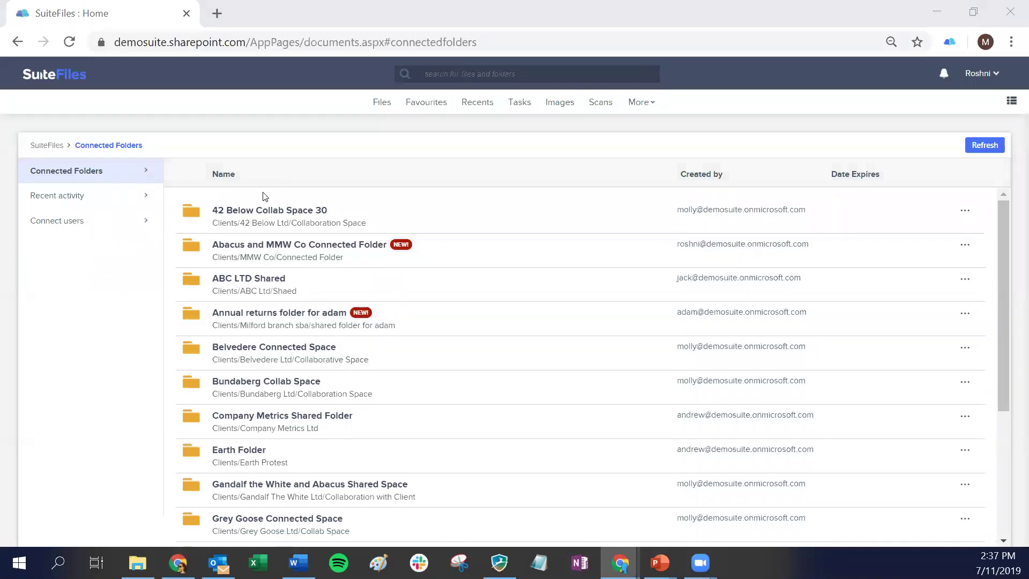
Show the management options for the Abacus and MMW Co Connected Folder and look through the remaining connected folders
{"action": "left_click", "coordinate": [965, 246]}
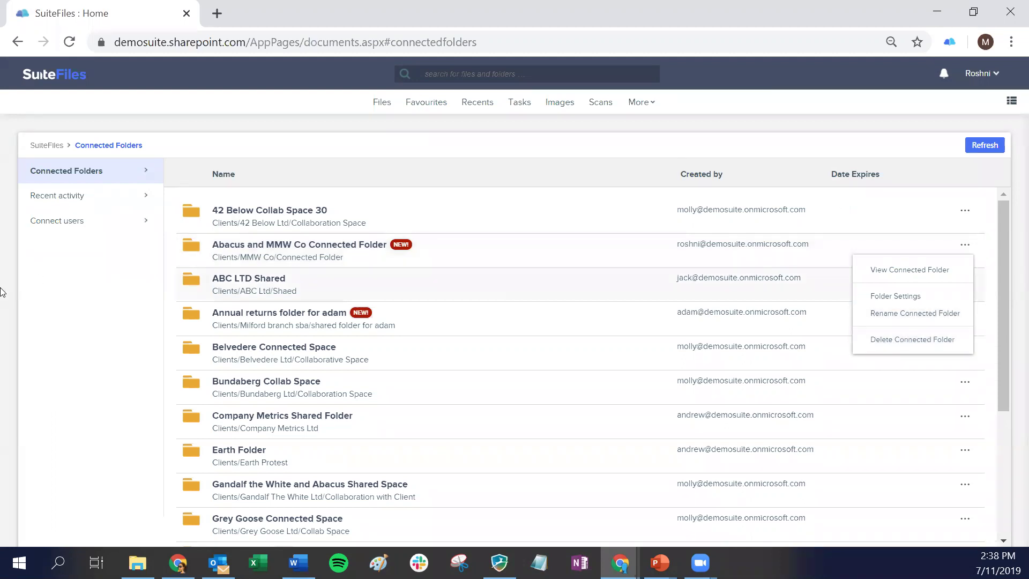
{"action": "left_click", "coordinate": [123, 303]}
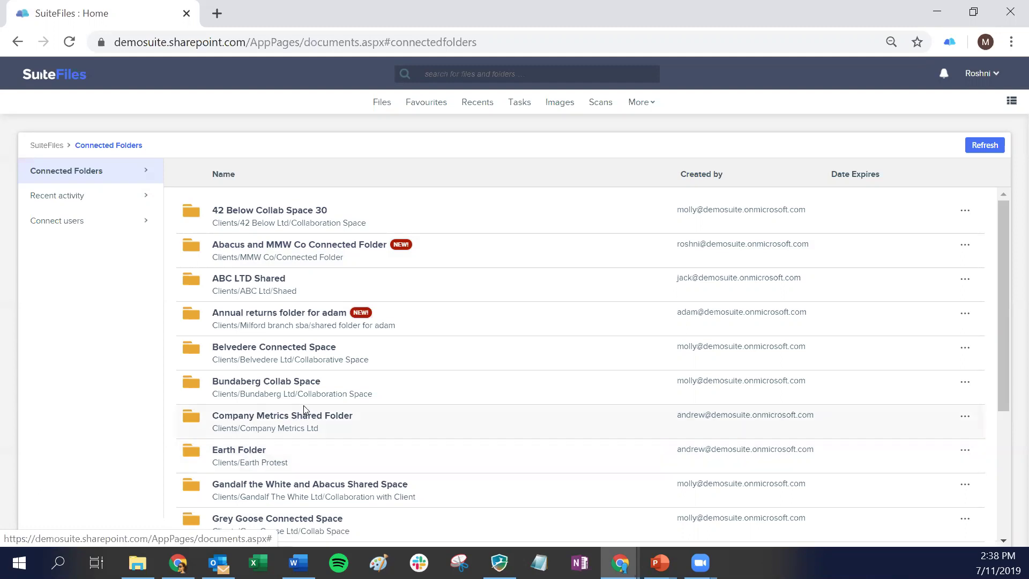
{"action": "scroll", "coordinate": [303, 410], "scroll_direction": "down", "scroll_amount": 3}
{"action": "scroll", "coordinate": [354, 470], "scroll_direction": "down", "scroll_amount": 1}
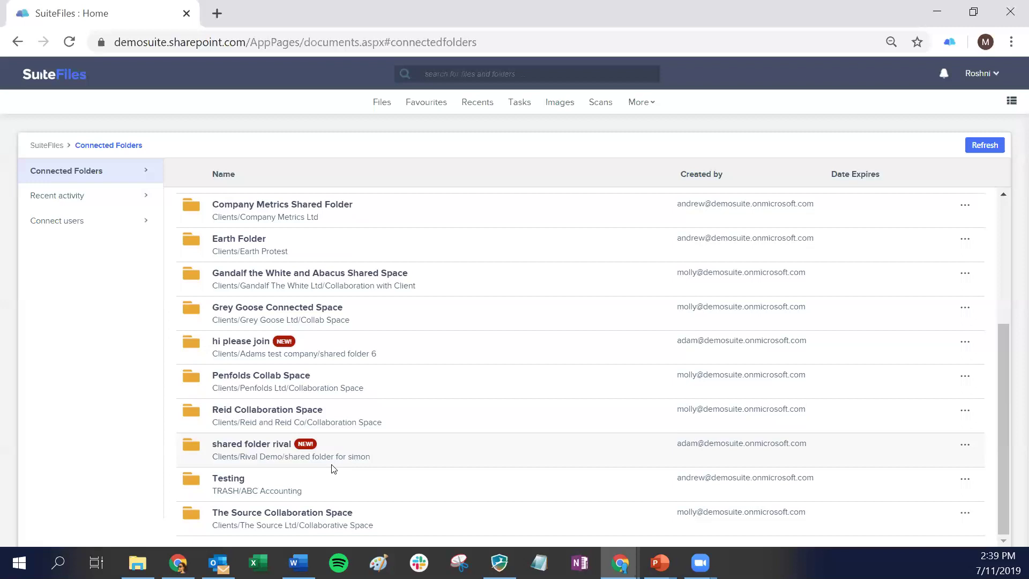
Display the recent activity for the connected folders and look through the whole list of client file actions
{"action": "left_click", "coordinate": [82, 200]}
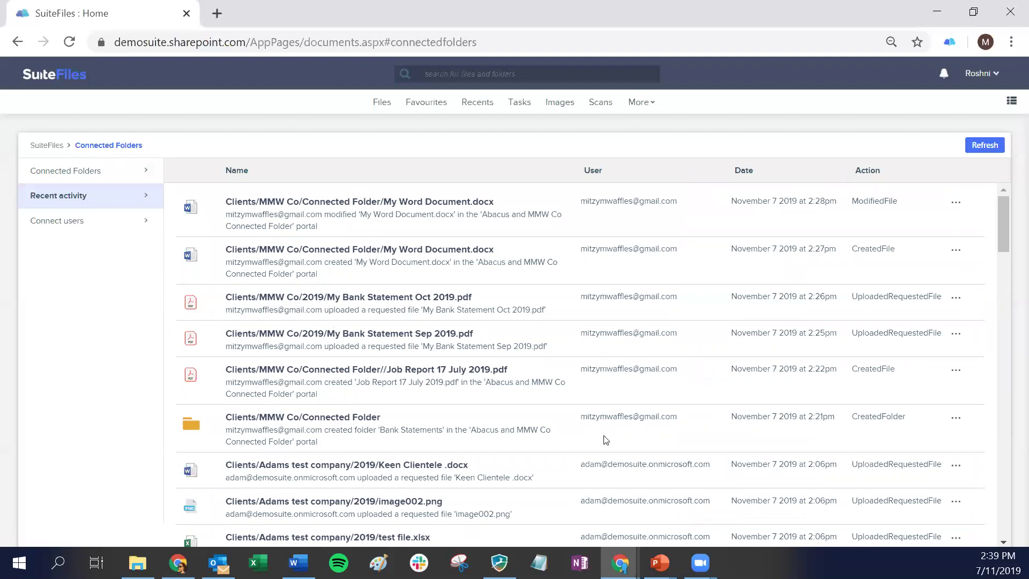
{"action": "scroll", "coordinate": [413, 447], "scroll_direction": "down", "scroll_amount": 6}
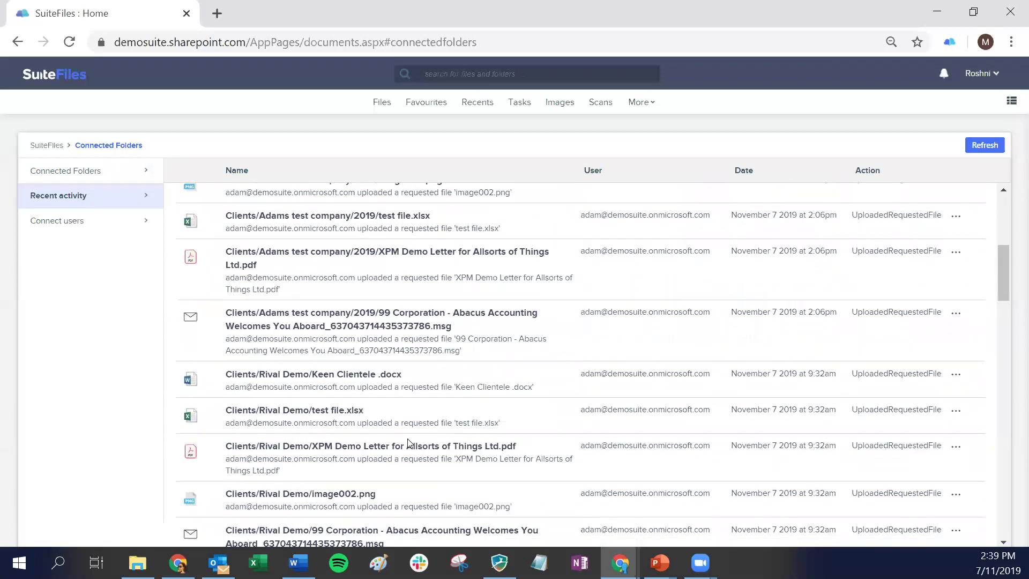
{"action": "scroll", "coordinate": [408, 443], "scroll_direction": "up", "scroll_amount": 2}
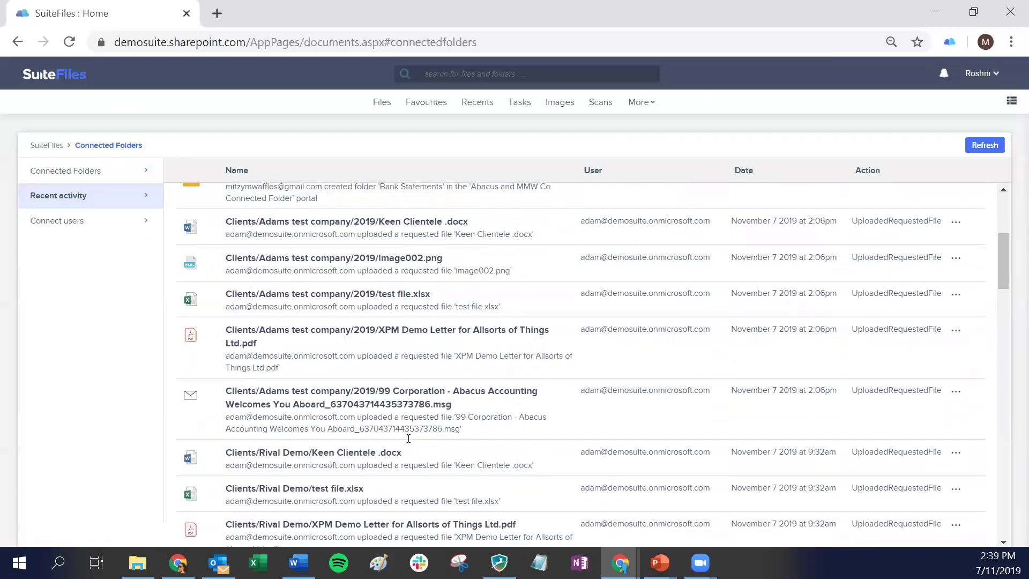
{"action": "scroll", "coordinate": [408, 439], "scroll_direction": "down", "scroll_amount": 18}
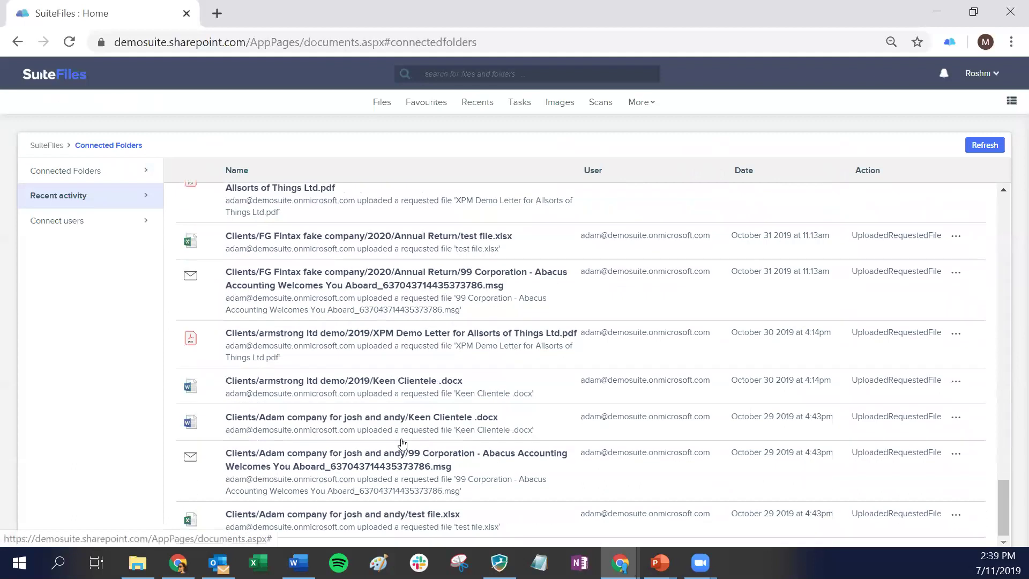
{"action": "scroll", "coordinate": [401, 441], "scroll_direction": "up", "scroll_amount": 20}
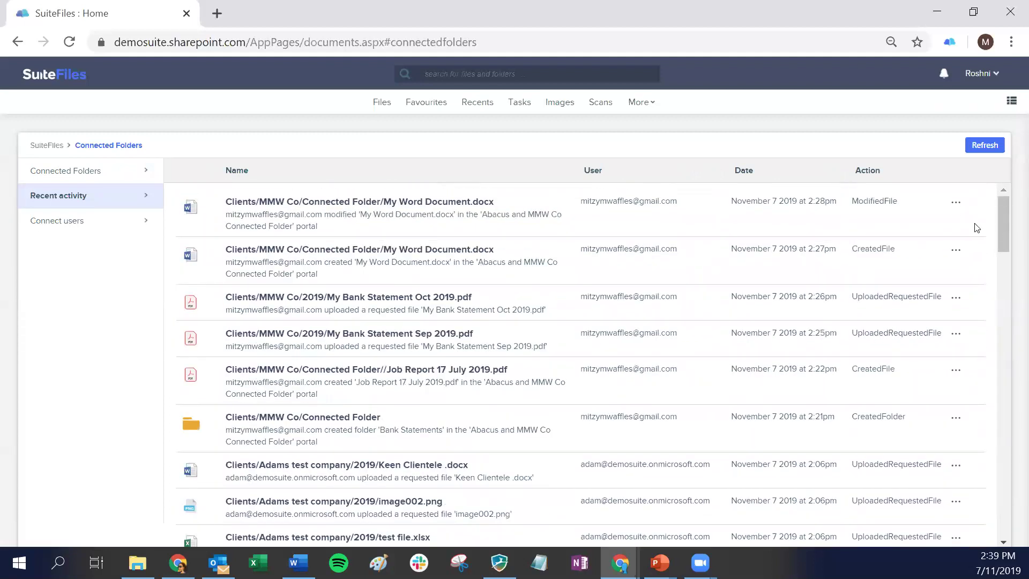
Show the options of the modified My Word Document.docx activity entry and open that document's preview
{"action": "left_click", "coordinate": [955, 204]}
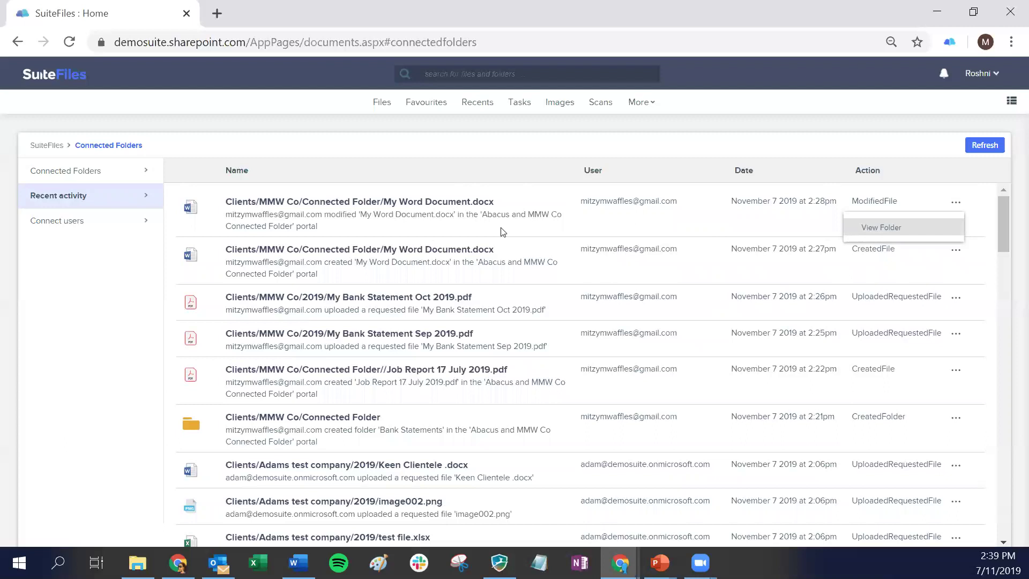
{"action": "left_click", "coordinate": [417, 204]}
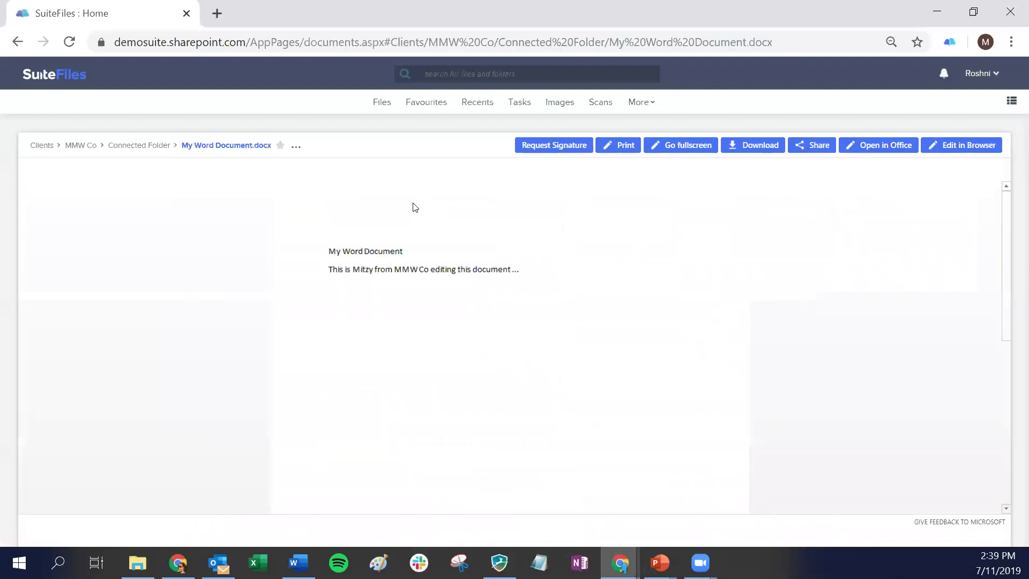
Return to the Connected Folders overview and display the list of Connect users
{"action": "left_click", "coordinate": [641, 103]}
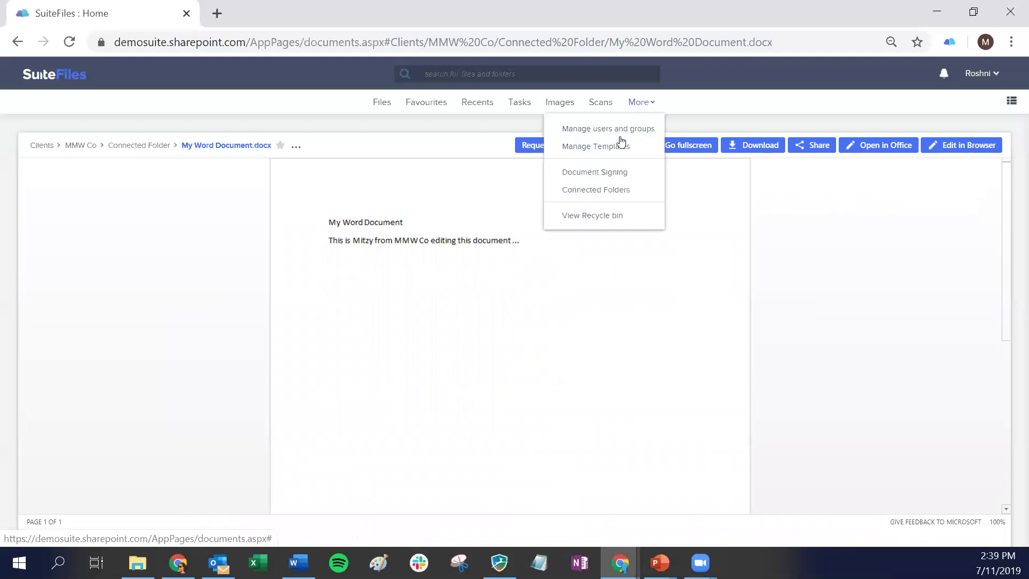
{"action": "left_click", "coordinate": [616, 191]}
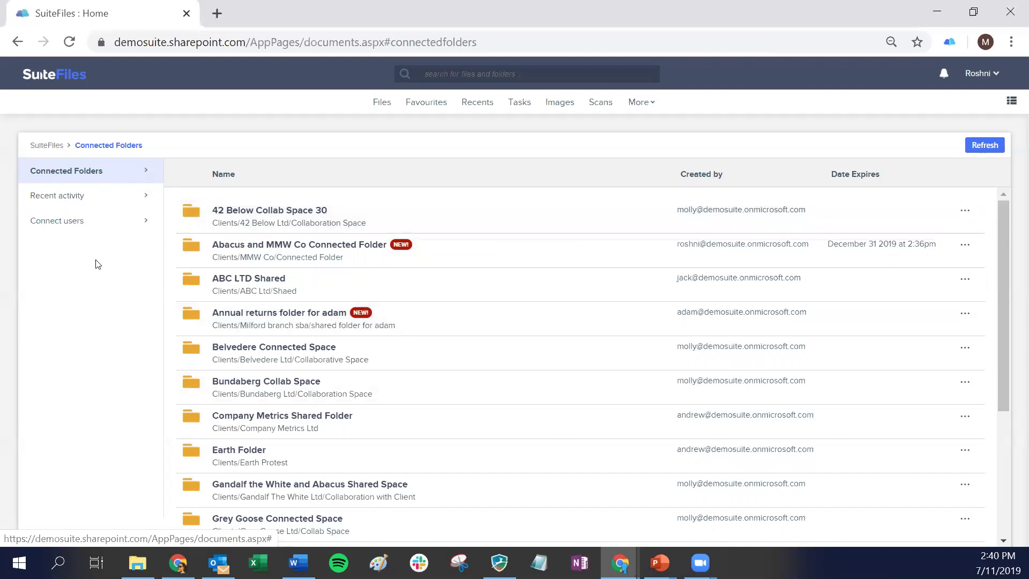
{"action": "left_click", "coordinate": [80, 219]}
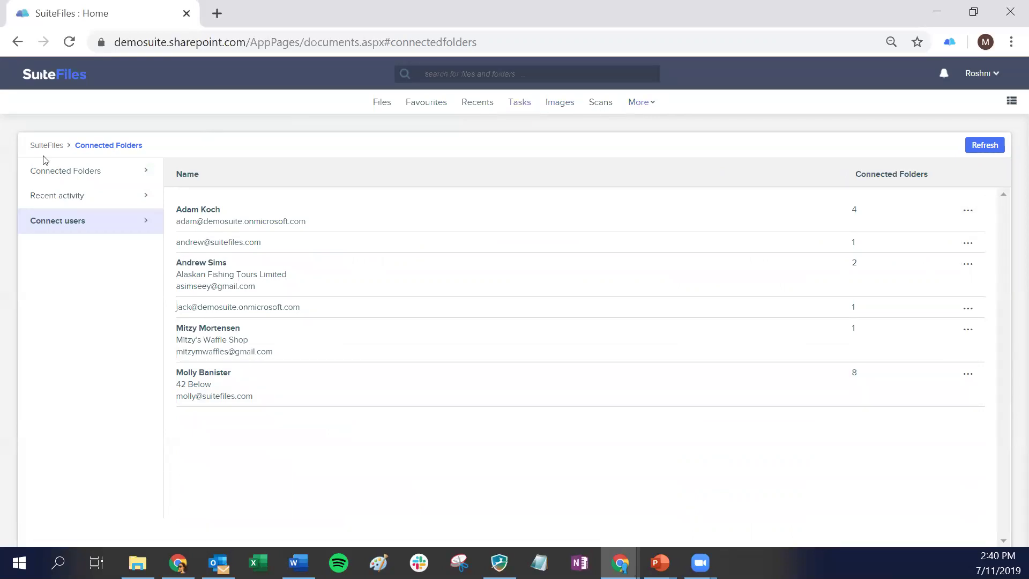
Filter the Clients folders by "mm" and open the MMW Co client folder
{"action": "left_click", "coordinate": [384, 105]}
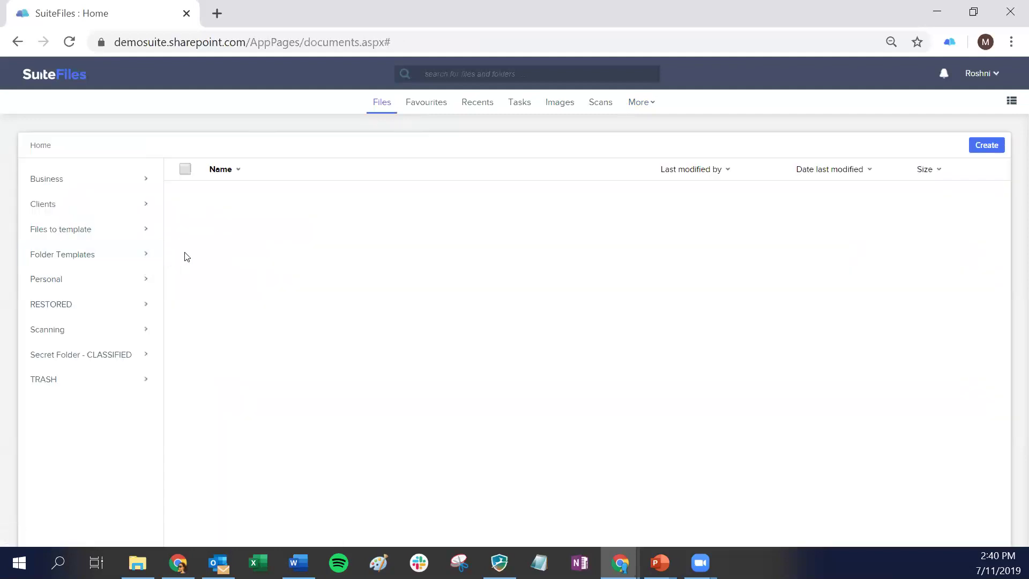
{"action": "left_click", "coordinate": [92, 203]}
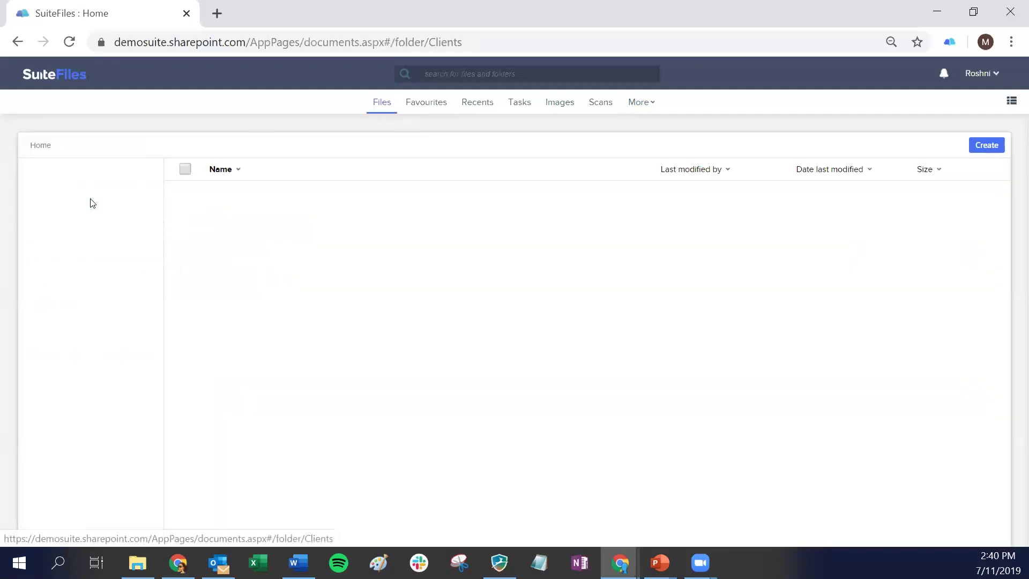
{"action": "left_click", "coordinate": [47, 172]}
{"action": "type", "text": "mm"}
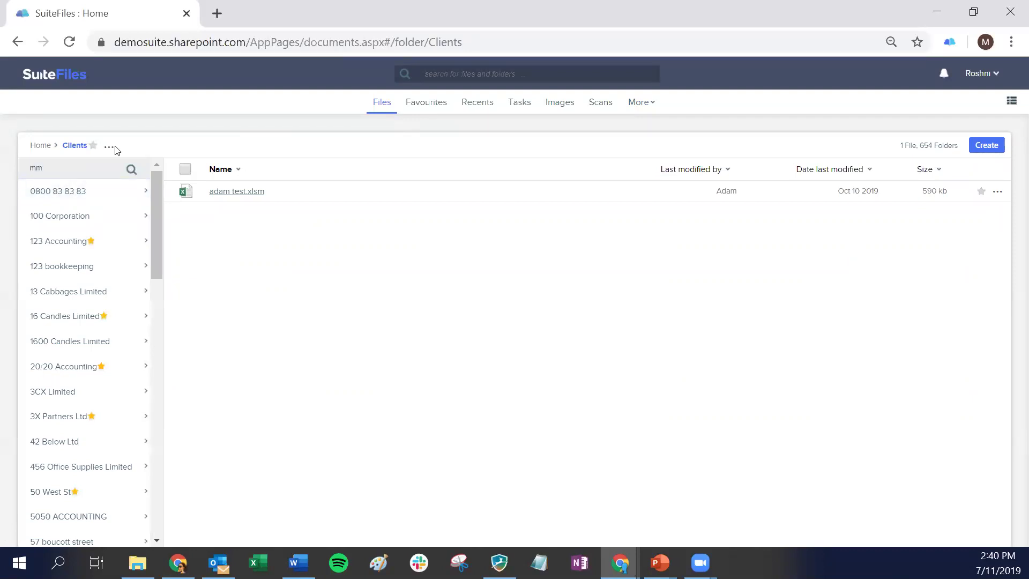
{"action": "key", "text": "Return"}
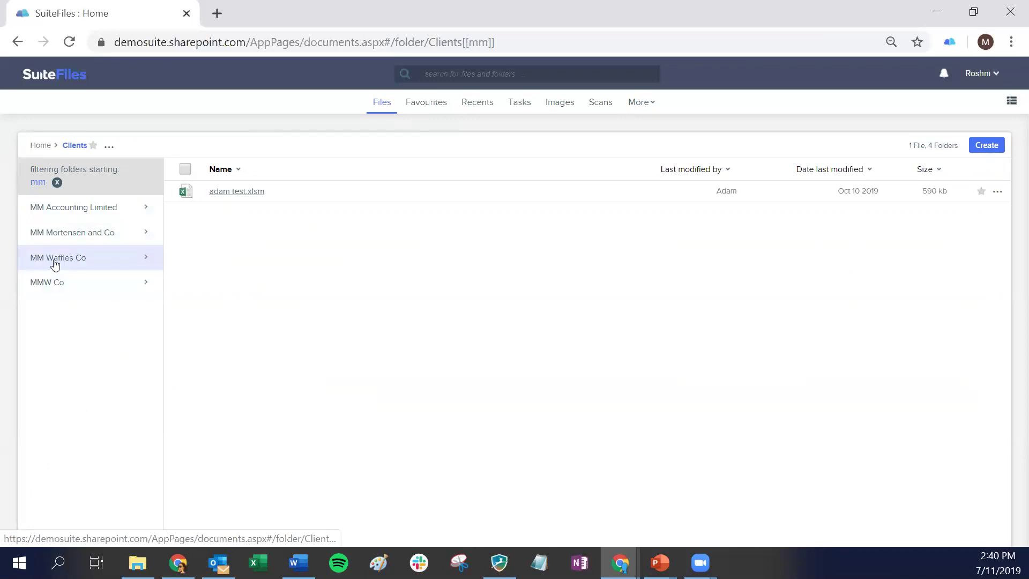
{"action": "left_click", "coordinate": [57, 280]}
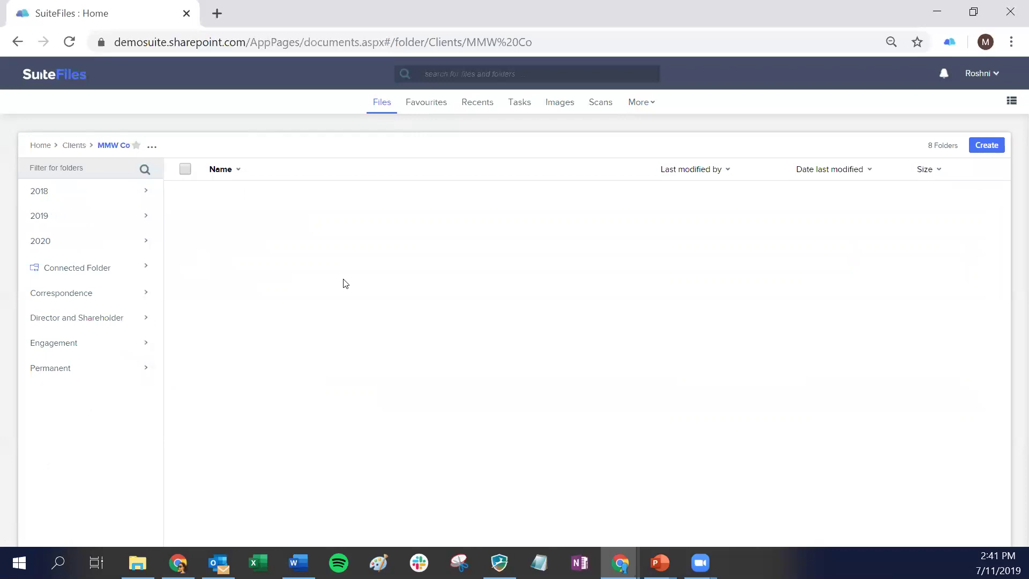
Start a file from the Abacus Accounting XPM Demo Letter template in Letters, choosing 99 Corporation (WFM) as the client
{"action": "left_click", "coordinate": [987, 148]}
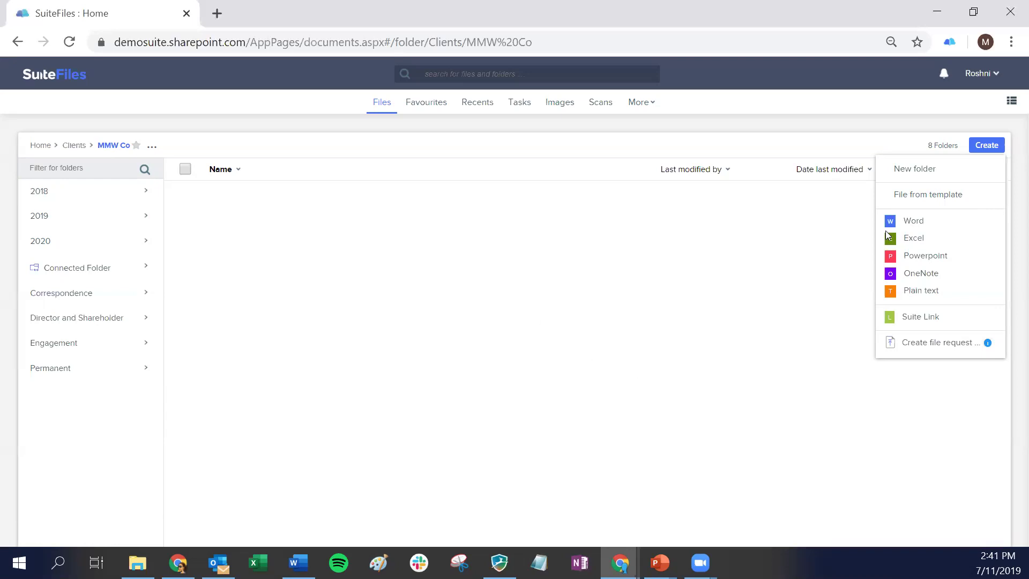
{"action": "left_click", "coordinate": [929, 199]}
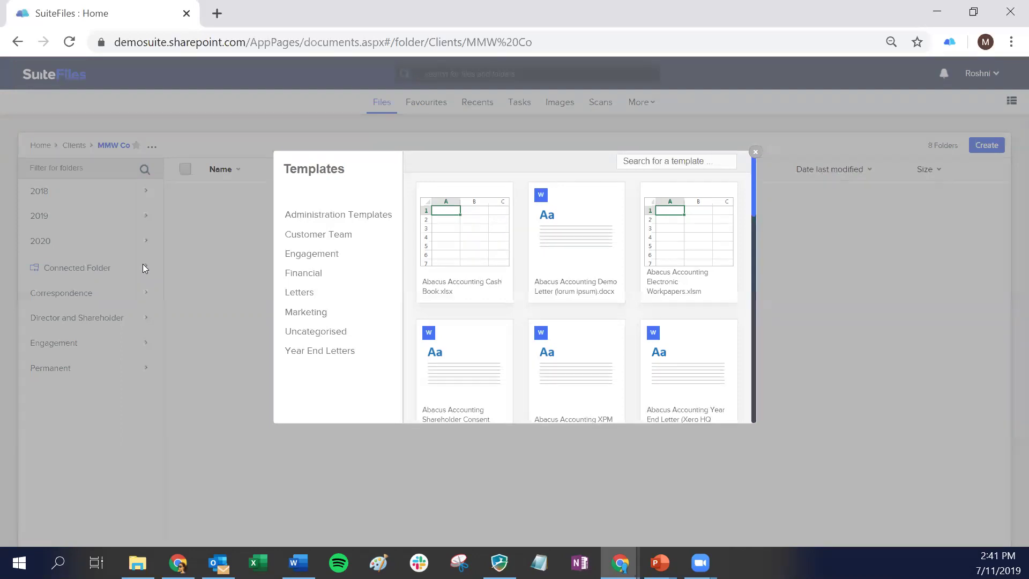
{"action": "left_click", "coordinate": [300, 293]}
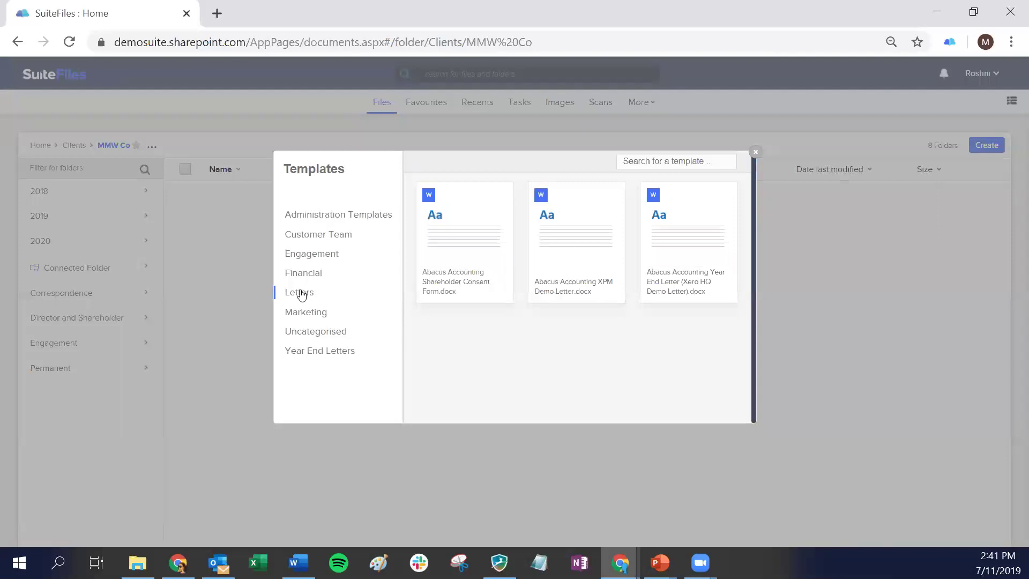
{"action": "left_click", "coordinate": [590, 237]}
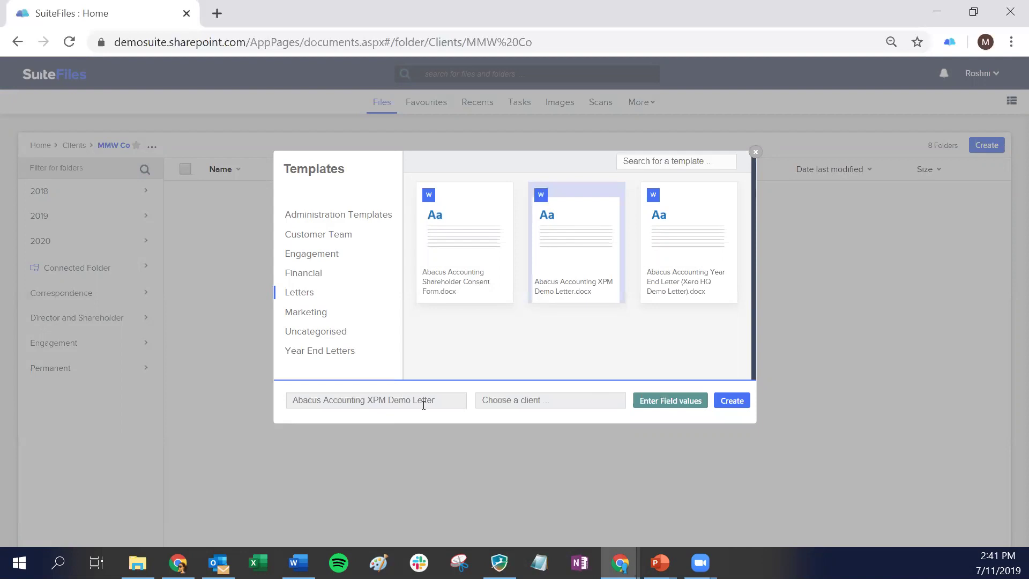
{"action": "left_click", "coordinate": [505, 400]}
{"action": "type", "text": "99"}
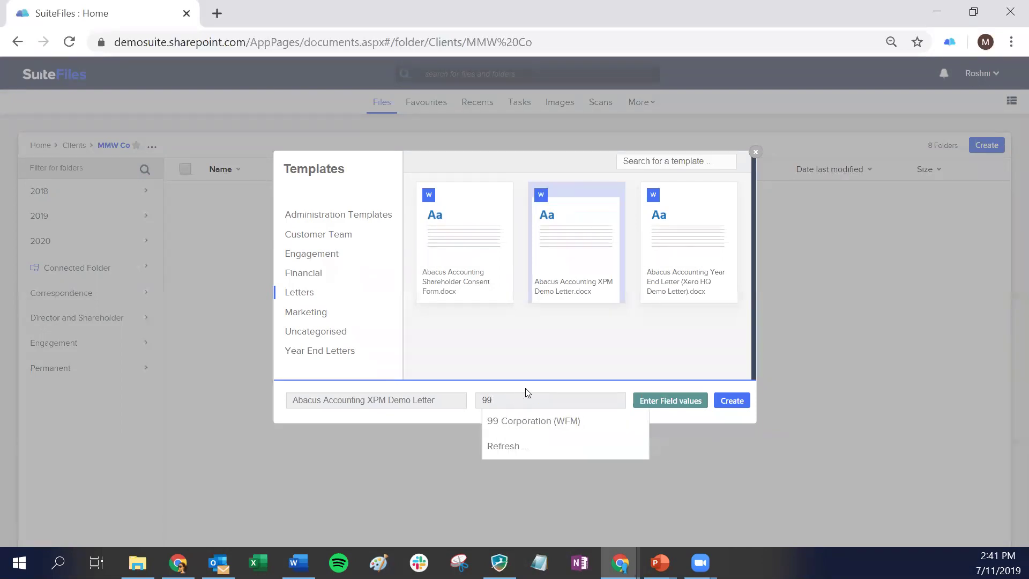
{"action": "left_click", "coordinate": [536, 421]}
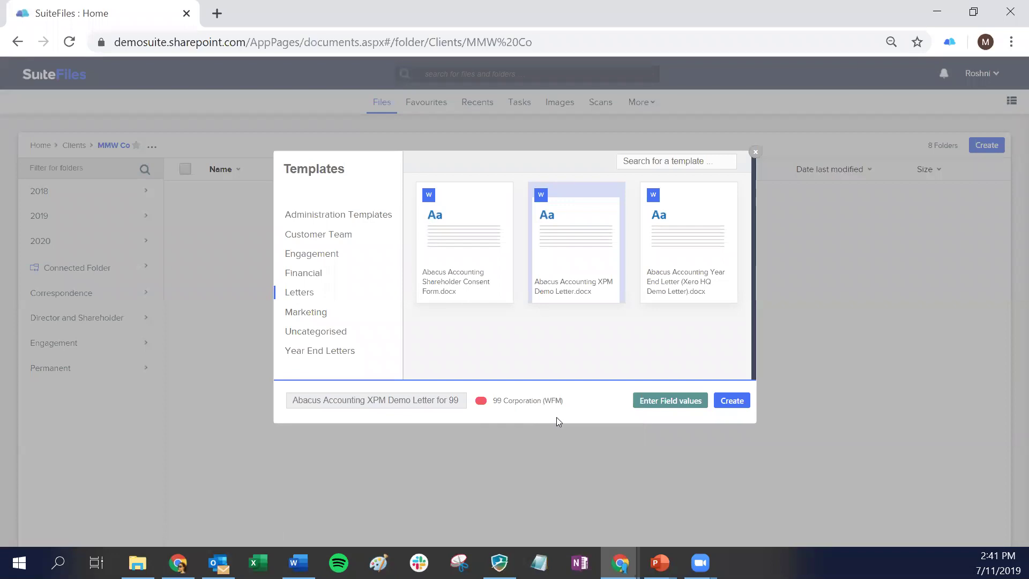
Show the template's field values and replace the custom account manager value with the partner's full name
{"action": "left_click", "coordinate": [673, 400]}
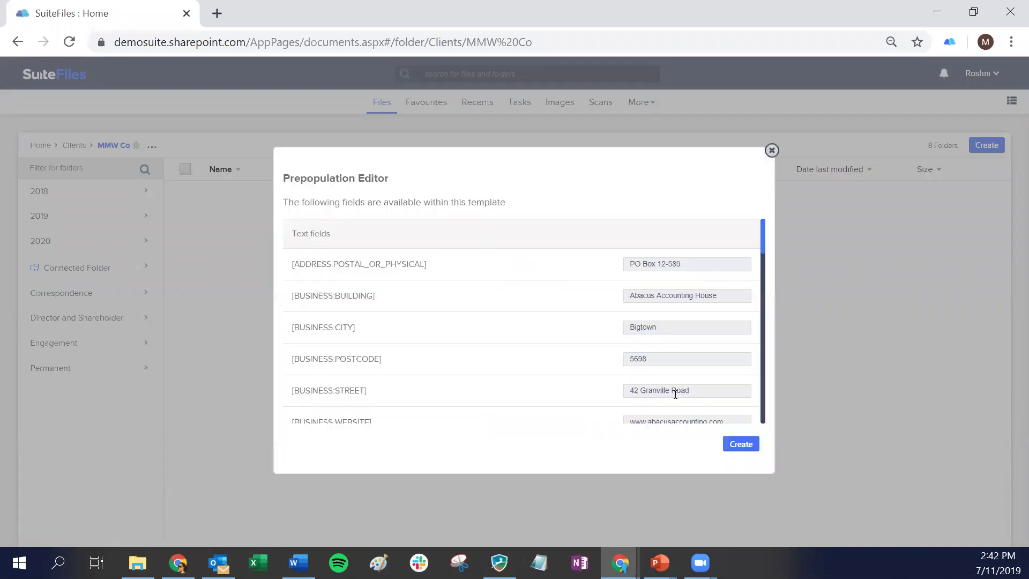
{"action": "scroll", "coordinate": [719, 347], "scroll_direction": "down", "scroll_amount": 5}
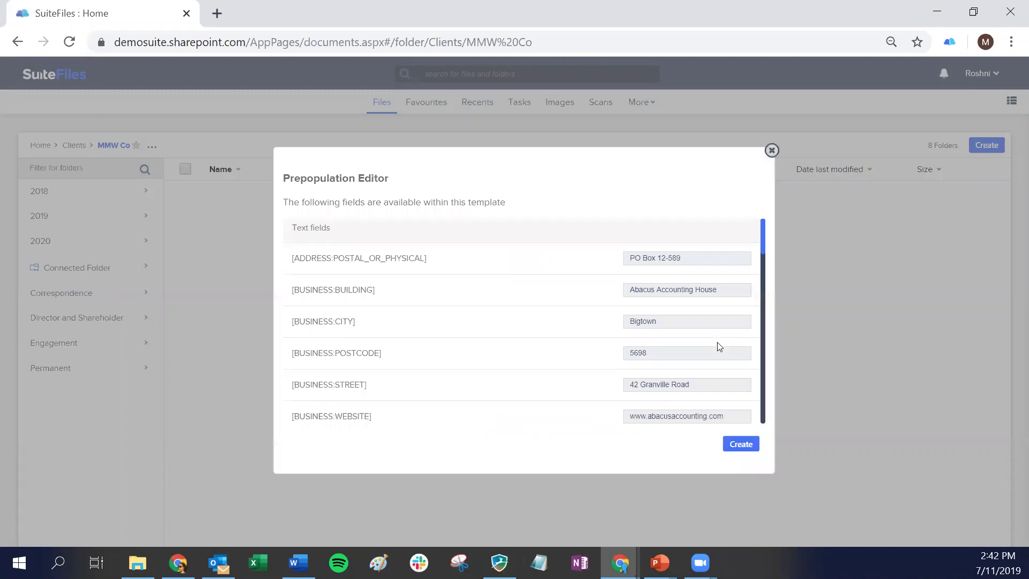
{"action": "scroll", "coordinate": [650, 328], "scroll_direction": "down", "scroll_amount": 2}
{"action": "scroll", "coordinate": [652, 328], "scroll_direction": "up", "scroll_amount": 3}
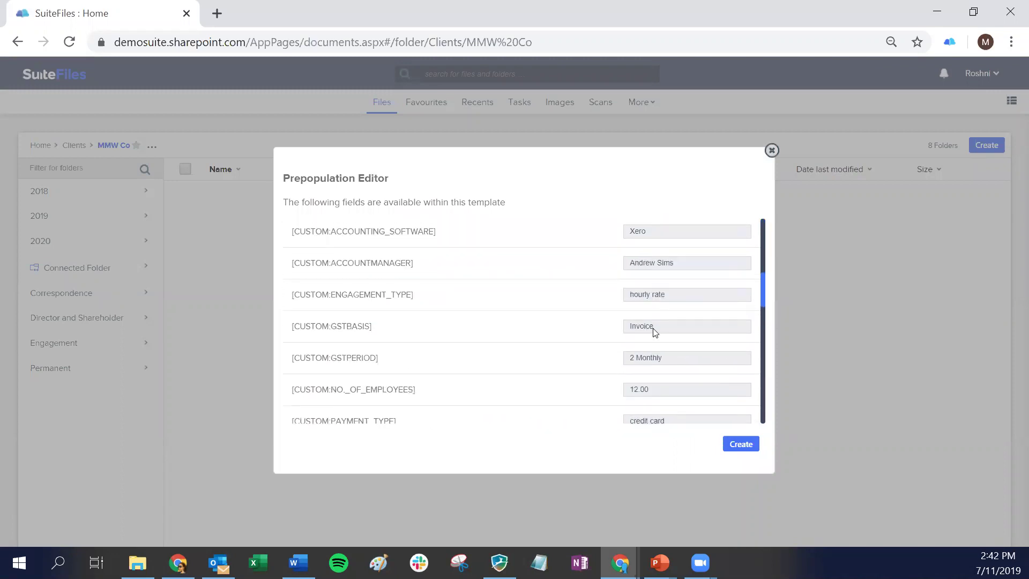
{"action": "left_click_drag", "start_coordinate": [688, 341], "coordinate": [616, 341]}
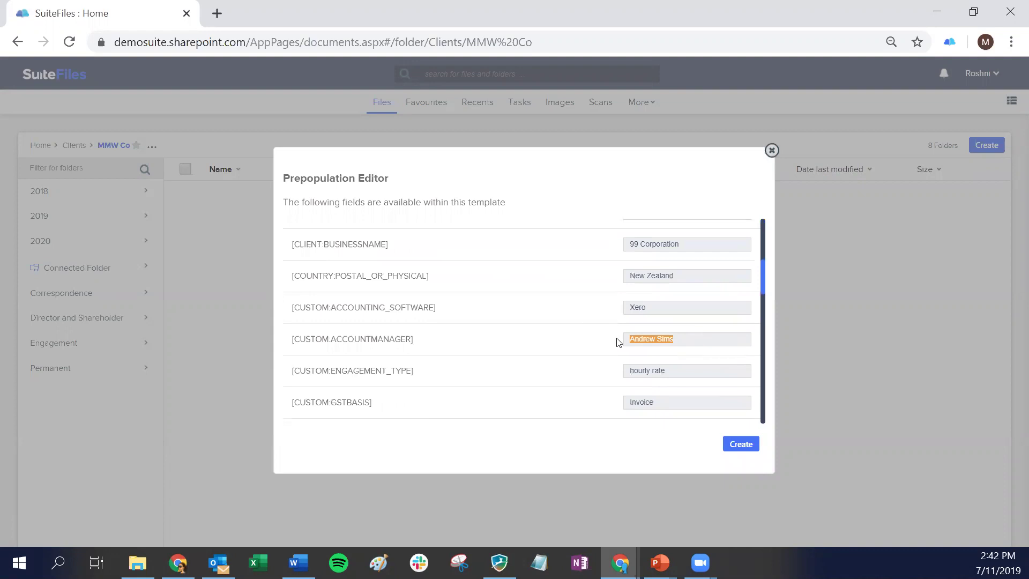
{"action": "type", "text": "Roshni mc"}
{"action": "type", "text": "or"}
{"action": "type", "text": "tensen"}
Replace the primary contact salutation with the MMW Co contact's first name
{"action": "scroll", "coordinate": [689, 337], "scroll_direction": "down", "scroll_amount": 3}
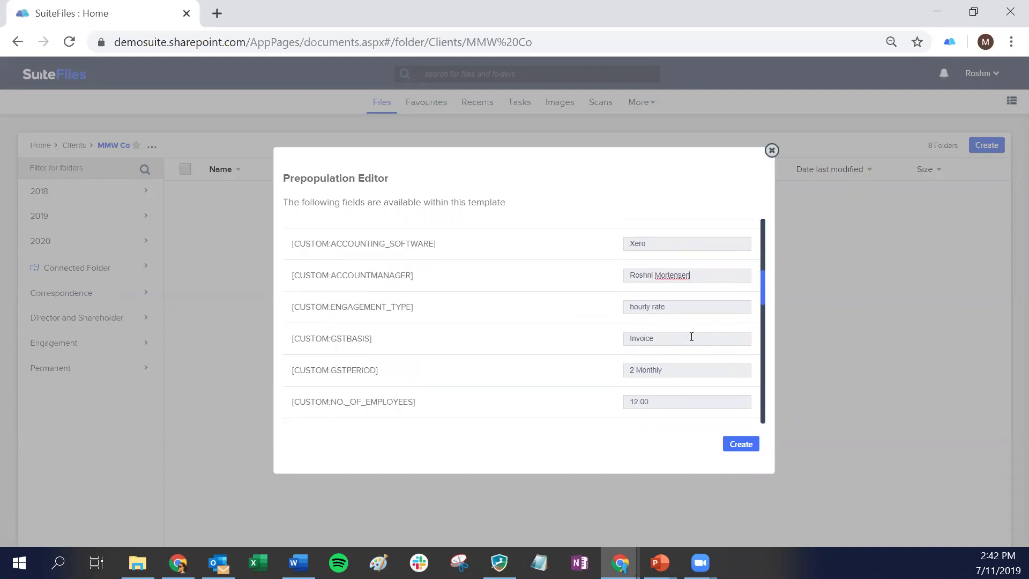
{"action": "scroll", "coordinate": [690, 335], "scroll_direction": "down", "scroll_amount": 3}
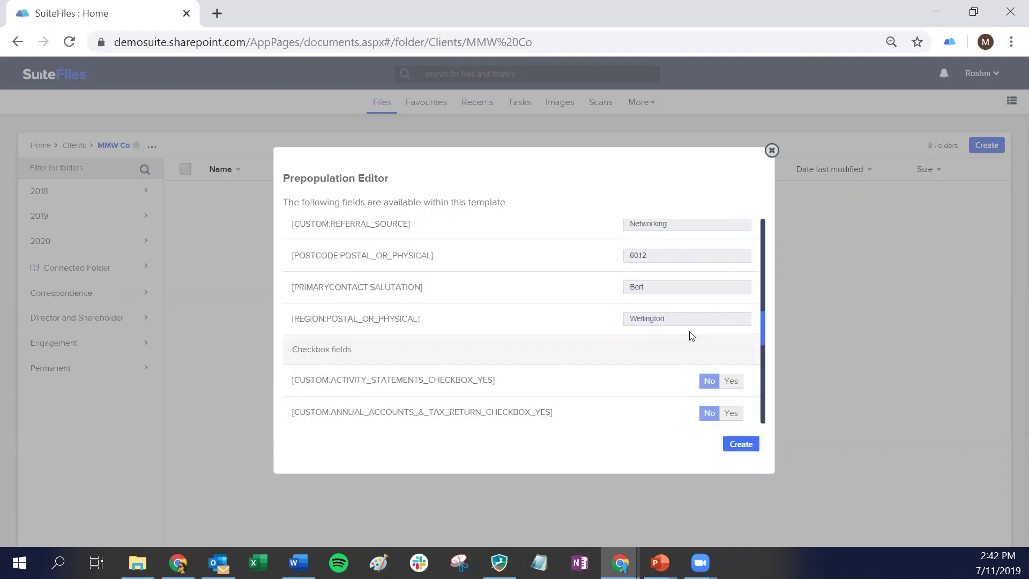
{"action": "double_click", "coordinate": [636, 270]}
{"action": "type", "text": "Mitzy"}
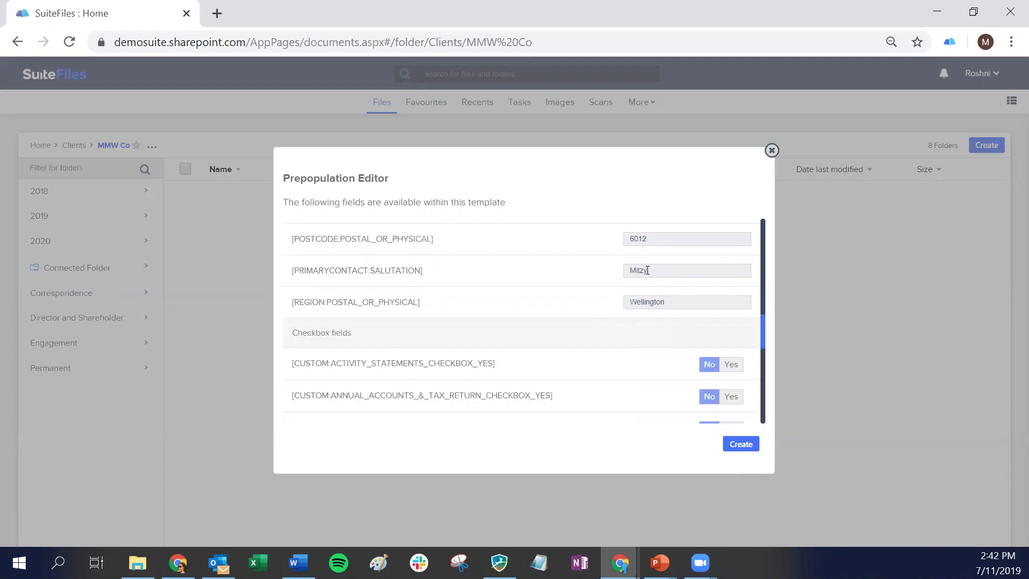
Look through the template's checkbox fields and create the letter with the prepopulated values
{"action": "scroll", "coordinate": [652, 290], "scroll_direction": "down", "scroll_amount": 3}
{"action": "scroll", "coordinate": [651, 299], "scroll_direction": "down", "scroll_amount": 1}
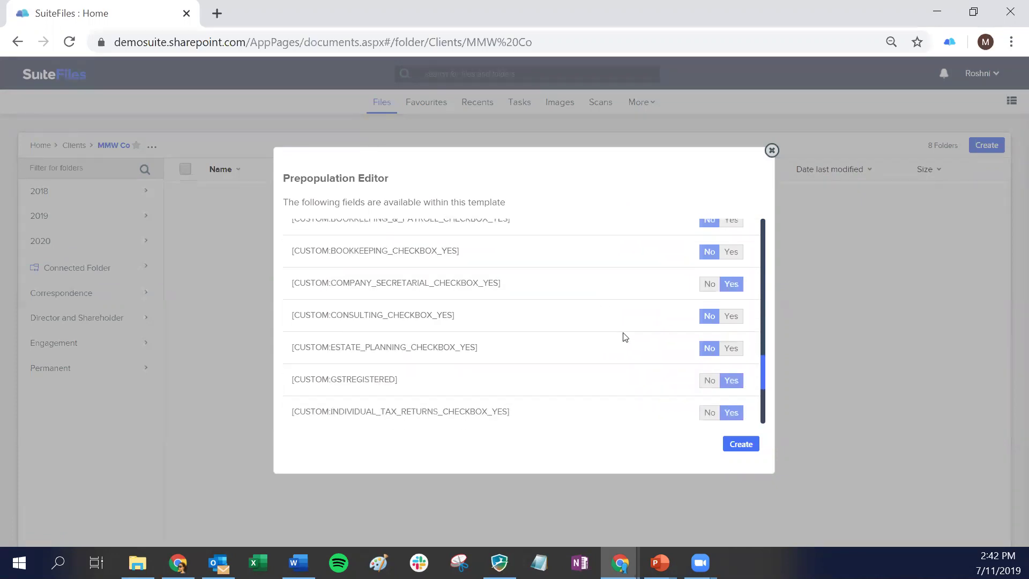
{"action": "scroll", "coordinate": [627, 343], "scroll_direction": "up", "scroll_amount": 3}
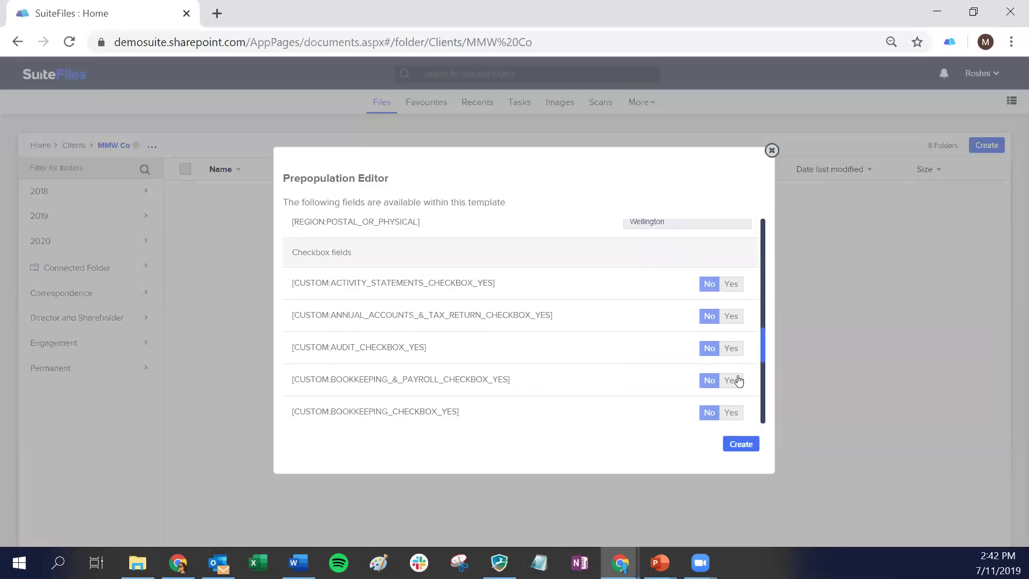
{"action": "scroll", "coordinate": [733, 376], "scroll_direction": "down", "scroll_amount": 4}
{"action": "scroll", "coordinate": [732, 385], "scroll_direction": "down", "scroll_amount": 2}
{"action": "scroll", "coordinate": [719, 388], "scroll_direction": "up", "scroll_amount": 12}
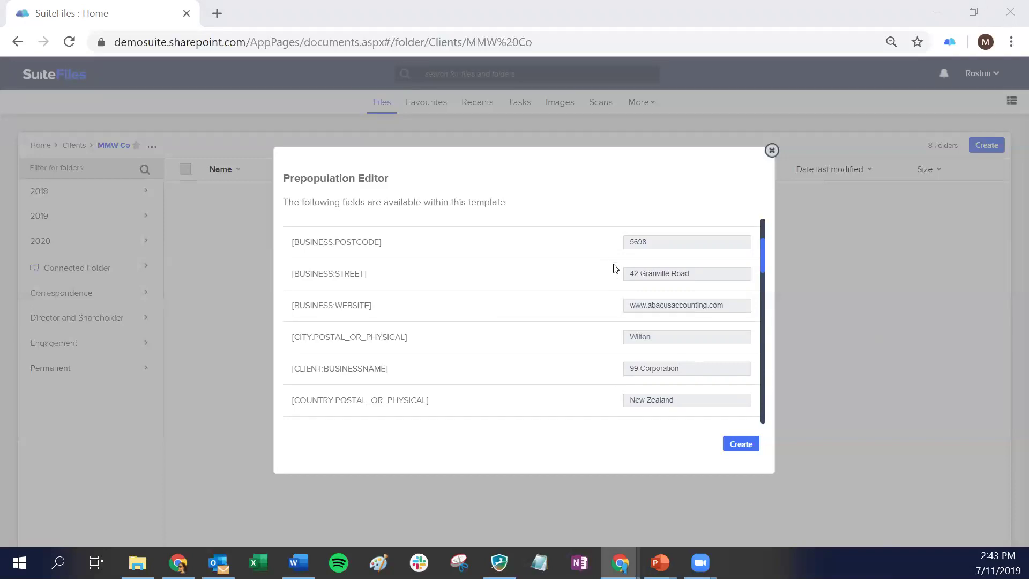
{"action": "left_click", "coordinate": [738, 447]}
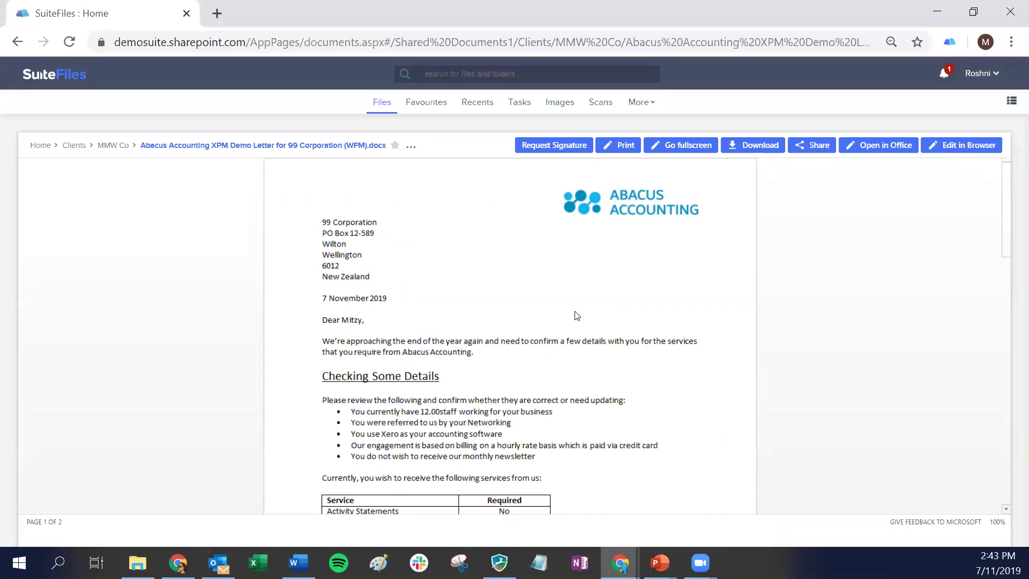
Read through the generated letter's preview down to the signature area in the Confirmation section
{"action": "scroll", "coordinate": [577, 315], "scroll_direction": "down", "scroll_amount": 11}
{"action": "scroll", "coordinate": [576, 306], "scroll_direction": "down", "scroll_amount": 10}
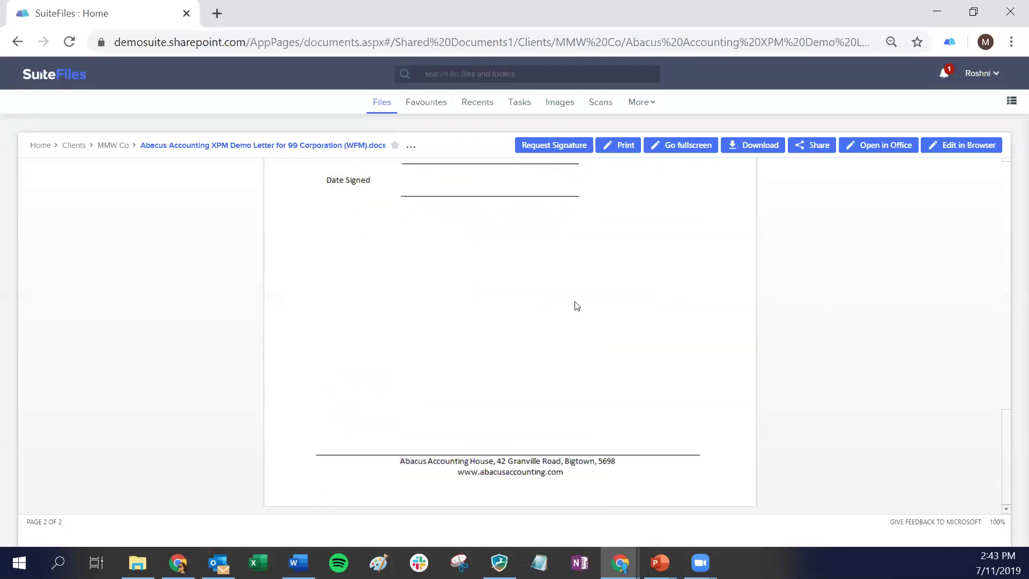
{"action": "scroll", "coordinate": [577, 305], "scroll_direction": "up", "scroll_amount": 6}
{"action": "scroll", "coordinate": [587, 304], "scroll_direction": "down", "scroll_amount": 2}
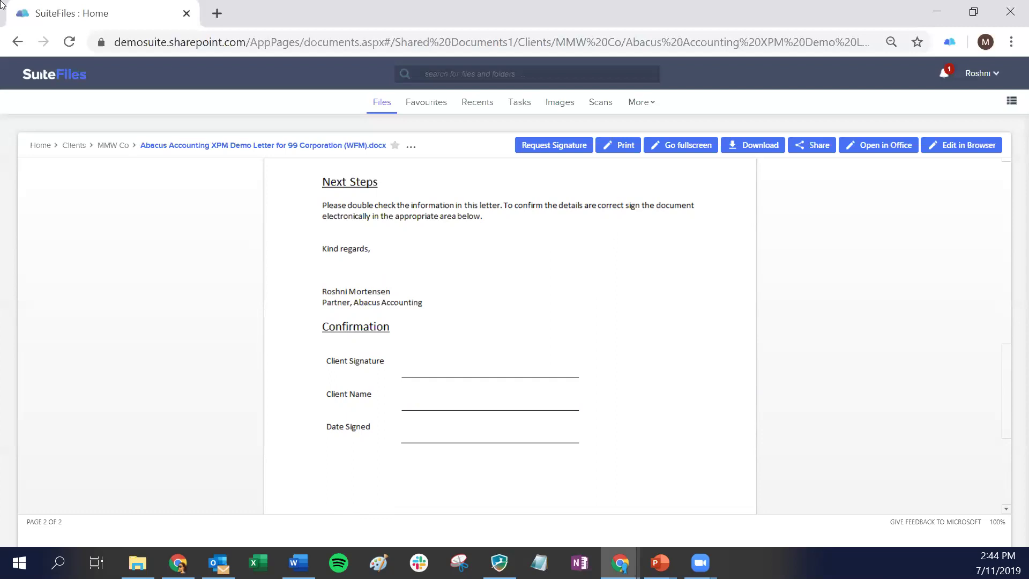
Rename the letter in the MMW Co folder to Abacus Accounting XPM Demo Letter for MMW Co.docx
{"action": "left_click", "coordinate": [119, 144]}
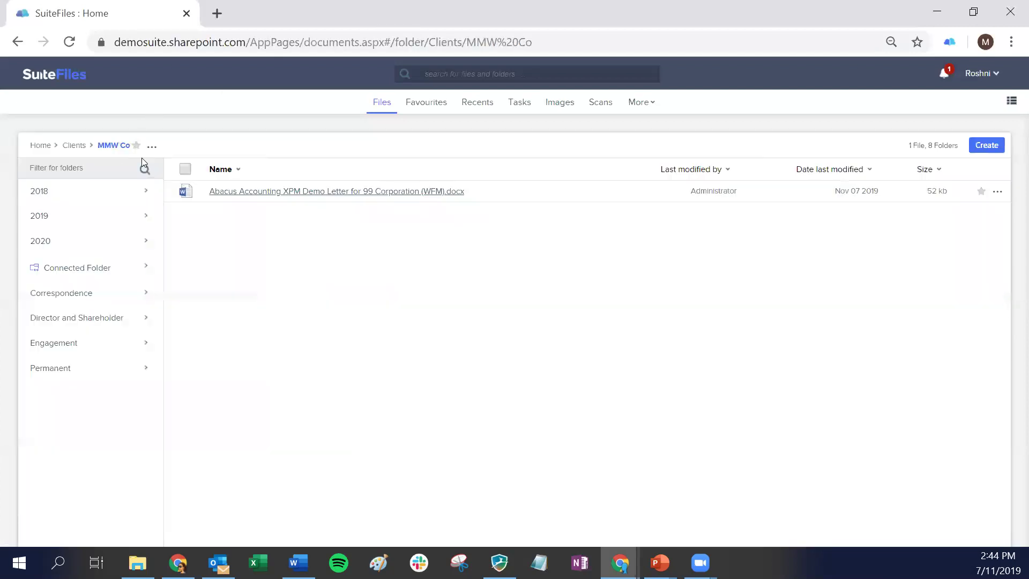
{"action": "left_click", "coordinate": [997, 193]}
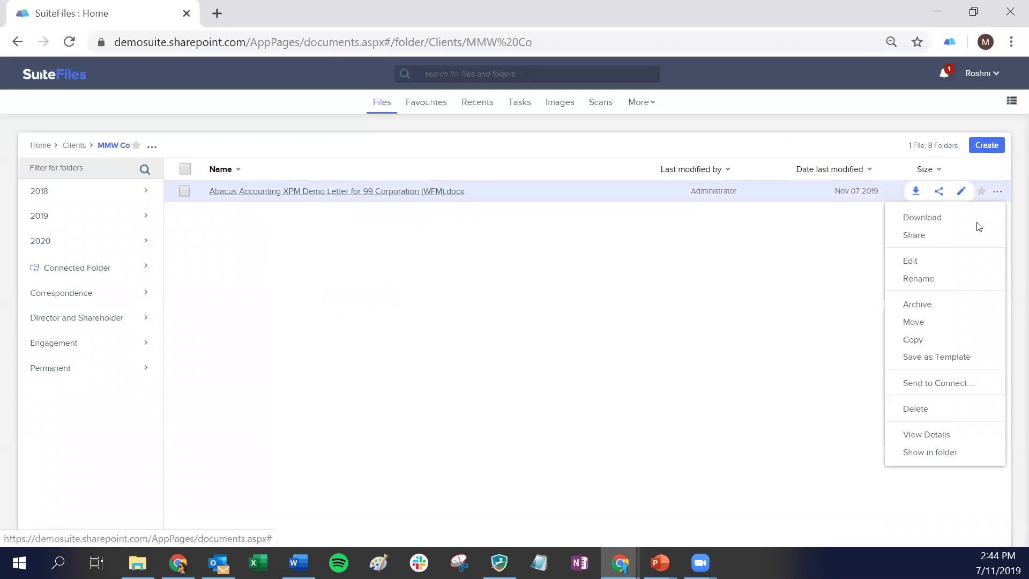
{"action": "left_click", "coordinate": [933, 278]}
{"action": "left_click_drag", "start_coordinate": [356, 197], "coordinate": [432, 197]}
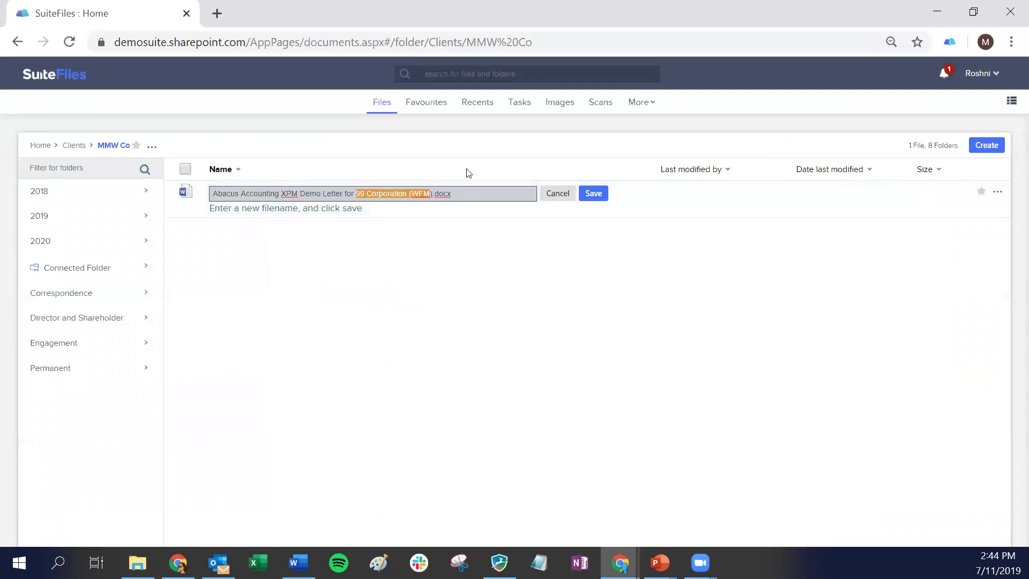
{"action": "type", "text": "MMW Co"}
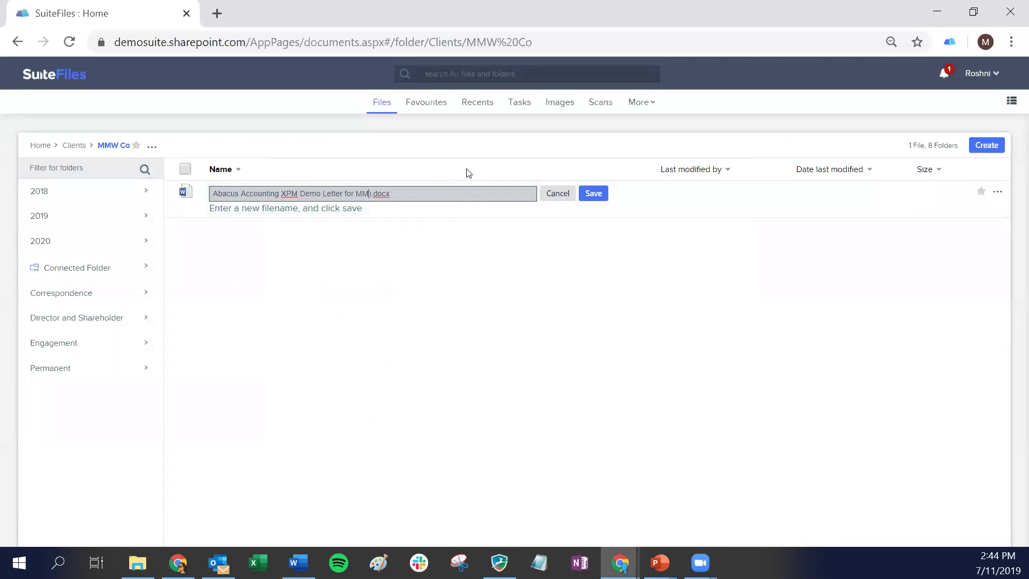
{"action": "key", "text": "Delete"}
{"action": "left_click", "coordinate": [591, 197]}
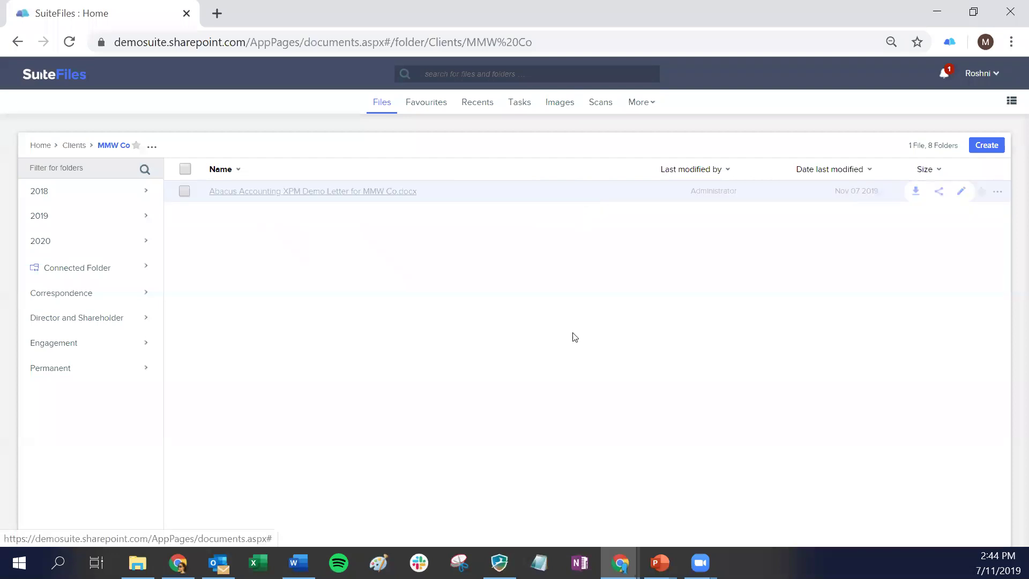
Open the renamed MMW Co letter and request a signature so that its PDF version opens for document signing
{"action": "left_click", "coordinate": [323, 193]}
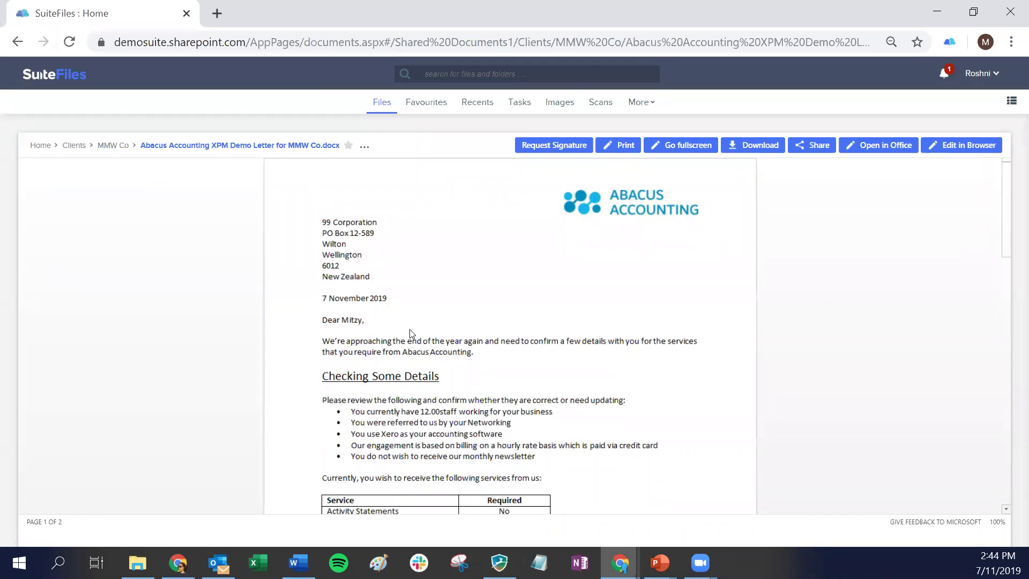
{"action": "left_click", "coordinate": [546, 150]}
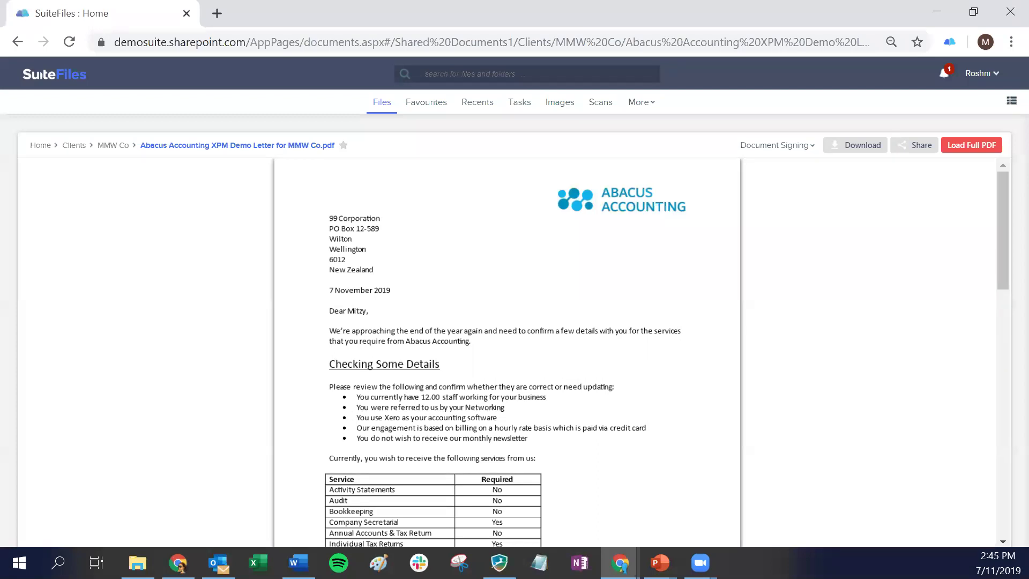
{"action": "key", "text": "alt+Tab"}
{"action": "left_click", "coordinate": [729, 386]}
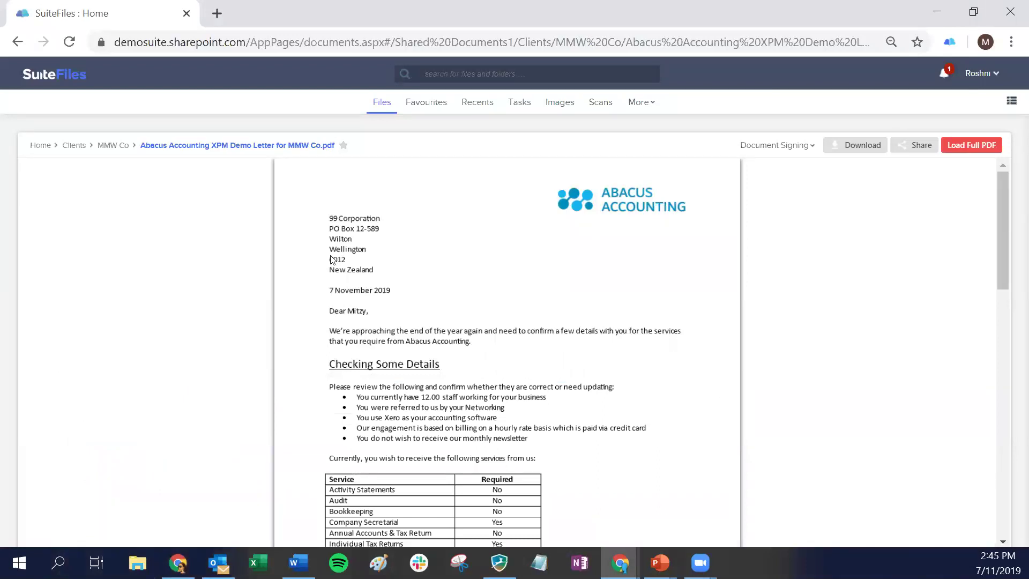
Look over the document signing options and the Advanced Sign fields for signers and cc recipients, leaving without adding anyone
{"action": "left_click", "coordinate": [793, 150]}
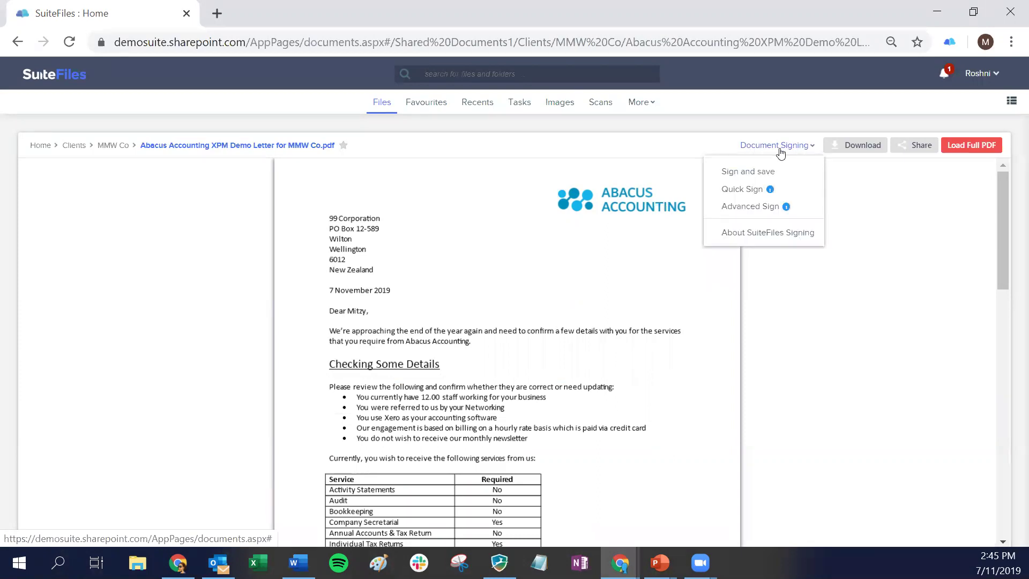
{"action": "mouse_move", "coordinate": [788, 210]}
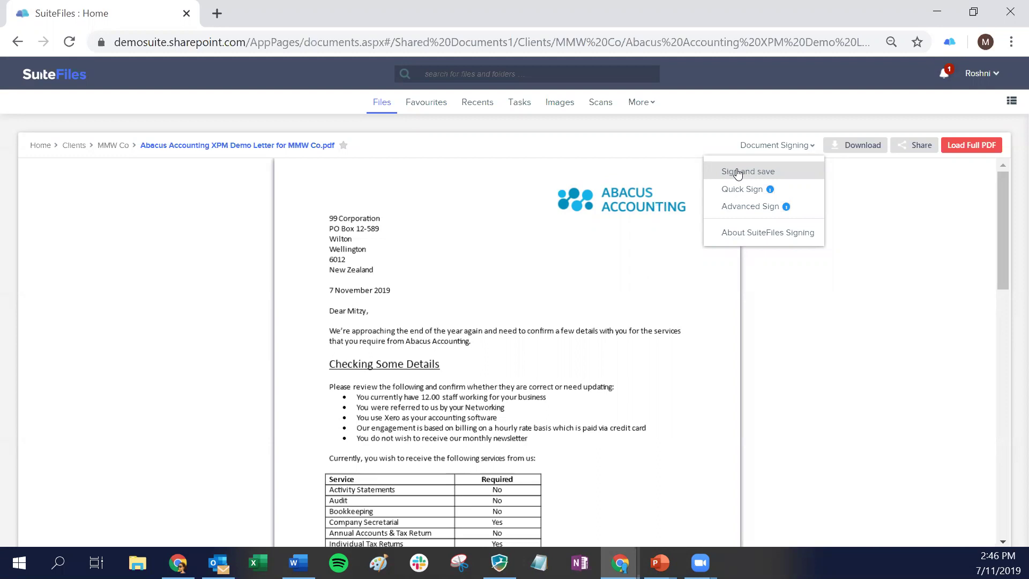
{"action": "left_click", "coordinate": [766, 208]}
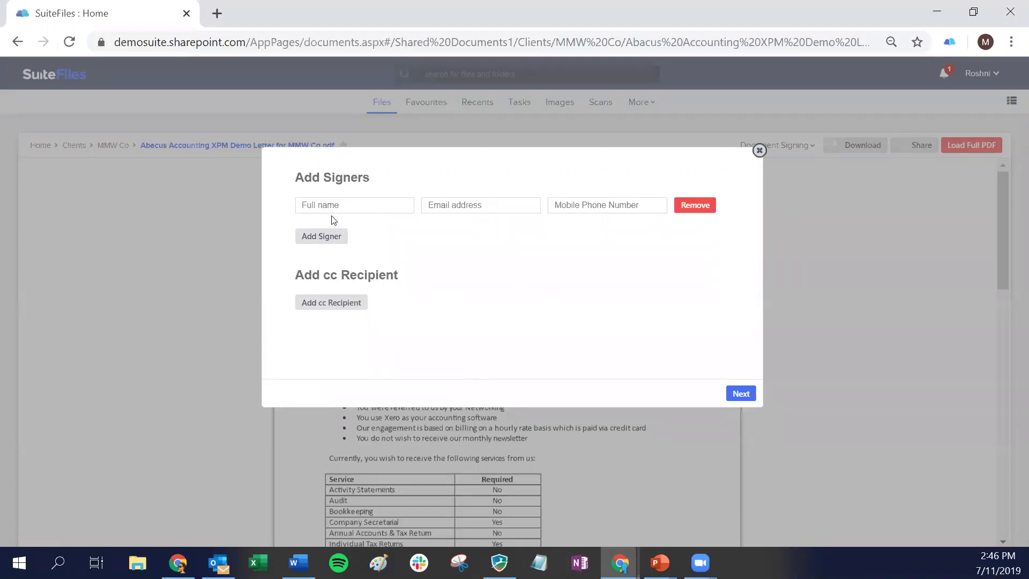
{"action": "left_click", "coordinate": [321, 236]}
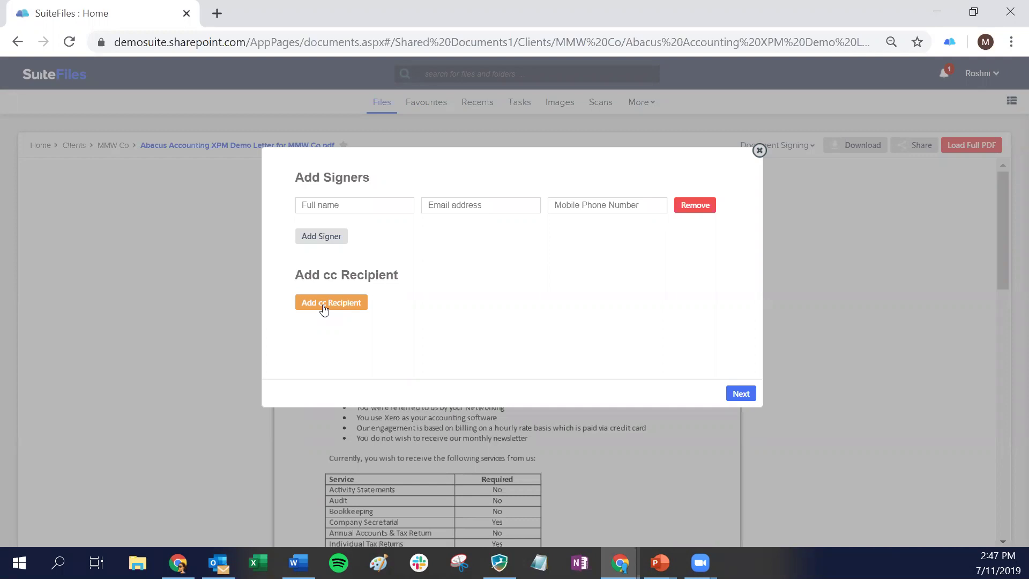
{"action": "left_click", "coordinate": [760, 152]}
Start a Quick Sign request and add the client's WorkflowMax contact as a recipient
{"action": "left_click", "coordinate": [761, 152]}
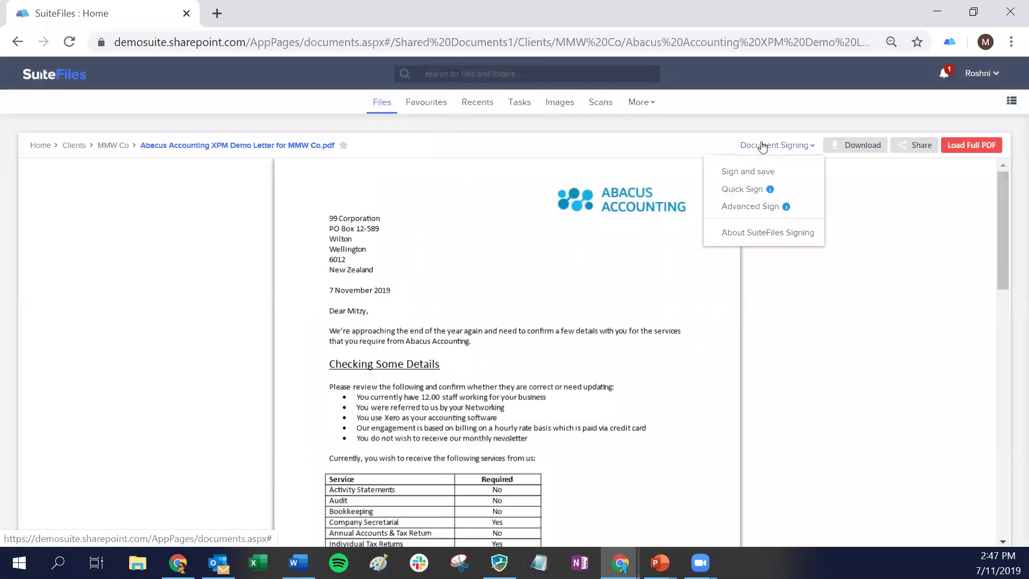
{"action": "left_click", "coordinate": [750, 190]}
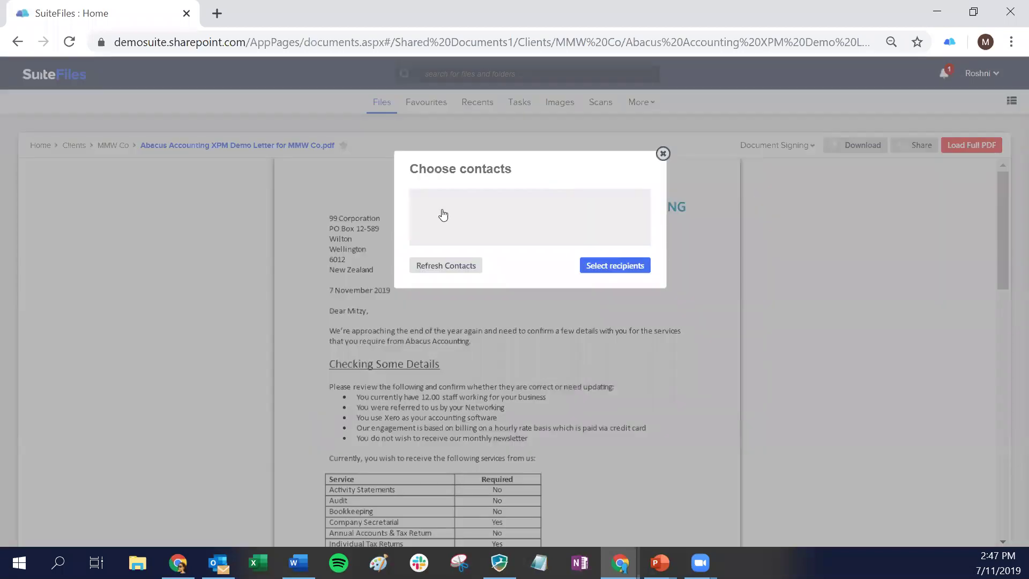
{"action": "type", "text": "mitzy"}
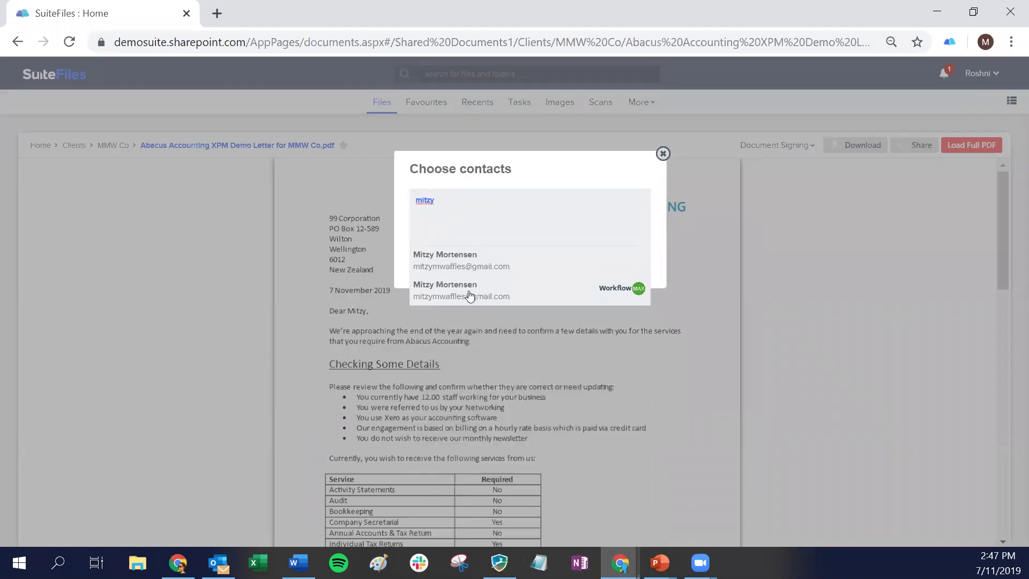
{"action": "left_click", "coordinate": [469, 298]}
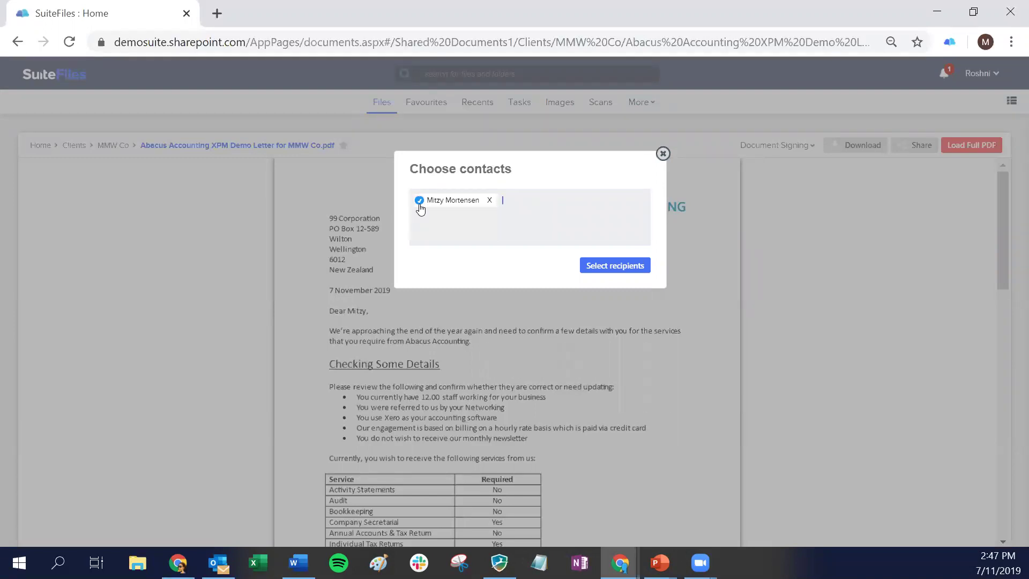
{"action": "type", "text": "jamie"}
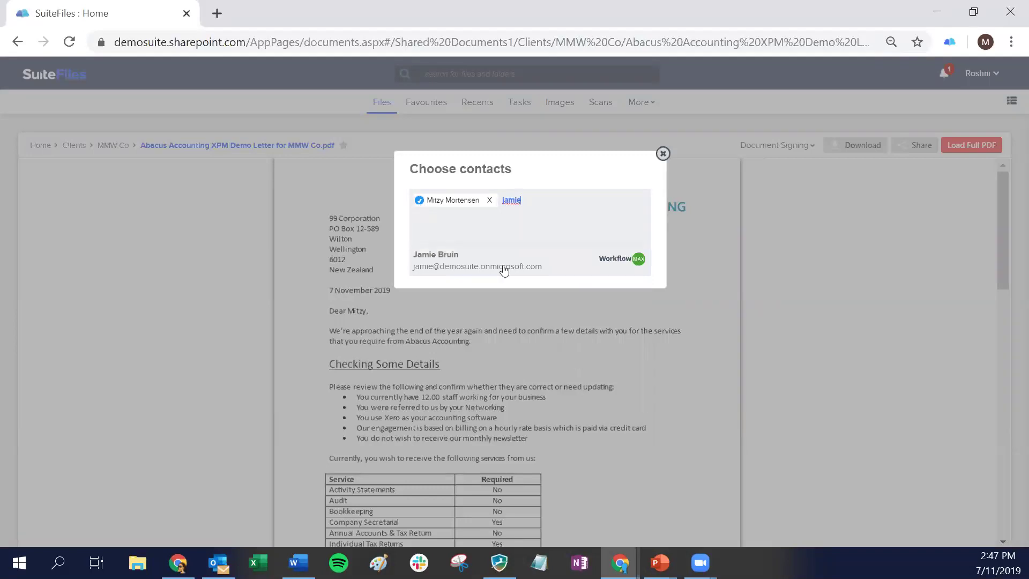
{"action": "left_click", "coordinate": [504, 266]}
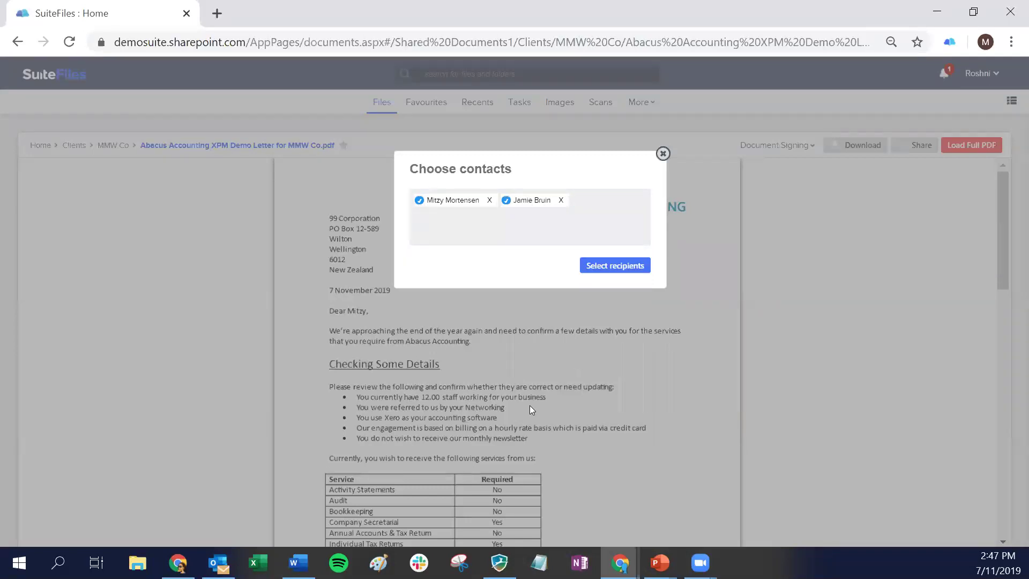
{"action": "left_click", "coordinate": [561, 201]}
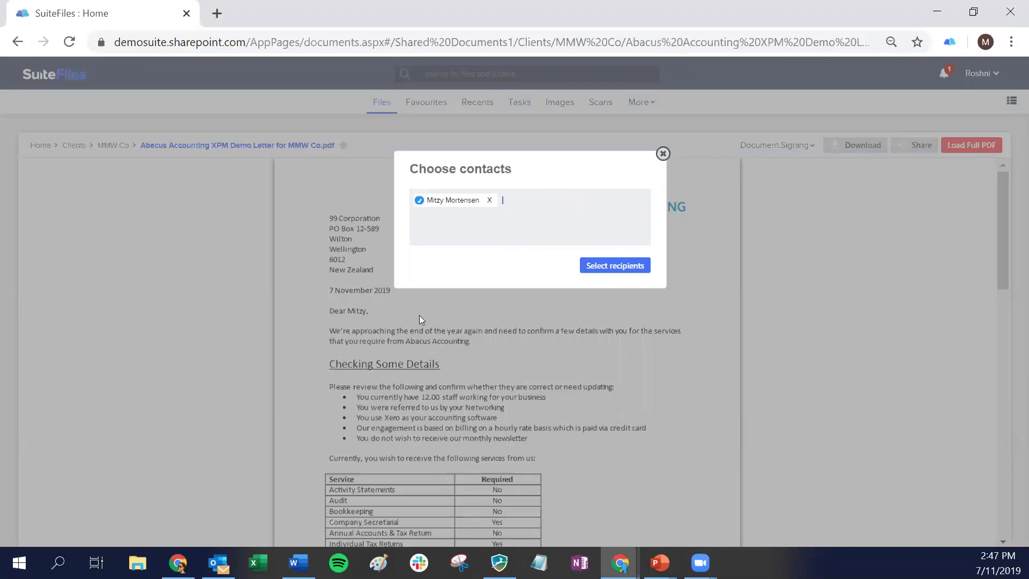
Confirm the chosen recipient and place your own saved signature between Kind regards and the partner's name
{"action": "left_click", "coordinate": [615, 267]}
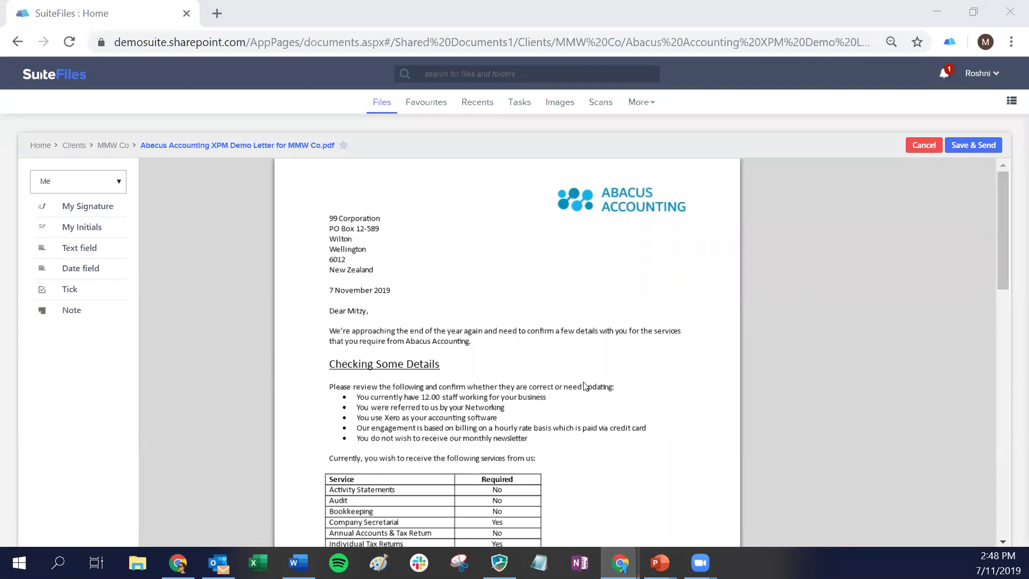
{"action": "scroll", "coordinate": [585, 387], "scroll_direction": "down", "scroll_amount": 8}
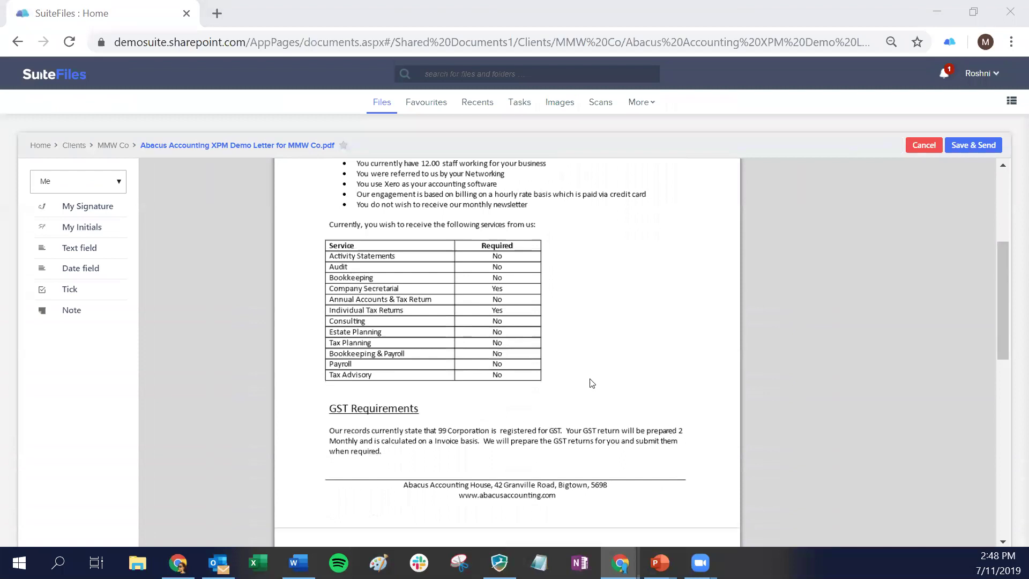
{"action": "scroll", "coordinate": [590, 383], "scroll_direction": "down", "scroll_amount": 5}
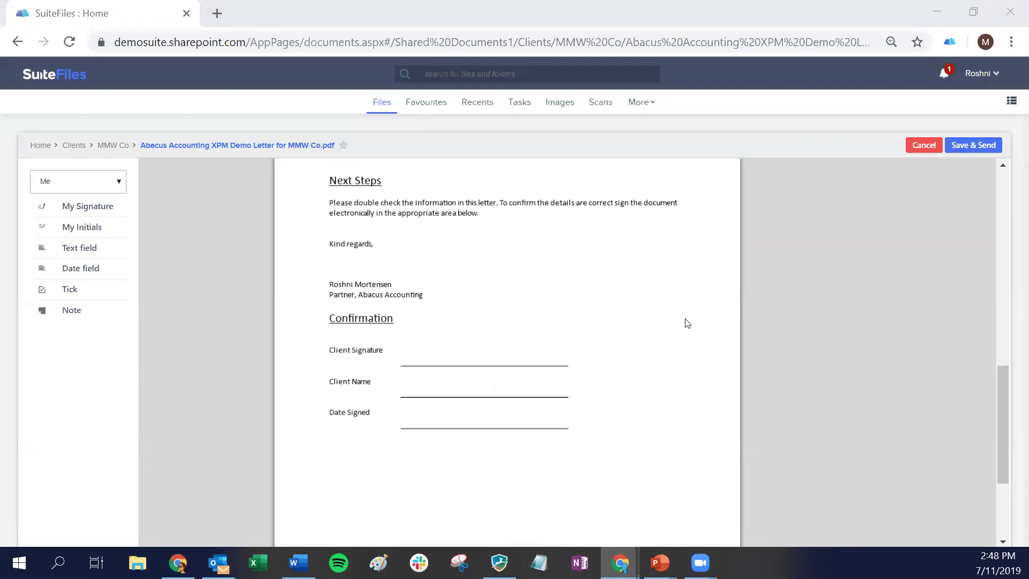
{"action": "left_click", "coordinate": [116, 182]}
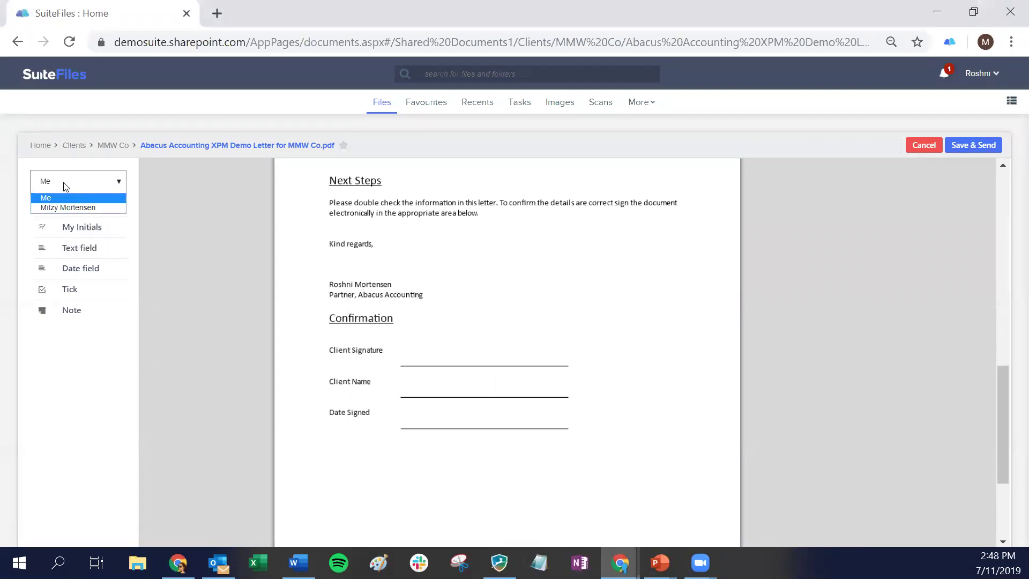
{"action": "left_click", "coordinate": [63, 186]}
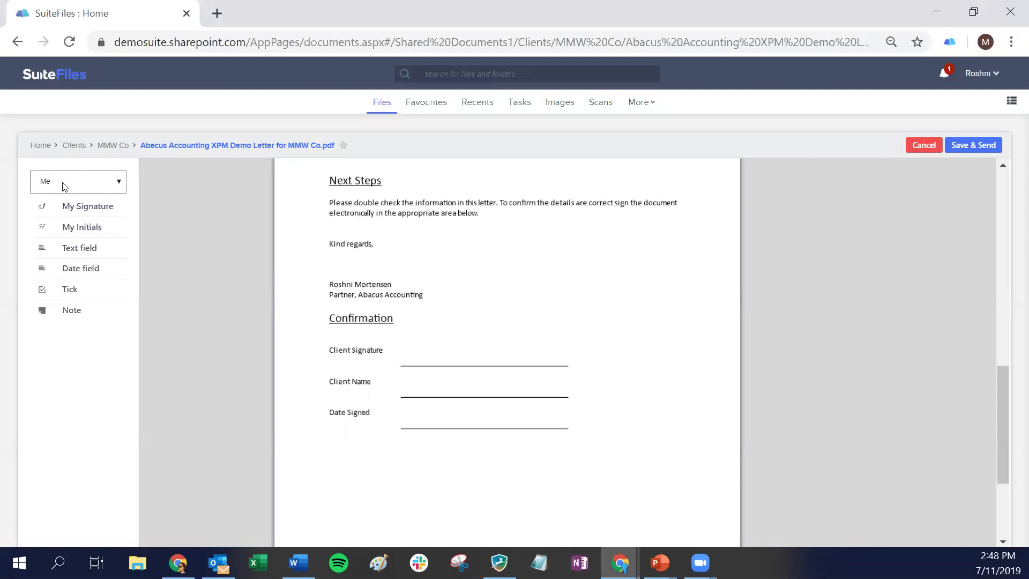
{"action": "left_click", "coordinate": [63, 185]}
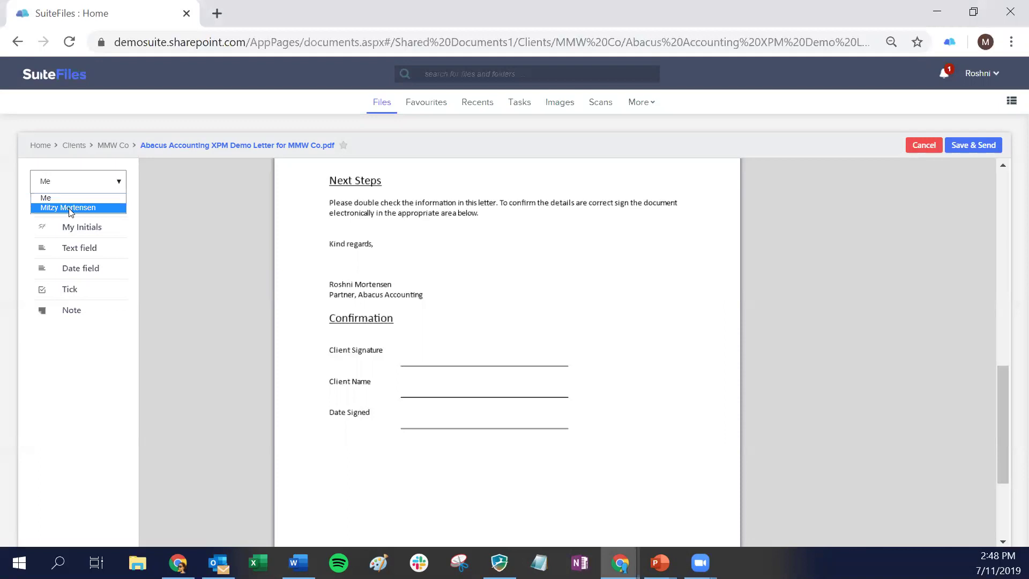
{"action": "left_click", "coordinate": [82, 187]}
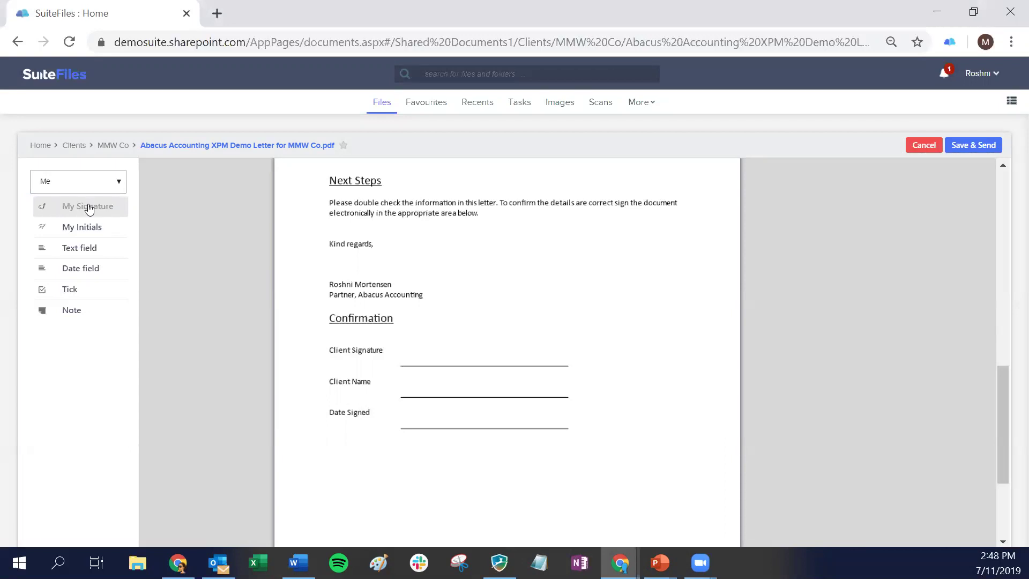
{"action": "left_click", "coordinate": [86, 209]}
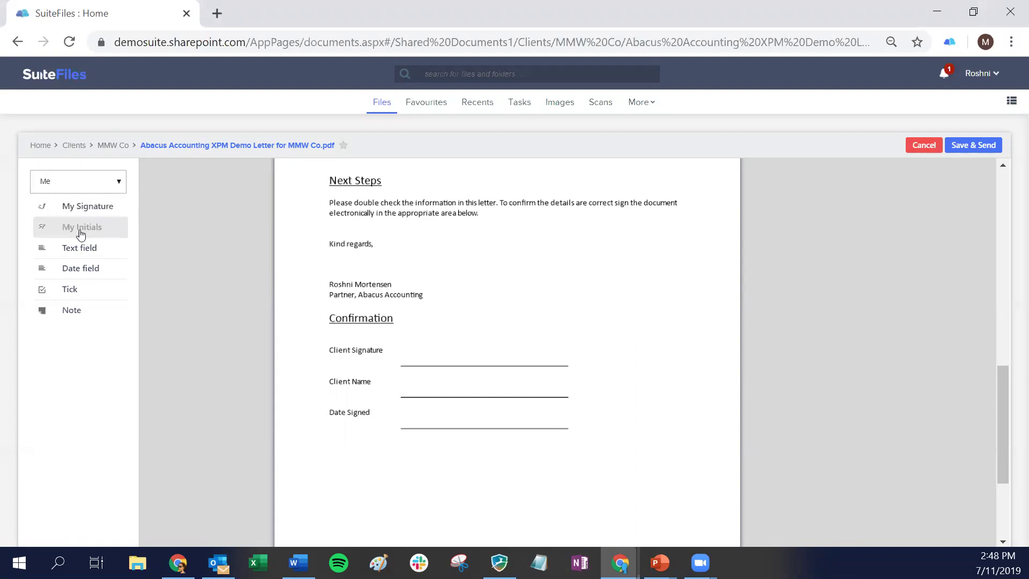
{"action": "left_click", "coordinate": [72, 211]}
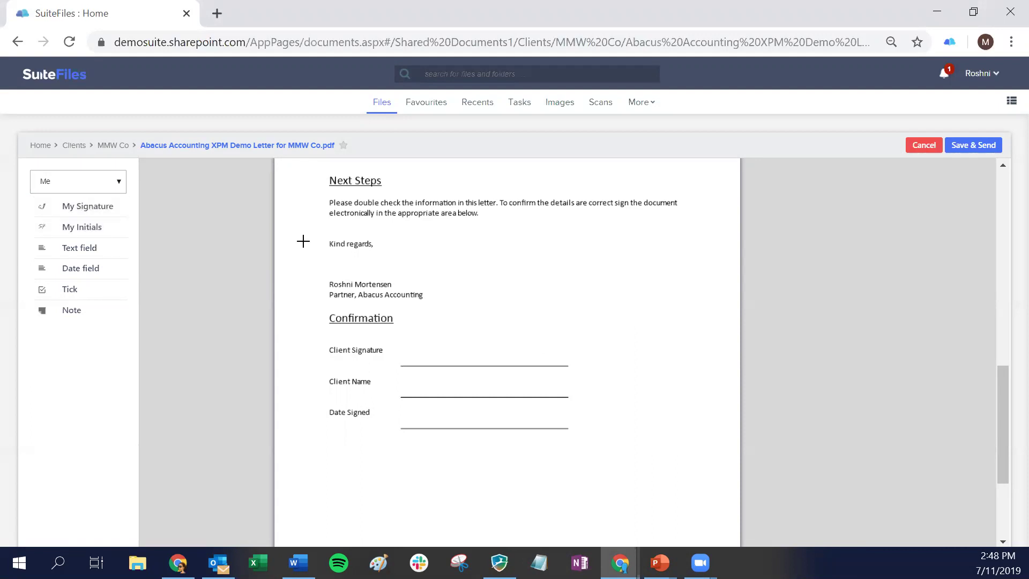
{"action": "left_click", "coordinate": [338, 253]}
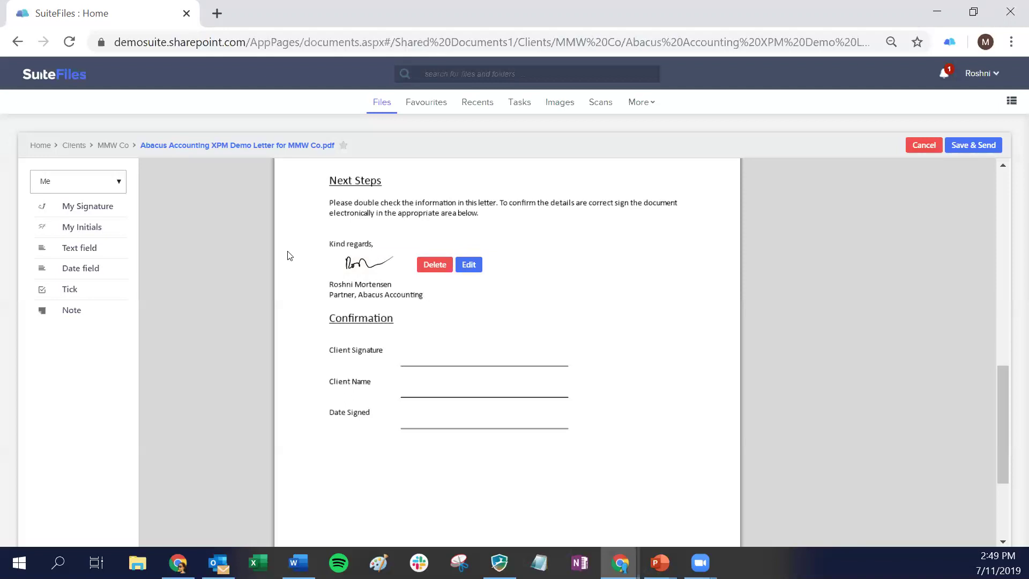
Assign fields to the client recipient, placing Signature, Full Name and Date Signed on the matching lines of the Confirmation section
{"action": "left_click", "coordinate": [94, 190]}
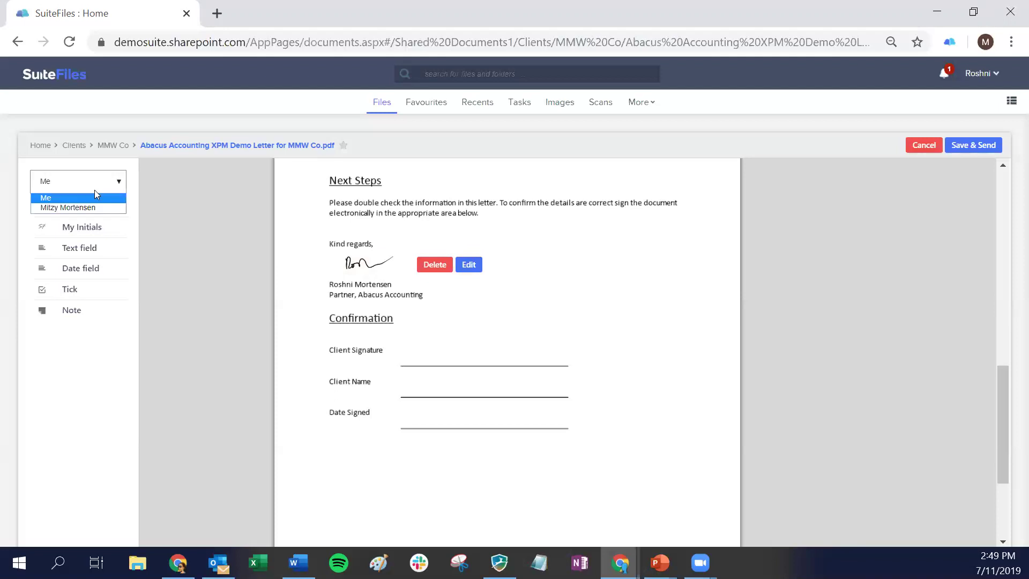
{"action": "left_click", "coordinate": [86, 208]}
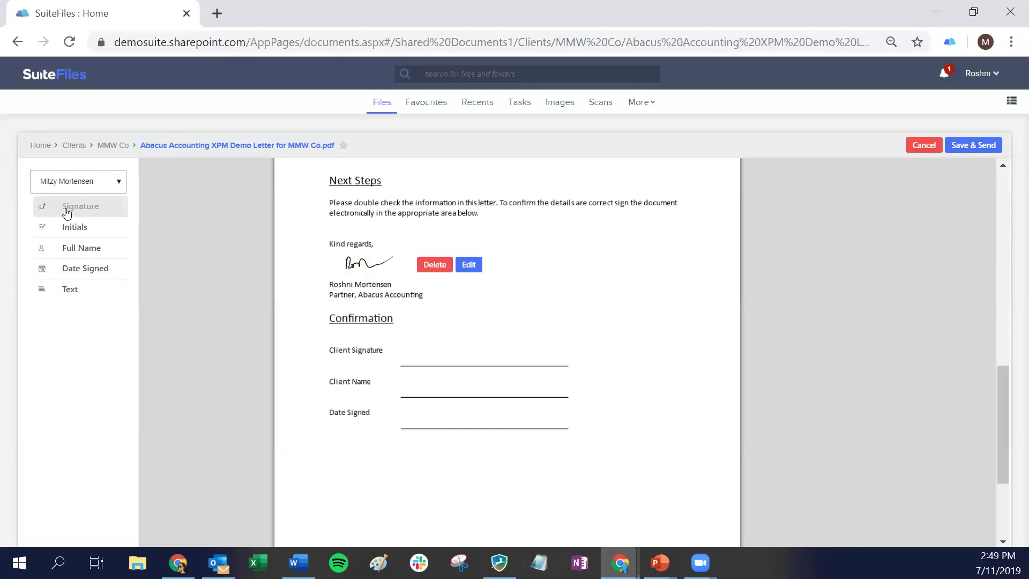
{"action": "left_click", "coordinate": [67, 213]}
{"action": "left_click", "coordinate": [406, 336]}
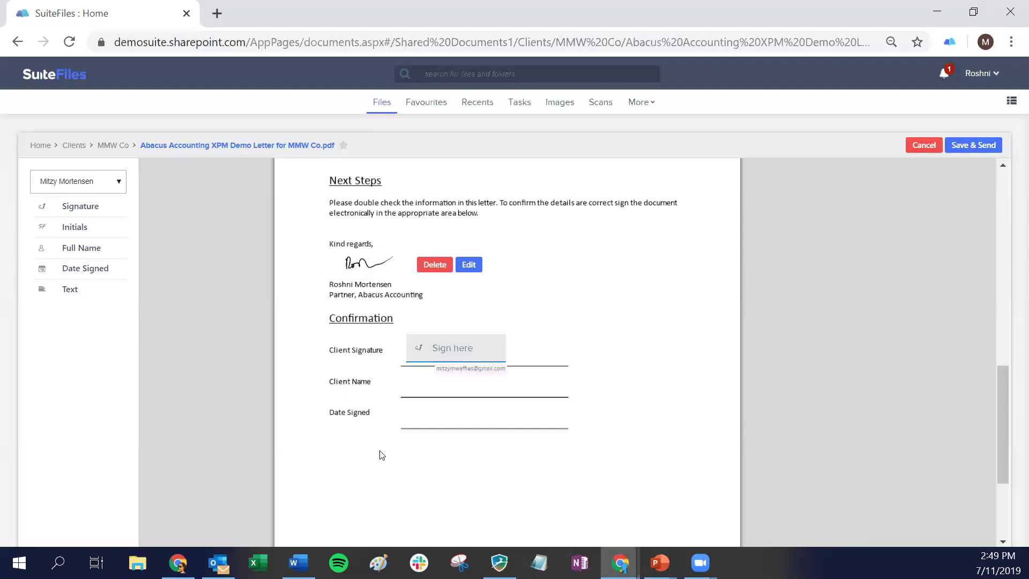
{"action": "left_click", "coordinate": [86, 251]}
{"action": "left_click", "coordinate": [405, 370]}
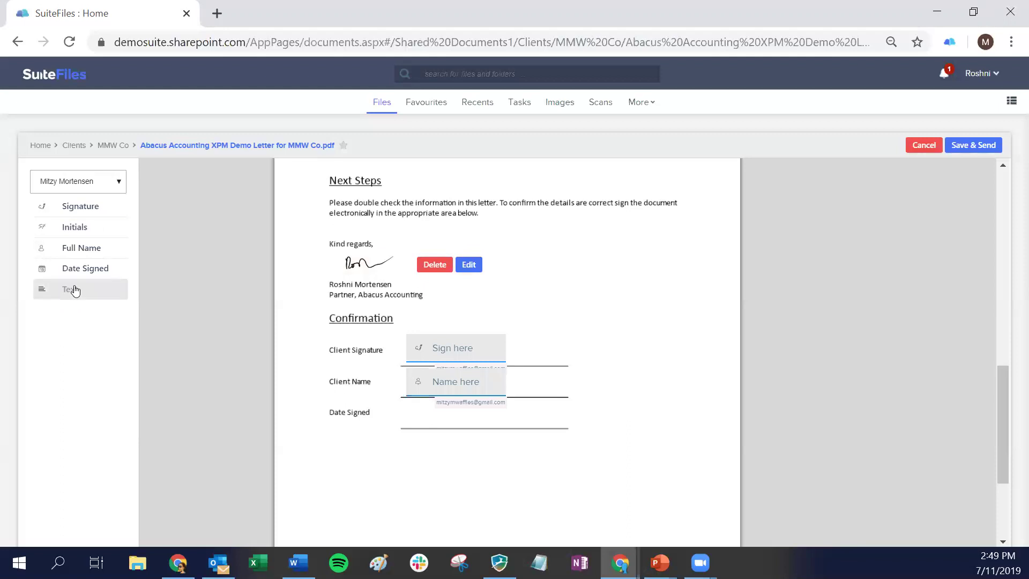
{"action": "left_click", "coordinate": [75, 269]}
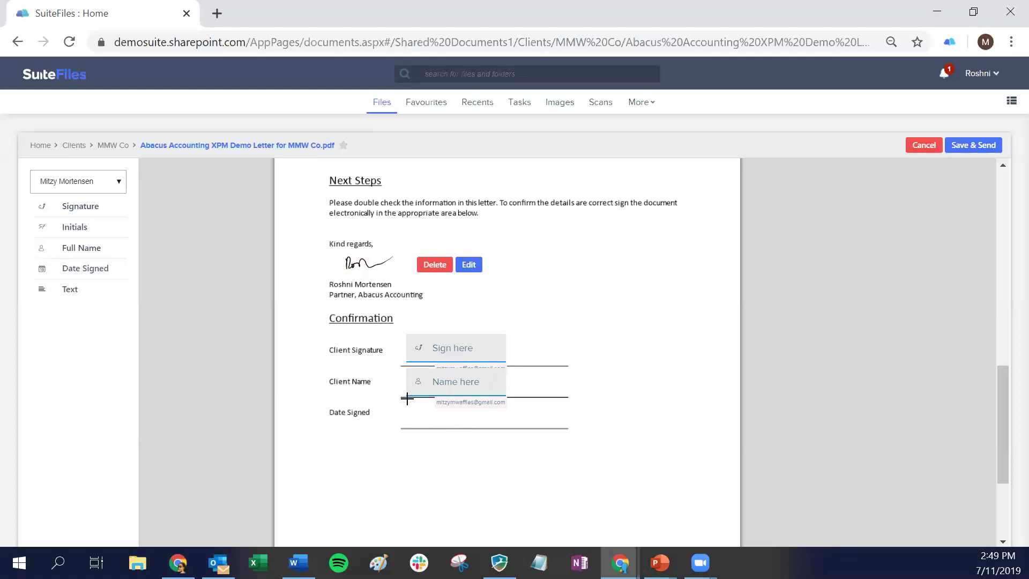
{"action": "left_click", "coordinate": [406, 398]}
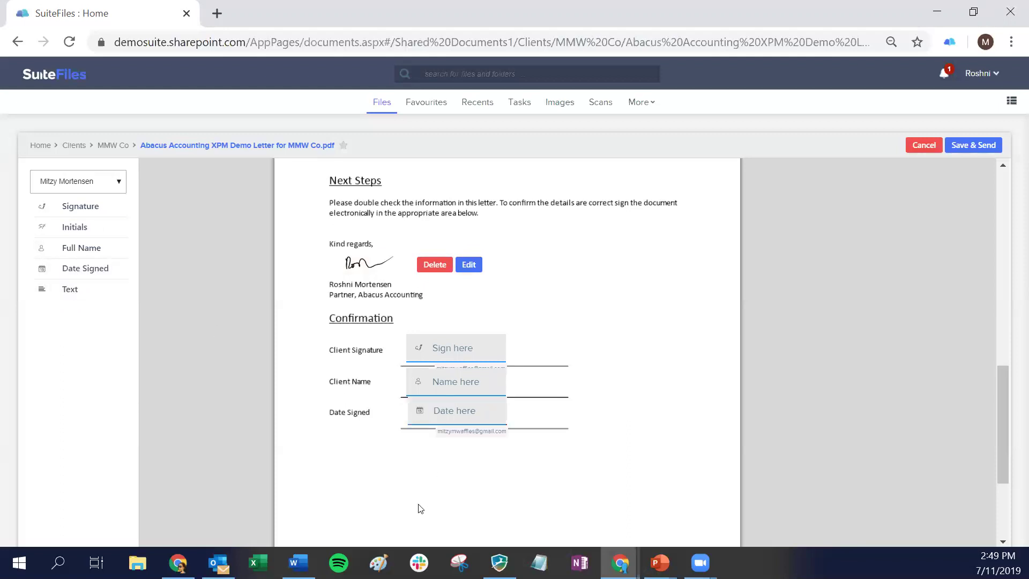
Nudge the date field slightly out of line and vertically align the client's signature, name and date fields
{"action": "left_click_drag", "start_coordinate": [412, 412], "coordinate": [411, 412]}
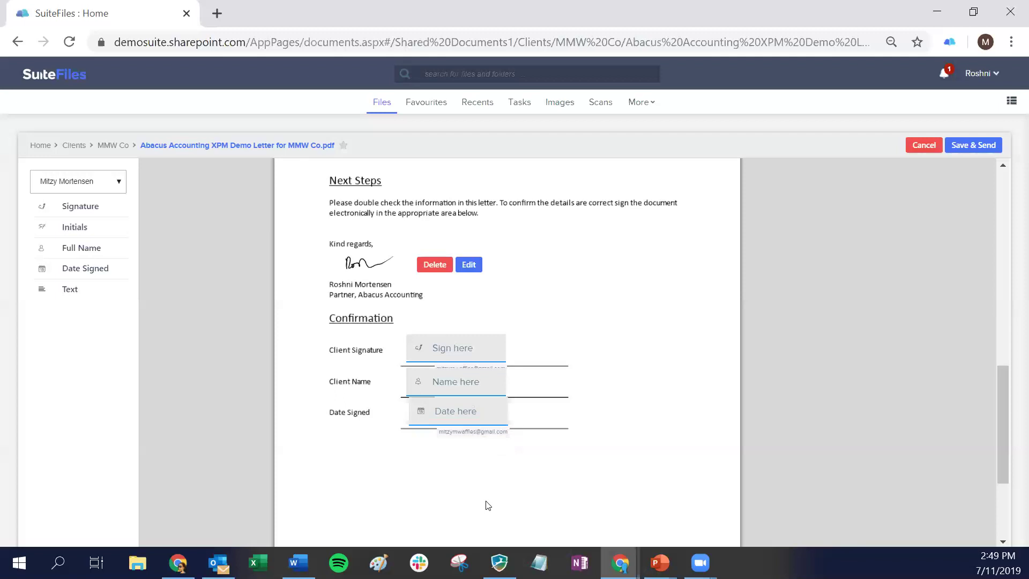
{"action": "left_click", "coordinate": [456, 342]}
{"action": "left_click", "coordinate": [458, 379], "text": "shift"}
{"action": "left_click", "coordinate": [455, 413], "text": "shift"}
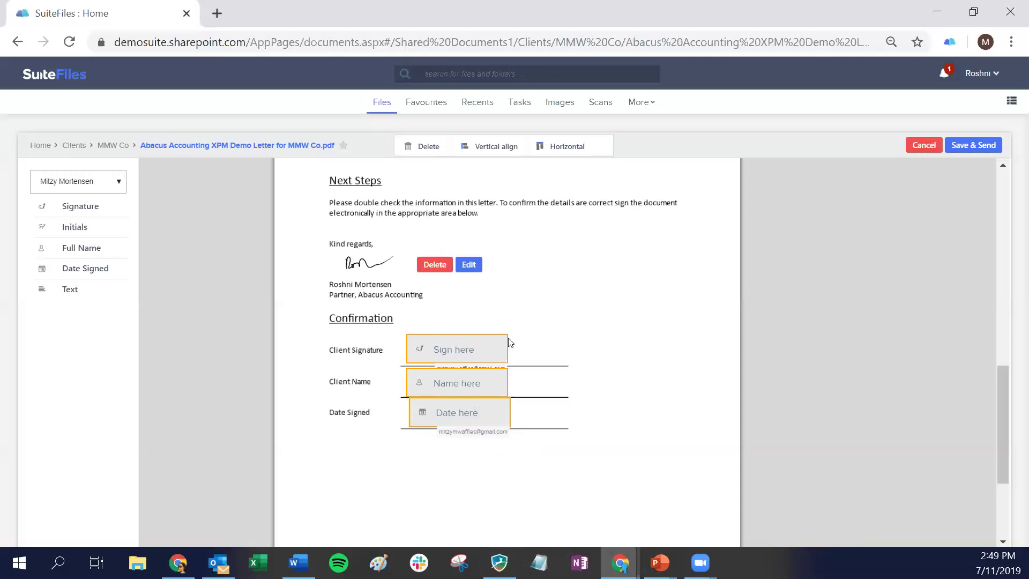
{"action": "left_click", "coordinate": [568, 496]}
{"action": "left_click_drag", "start_coordinate": [405, 304], "coordinate": [540, 482]}
{"action": "left_click", "coordinate": [479, 150]}
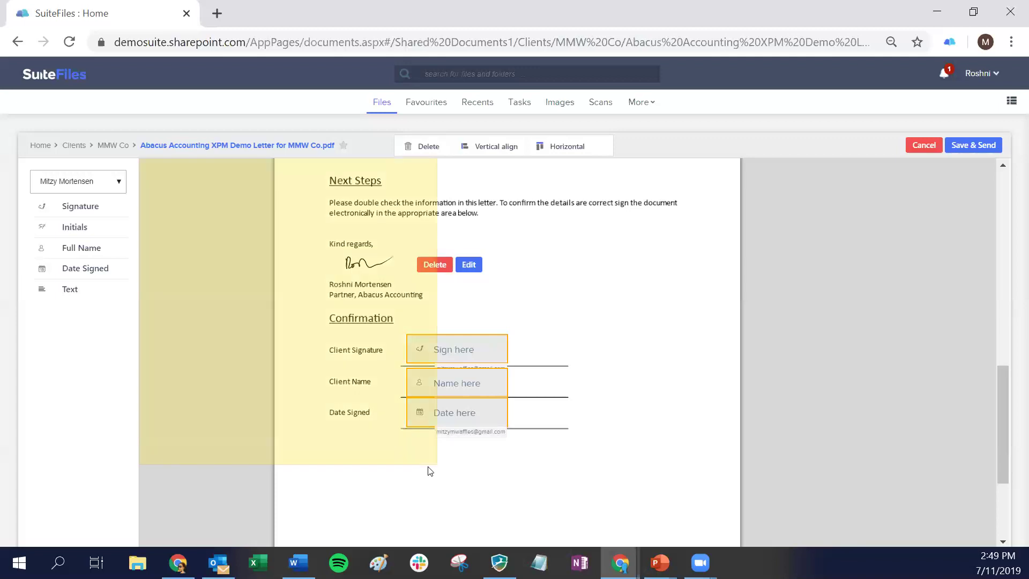
{"action": "left_click", "coordinate": [573, 338]}
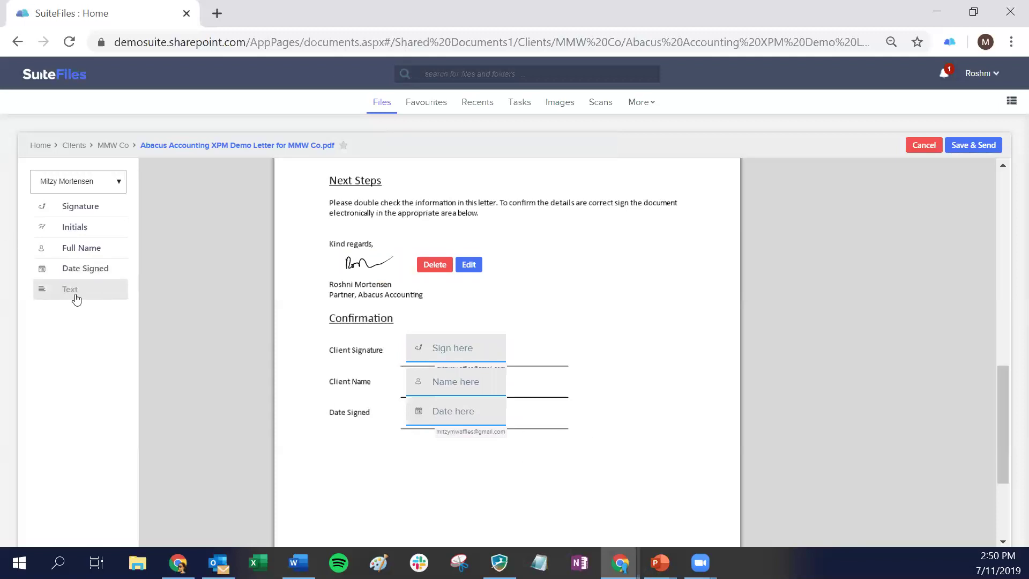
Change the assigned fields back to Me and place a Note below the Confirmation section
{"action": "left_click", "coordinate": [64, 182]}
{"action": "left_click", "coordinate": [61, 194]}
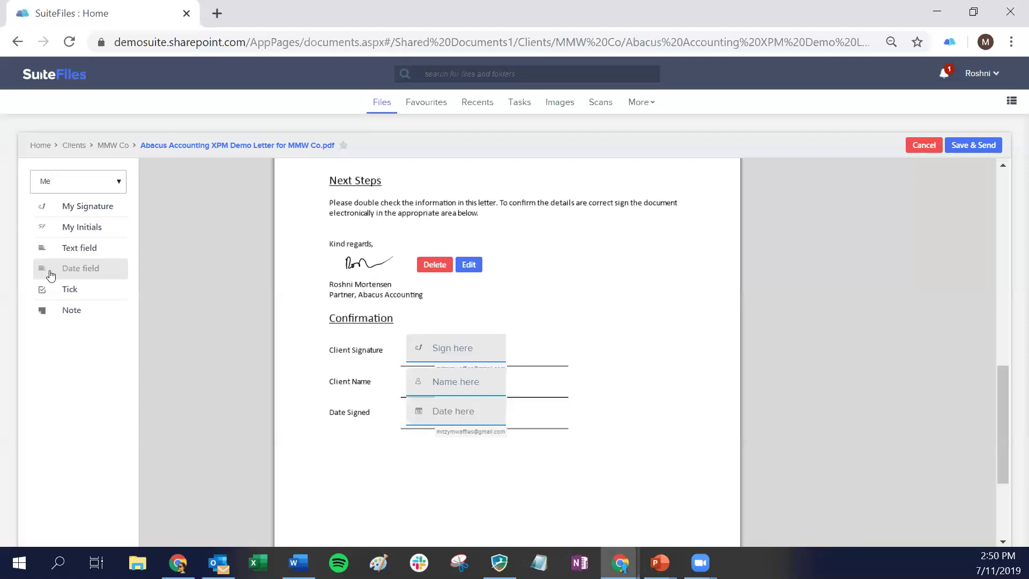
{"action": "left_click", "coordinate": [66, 314]}
{"action": "left_click", "coordinate": [334, 471]}
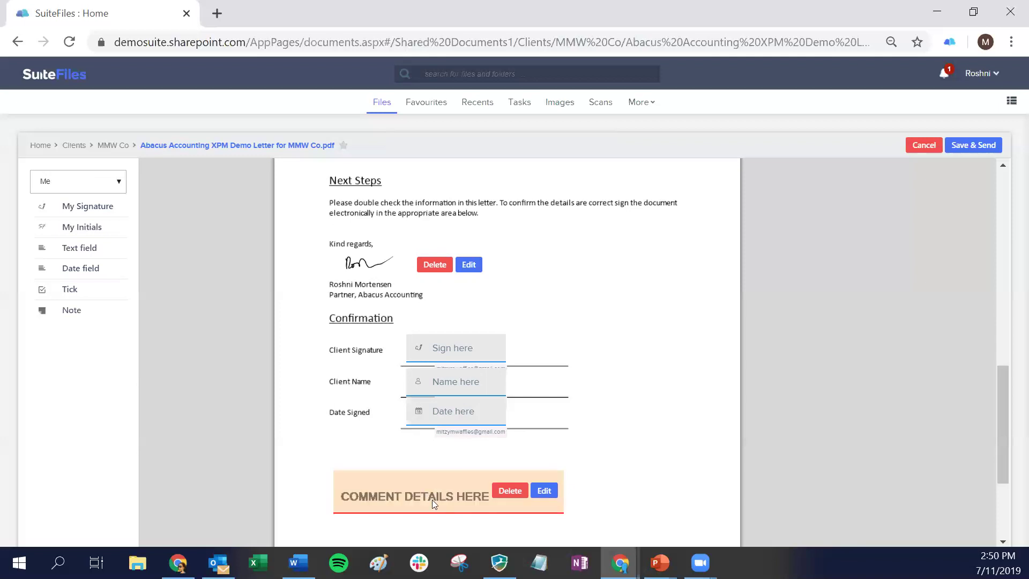
Set the note's text to "Here is a note that will not appear on the final doc"
{"action": "left_click", "coordinate": [545, 492]}
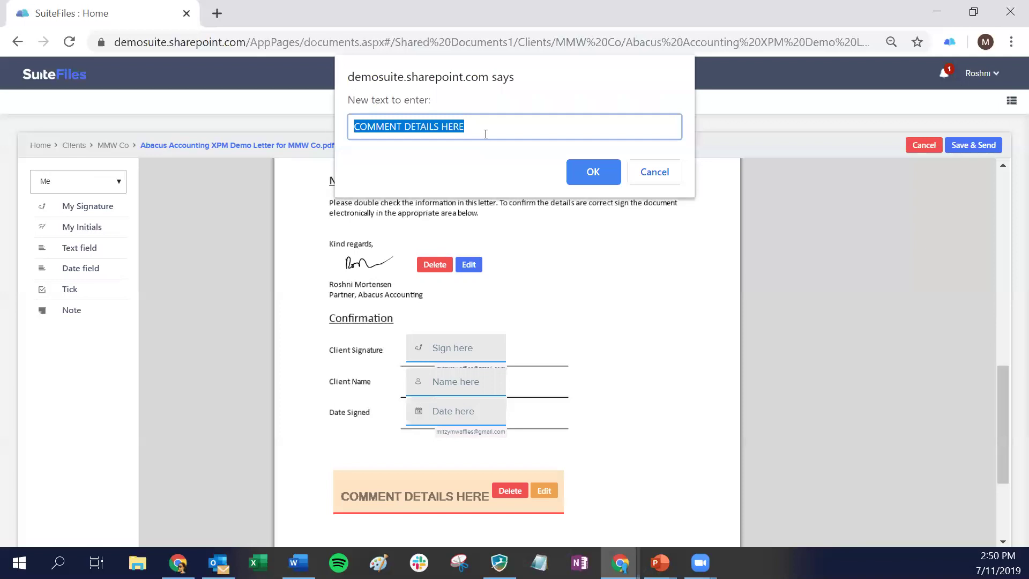
{"action": "type", "text": "He"}
{"action": "key", "text": "BackSpace"}
{"action": "type", "text": "ere is a note, it"}
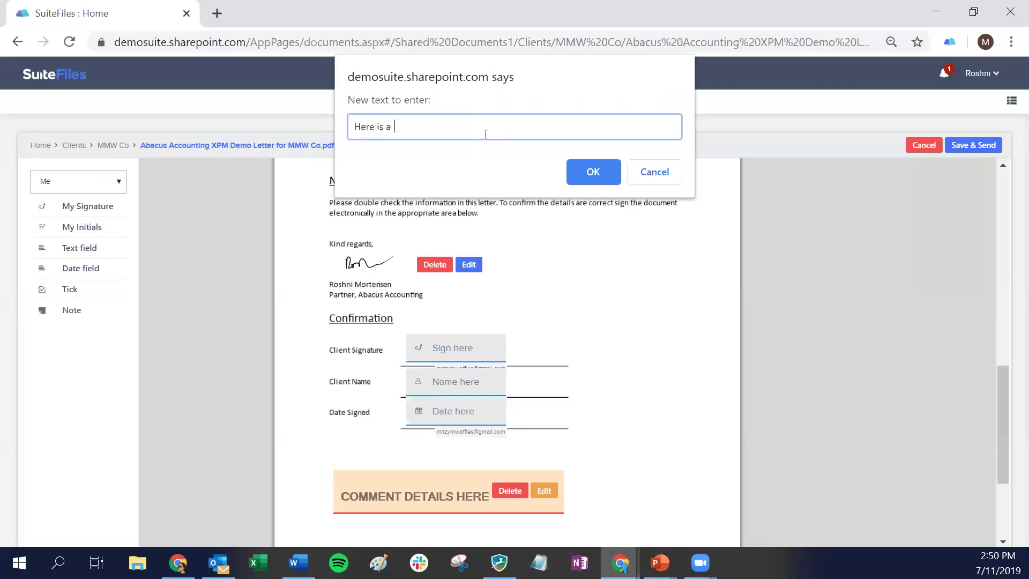
{"action": "key", "text": "BackSpace"}
{"action": "key", "text": "BackSpace"}
{"action": "key", "text": "BackSpace"}
{"action": "key", "text": "BackSpace"}
{"action": "type", "text": "that won"}
{"action": "key", "text": "BackSpace"}
{"action": "key", "text": "BackSpace"}
{"action": "type", "text": "ill not appear on th"}
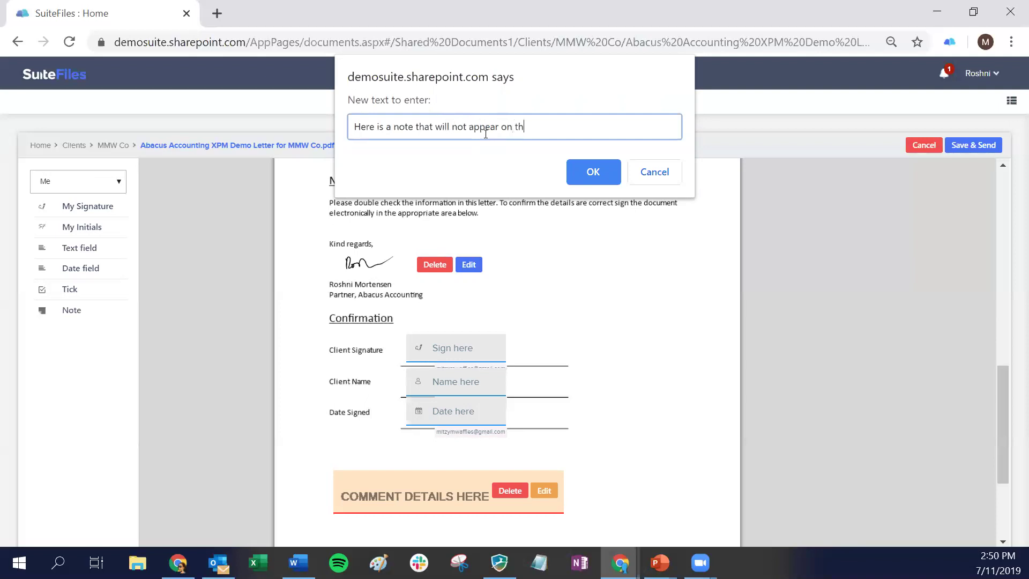
{"action": "type", "text": "e final doc"}
{"action": "left_click", "coordinate": [593, 172]}
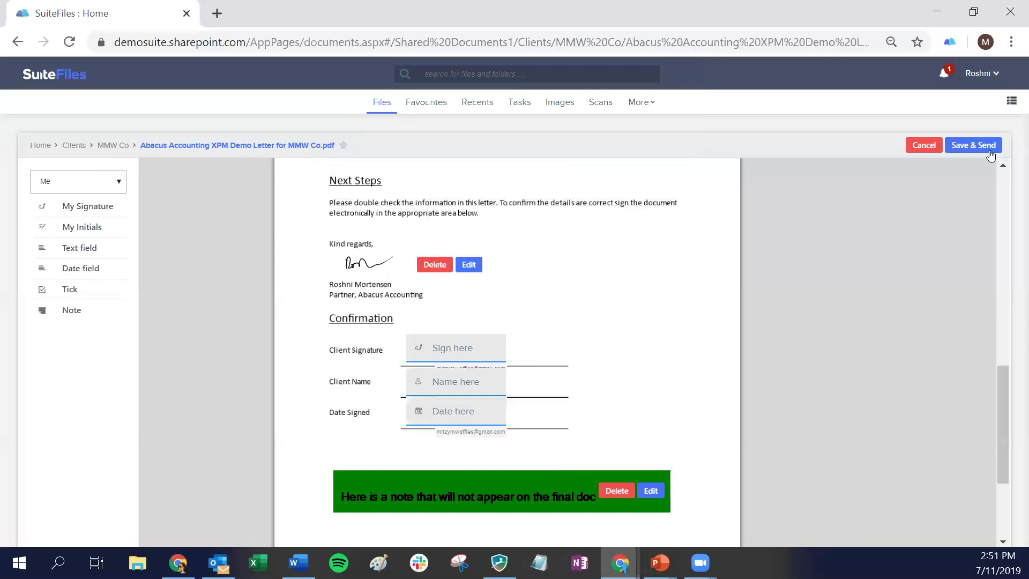
Send the signature request with a message greeting the client by first name and reading "Please sign and return this doc as discussed."
{"action": "left_click", "coordinate": [971, 144]}
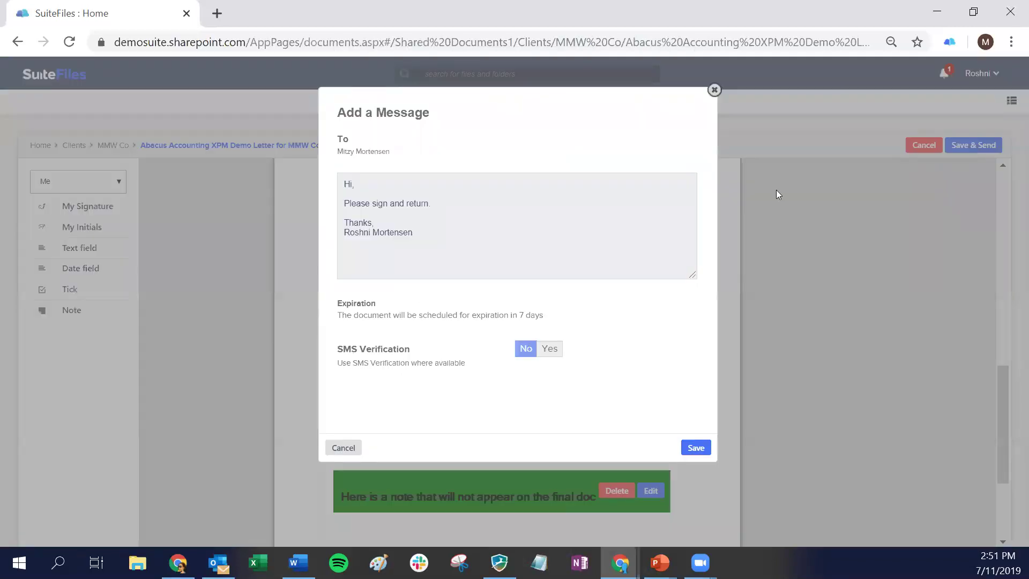
{"action": "left_click", "coordinate": [352, 184]}
{"action": "type", "text": "Mitzy"}
{"action": "left_click", "coordinate": [426, 202]}
{"action": "type", "text": "this doc as d"}
{"action": "type", "text": "iscuss"}
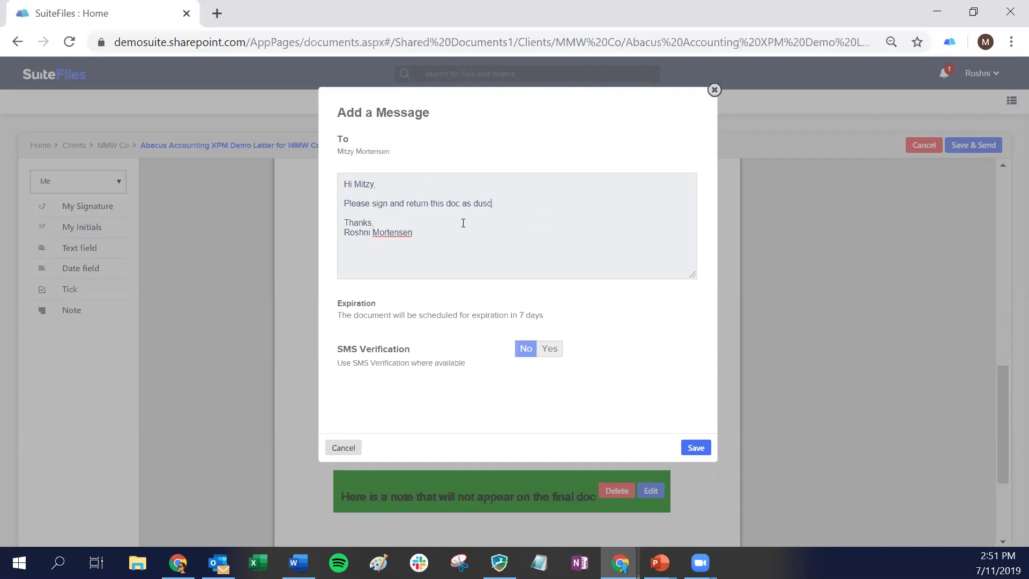
{"action": "type", "text": "ed."}
{"action": "left_click", "coordinate": [695, 447]}
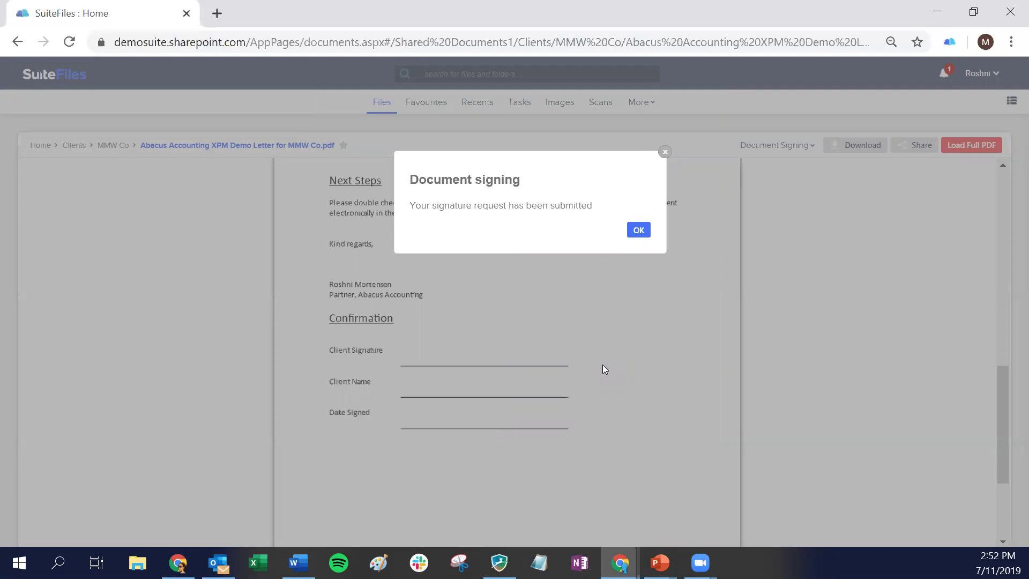
{"action": "left_click", "coordinate": [638, 229]}
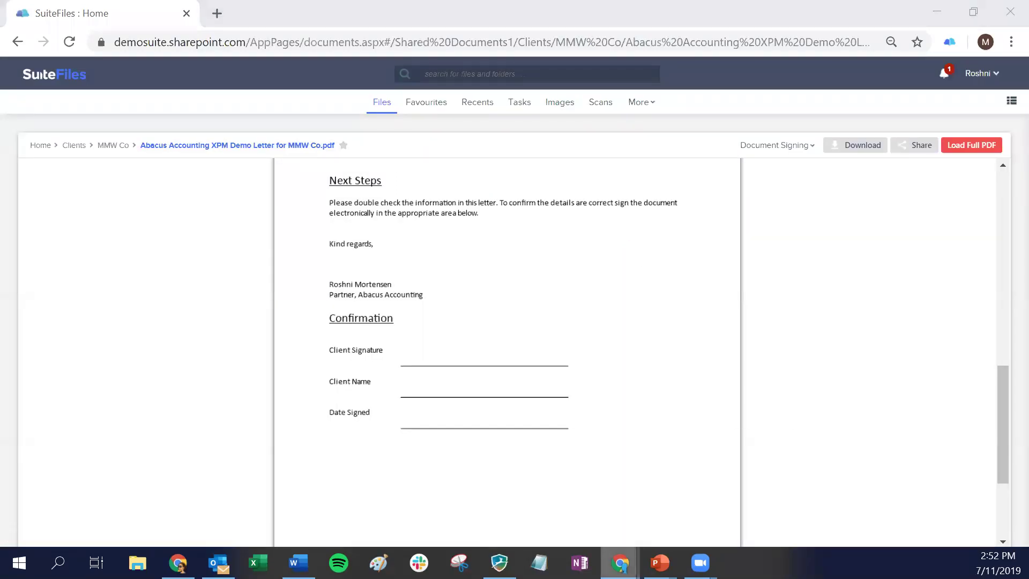
Switch to the client's SuiteFiles Connect window and refresh the task list
{"action": "mouse_move", "coordinate": [635, 562]}
{"action": "left_click", "coordinate": [573, 447]}
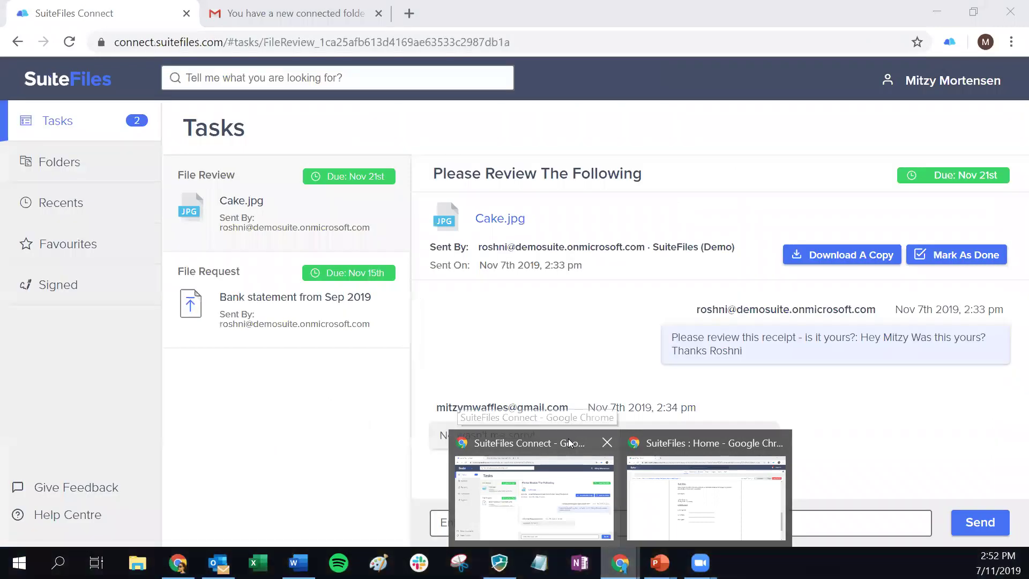
{"action": "left_click", "coordinate": [83, 134]}
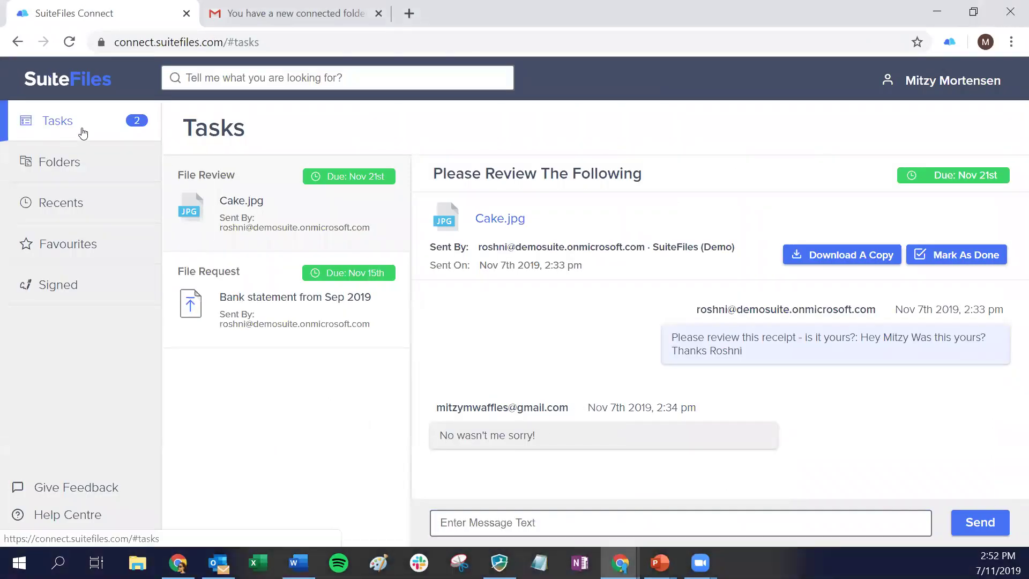
{"action": "left_click", "coordinate": [88, 163]}
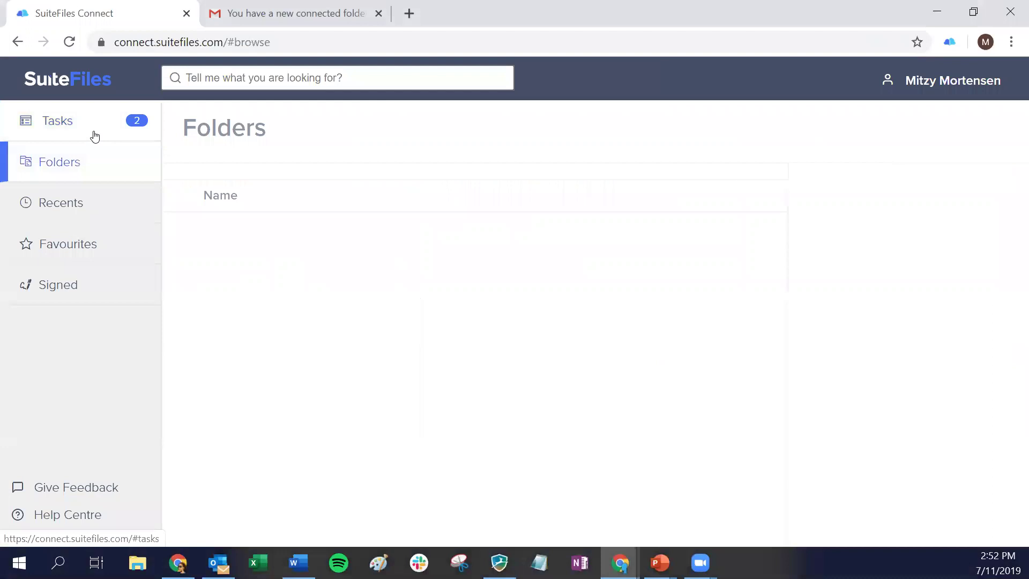
{"action": "left_click", "coordinate": [94, 135]}
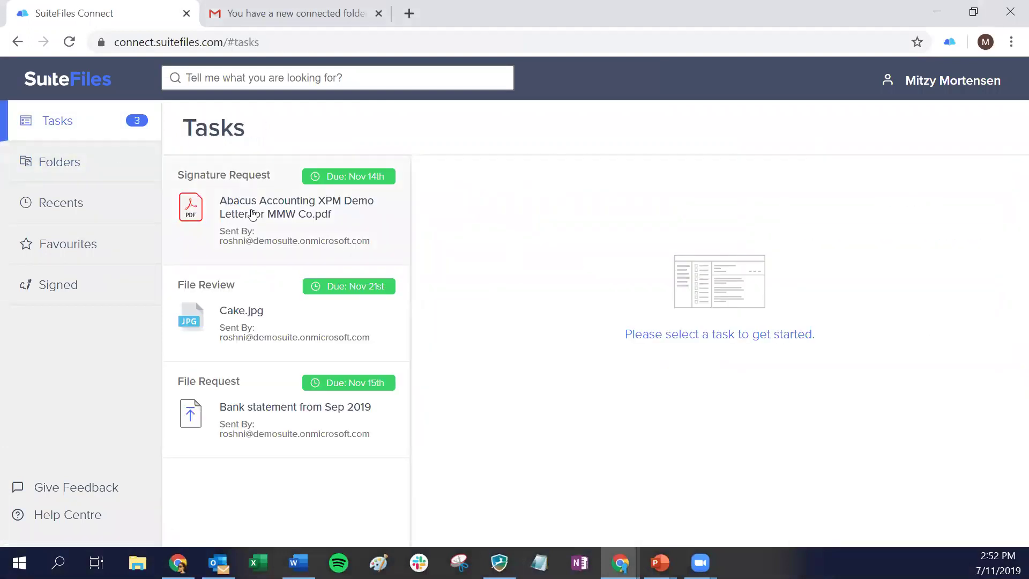
Switch to the client's Gmail, reload the inbox and read the "Your signature has been requested" email
{"action": "left_click", "coordinate": [268, 15]}
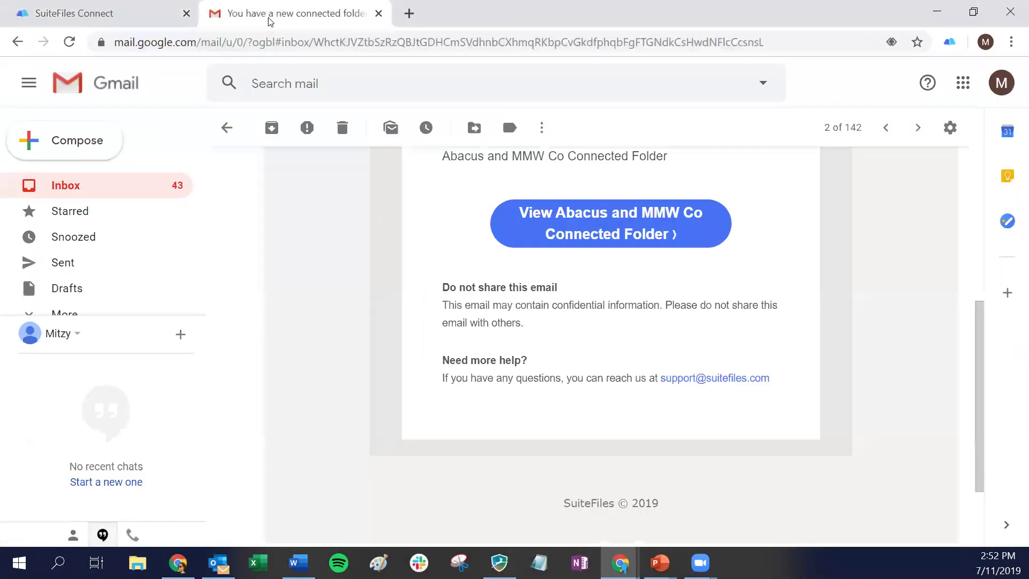
{"action": "left_click", "coordinate": [120, 196]}
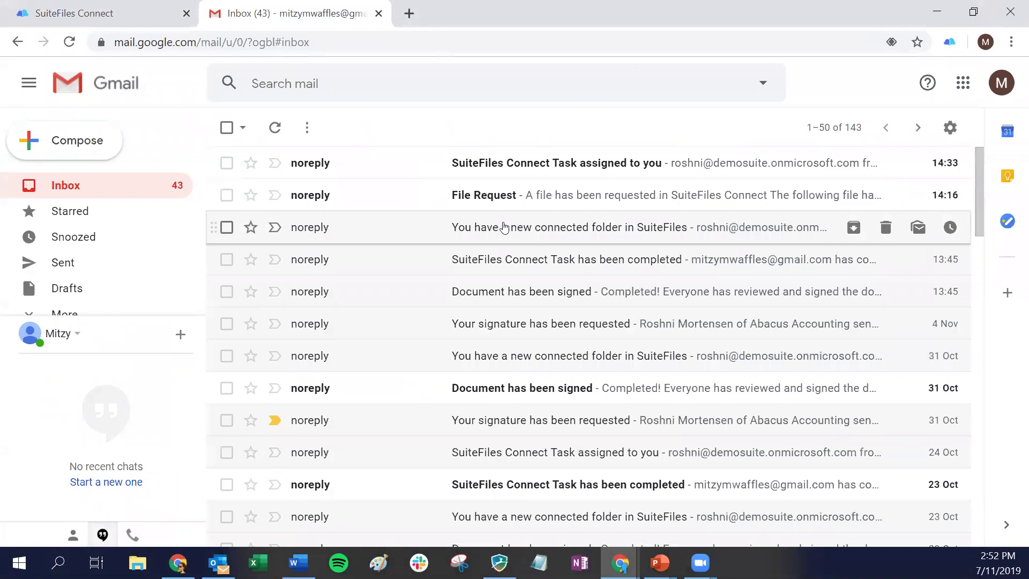
{"action": "left_click", "coordinate": [70, 43]}
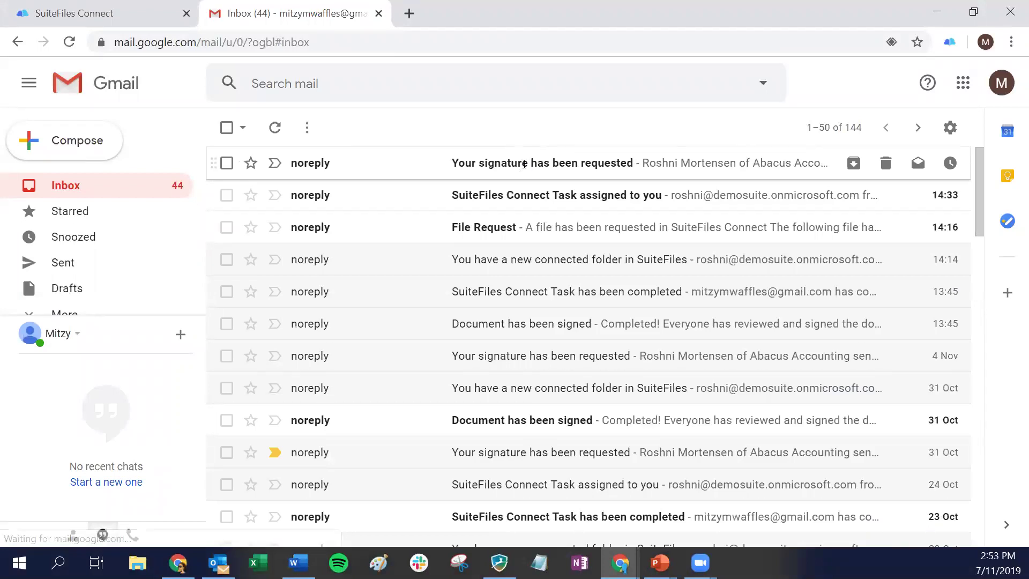
{"action": "left_click", "coordinate": [524, 163]}
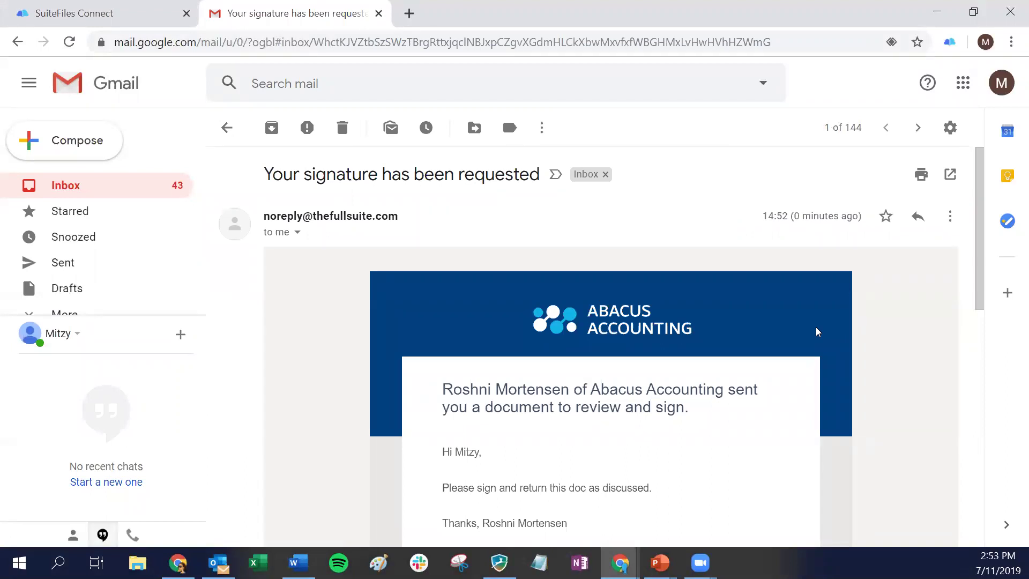
{"action": "scroll", "coordinate": [820, 333], "scroll_direction": "down", "scroll_amount": 1}
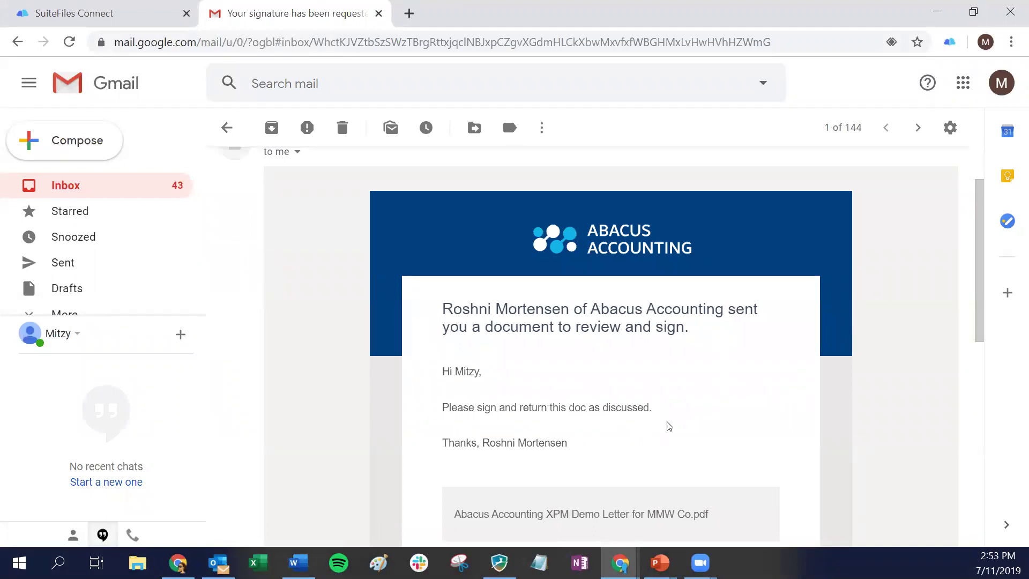
{"action": "scroll", "coordinate": [596, 349], "scroll_direction": "down", "scroll_amount": 3}
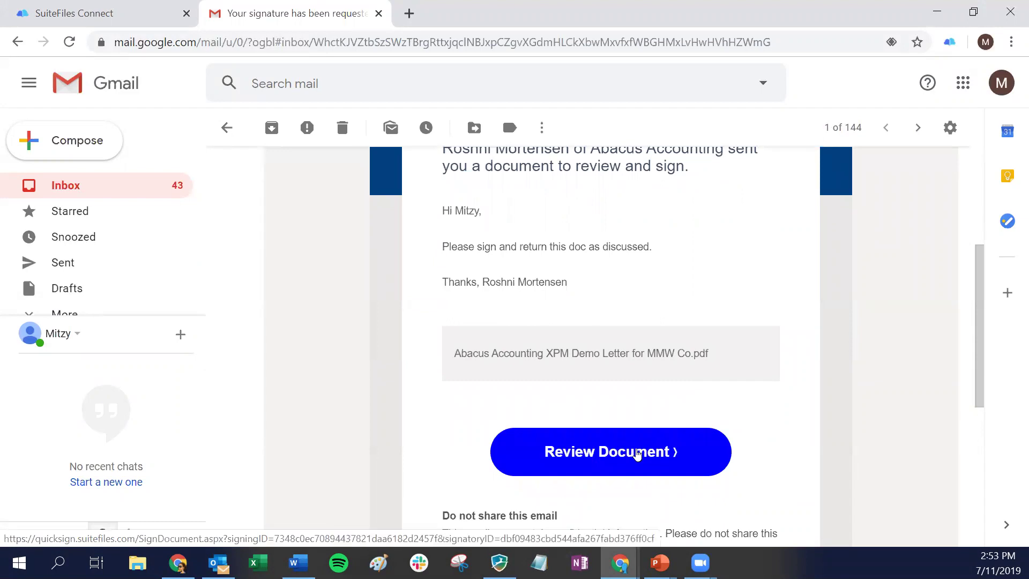
Return to SuiteFiles Connect and open the Abacus Accounting XPM Demo Letter signature request for review and signing
{"action": "left_click", "coordinate": [107, 17]}
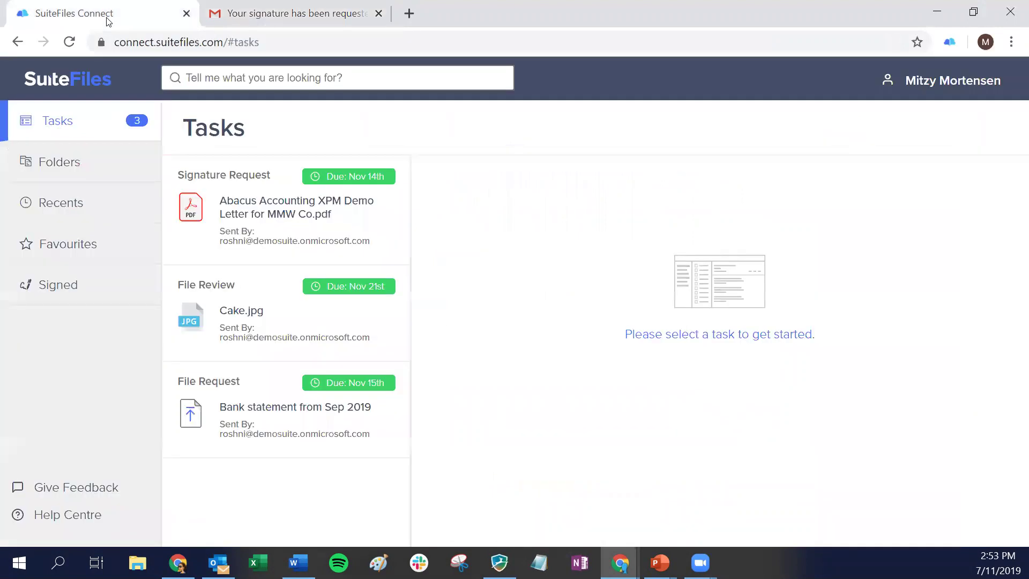
{"action": "left_click", "coordinate": [282, 208]}
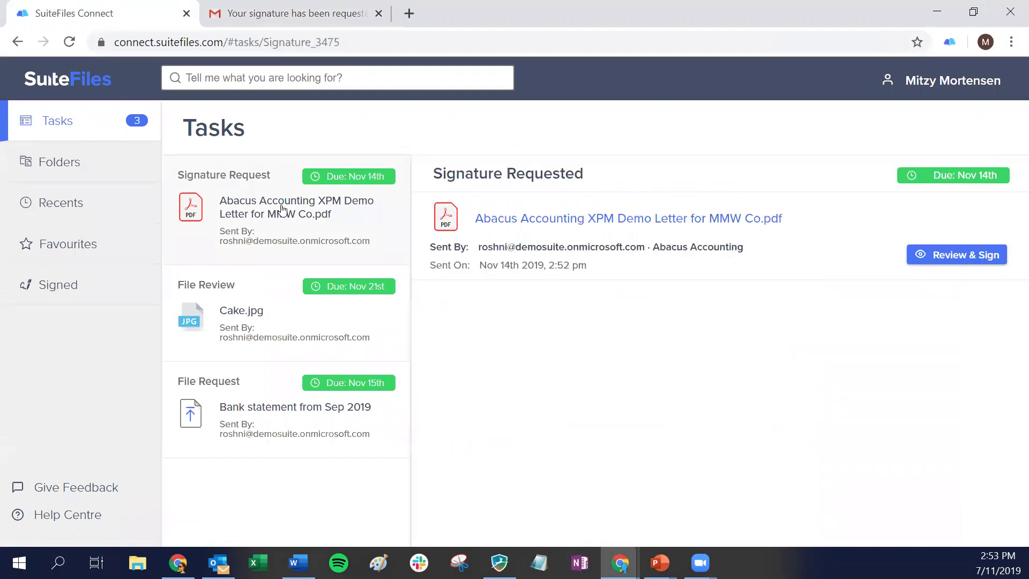
{"action": "left_click", "coordinate": [971, 257]}
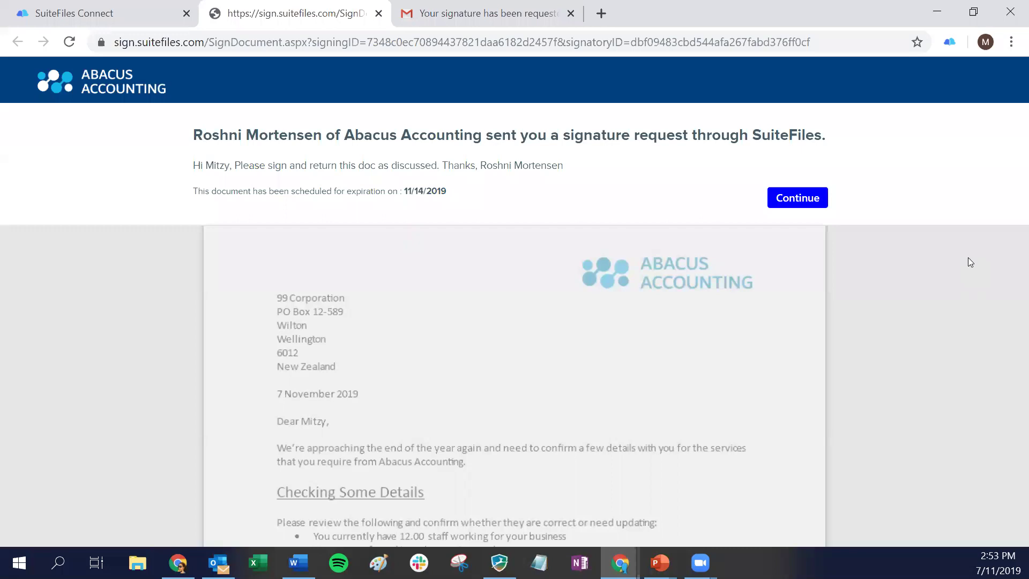
{"action": "left_click", "coordinate": [796, 200]}
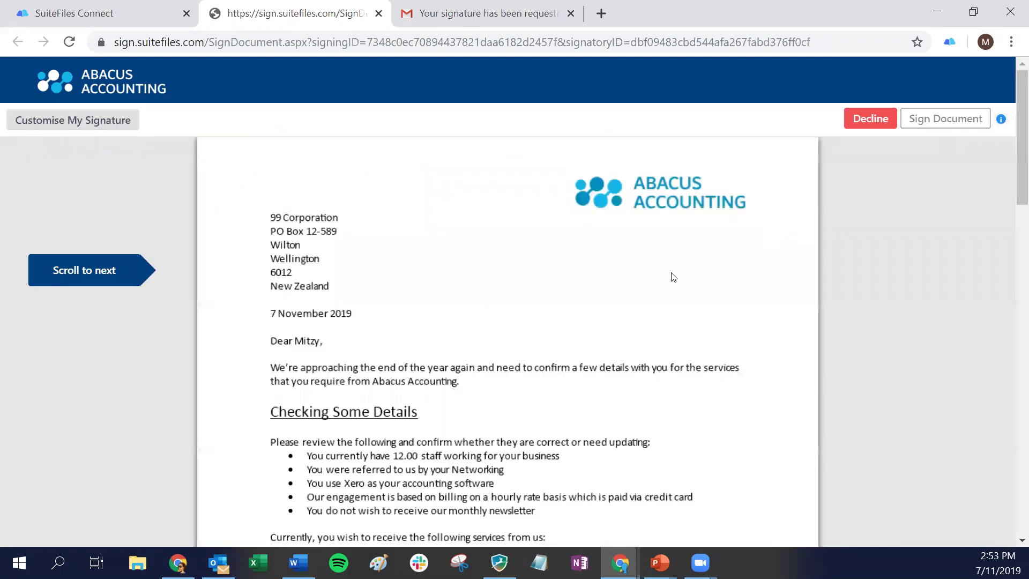
Fill in the client signature, name and date fields in the letter's Confirmation section
{"action": "left_click", "coordinate": [75, 276]}
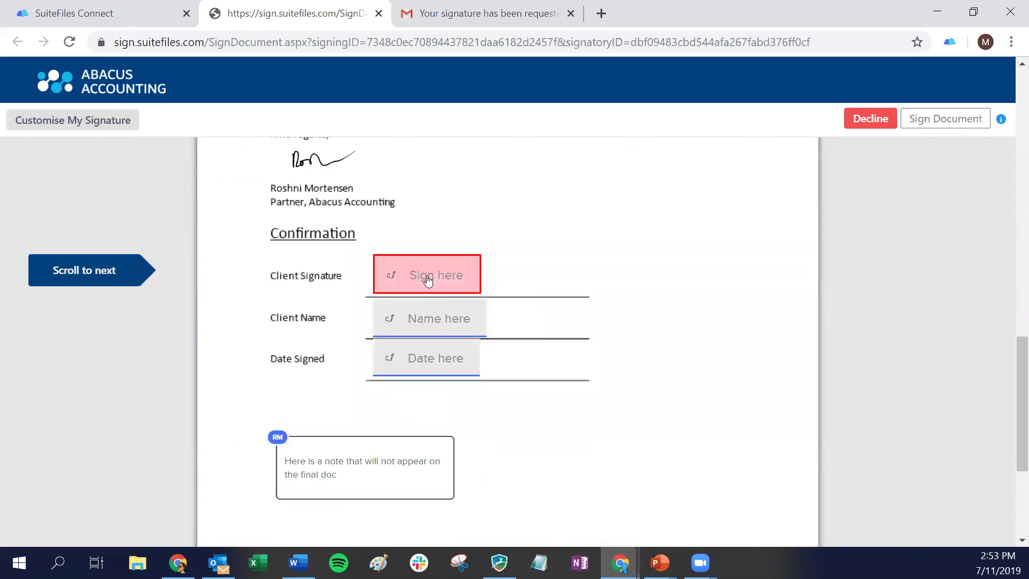
{"action": "left_click", "coordinate": [446, 278]}
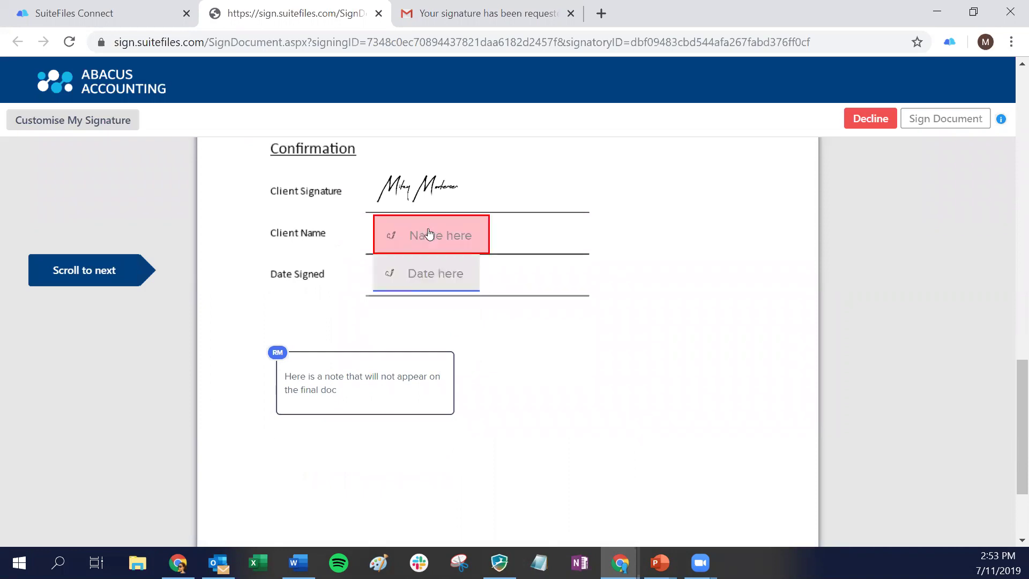
{"action": "left_click", "coordinate": [416, 237]}
{"action": "left_click", "coordinate": [435, 276]}
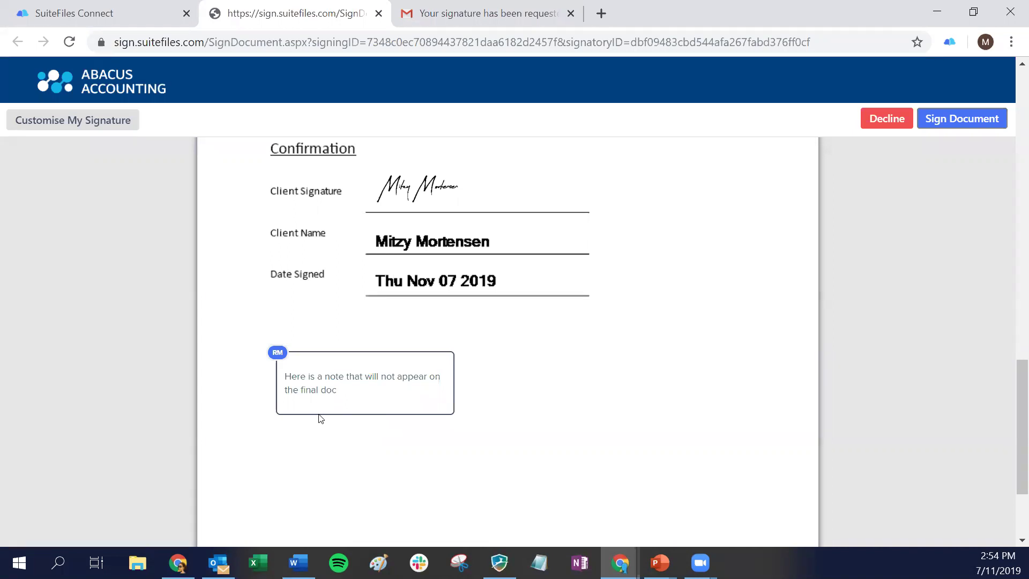
Replace the client's generated signature with a custom one through Mobile Setup, discarding a trial drawing
{"action": "left_click", "coordinate": [65, 126]}
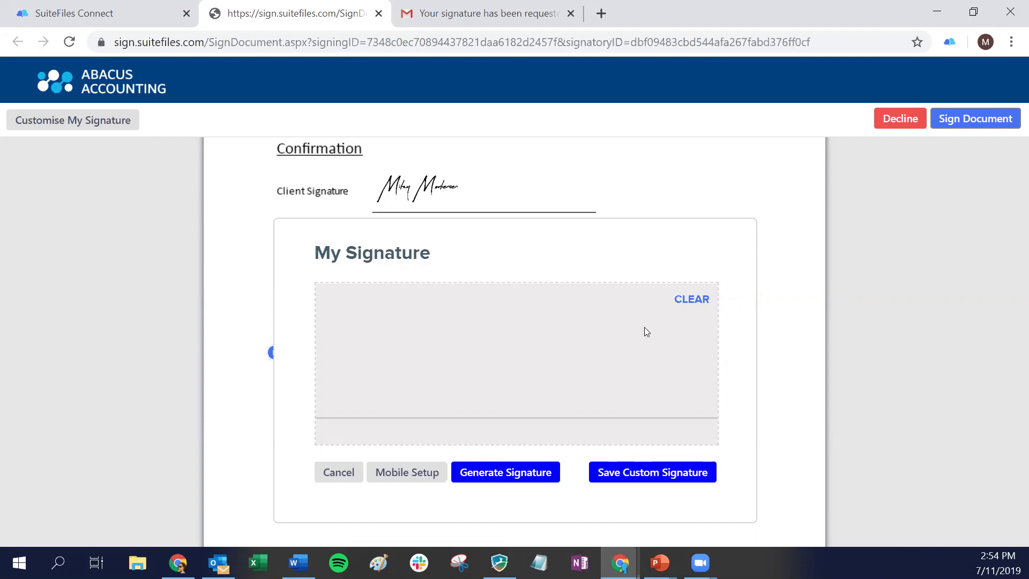
{"action": "mouse_move", "coordinate": [378, 320]}
{"action": "left_mouse_down"}
{"action": "mouse_move", "coordinate": [368, 381]}
{"action": "mouse_move", "coordinate": [397, 325]}
{"action": "left_mouse_up"}
{"action": "left_click_drag", "start_coordinate": [429, 363], "coordinate": [603, 370]}
{"action": "left_click", "coordinate": [697, 302]}
{"action": "left_click", "coordinate": [402, 482]}
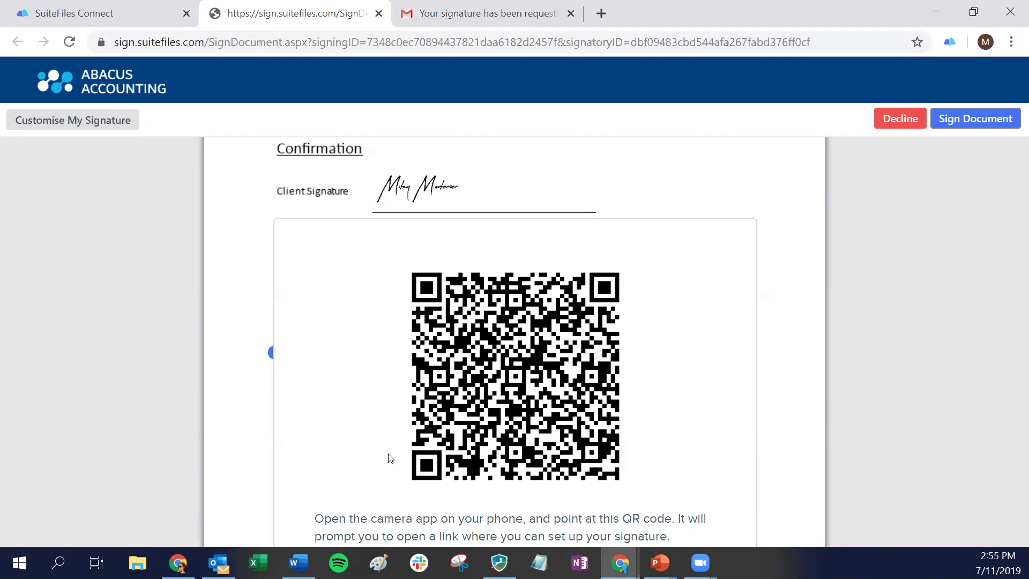
{"action": "key", "text": "ctrl+minus"}
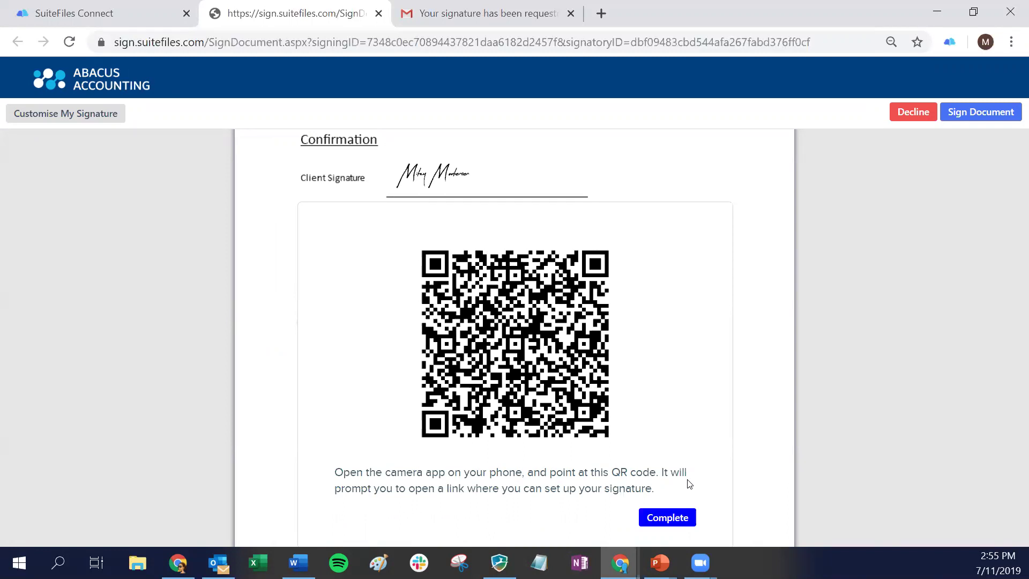
{"action": "left_click", "coordinate": [671, 520]}
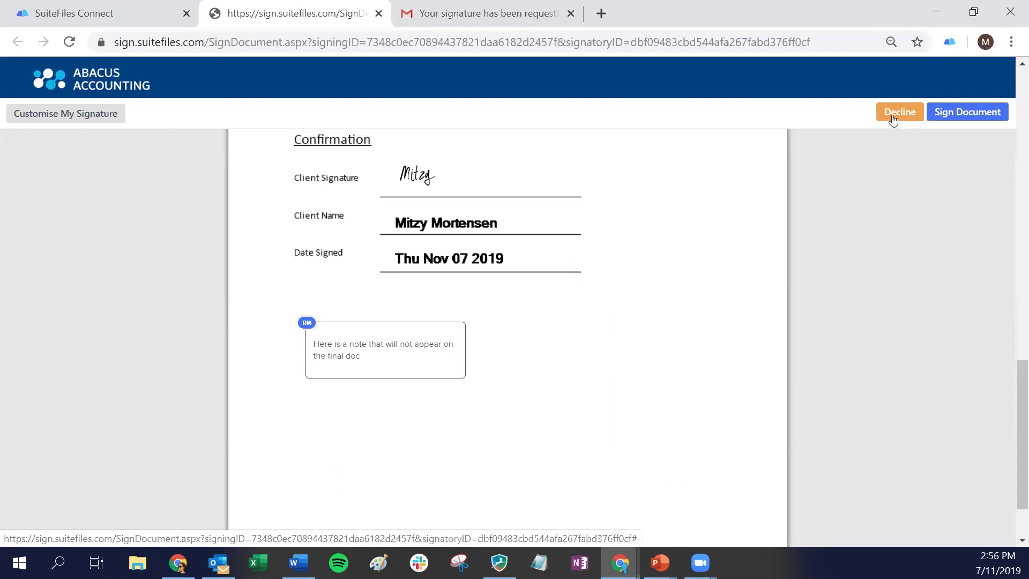
Submit the signed document, and switch back to the firm's SuiteFiles window to open the MMW Co client folder
{"action": "left_click", "coordinate": [949, 111]}
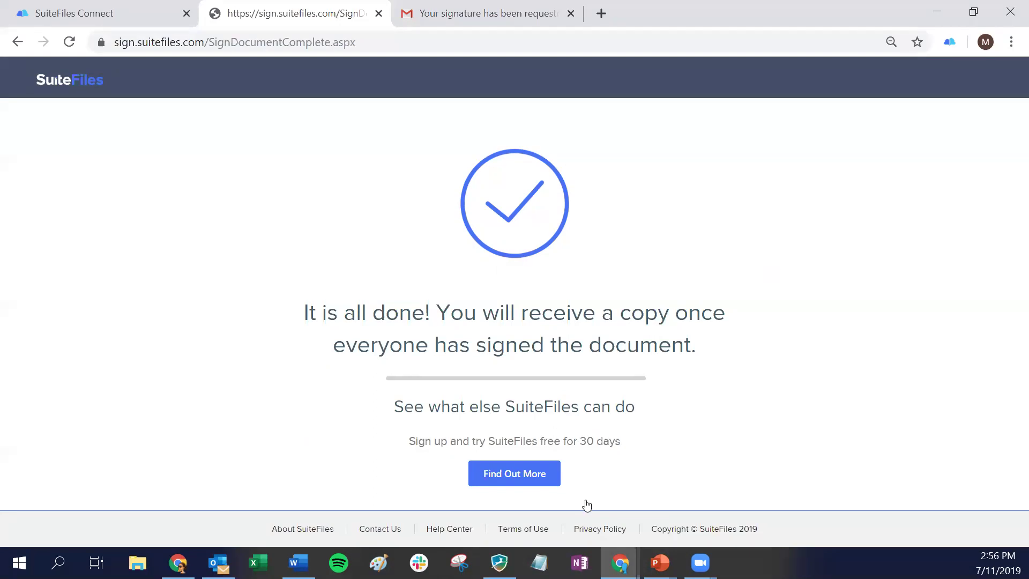
{"action": "left_click", "coordinate": [619, 563]}
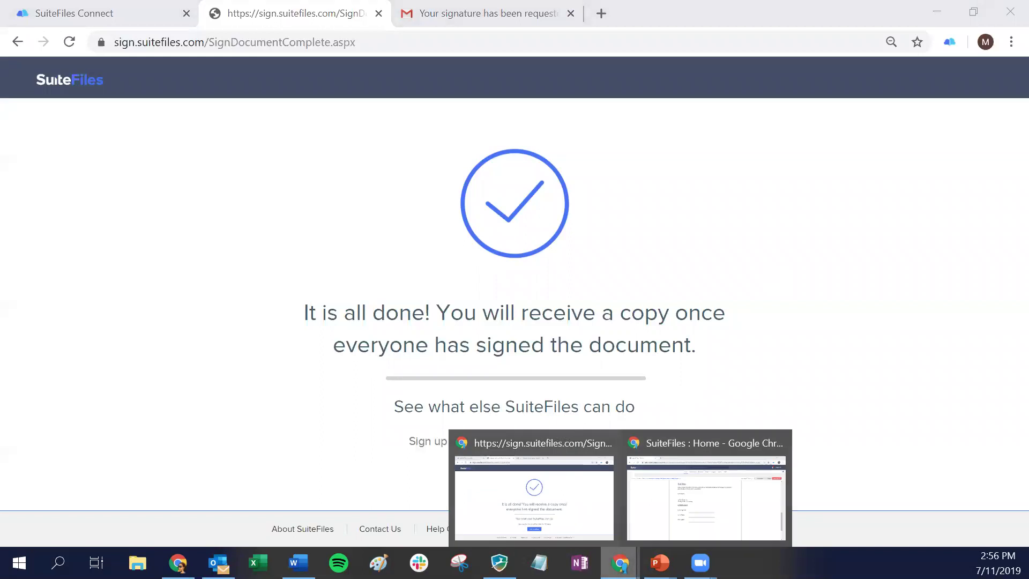
{"action": "left_click", "coordinate": [672, 442]}
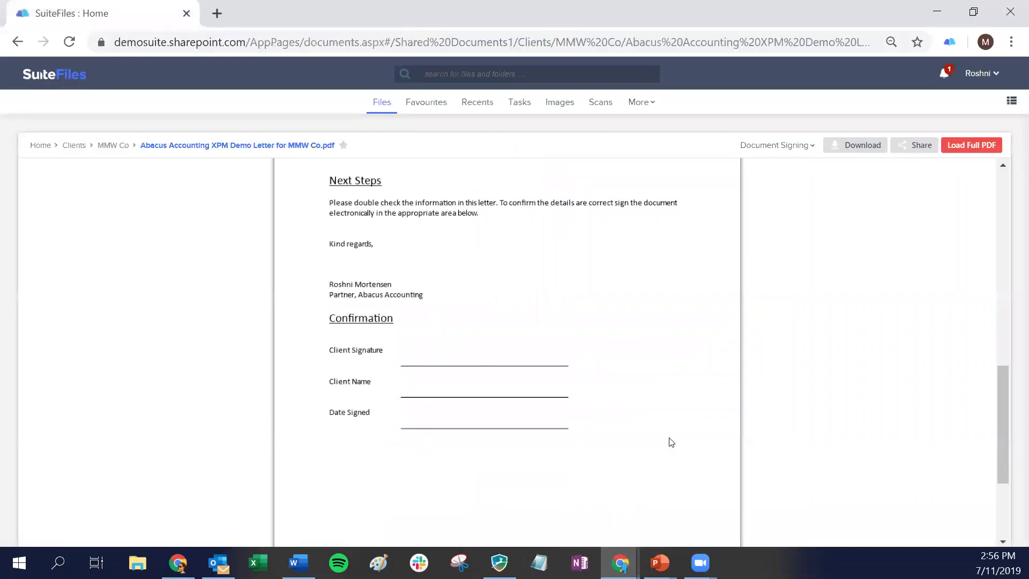
{"action": "left_click", "coordinate": [119, 154]}
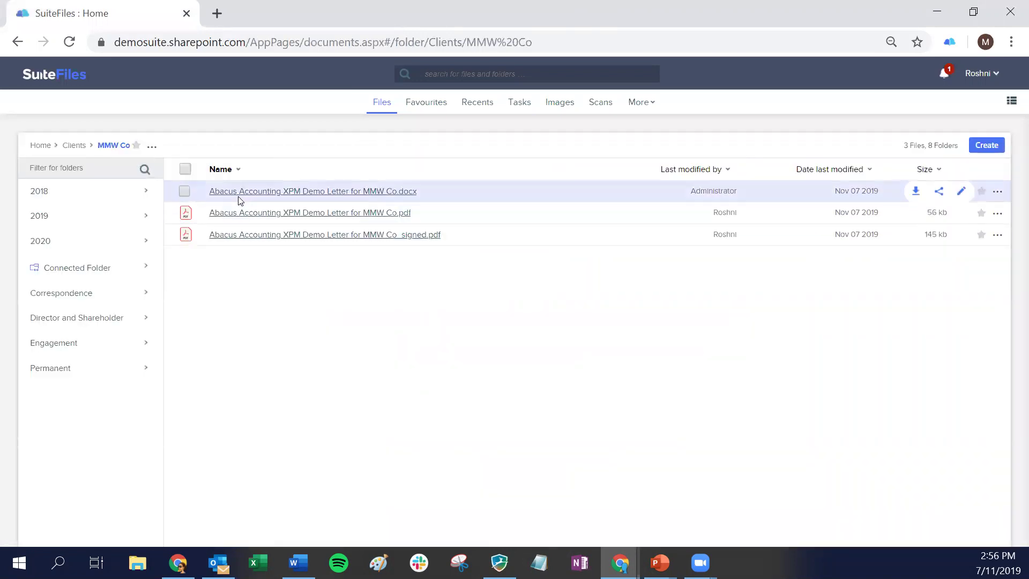
Open the signed PDF of the MMW Co demo letter and review it through to the signatures and digital signing stamp
{"action": "left_click", "coordinate": [300, 235]}
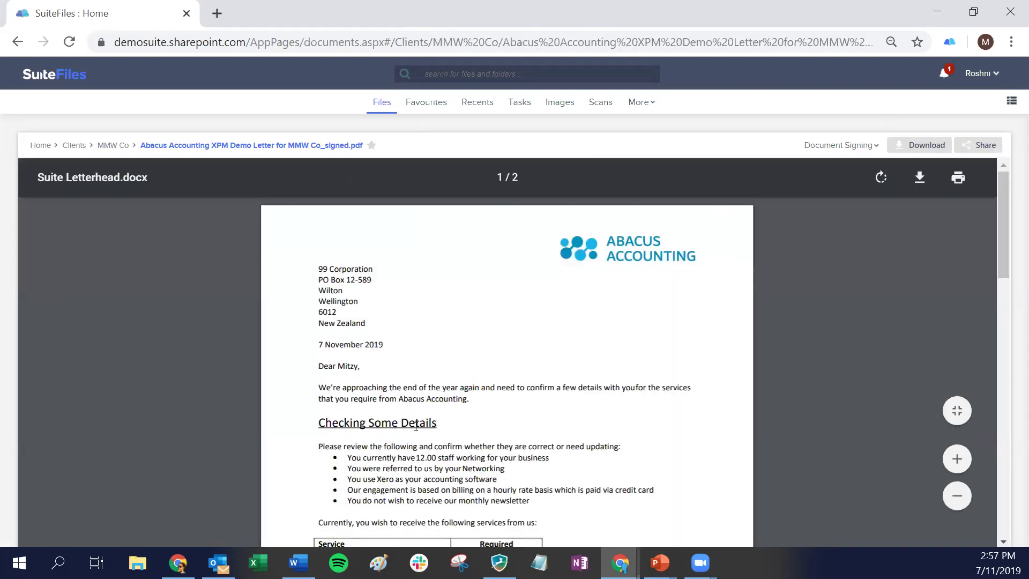
{"action": "scroll", "coordinate": [527, 374], "scroll_direction": "down", "scroll_amount": 15}
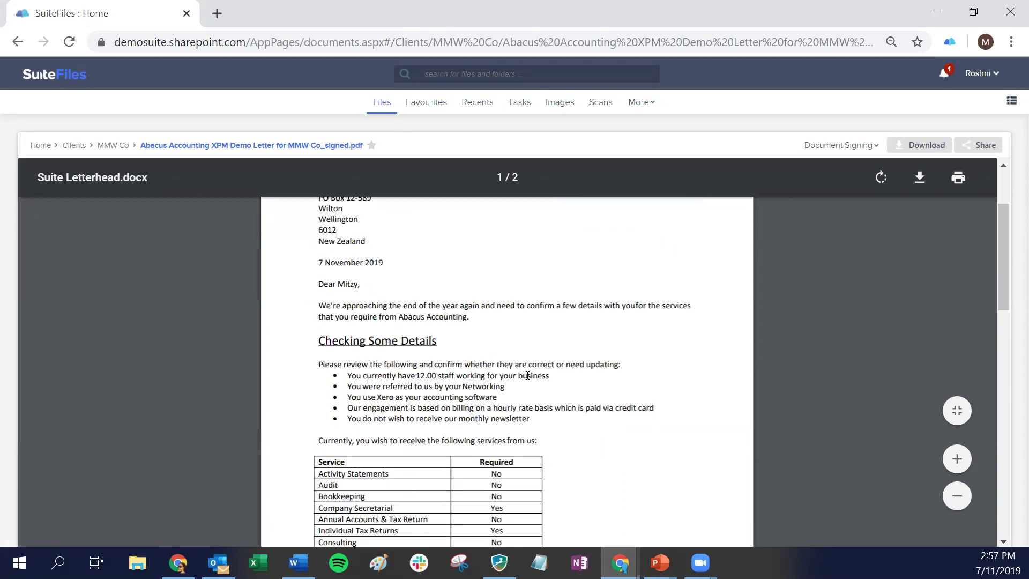
{"action": "scroll", "coordinate": [529, 371], "scroll_direction": "down", "scroll_amount": 1}
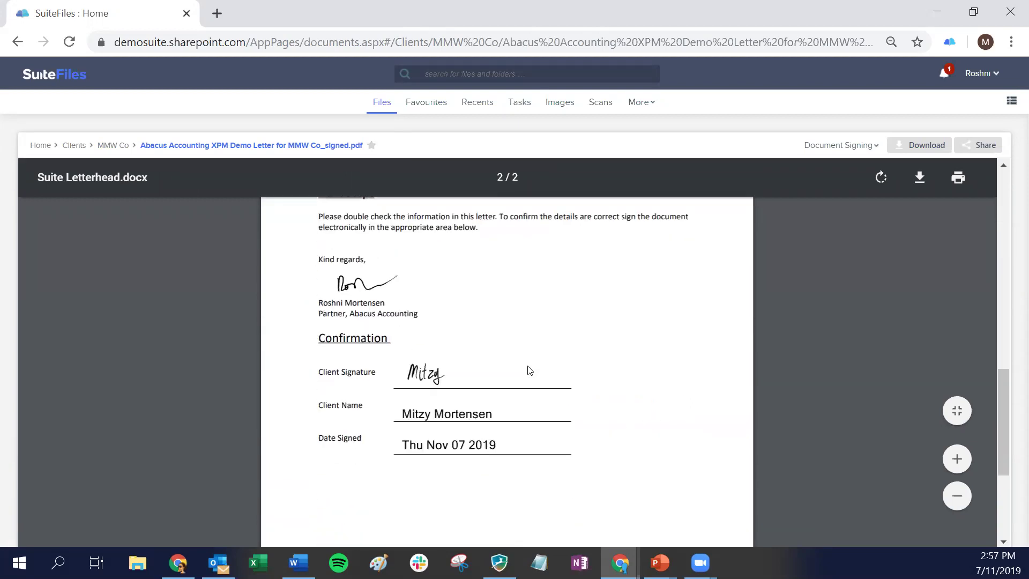
{"action": "scroll", "coordinate": [630, 414], "scroll_direction": "down", "scroll_amount": 4}
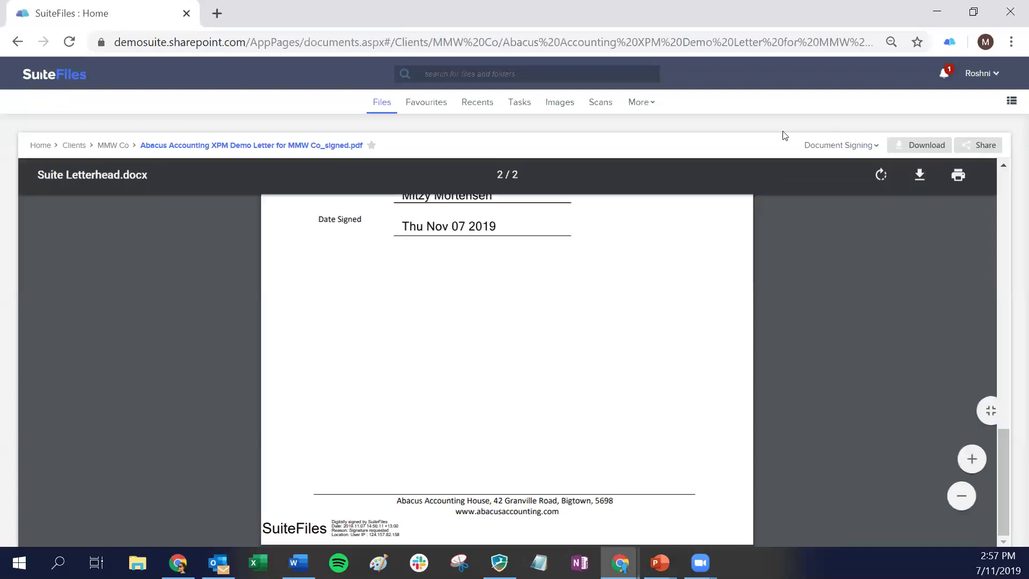
View the drawing and mobile setup options for the signature in User Profile Settings, and close the settings without changes
{"action": "left_click", "coordinate": [980, 74]}
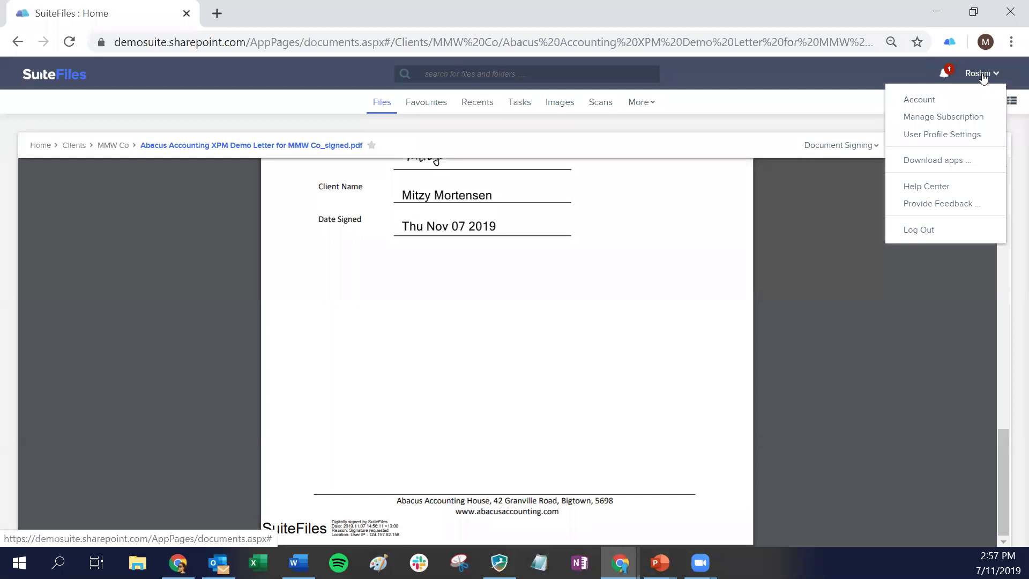
{"action": "left_click", "coordinate": [932, 134]}
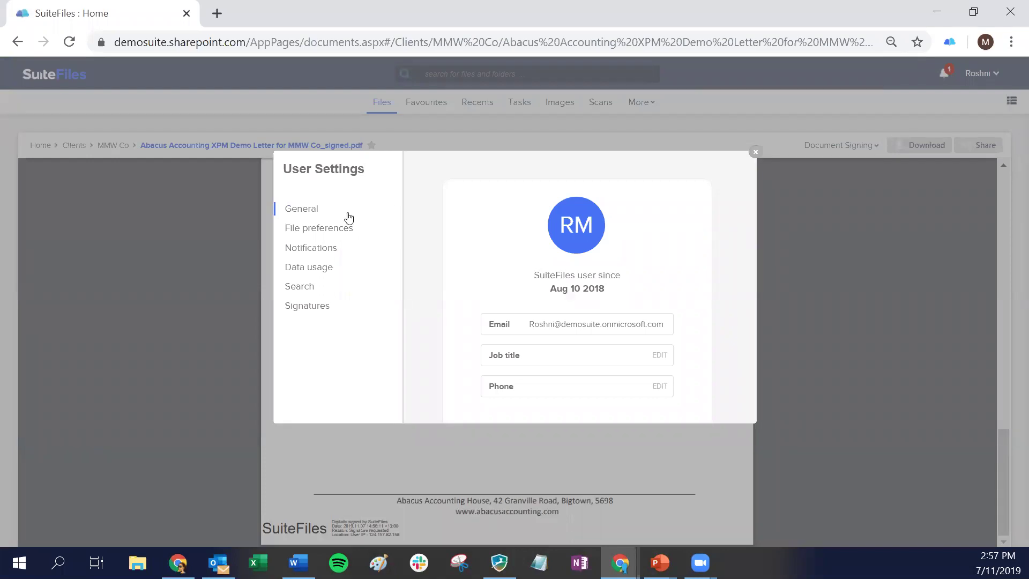
{"action": "left_click", "coordinate": [301, 311]}
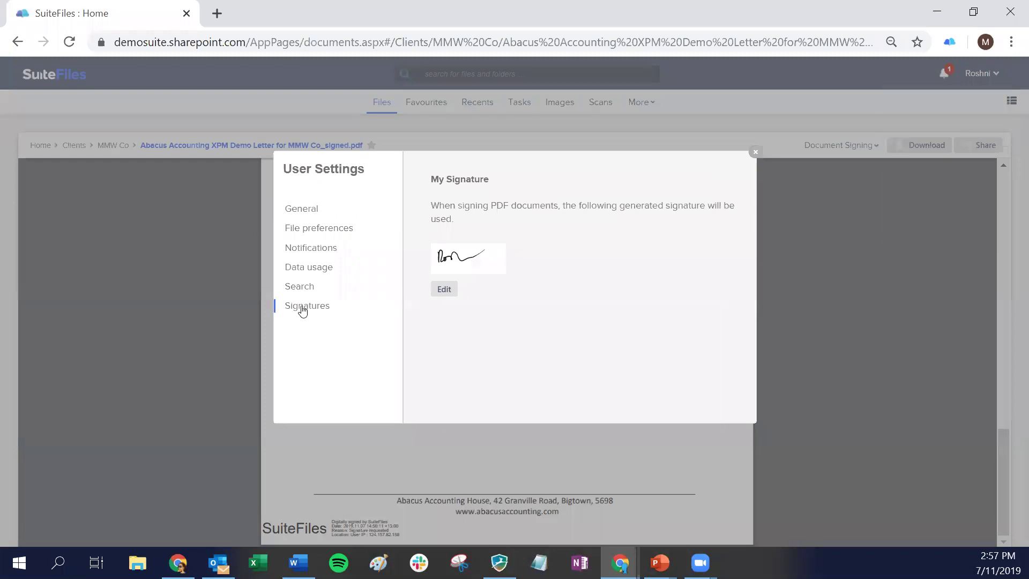
{"action": "left_click", "coordinate": [444, 289]}
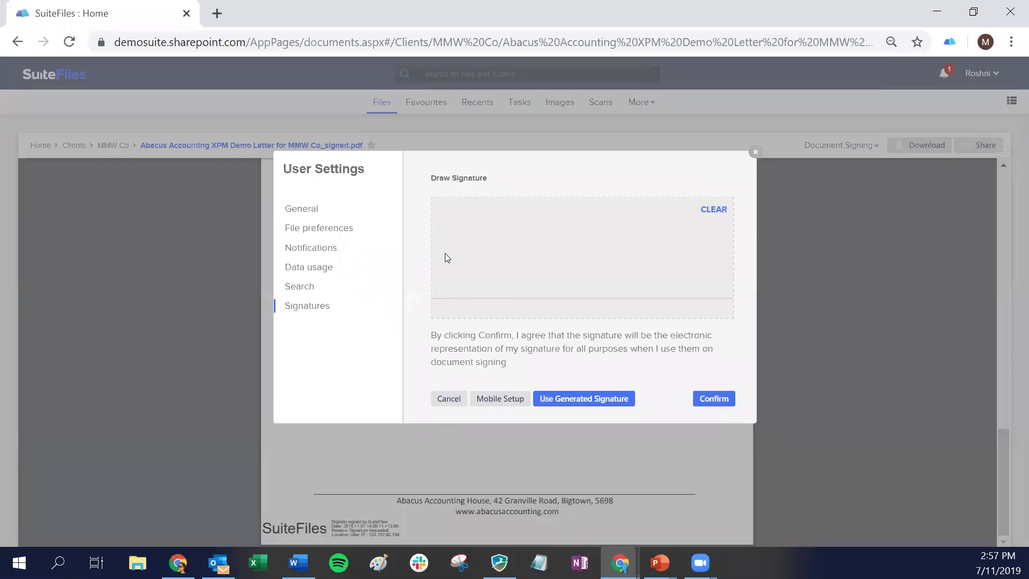
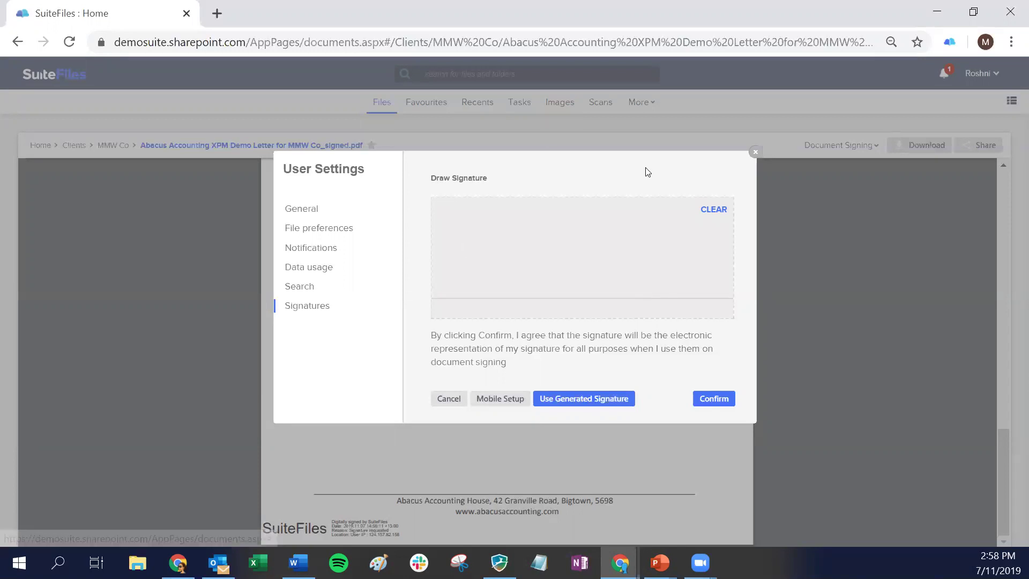
{"action": "left_click", "coordinate": [755, 153]}
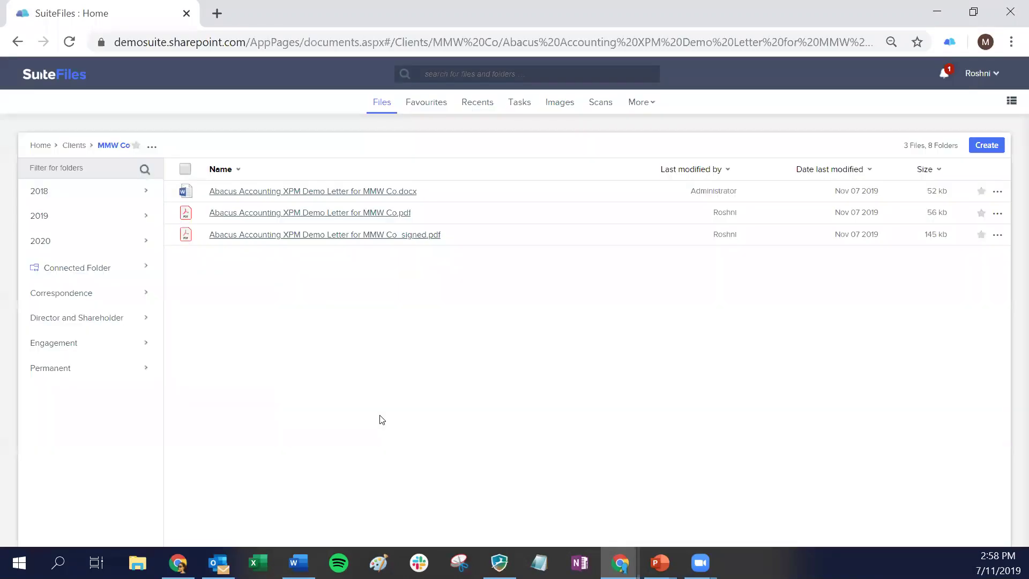
Open the Document Signing overview and look through the list of all signature requests
{"action": "left_click", "coordinate": [646, 106]}
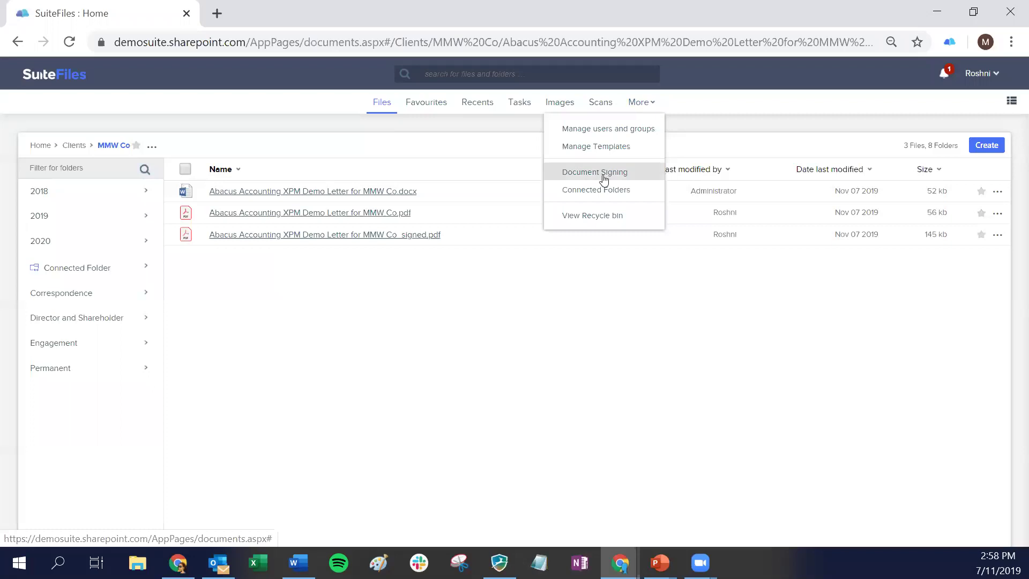
{"action": "left_click", "coordinate": [622, 176]}
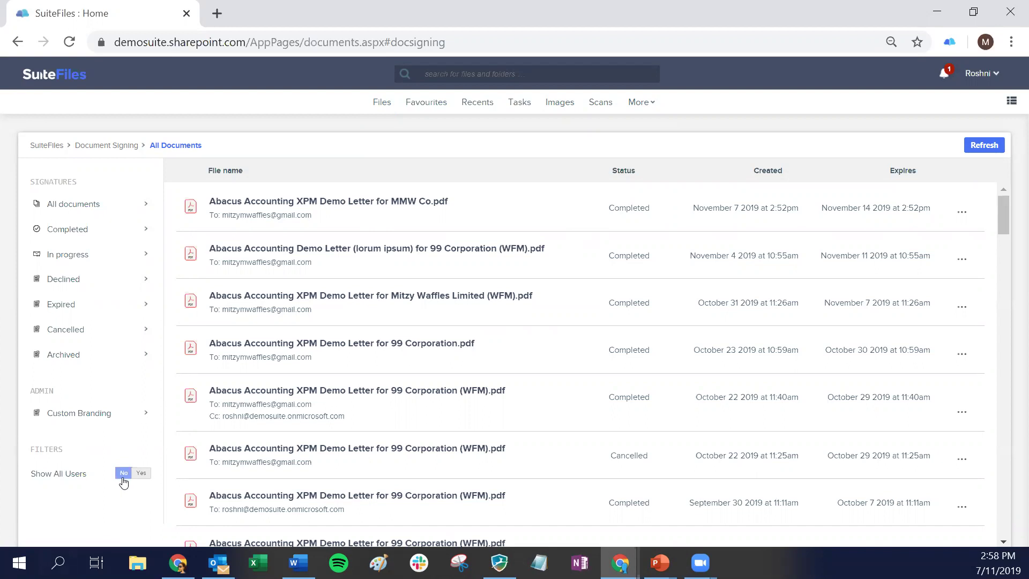
{"action": "scroll", "coordinate": [471, 374], "scroll_direction": "down", "scroll_amount": 5}
{"action": "scroll", "coordinate": [469, 348], "scroll_direction": "up", "scroll_amount": 5}
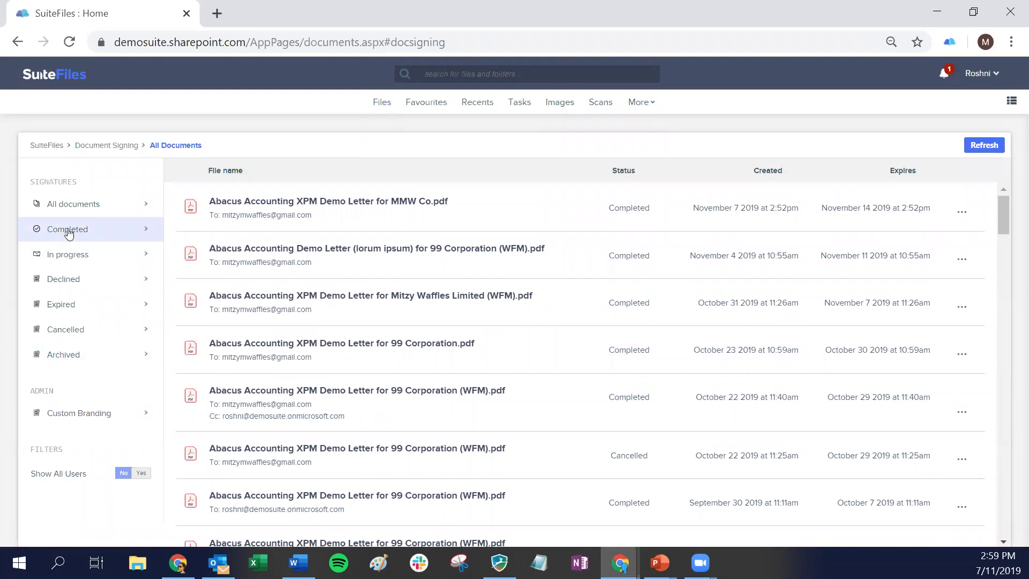
Review the In progress, Declined, Expired and Cancelled signature requests, including the actions available for the first expired and the cancelled request
{"action": "left_click", "coordinate": [77, 256]}
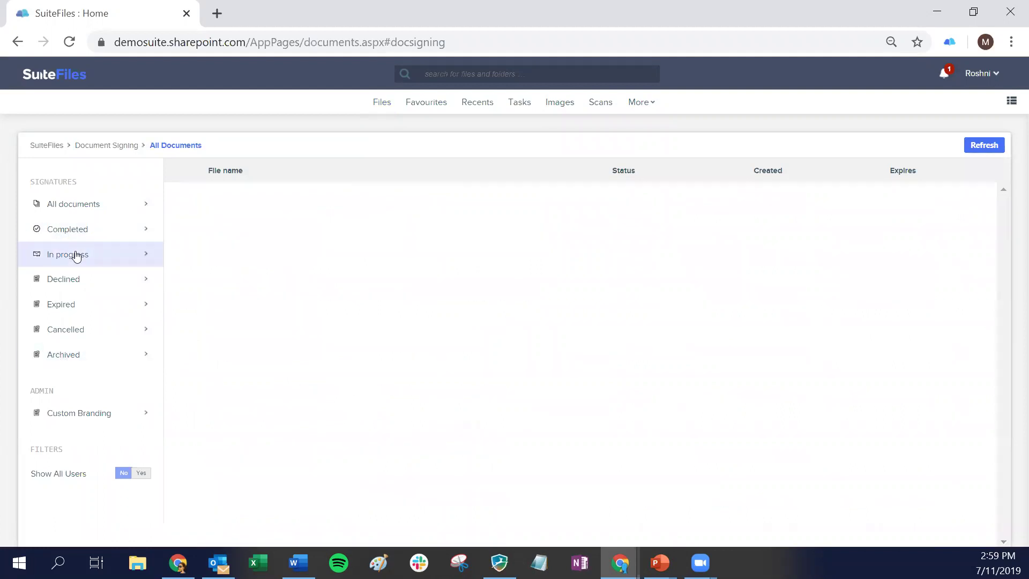
{"action": "left_click", "coordinate": [62, 285]}
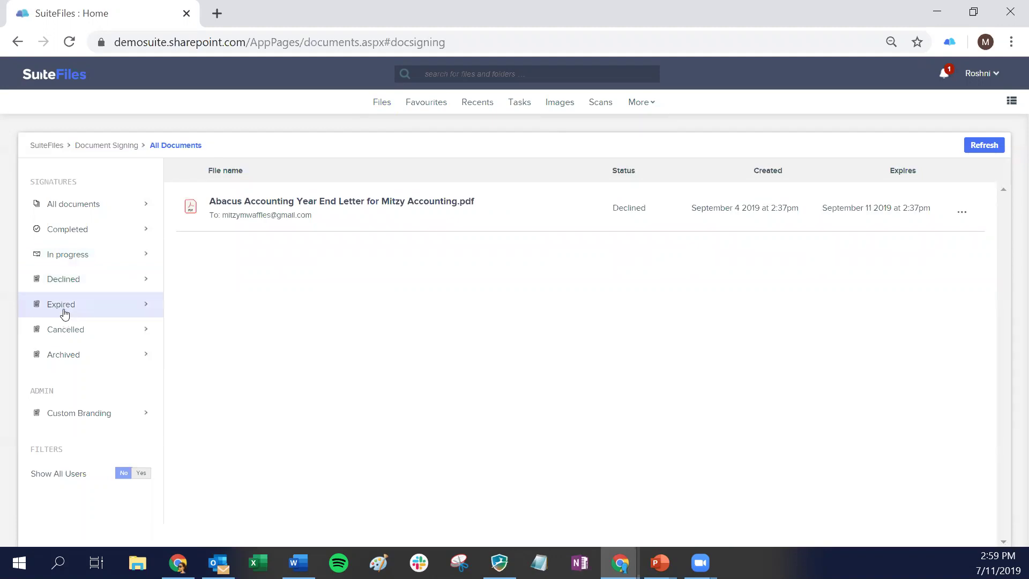
{"action": "left_click", "coordinate": [64, 313]}
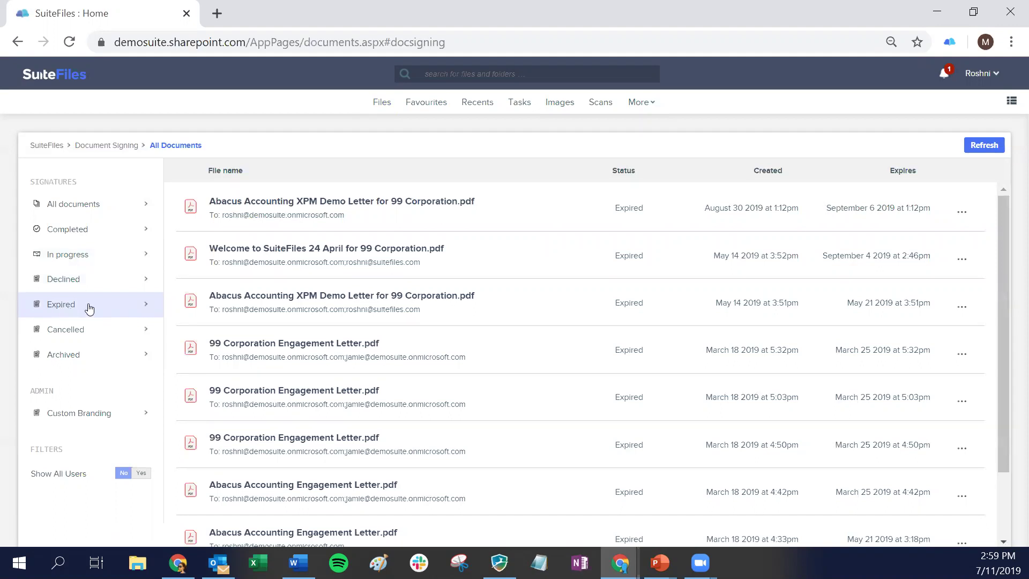
{"action": "left_click", "coordinate": [962, 214]}
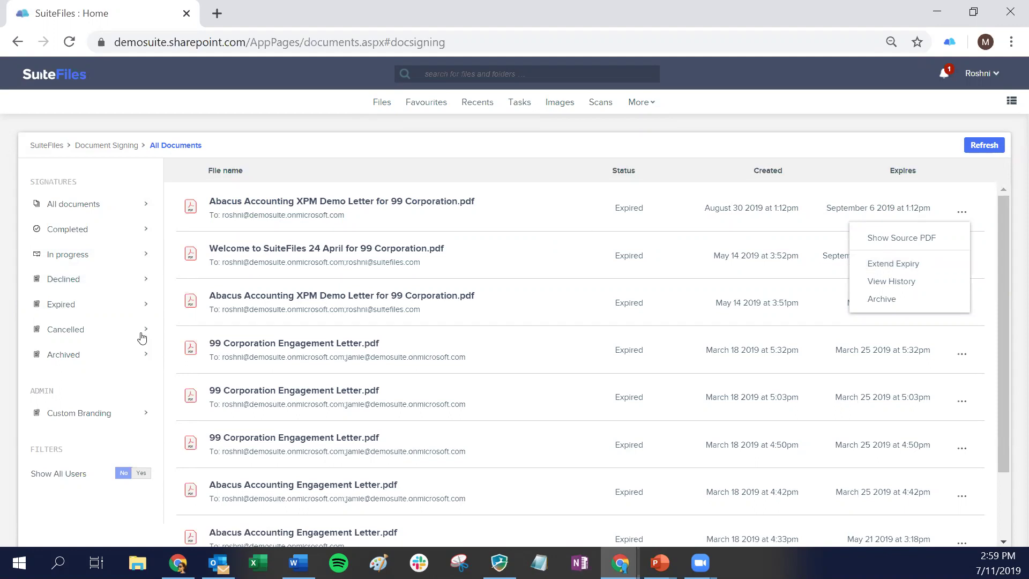
{"action": "left_click", "coordinate": [65, 328]}
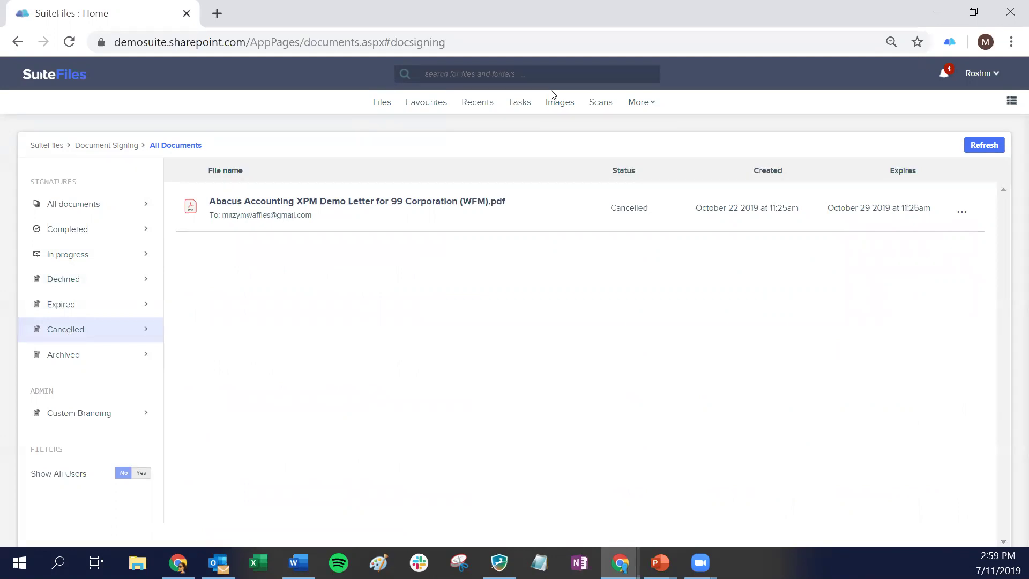
{"action": "left_click", "coordinate": [961, 215]}
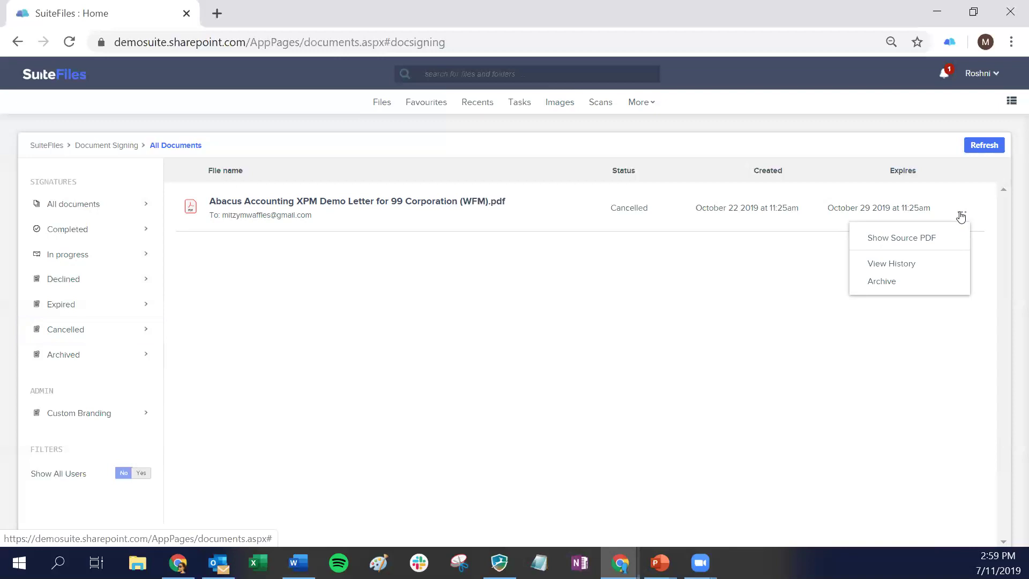
Archive the completed signature request Abacus Accounting Demo Letter (lorum ipsum) for 99 Corporation (WFM).pdf
{"action": "left_click", "coordinate": [75, 230]}
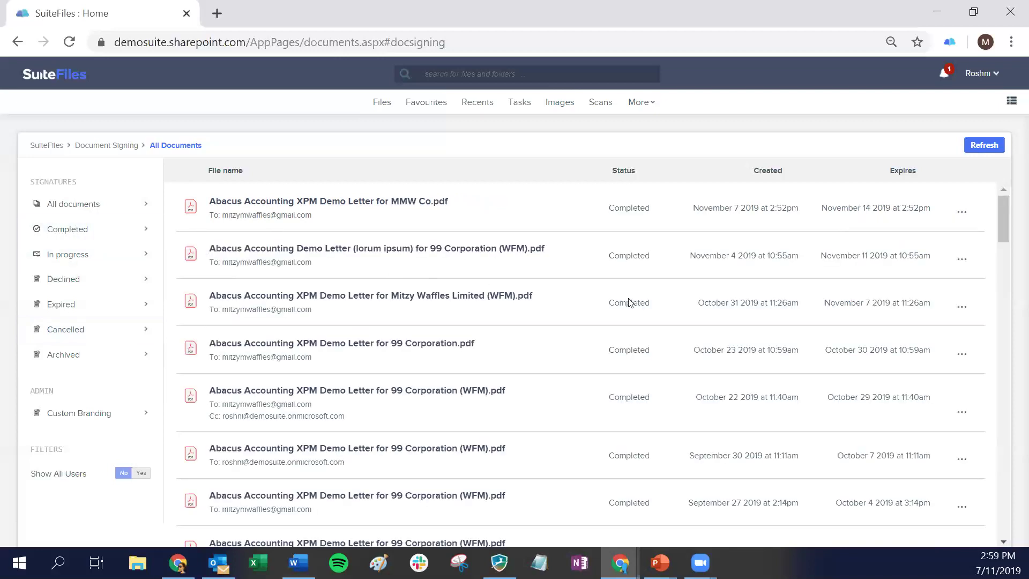
{"action": "left_click", "coordinate": [963, 264]}
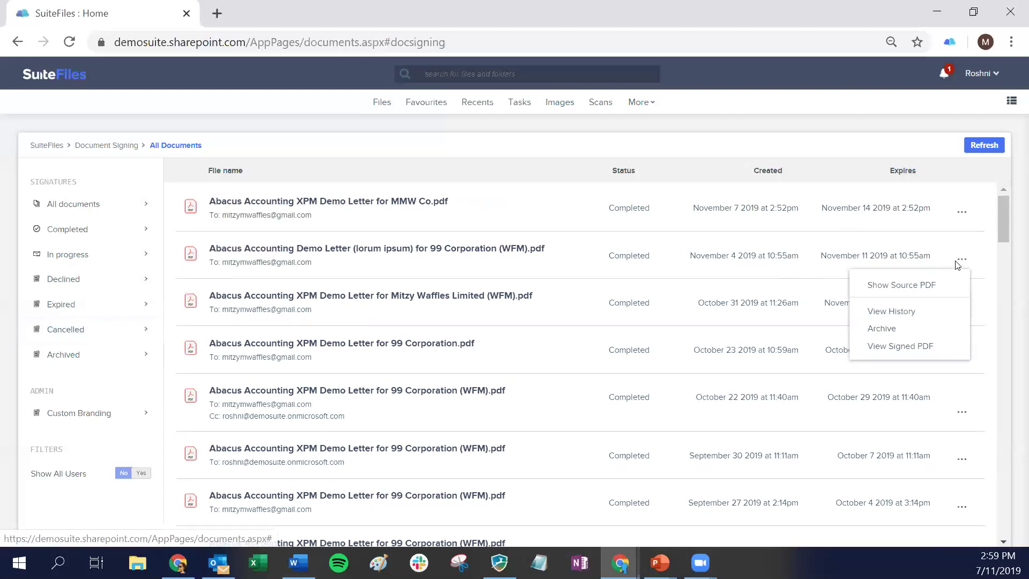
{"action": "left_click", "coordinate": [882, 329]}
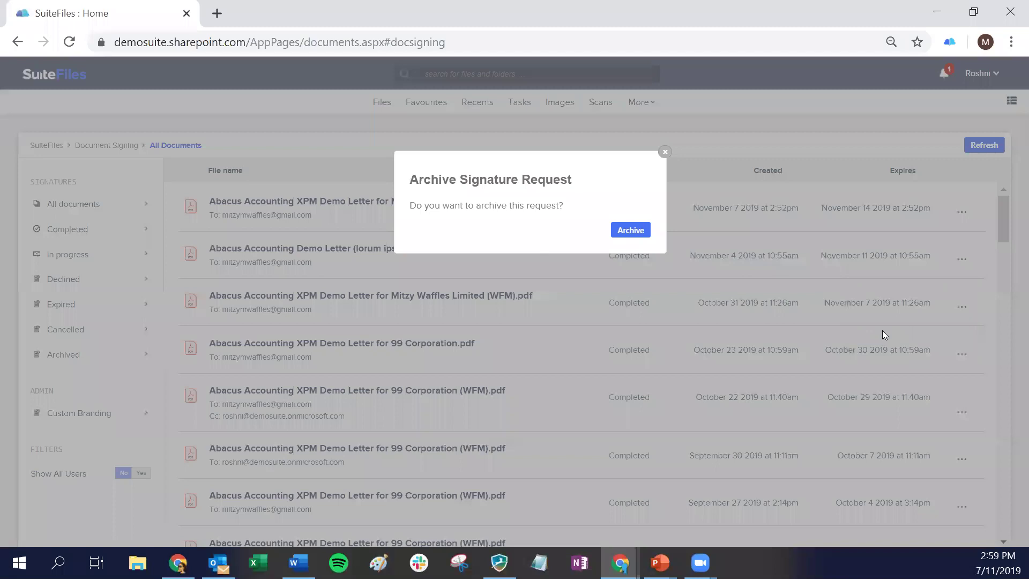
{"action": "left_click", "coordinate": [641, 235]}
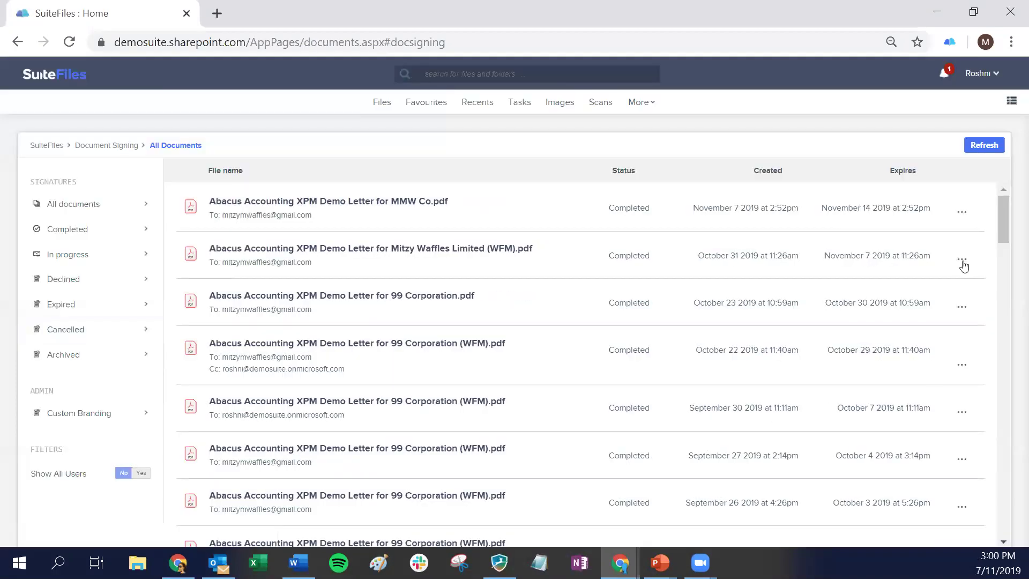
Archive the completed signature request for Mitzy Waffles Limited (WFM) and show the Archived requests
{"action": "left_click", "coordinate": [962, 263]}
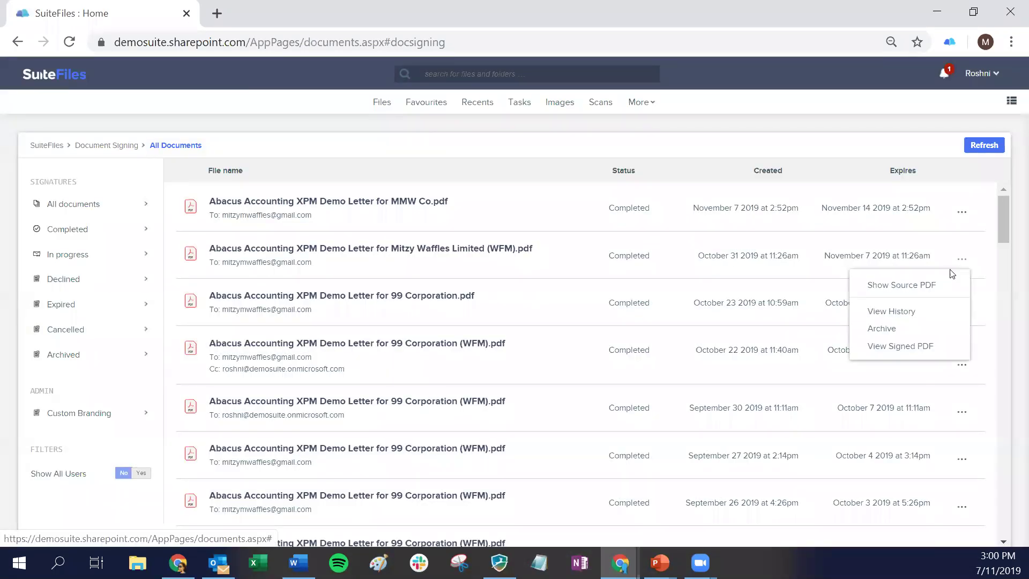
{"action": "left_click", "coordinate": [880, 329]}
{"action": "left_click", "coordinate": [636, 231]}
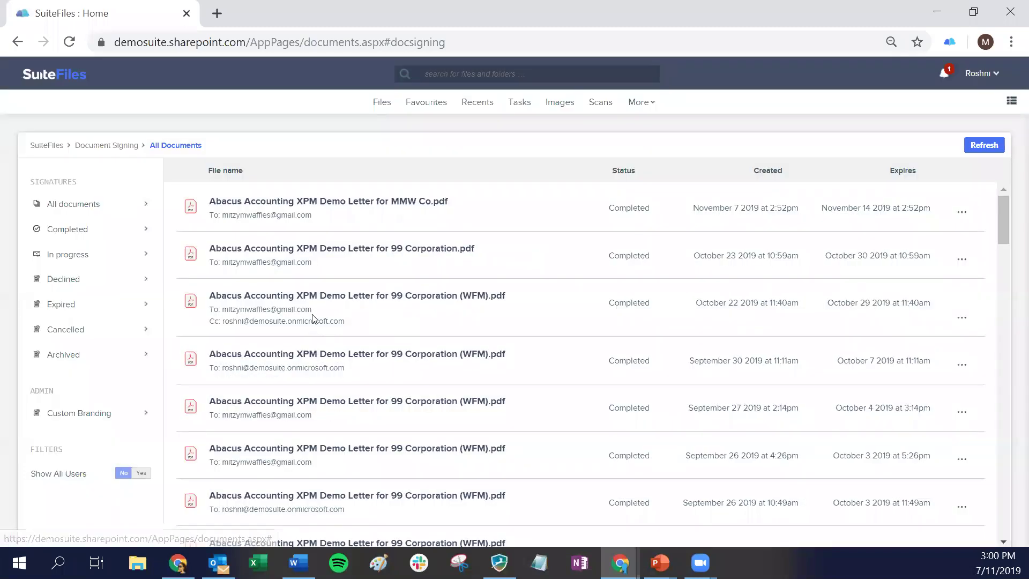
{"action": "left_click", "coordinate": [76, 362]}
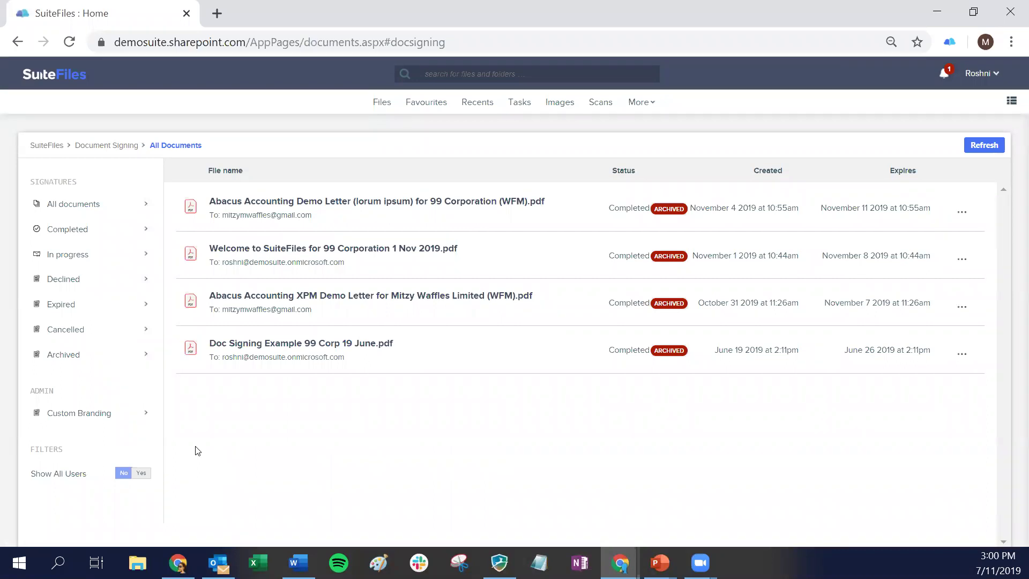
Open the Custom Branding settings and view the primary colour picker, closing it without changing the colour
{"action": "left_click", "coordinate": [72, 416]}
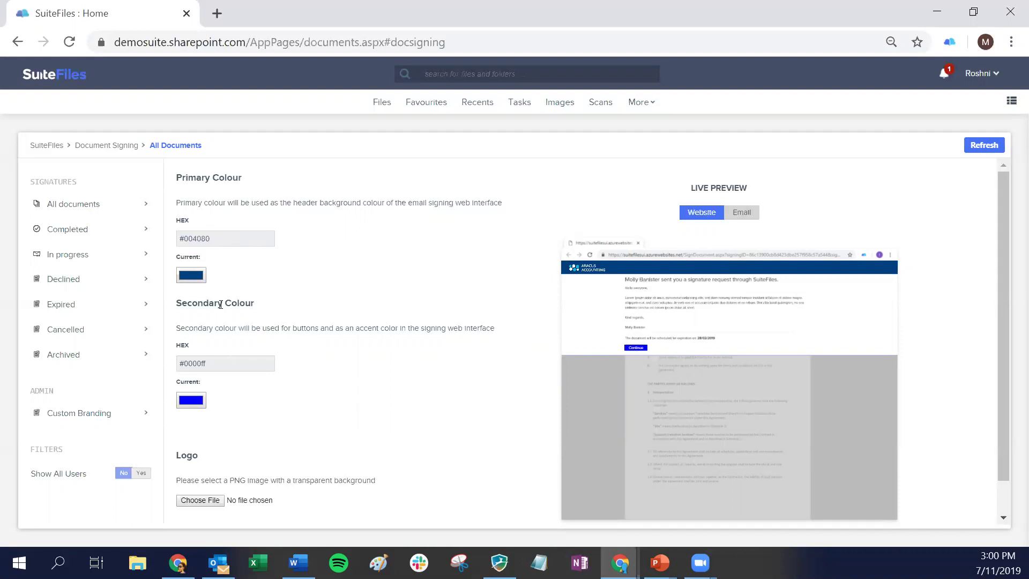
{"action": "left_click_drag", "start_coordinate": [219, 238], "coordinate": [180, 242]}
{"action": "left_click", "coordinate": [191, 276]}
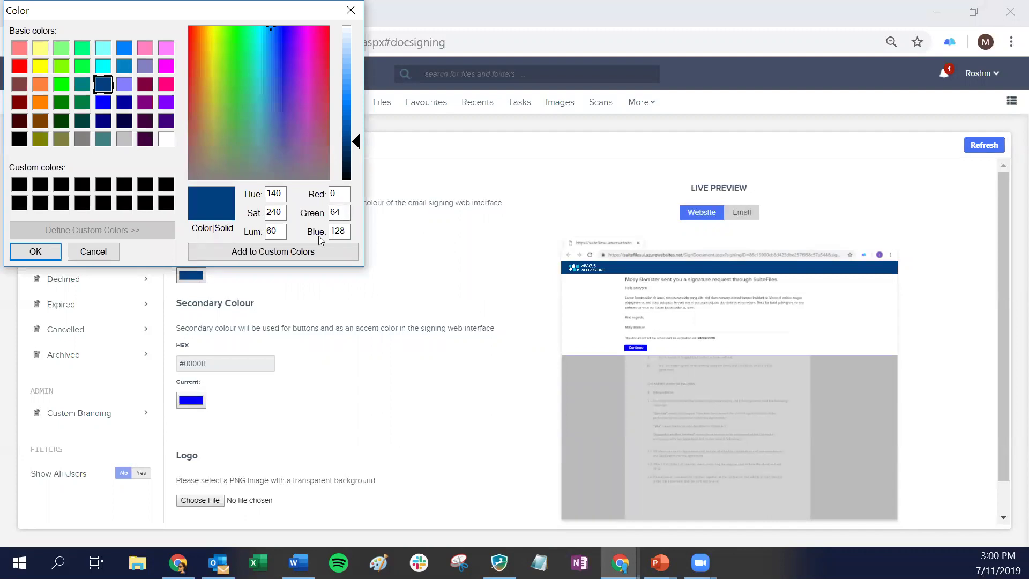
{"action": "left_click", "coordinate": [346, 15]}
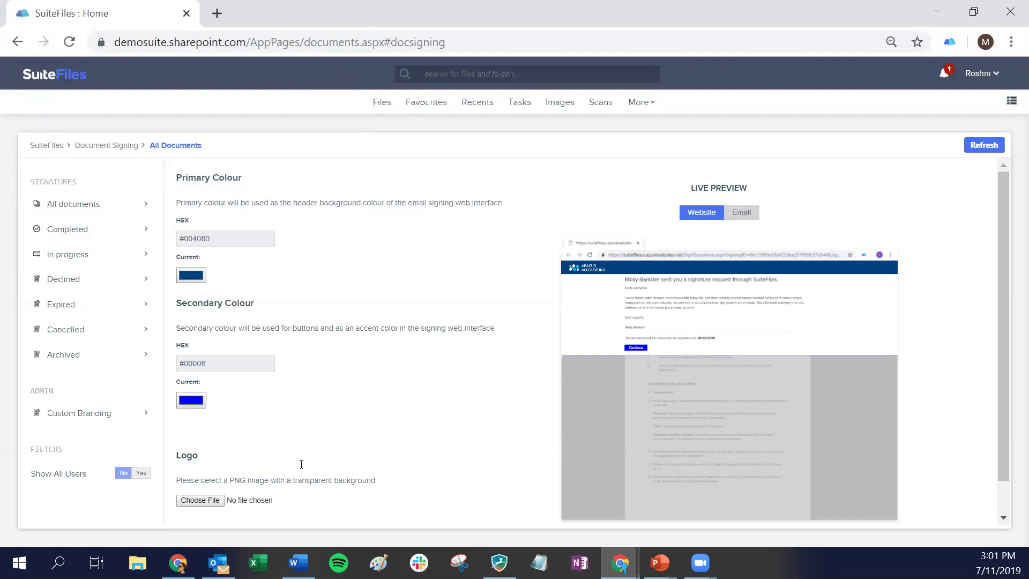
Examine the Custom Branding live preview for the signing email and the signing website
{"action": "scroll", "coordinate": [276, 385], "scroll_direction": "down", "scroll_amount": 1}
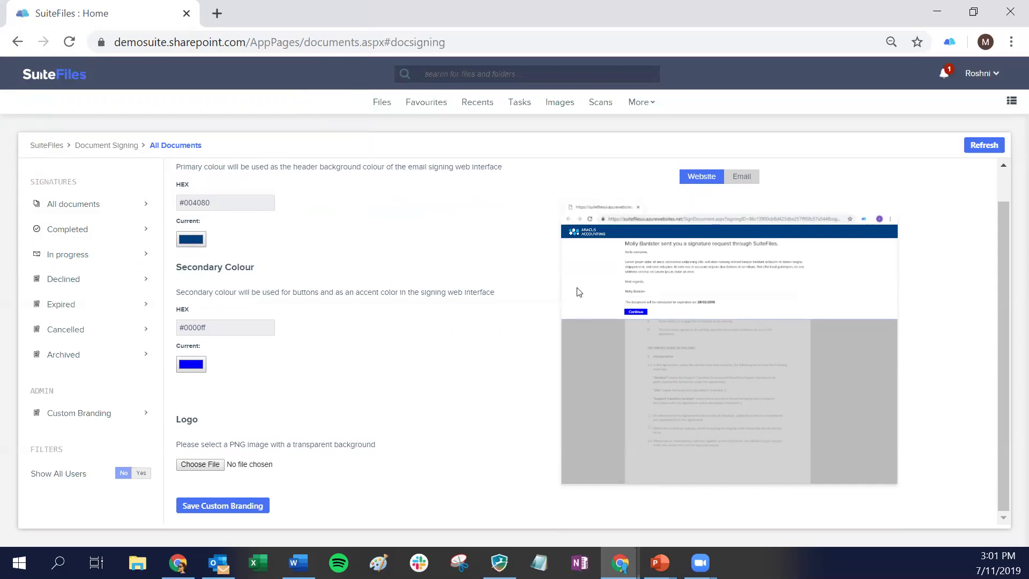
{"action": "left_click", "coordinate": [742, 182]}
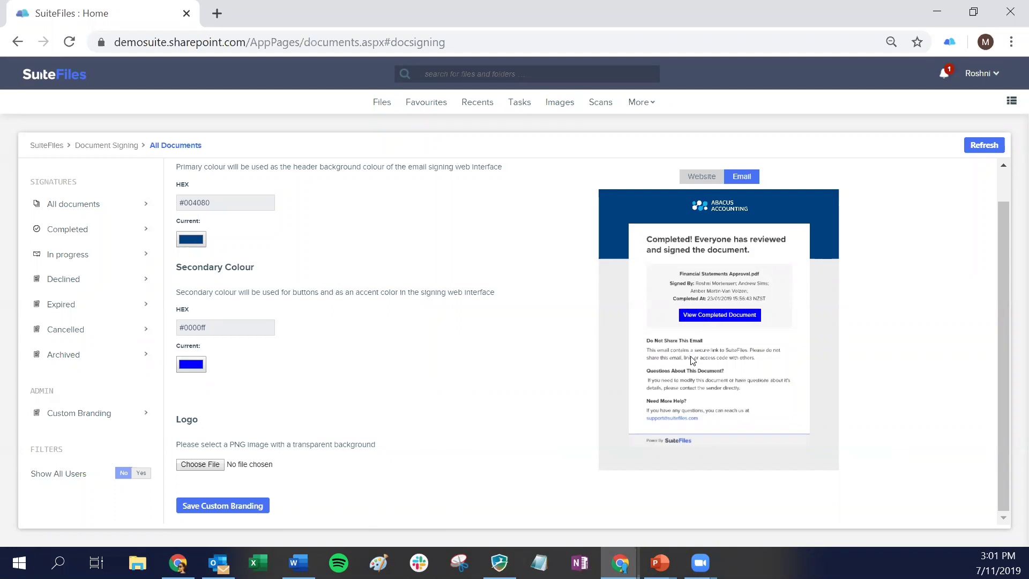
{"action": "left_click", "coordinate": [979, 75]}
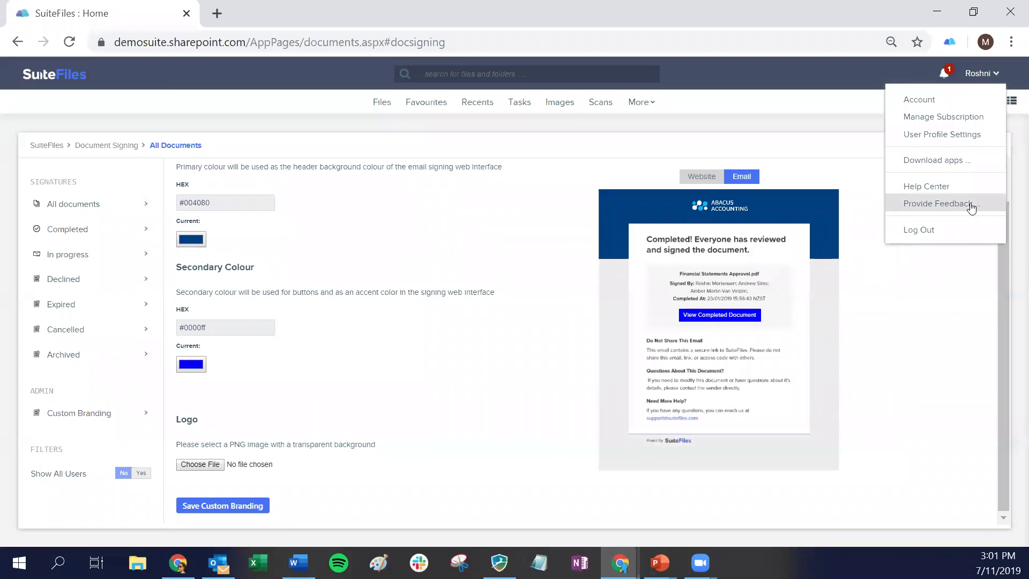
{"action": "left_click", "coordinate": [920, 343]}
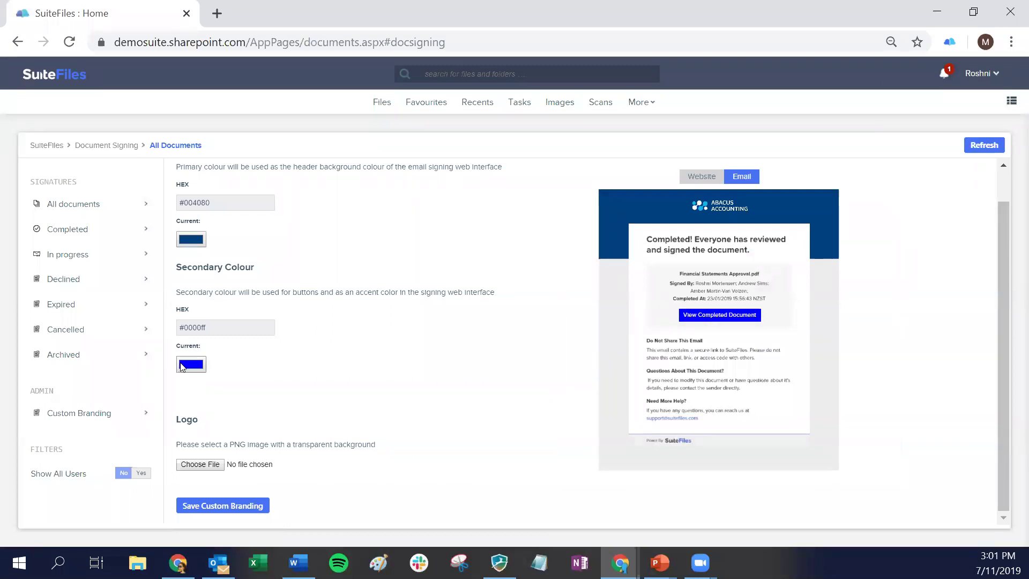
{"action": "left_click", "coordinate": [711, 178]}
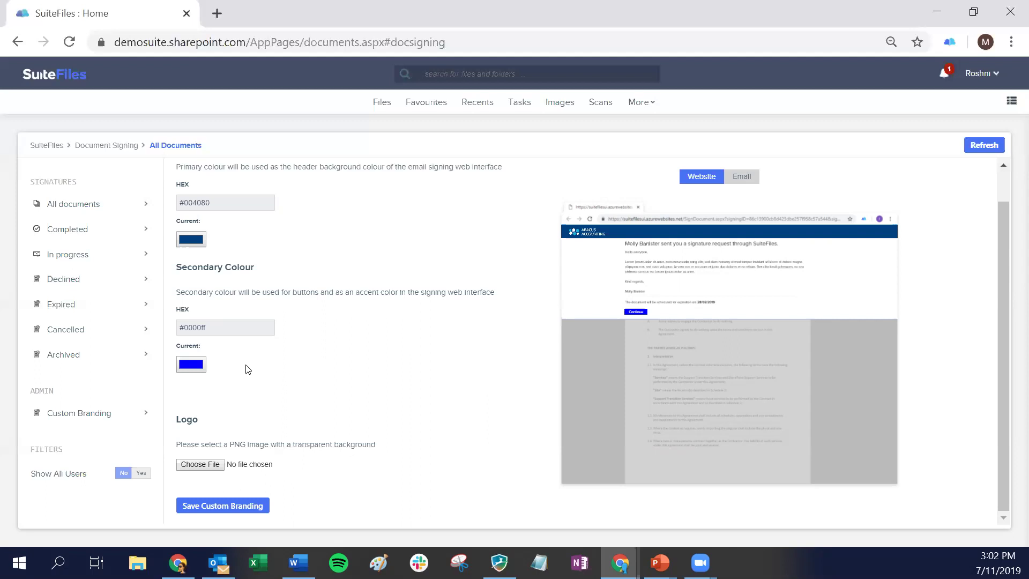
In Manage users and groups, open the chosen user's permissions and allow that user to change custom branding settings
{"action": "left_click", "coordinate": [638, 107]}
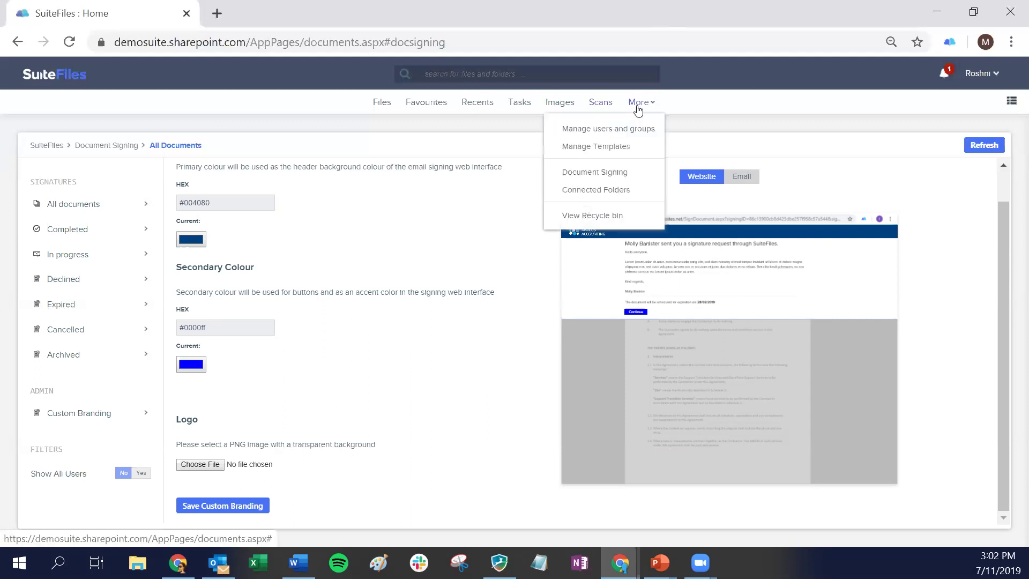
{"action": "left_click", "coordinate": [600, 129]}
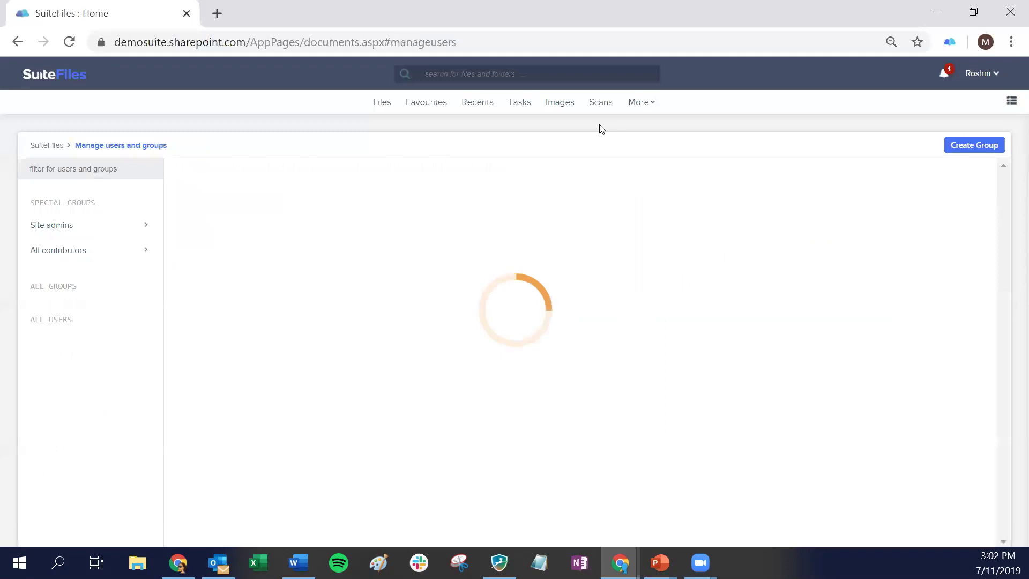
{"action": "scroll", "coordinate": [61, 408], "scroll_direction": "down", "scroll_amount": 10}
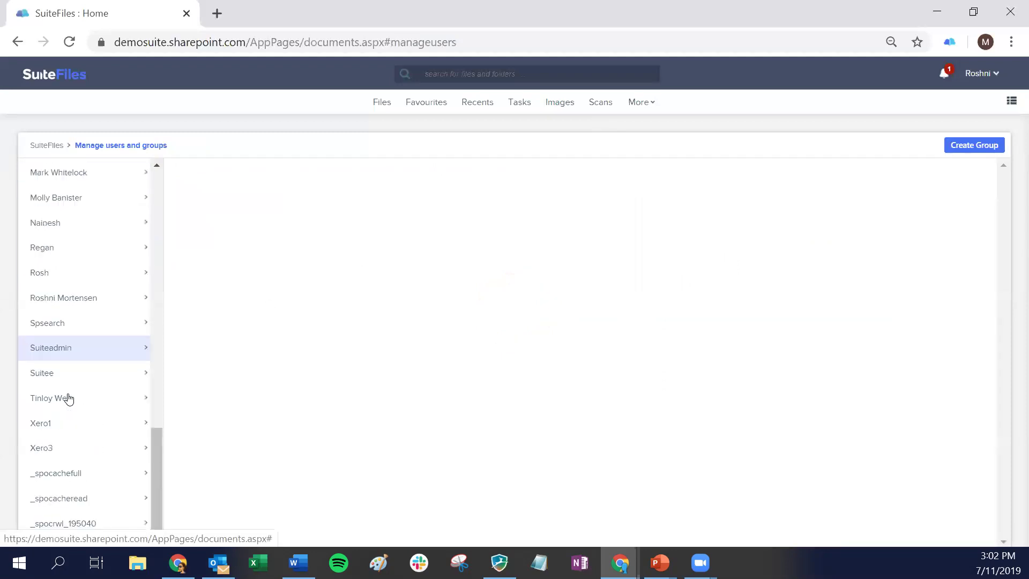
{"action": "left_click", "coordinate": [47, 291]}
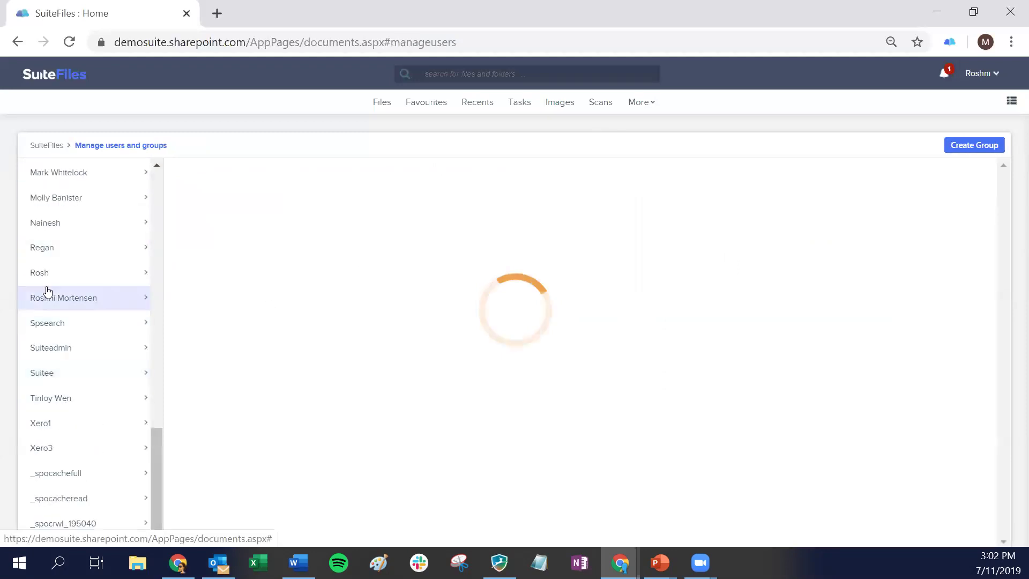
{"action": "left_click", "coordinate": [40, 273]}
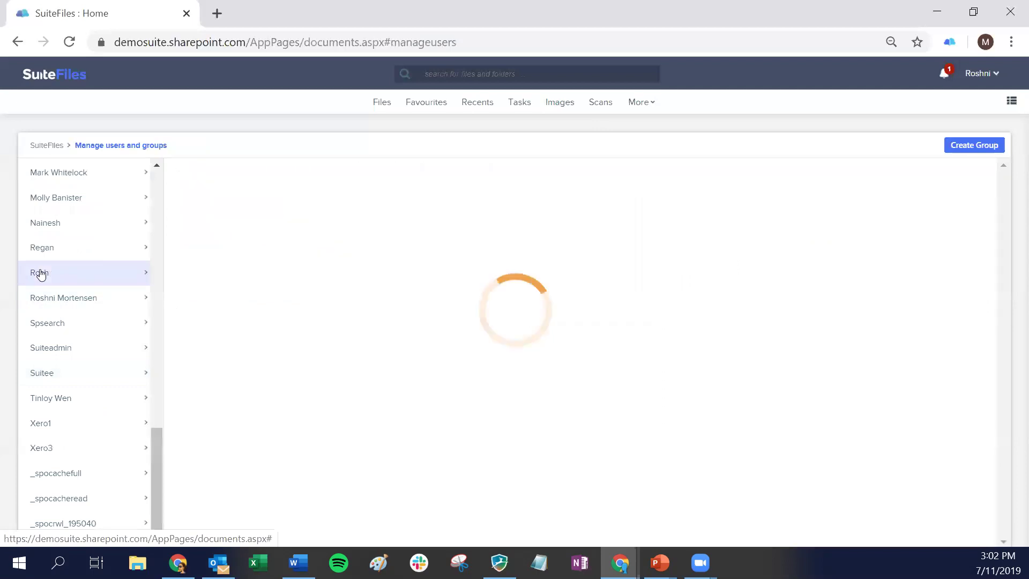
{"action": "scroll", "coordinate": [460, 322], "scroll_direction": "down", "scroll_amount": 5}
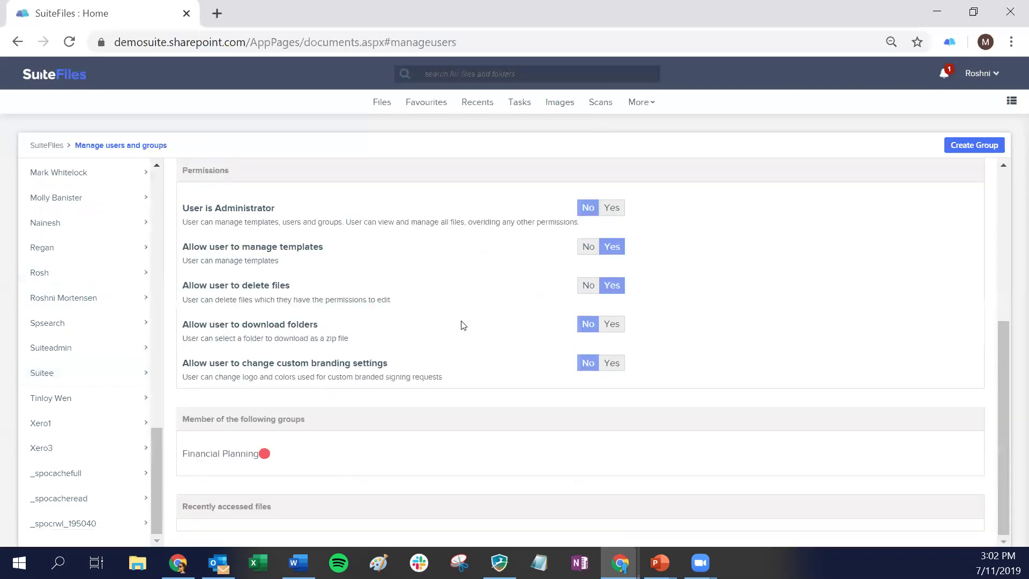
{"action": "left_click", "coordinate": [613, 366]}
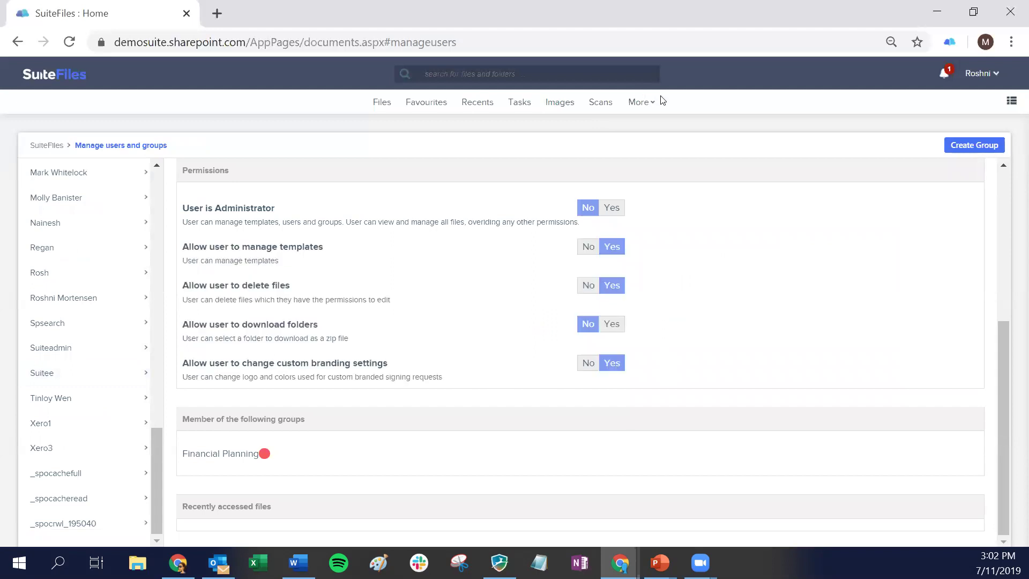
Return to the Files home, then switch to the running PowerPoint slide show and advance to the "Any questions?" slide
{"action": "left_click", "coordinate": [390, 104]}
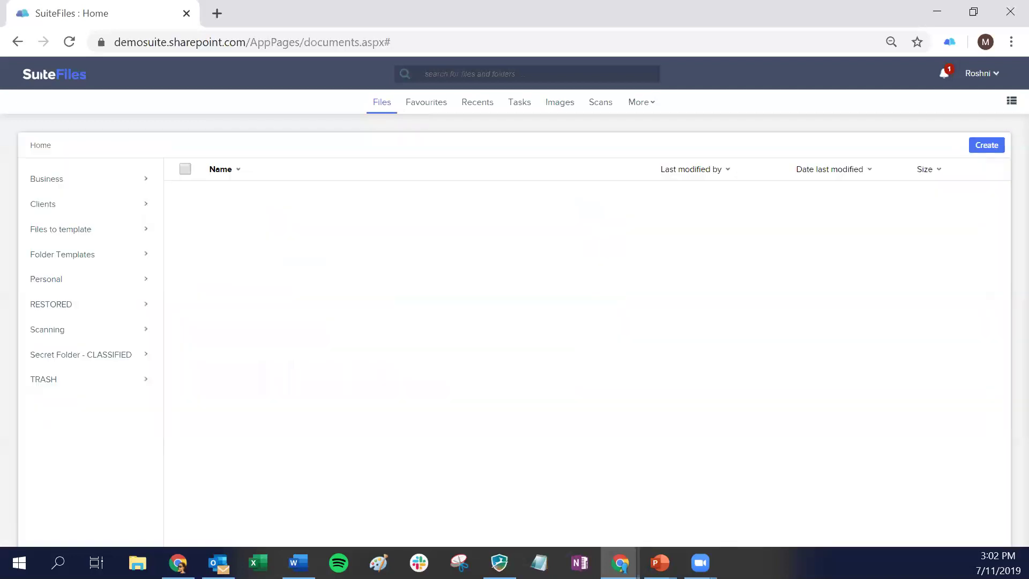
{"action": "left_click", "coordinate": [298, 562]}
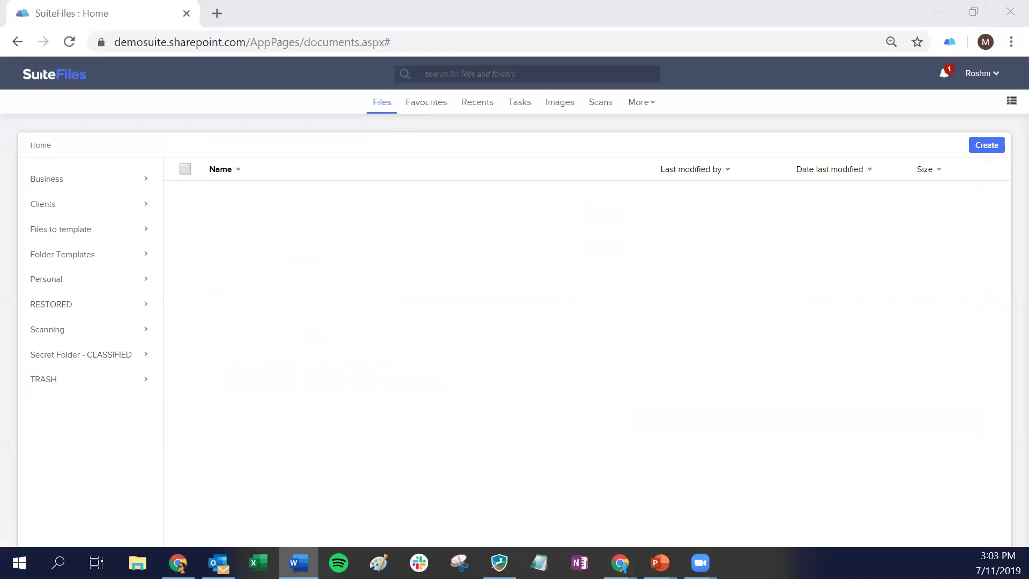
{"action": "mouse_move", "coordinate": [660, 562]}
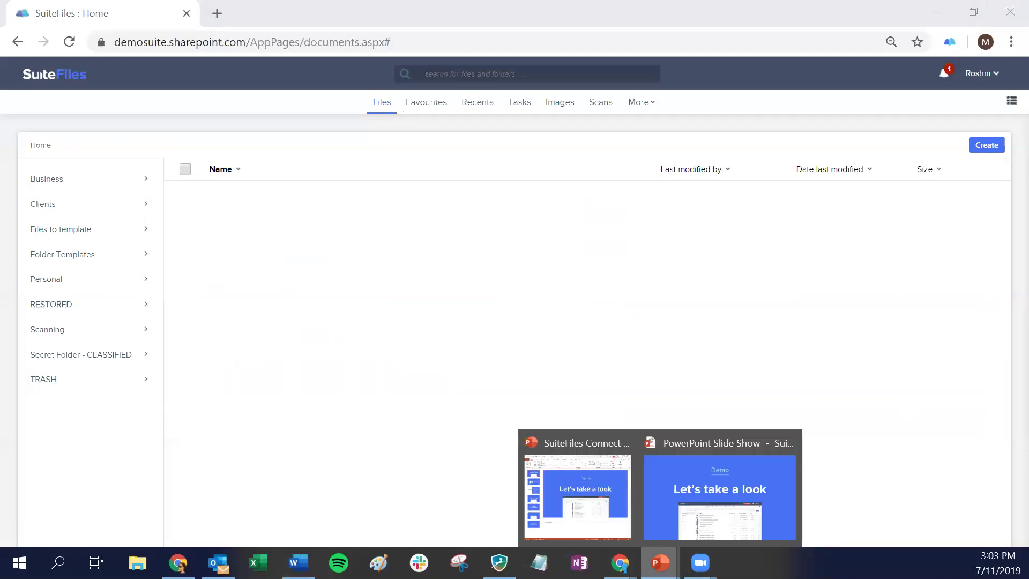
{"action": "left_click", "coordinate": [678, 539]}
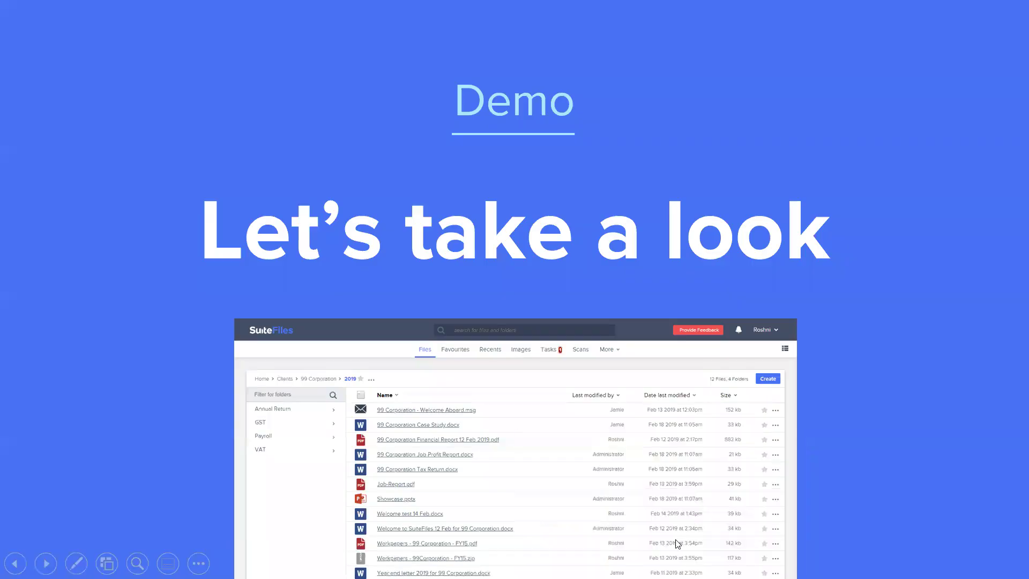
{"action": "key", "text": "Right"}
{"action": "key", "text": "Right"}
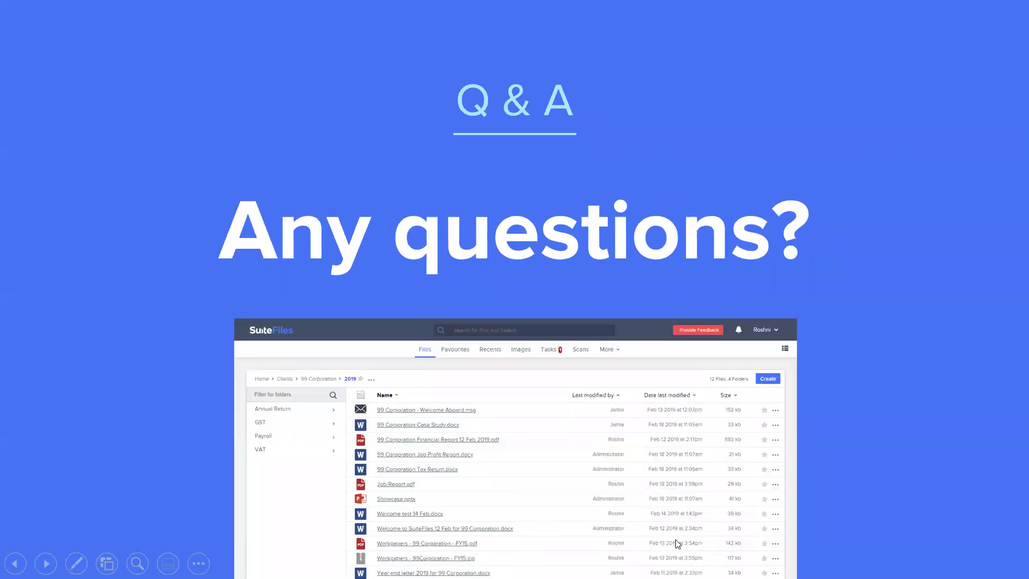
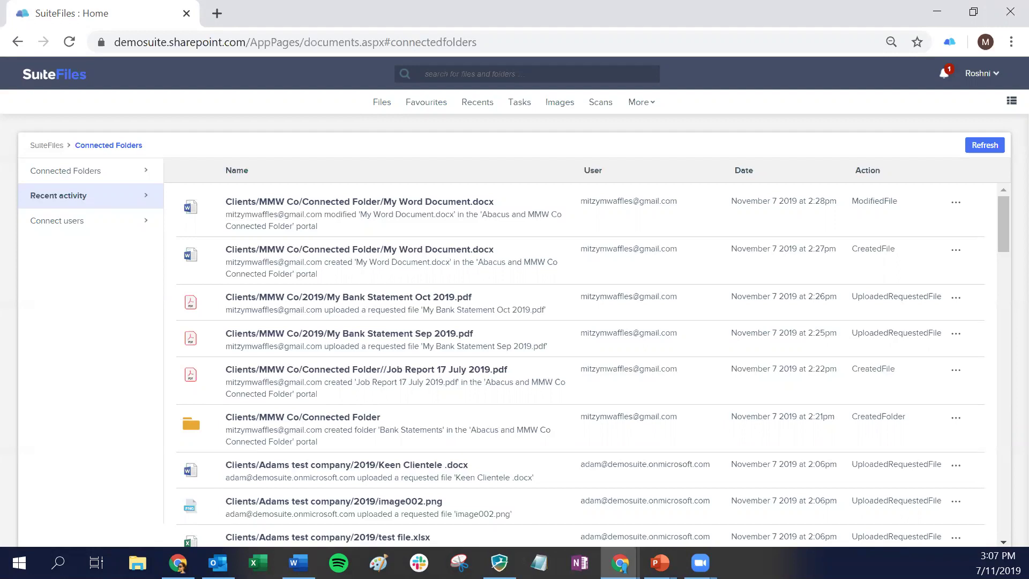
Switch to the client's SuiteFiles Connect window and reload its Tasks list
{"action": "left_click", "coordinate": [619, 562]}
{"action": "left_click", "coordinate": [468, 461]}
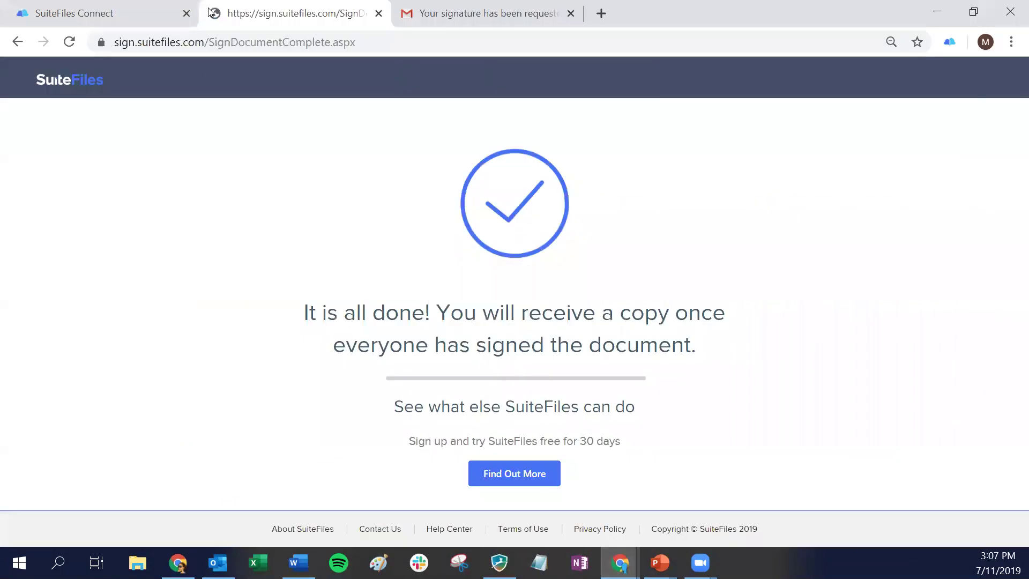
{"action": "left_click", "coordinate": [133, 6]}
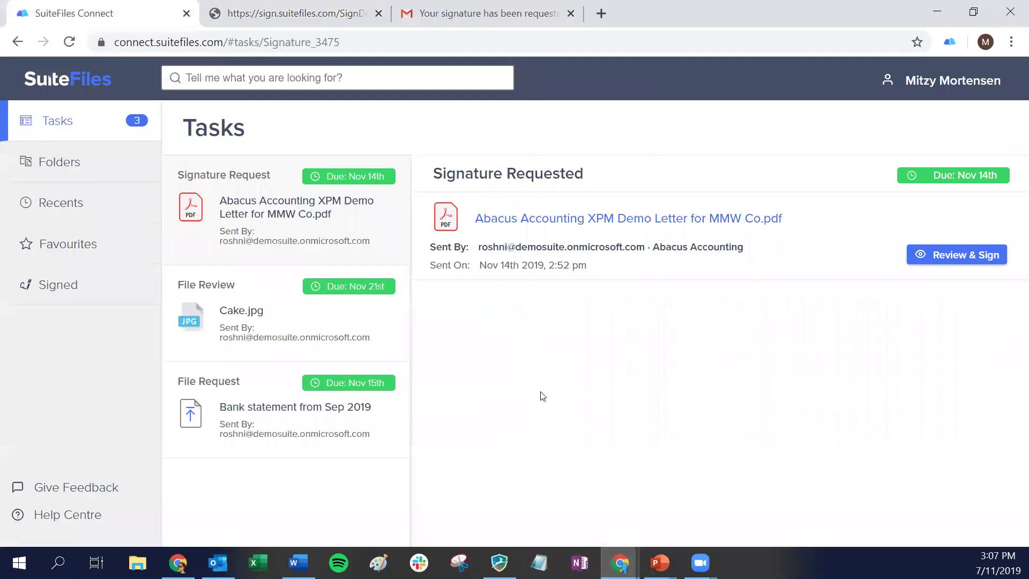
{"action": "left_click", "coordinate": [70, 42]}
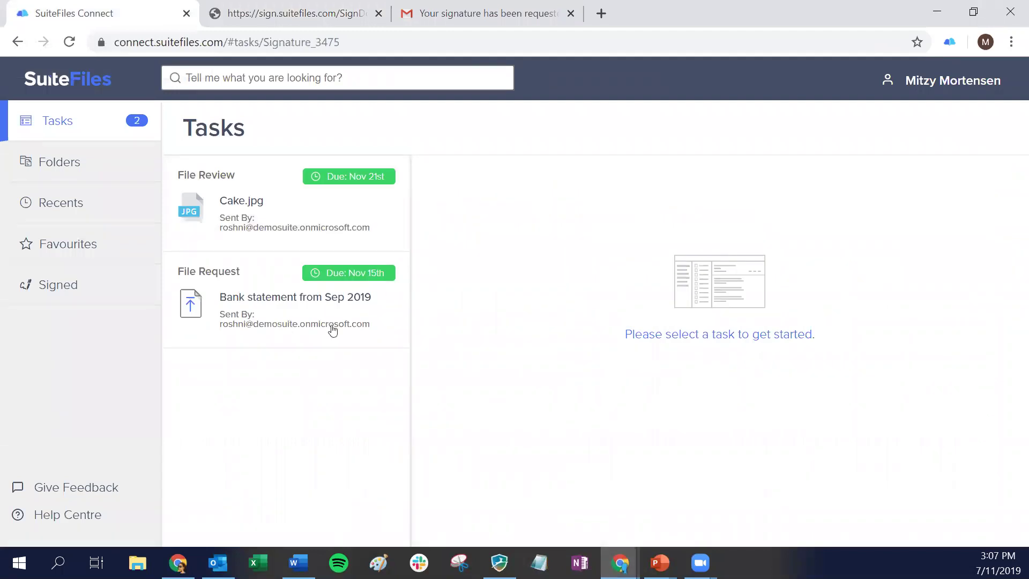
Mark the client's "Bank statement from Sep 2019" file request and Cake.jpg file review as done
{"action": "left_click", "coordinate": [276, 309]}
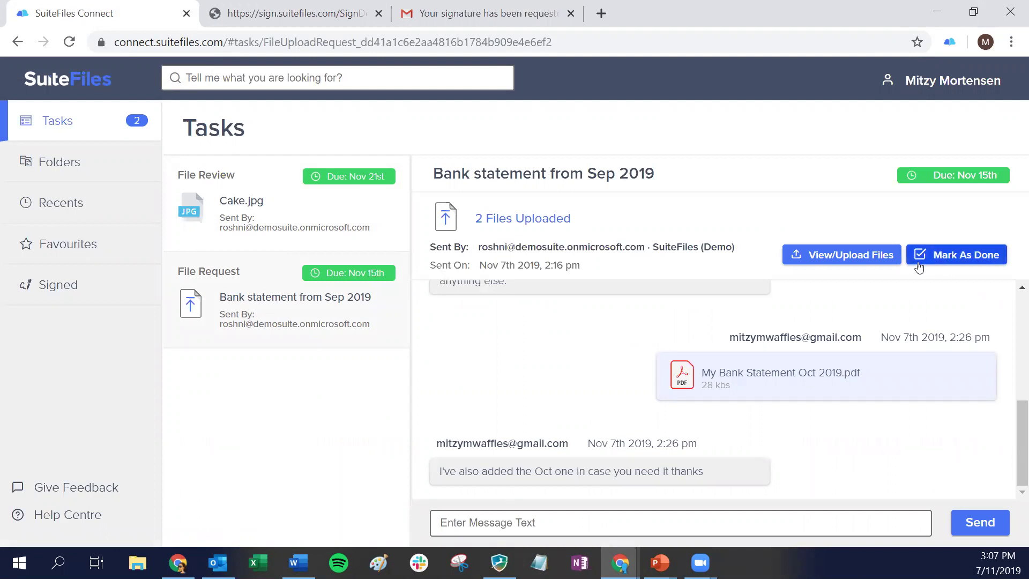
{"action": "left_click", "coordinate": [949, 261]}
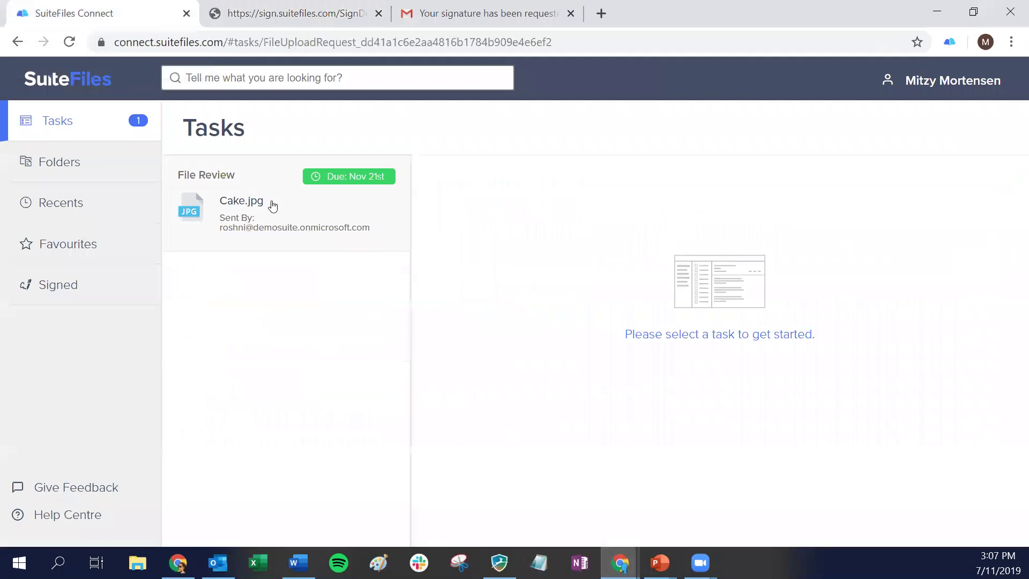
{"action": "left_click", "coordinate": [210, 206]}
{"action": "left_click", "coordinate": [935, 257]}
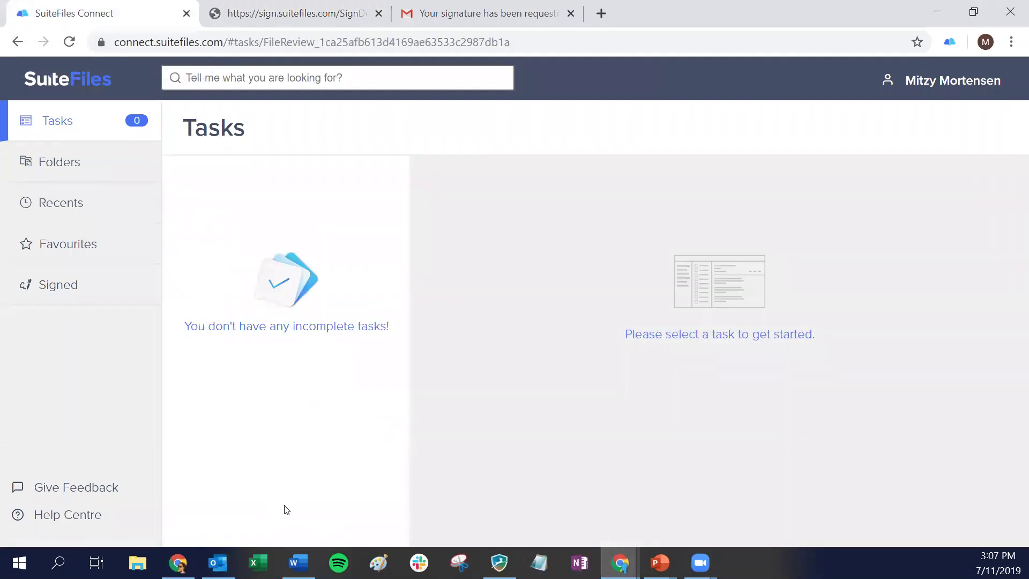
Switch back to the SuiteFiles Home window and show the Sent Tasks
{"action": "mouse_move", "coordinate": [620, 563]}
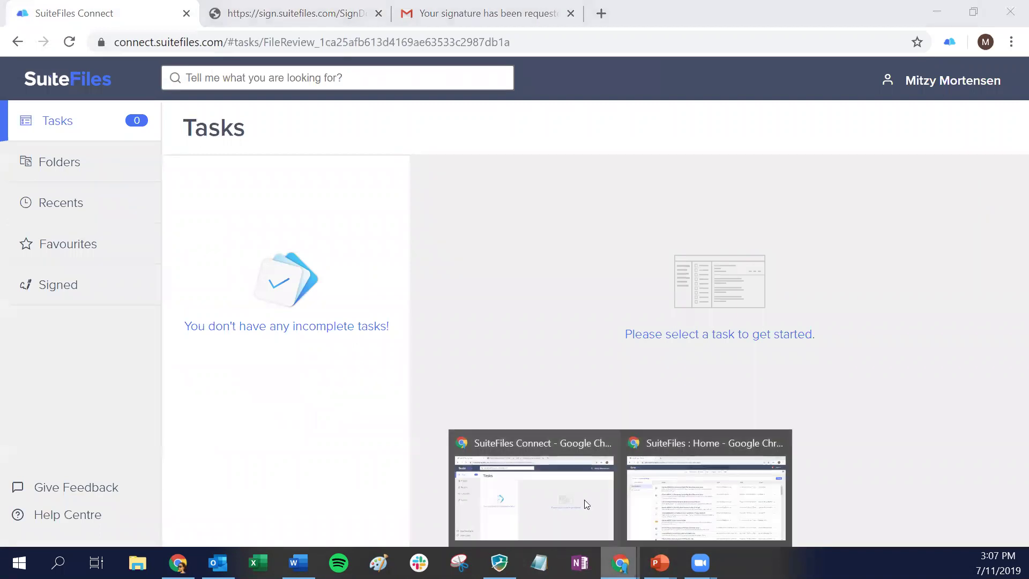
{"action": "left_click", "coordinate": [565, 442]}
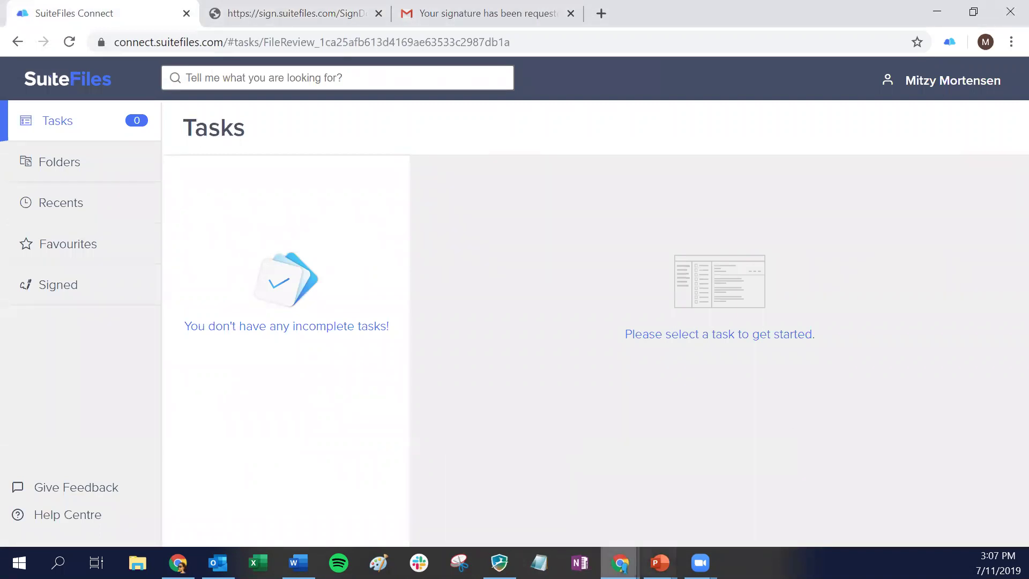
{"action": "left_click", "coordinate": [683, 513]}
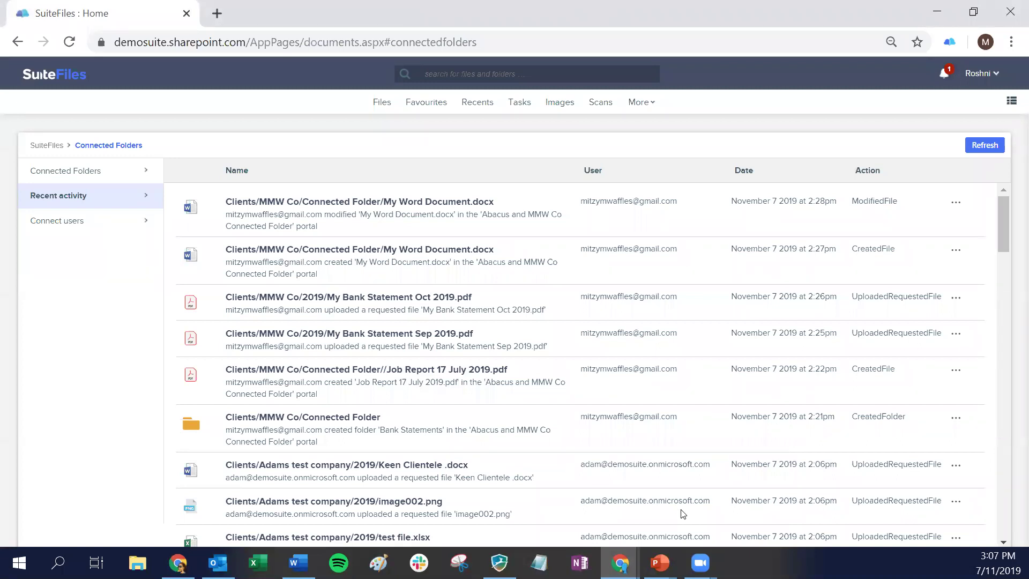
{"action": "left_click", "coordinate": [523, 109]}
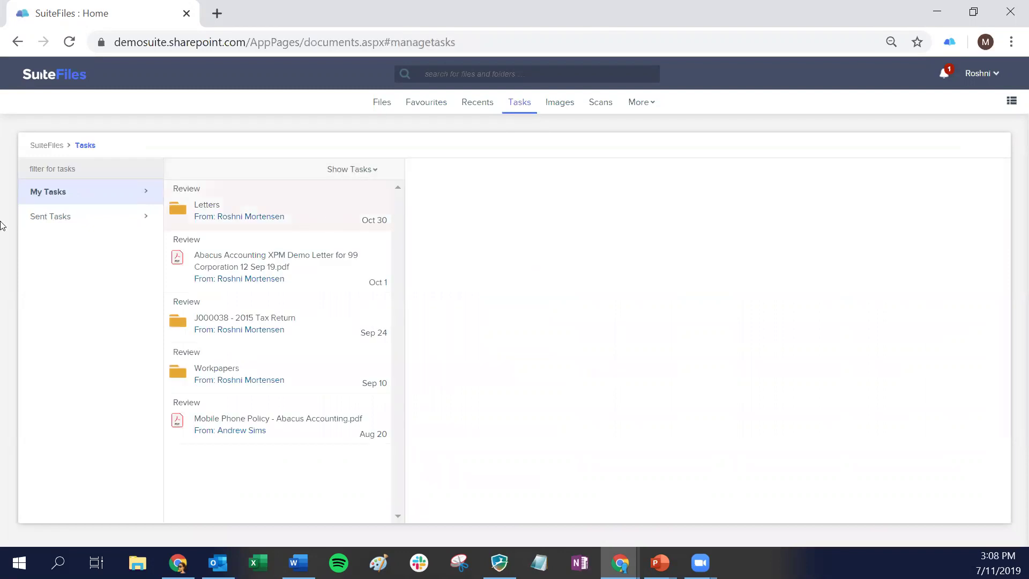
{"action": "left_click", "coordinate": [68, 220]}
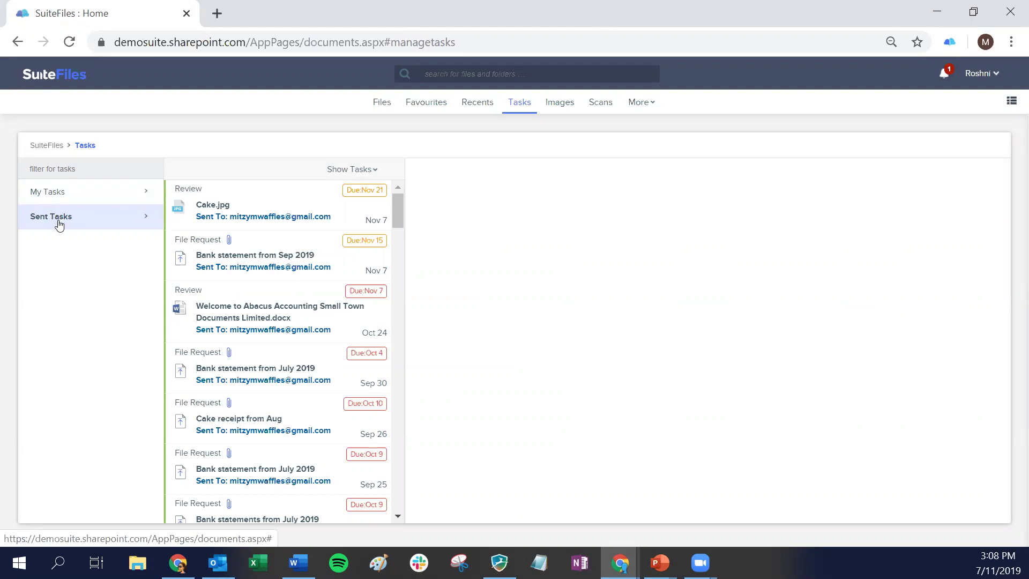
Review and close the sent "Bank statement from Sep 2019" file request and the Cake.jpg review task
{"action": "left_click", "coordinate": [254, 264]}
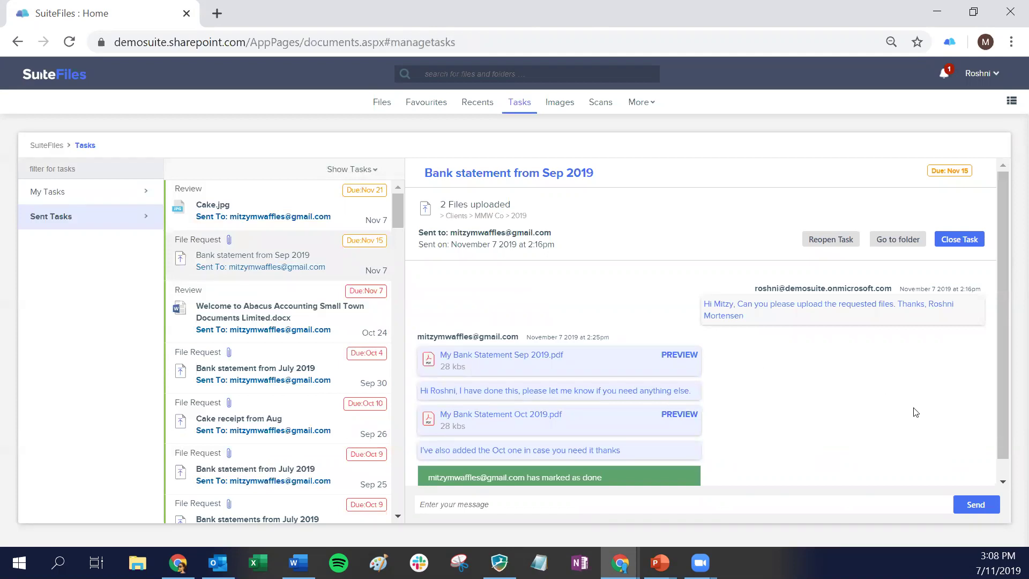
{"action": "scroll", "coordinate": [911, 412], "scroll_direction": "down", "scroll_amount": 1}
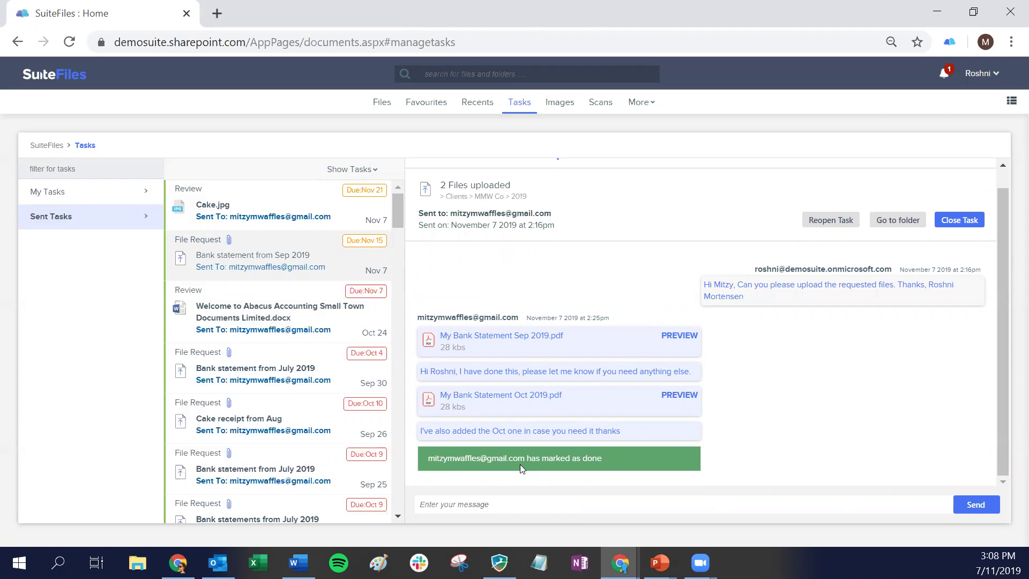
{"action": "left_click", "coordinate": [961, 224]}
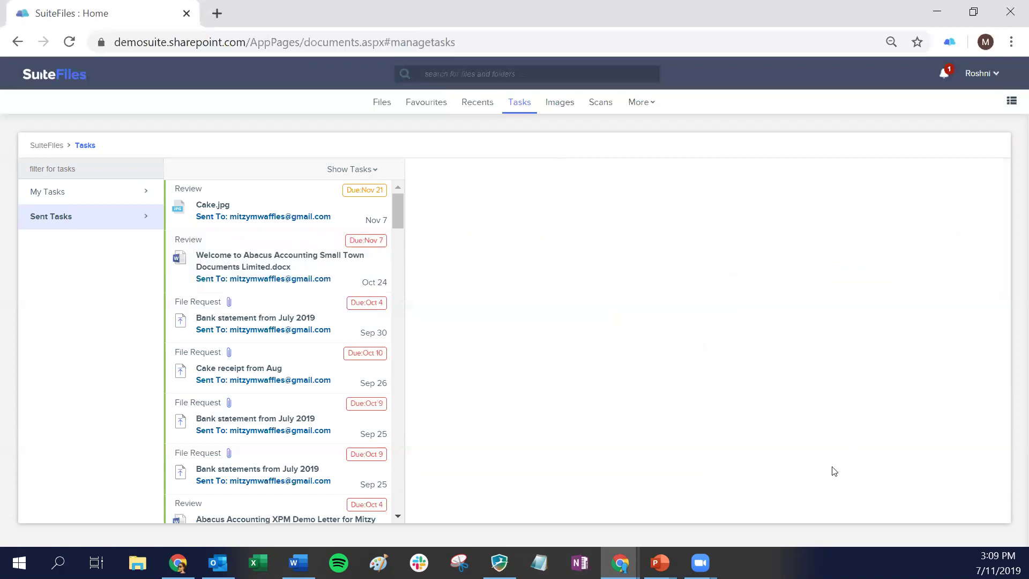
{"action": "left_click", "coordinate": [244, 218]}
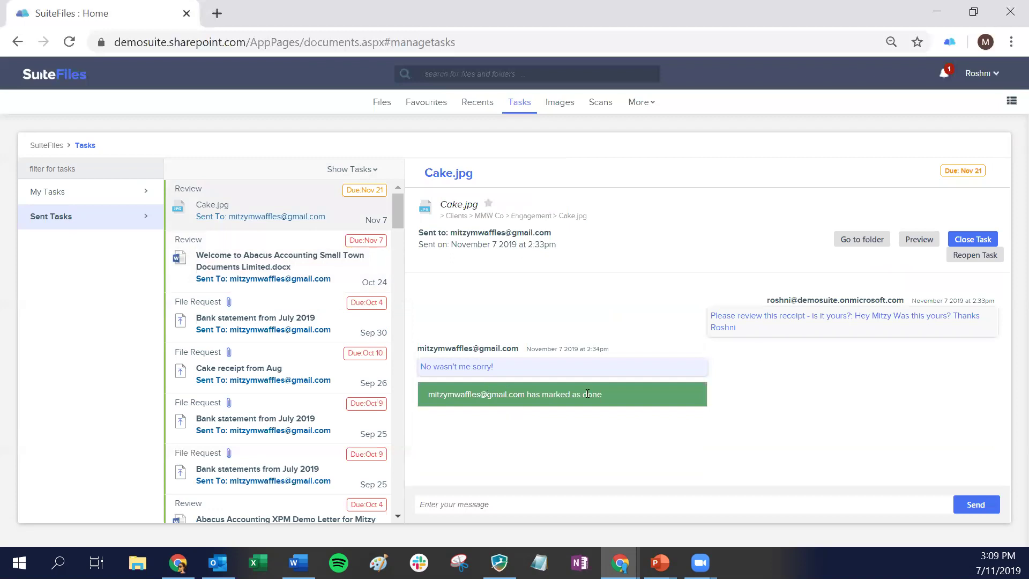
{"action": "left_click", "coordinate": [972, 240]}
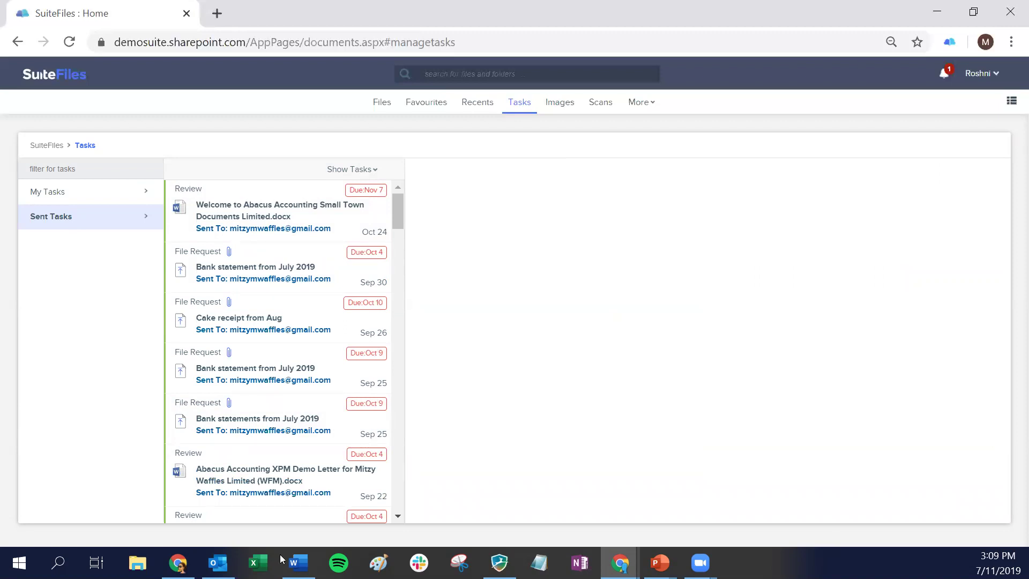
Switch to Outlook, narrow the SuiteFiles sidebar, and read the 2:26 PM and 2:27 PM "Requested file has been uploaded" emails
{"action": "left_click", "coordinate": [218, 563]}
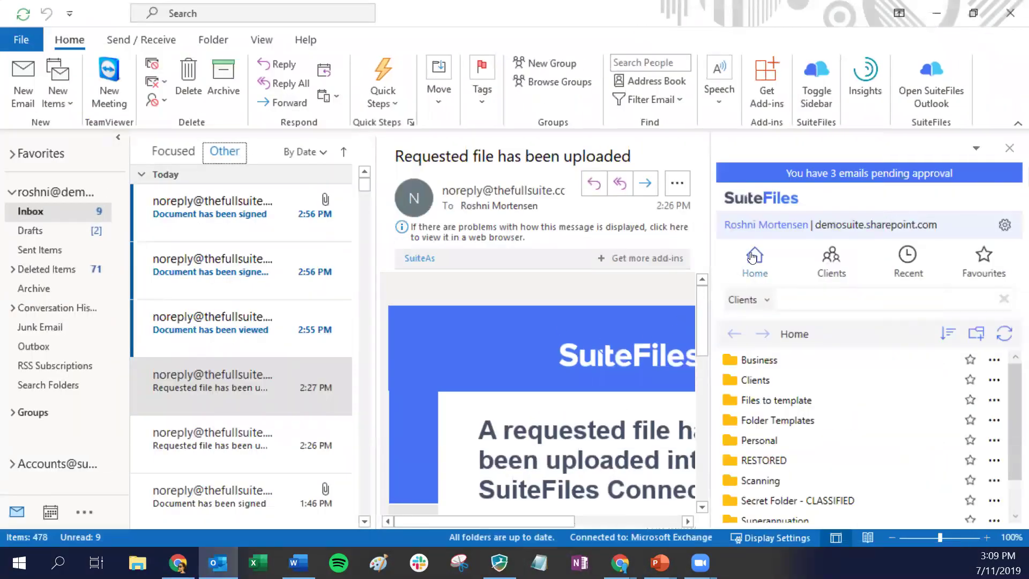
{"action": "left_click_drag", "start_coordinate": [710, 236], "coordinate": [883, 246]}
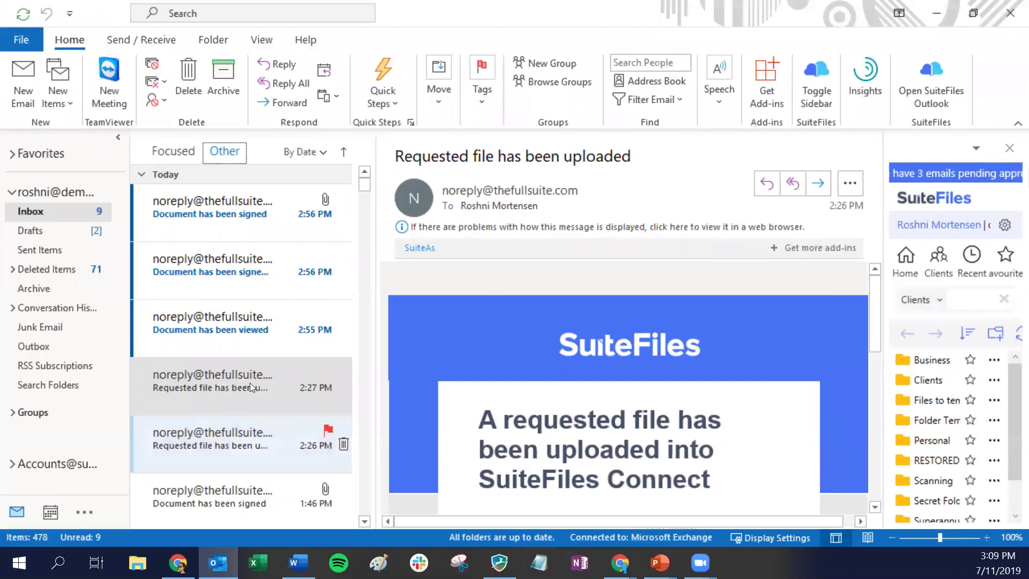
{"action": "left_click", "coordinate": [230, 435]}
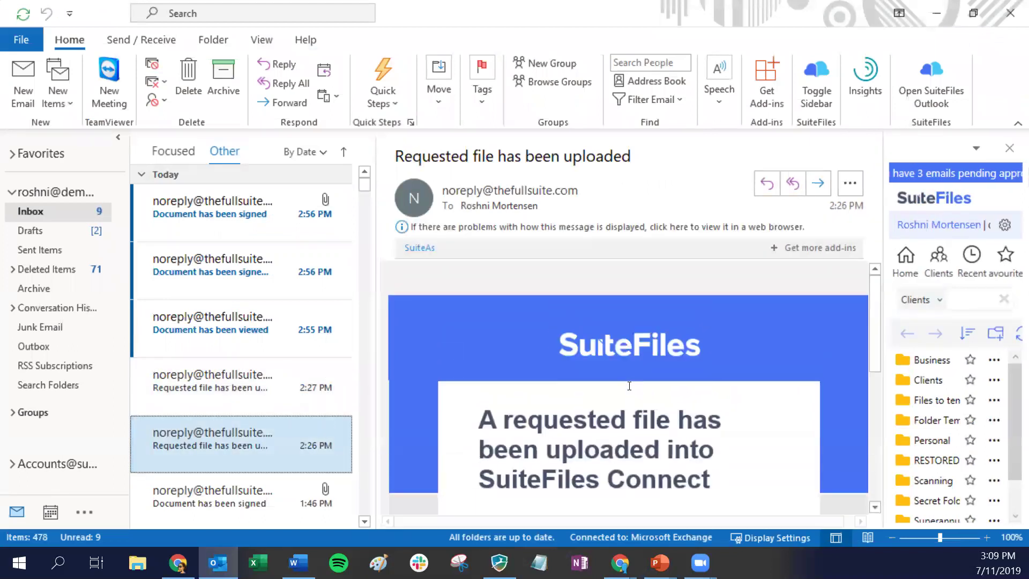
{"action": "scroll", "coordinate": [629, 386], "scroll_direction": "down", "scroll_amount": 1}
{"action": "scroll", "coordinate": [806, 404], "scroll_direction": "down", "scroll_amount": 3}
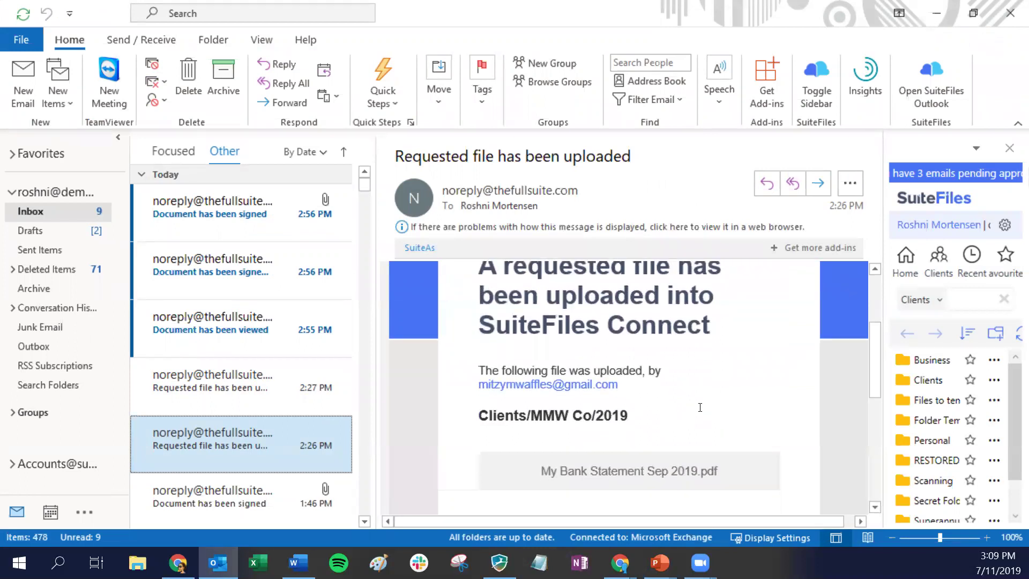
{"action": "left_click", "coordinate": [175, 393]}
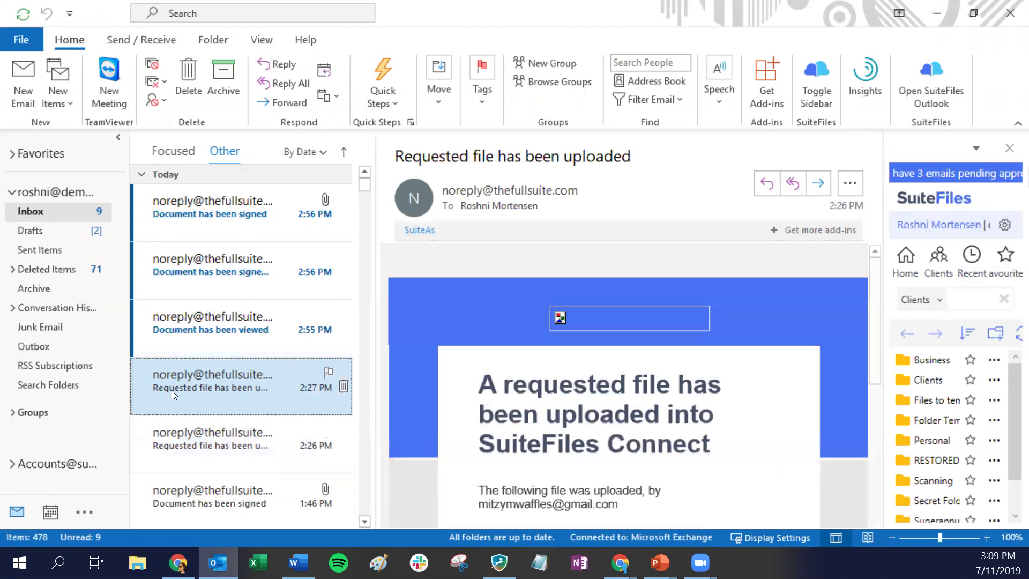
{"action": "scroll", "coordinate": [627, 394], "scroll_direction": "down", "scroll_amount": 5}
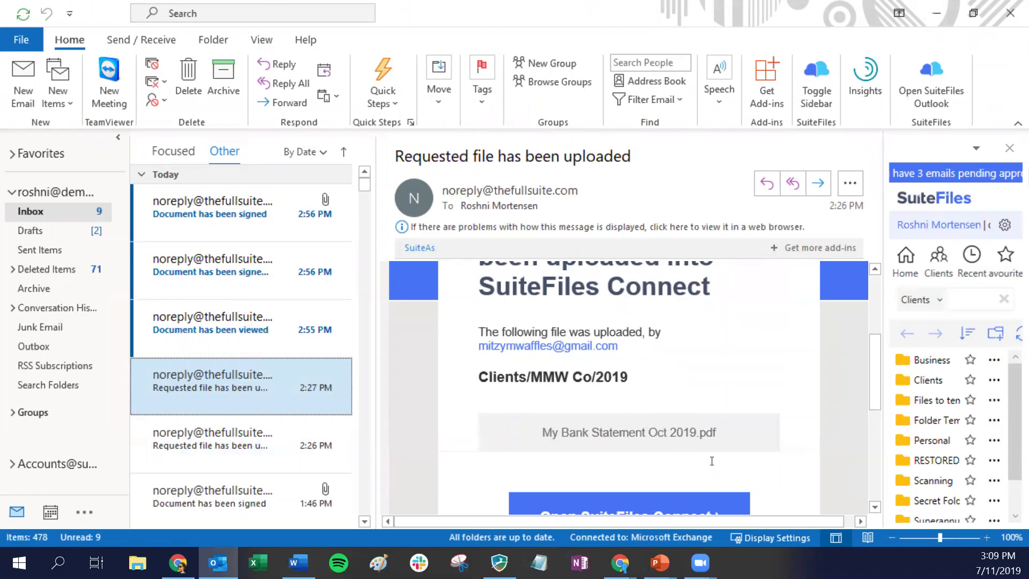
Compare the 2:26 PM and 2:27 PM "Requested file has been uploaded" emails down to the uploaded file's name and folder
{"action": "scroll", "coordinate": [723, 420], "scroll_direction": "down", "scroll_amount": 3}
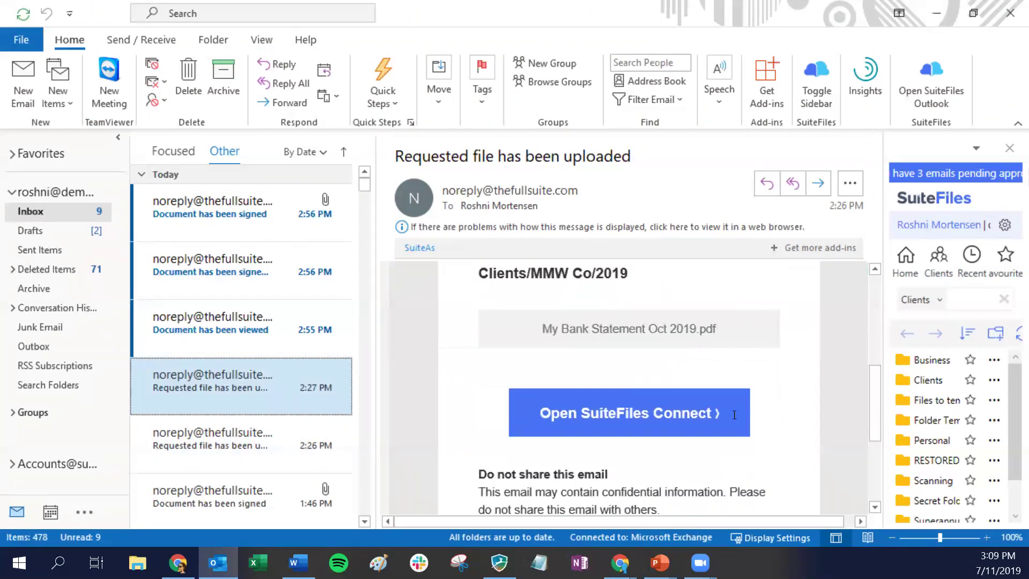
{"action": "left_click", "coordinate": [242, 444]}
{"action": "scroll", "coordinate": [619, 412], "scroll_direction": "down", "scroll_amount": 2}
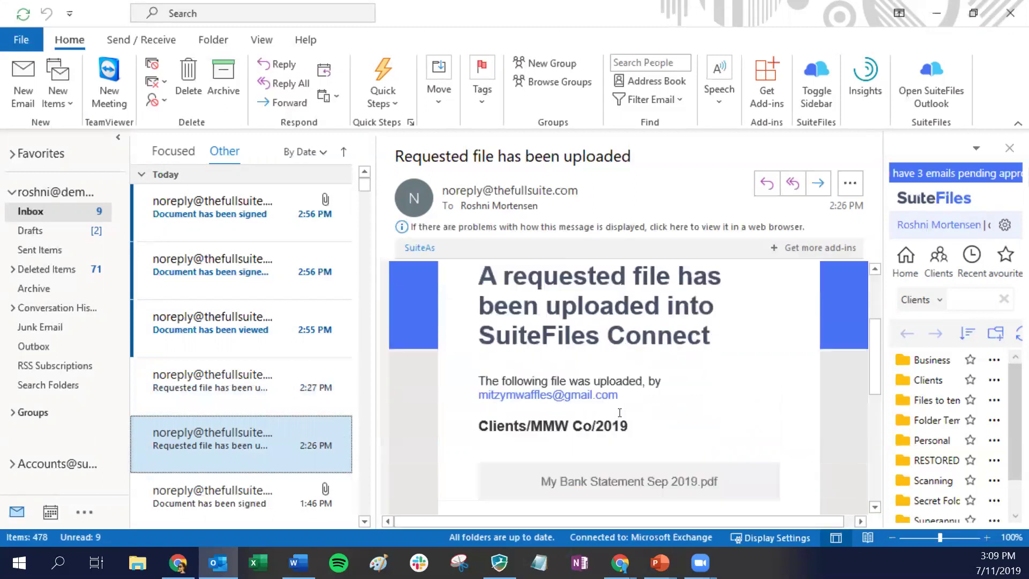
{"action": "left_click", "coordinate": [223, 390]}
{"action": "scroll", "coordinate": [621, 393], "scroll_direction": "down", "scroll_amount": 2}
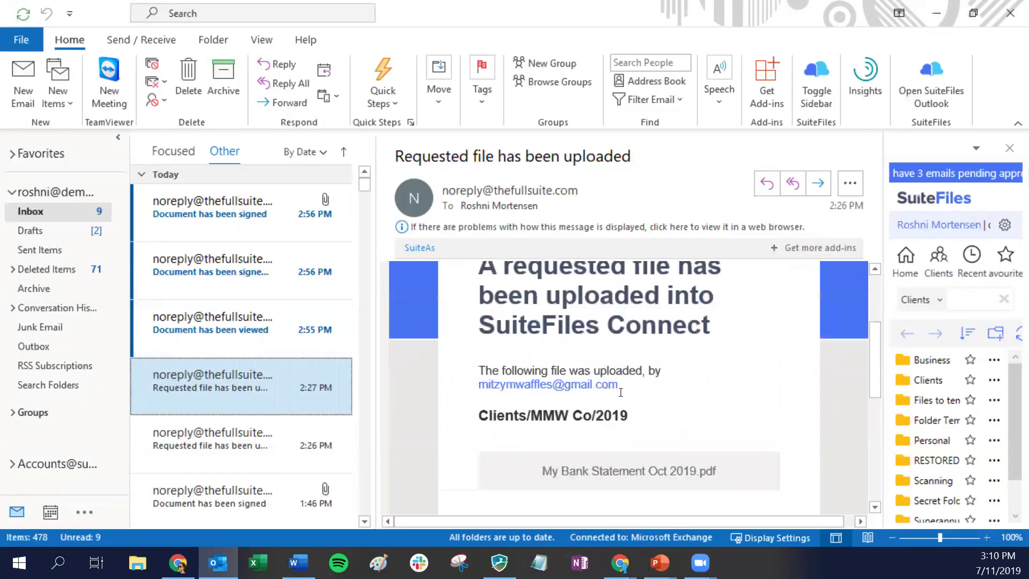
{"action": "scroll", "coordinate": [621, 392], "scroll_direction": "down", "scroll_amount": 1}
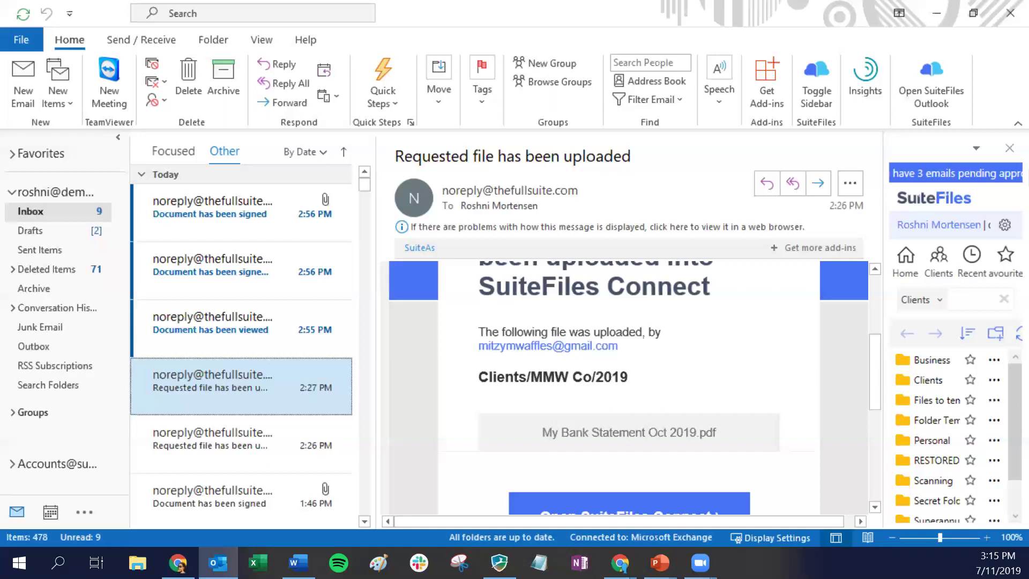
Switch from Outlook to Chrome and open suitefiles.com/pricing in a new tab
{"action": "left_click", "coordinate": [933, 16]}
{"action": "left_click", "coordinate": [218, 13]}
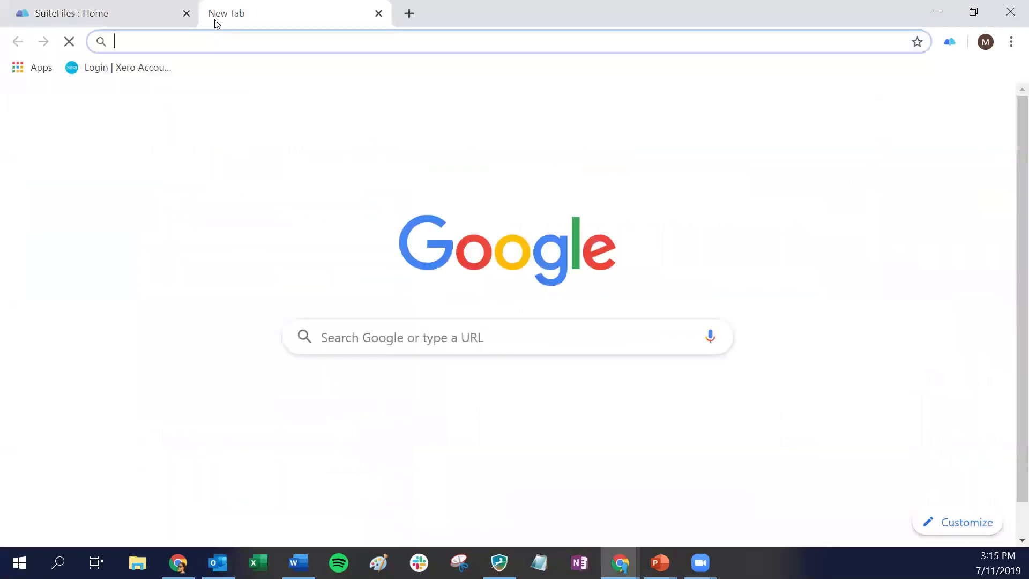
{"action": "type", "text": "suite"}
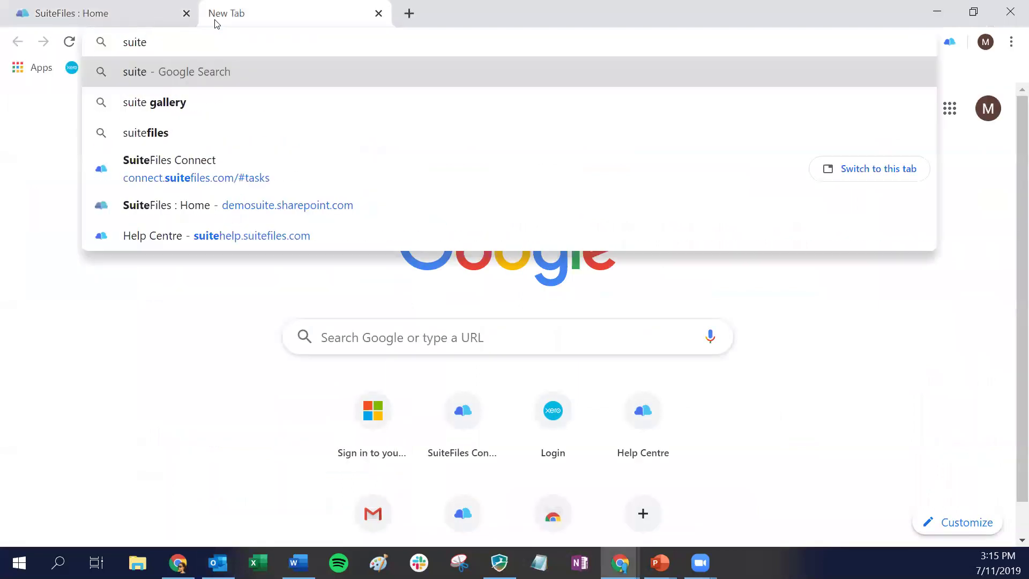
{"action": "type", "text": "files.com/pricing"}
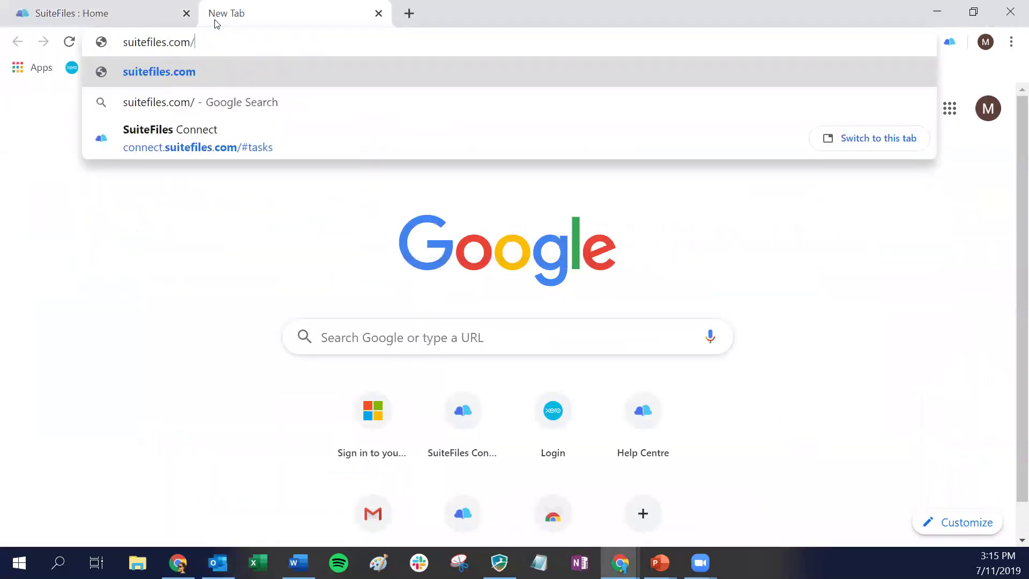
{"action": "key", "text": "Return"}
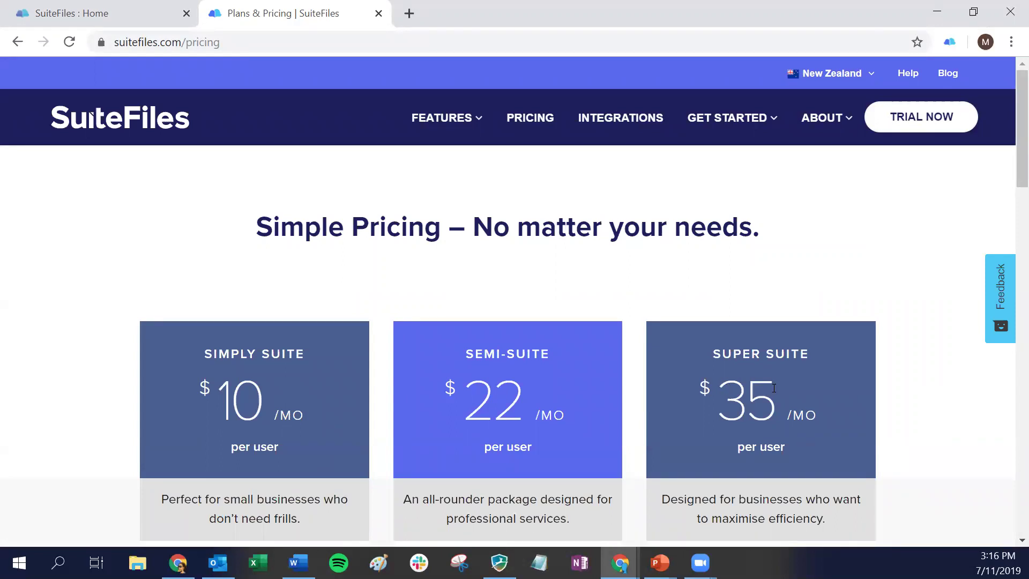
Examine the New Zealand pricing page, comparing the features of the Simply Suite, Semi-Suite and Super Suite plans
{"action": "scroll", "coordinate": [771, 386], "scroll_direction": "down", "scroll_amount": 3}
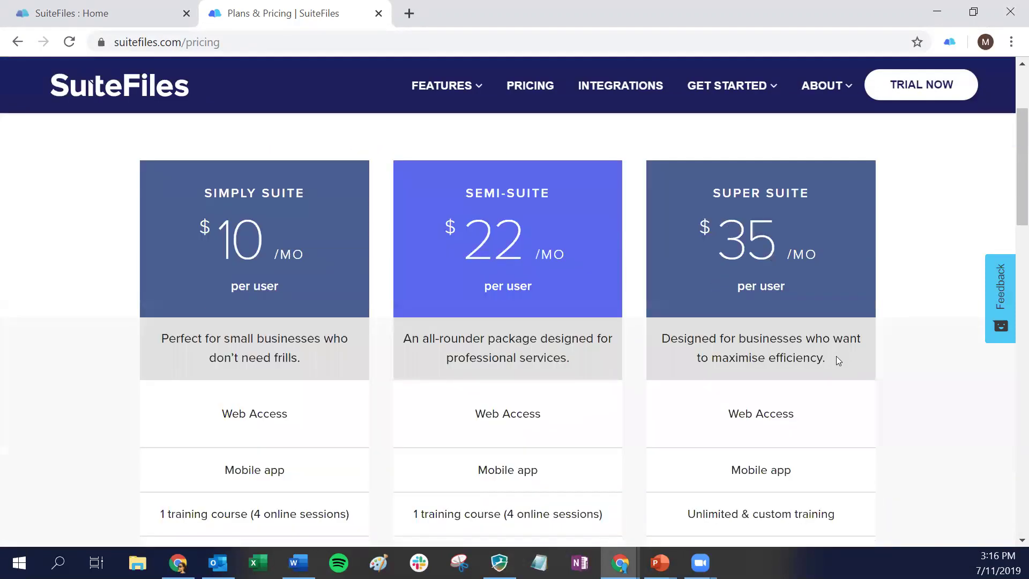
{"action": "scroll", "coordinate": [835, 355], "scroll_direction": "down", "scroll_amount": 4}
{"action": "scroll", "coordinate": [836, 359], "scroll_direction": "up", "scroll_amount": 7}
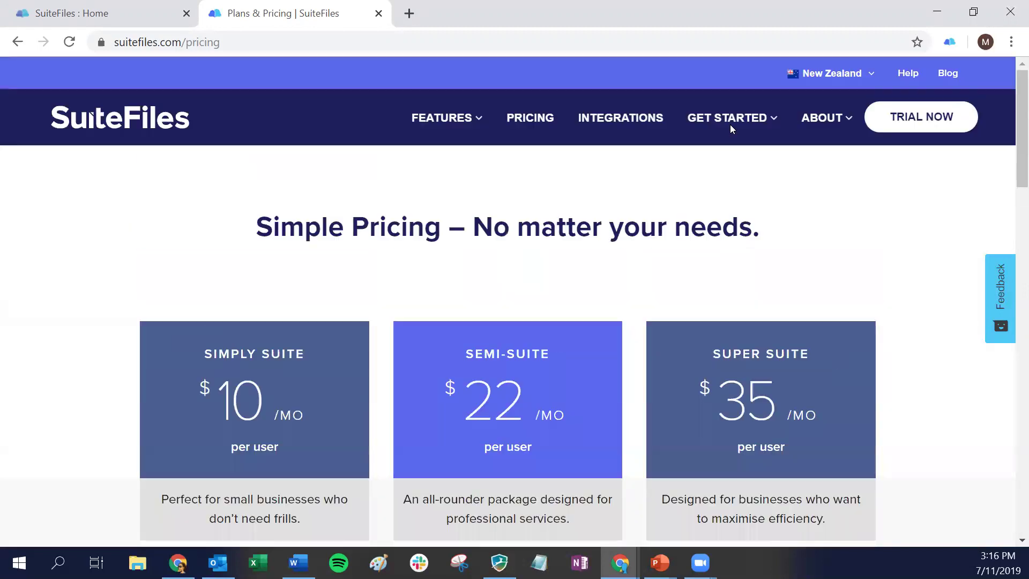
{"action": "left_click", "coordinate": [834, 77]}
{"action": "scroll", "coordinate": [907, 384], "scroll_direction": "down", "scroll_amount": 3}
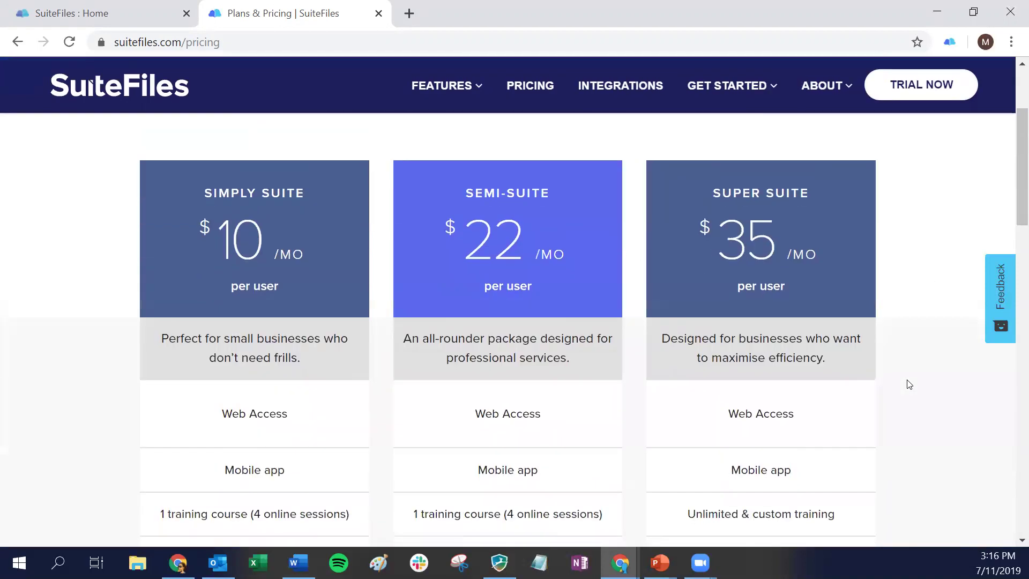
{"action": "scroll", "coordinate": [911, 378], "scroll_direction": "down", "scroll_amount": 2}
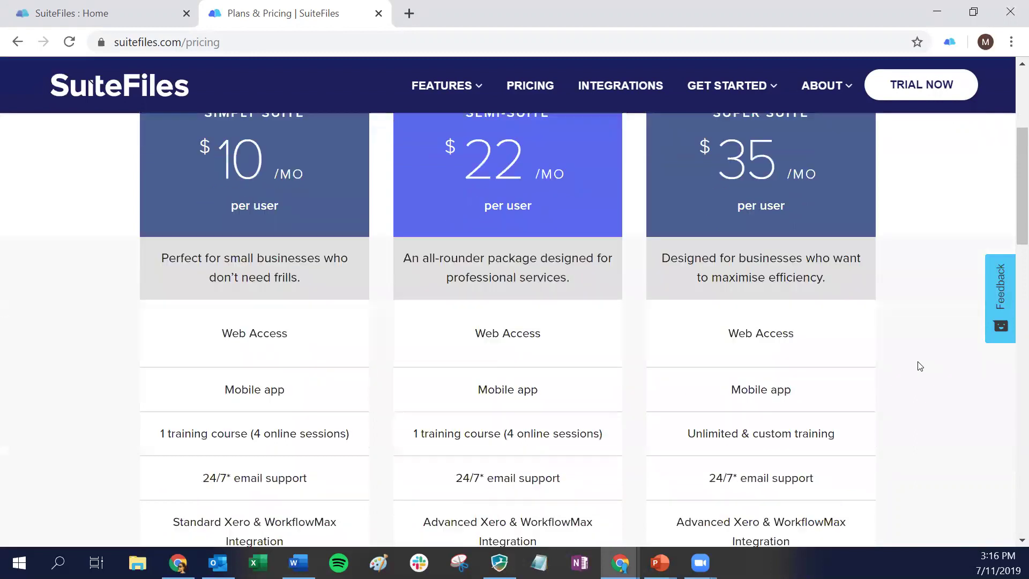
{"action": "scroll", "coordinate": [919, 362], "scroll_direction": "down", "scroll_amount": 3}
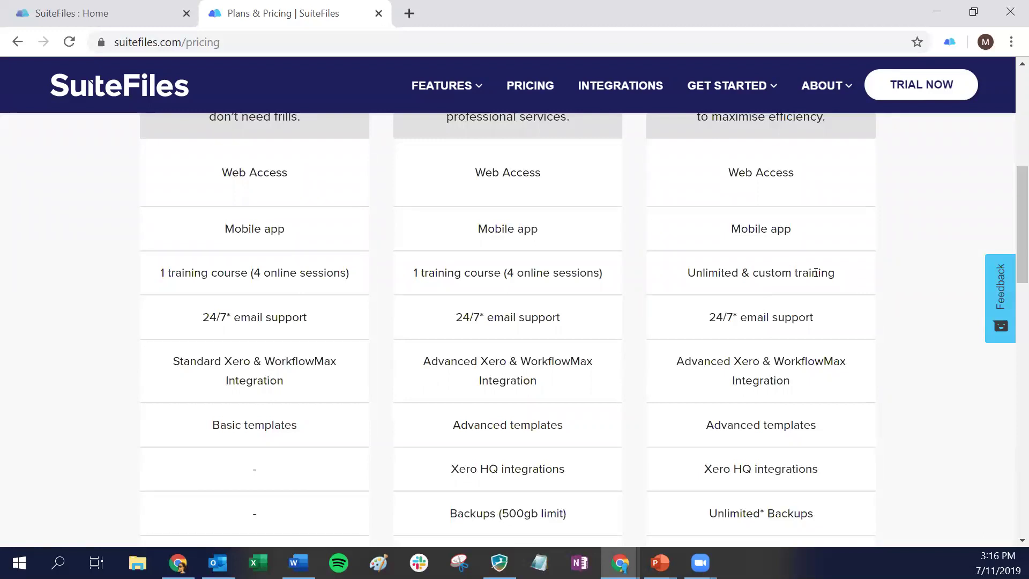
{"action": "scroll", "coordinate": [869, 285], "scroll_direction": "down", "scroll_amount": 3}
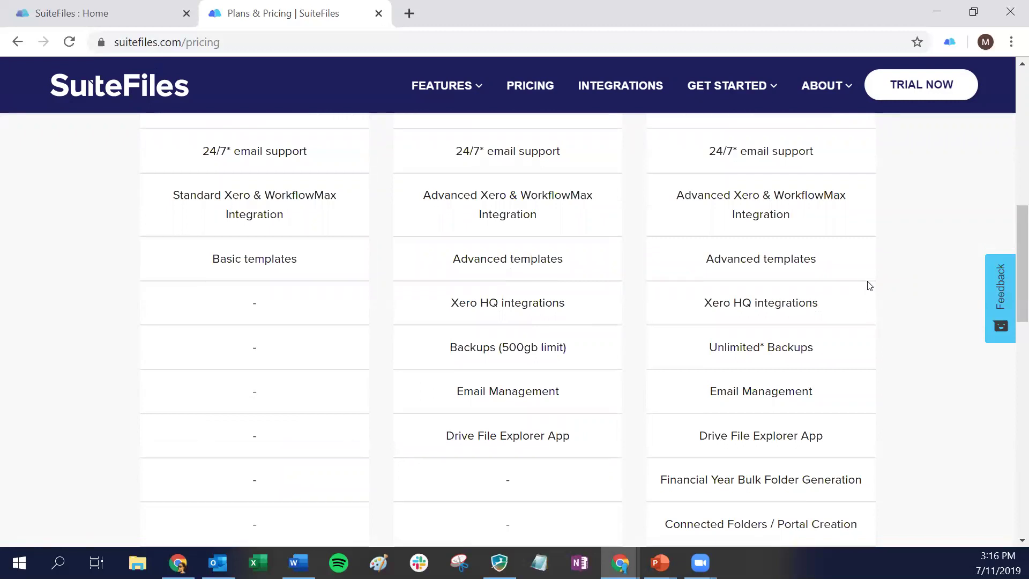
{"action": "scroll", "coordinate": [869, 285], "scroll_direction": "down", "scroll_amount": 2}
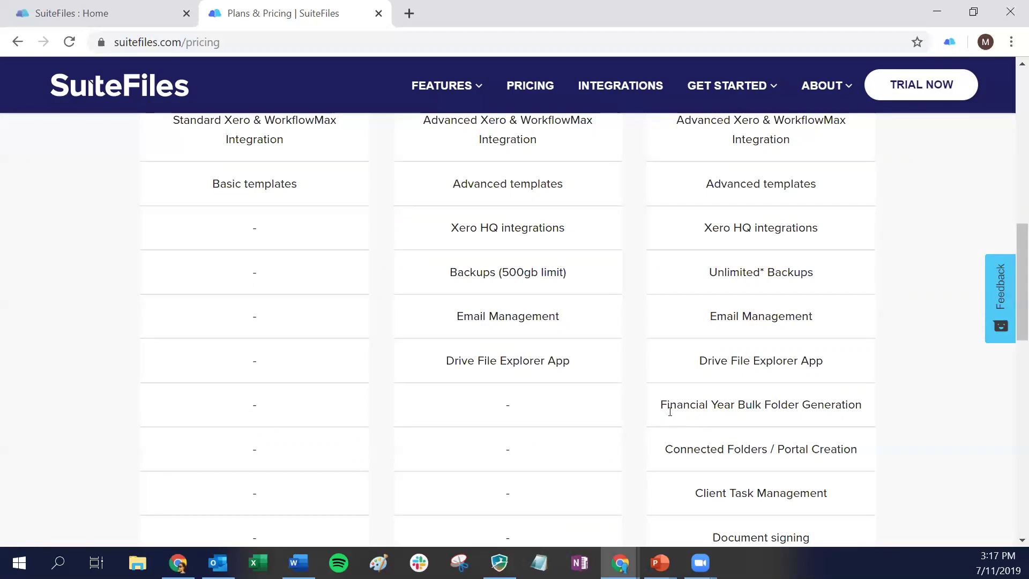
{"action": "scroll", "coordinate": [675, 413], "scroll_direction": "down", "scroll_amount": 1}
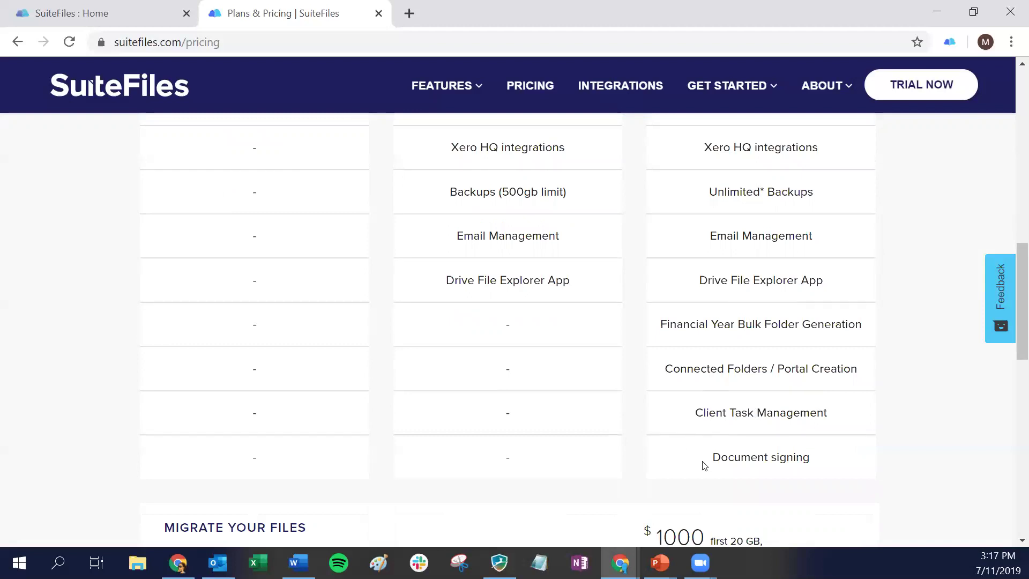
{"action": "scroll", "coordinate": [745, 442], "scroll_direction": "up", "scroll_amount": 20}
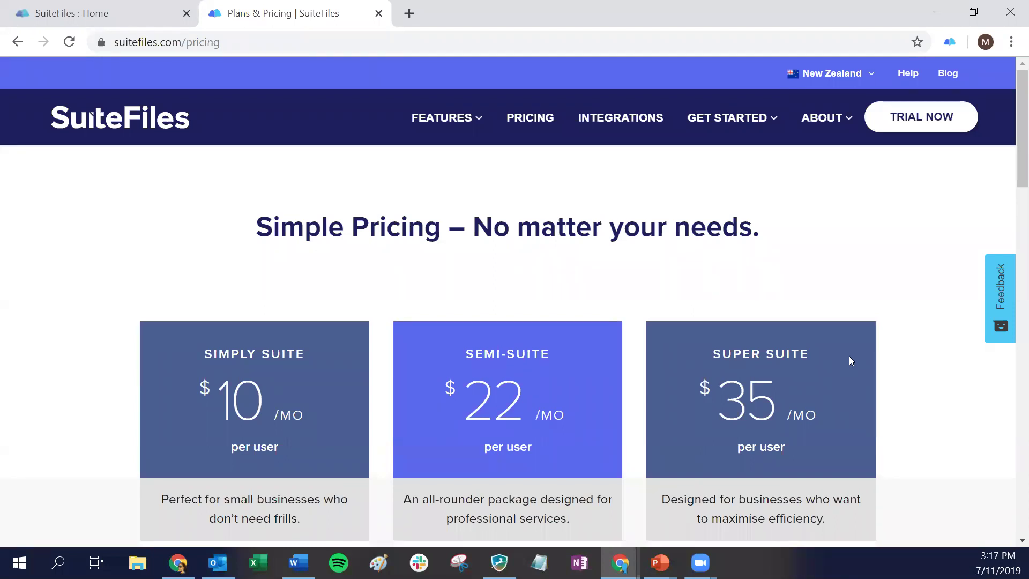
{"action": "scroll", "coordinate": [848, 356], "scroll_direction": "down", "scroll_amount": 1}
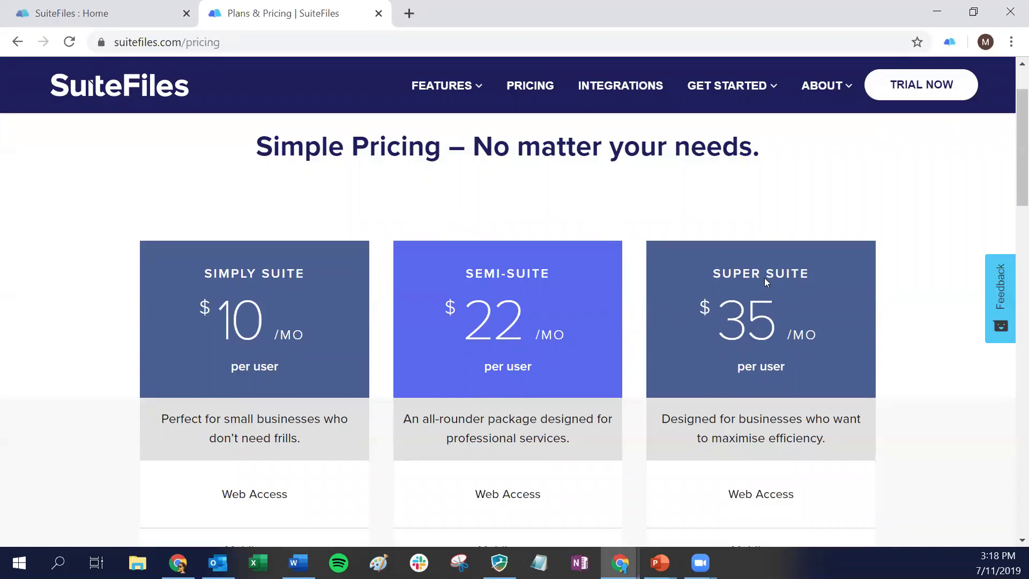
Return to the SuiteFiles Home page and open Manage Subscription for the signed-in account
{"action": "left_click", "coordinate": [69, 14]}
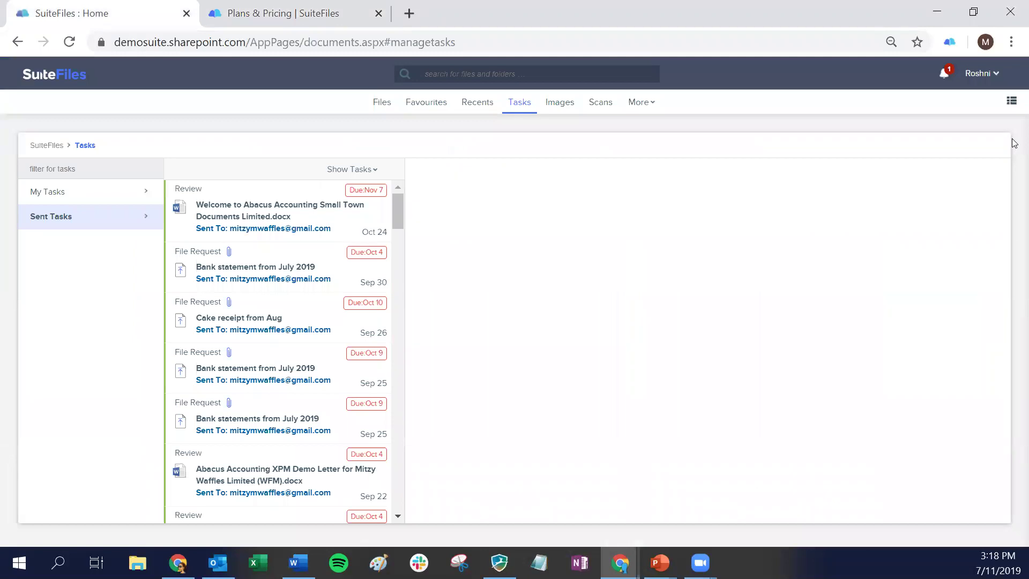
{"action": "left_click", "coordinate": [980, 76]}
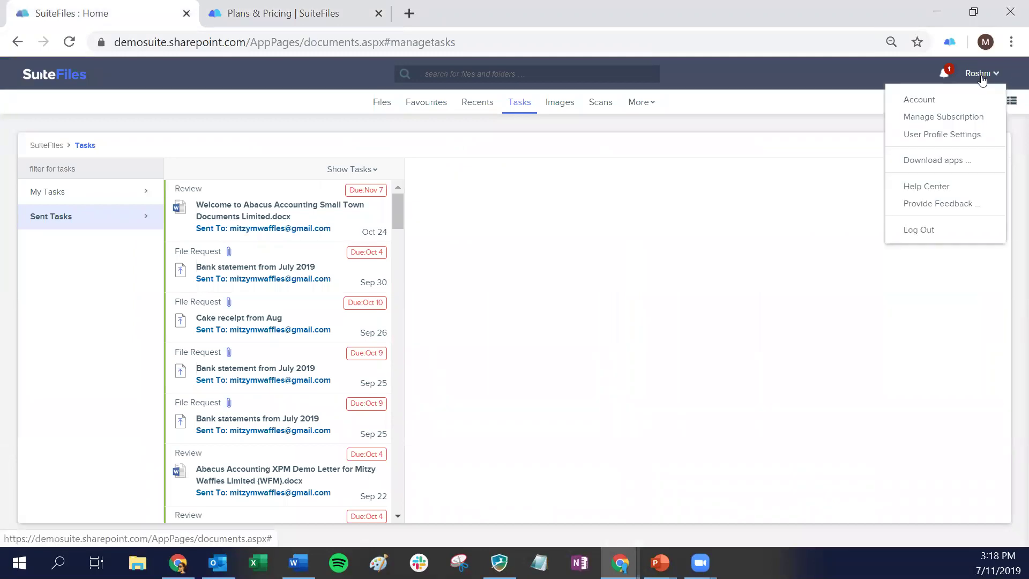
{"action": "left_click", "coordinate": [946, 117]}
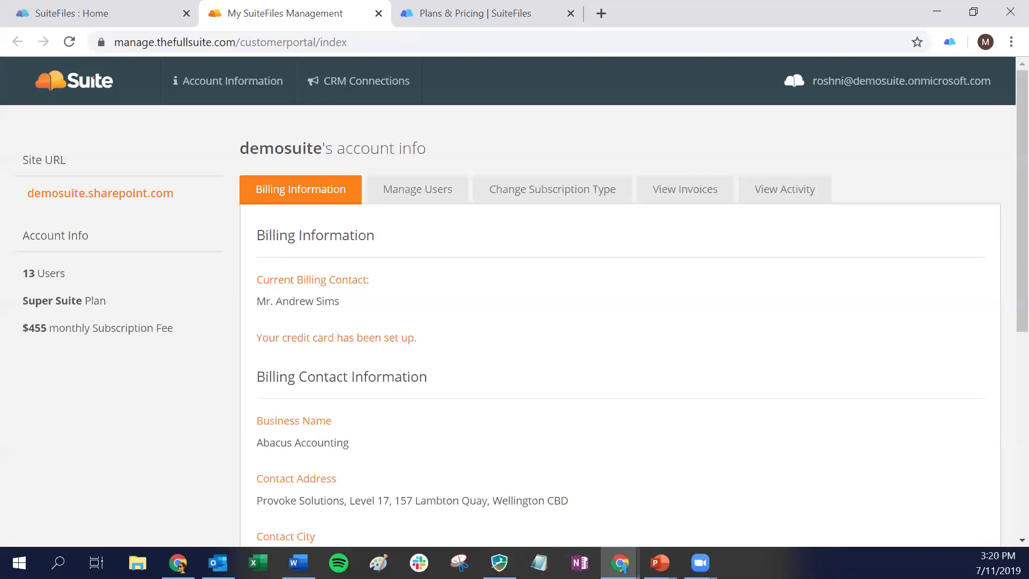
Switch to the client's SuiteFiles Connect browser window and return to the Gmail inbox
{"action": "left_click", "coordinate": [620, 563]}
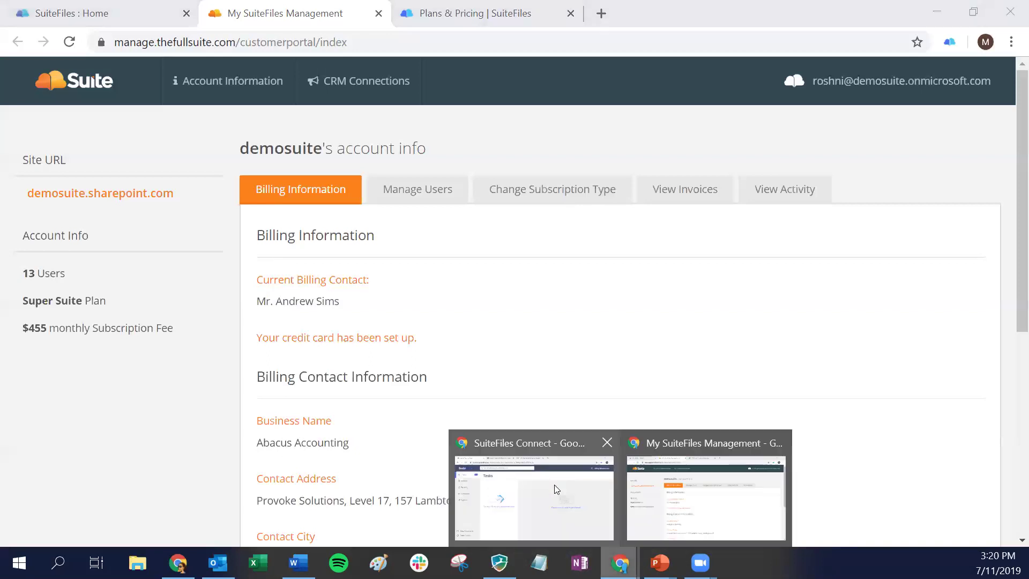
{"action": "left_click", "coordinate": [541, 449]}
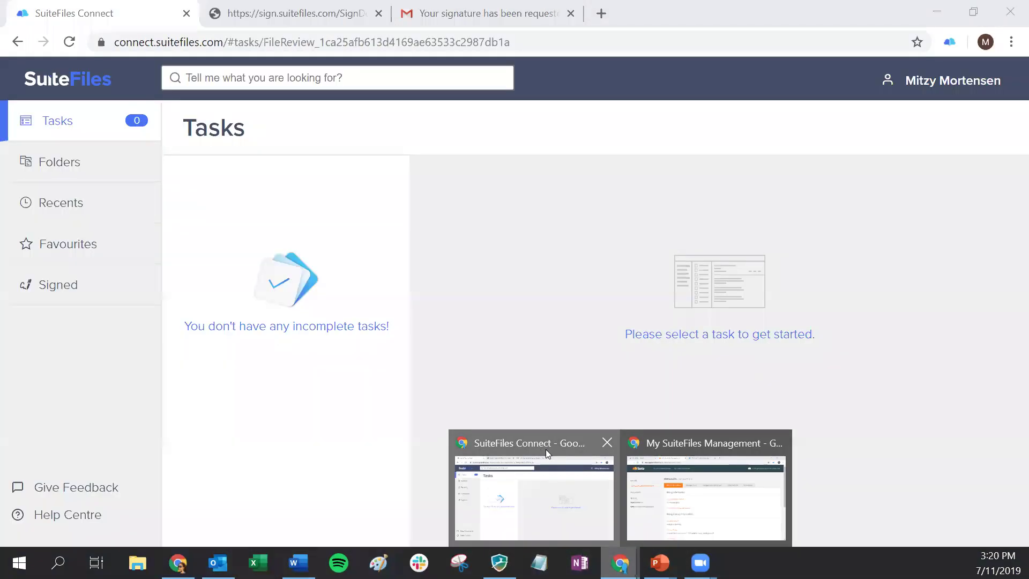
{"action": "left_click", "coordinate": [503, 14]}
{"action": "left_click", "coordinate": [225, 128]}
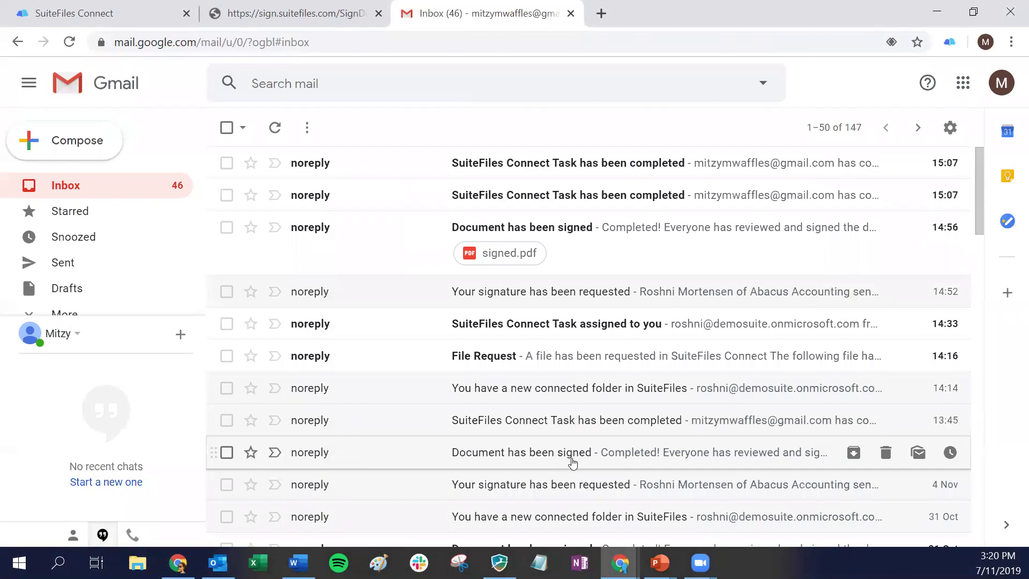
Open the 14:14 "You have a new connected folder in SuiteFiles" email and read the Abacus and MMW Co Connected Folder invitation
{"action": "left_click", "coordinate": [538, 397]}
{"action": "scroll", "coordinate": [879, 399], "scroll_direction": "down", "scroll_amount": 3}
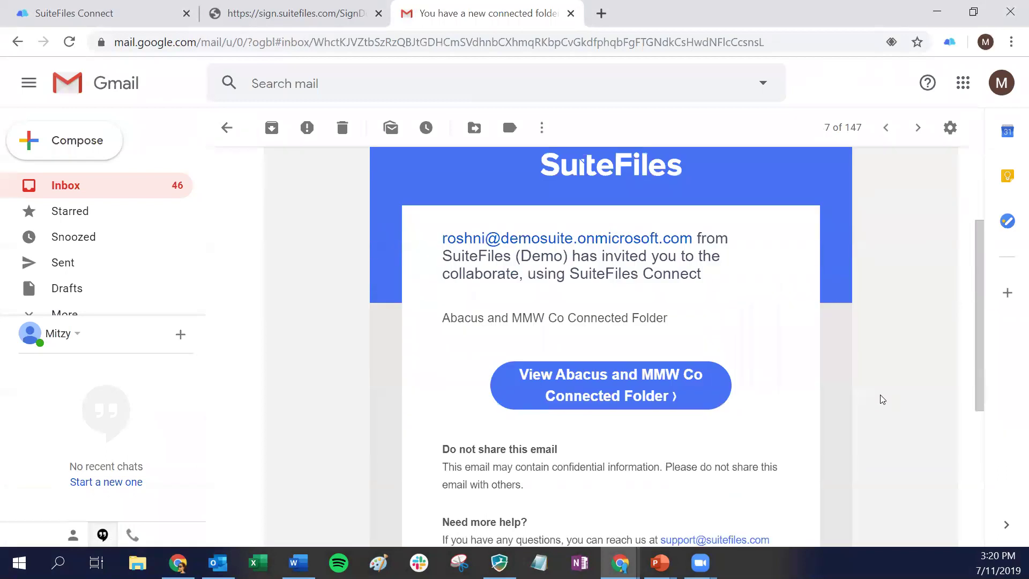
{"action": "scroll", "coordinate": [881, 399], "scroll_direction": "down", "scroll_amount": 1}
{"action": "scroll", "coordinate": [881, 399], "scroll_direction": "up", "scroll_amount": 5}
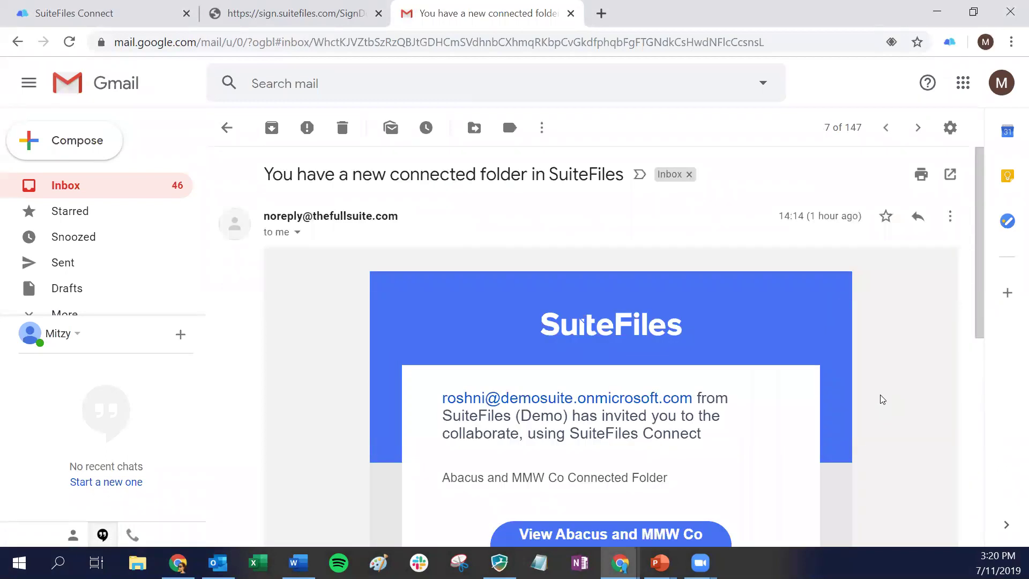
{"action": "scroll", "coordinate": [881, 399], "scroll_direction": "down", "scroll_amount": 4}
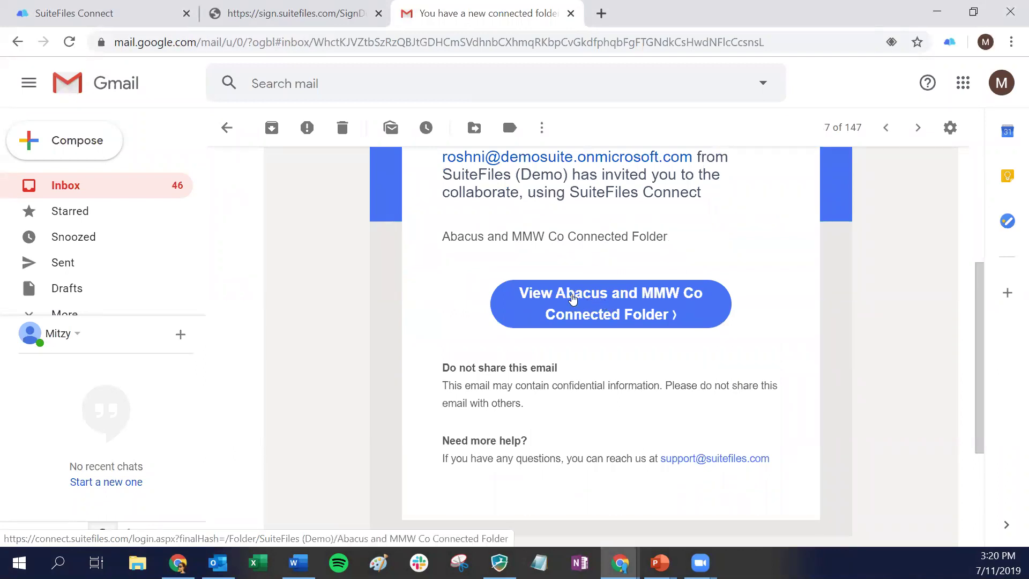
Sign the client out of SuiteFiles Connect and open the Set Up Account form
{"action": "left_click", "coordinate": [661, 314]}
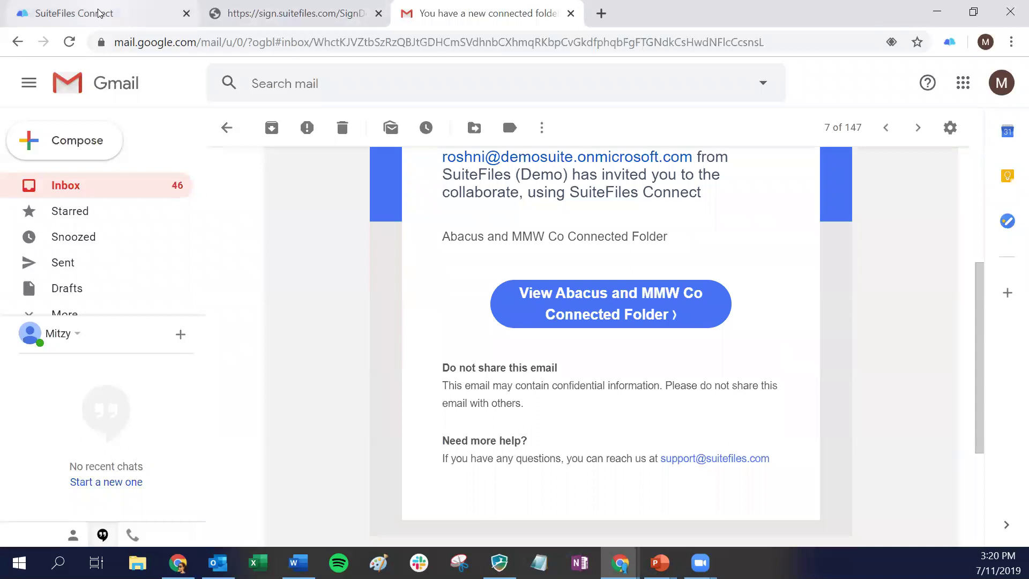
{"action": "left_click", "coordinate": [964, 77]}
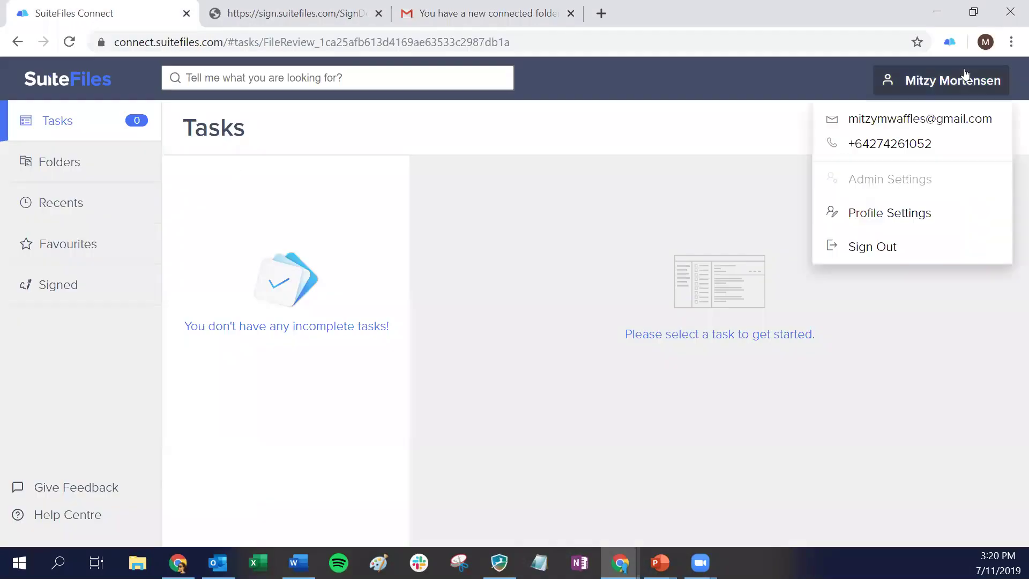
{"action": "left_click", "coordinate": [892, 247]}
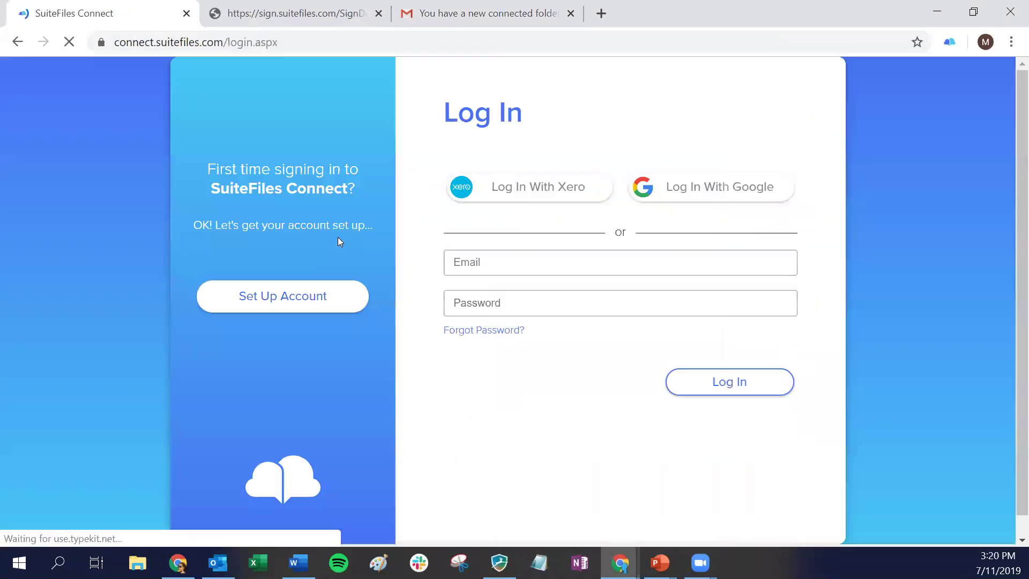
{"action": "left_click", "coordinate": [311, 297]}
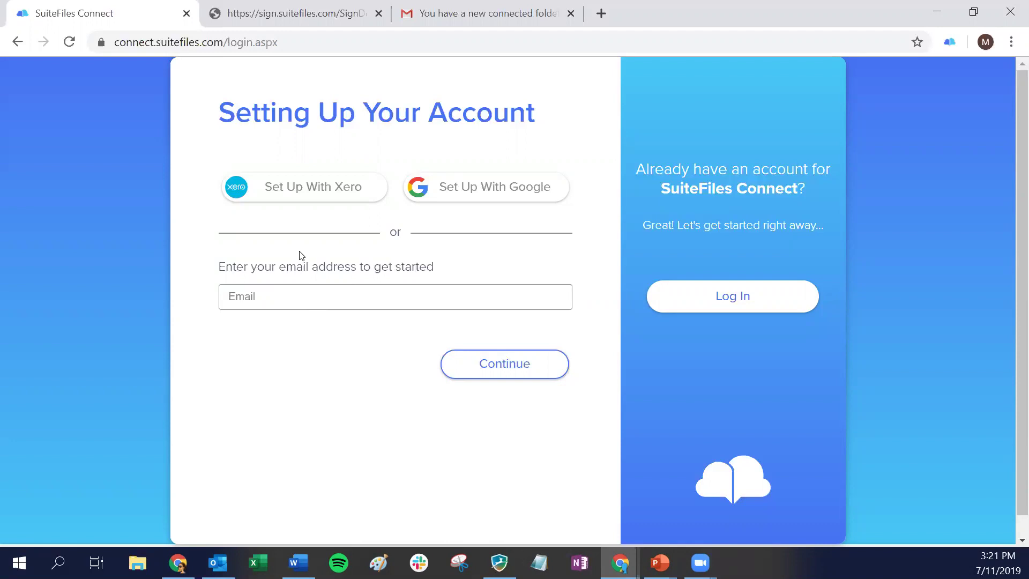
Review the connected folder invitation email alongside the SuiteFiles Connect account set-up form
{"action": "left_click", "coordinate": [472, 10]}
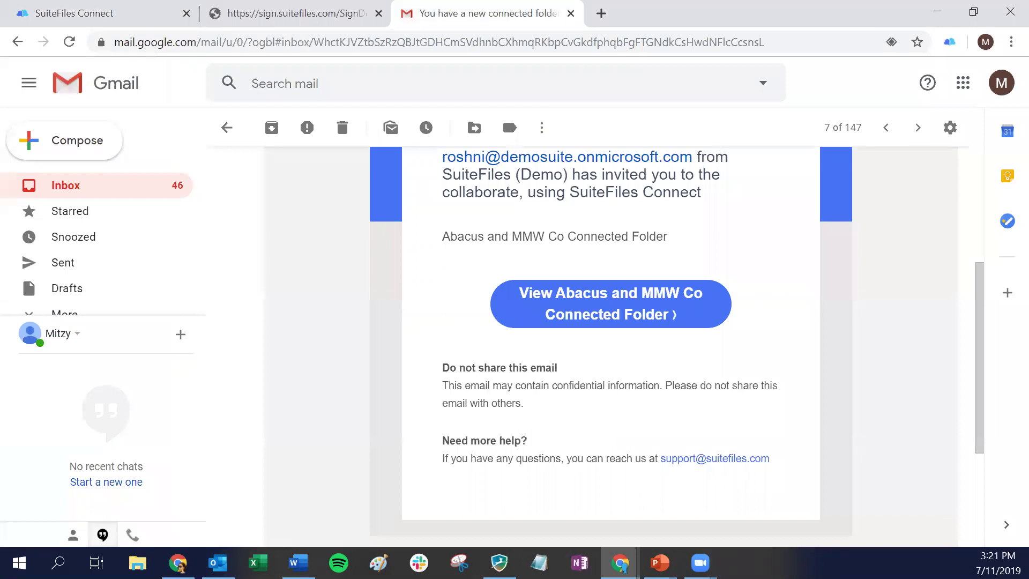
{"action": "left_click", "coordinate": [120, 19]}
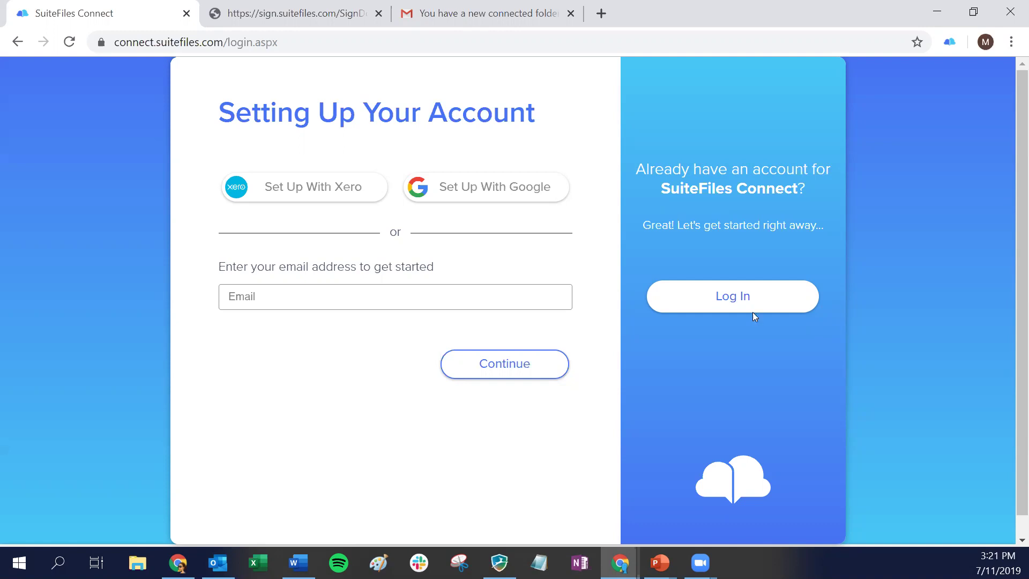
{"action": "left_click", "coordinate": [466, 11]}
{"action": "scroll", "coordinate": [605, 344], "scroll_direction": "up", "scroll_amount": 5}
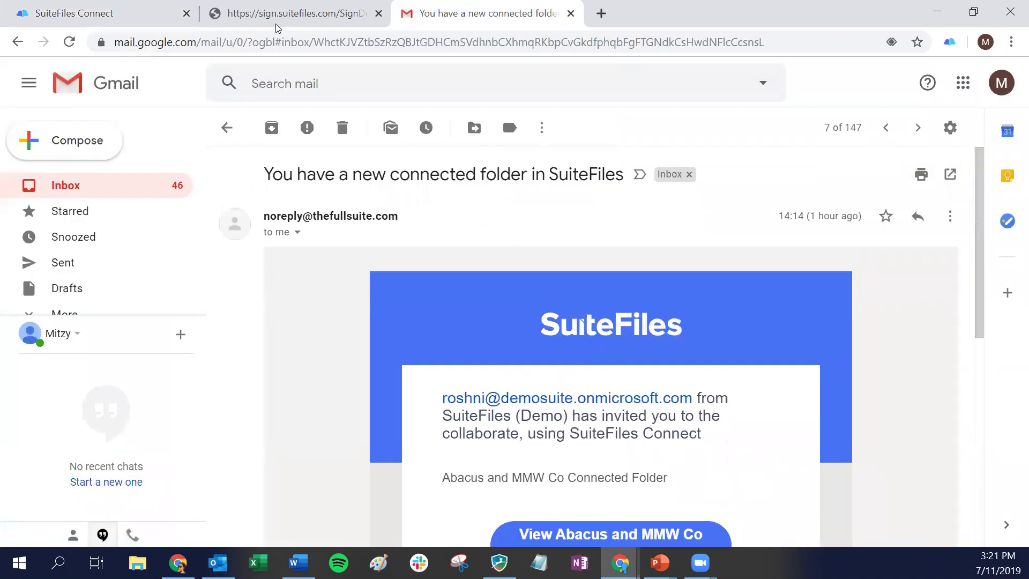
{"action": "left_click", "coordinate": [125, 16]}
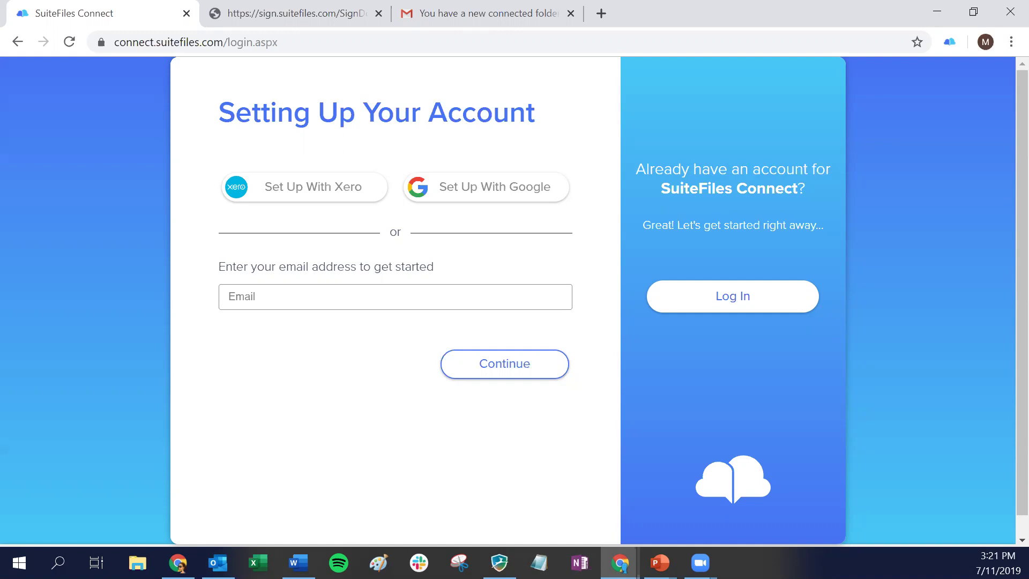
Switch to the SuiteFiles staff browser window and open the sent review task for Welcome to Abacus Accounting Small Town Documents Limited.docx
{"action": "mouse_move", "coordinate": [621, 561]}
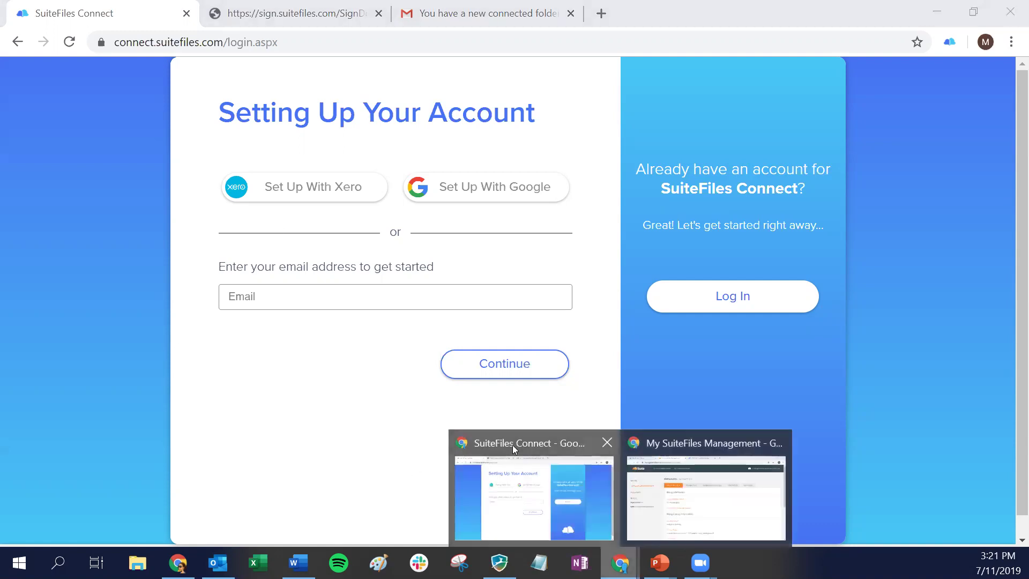
{"action": "left_click", "coordinate": [677, 444]}
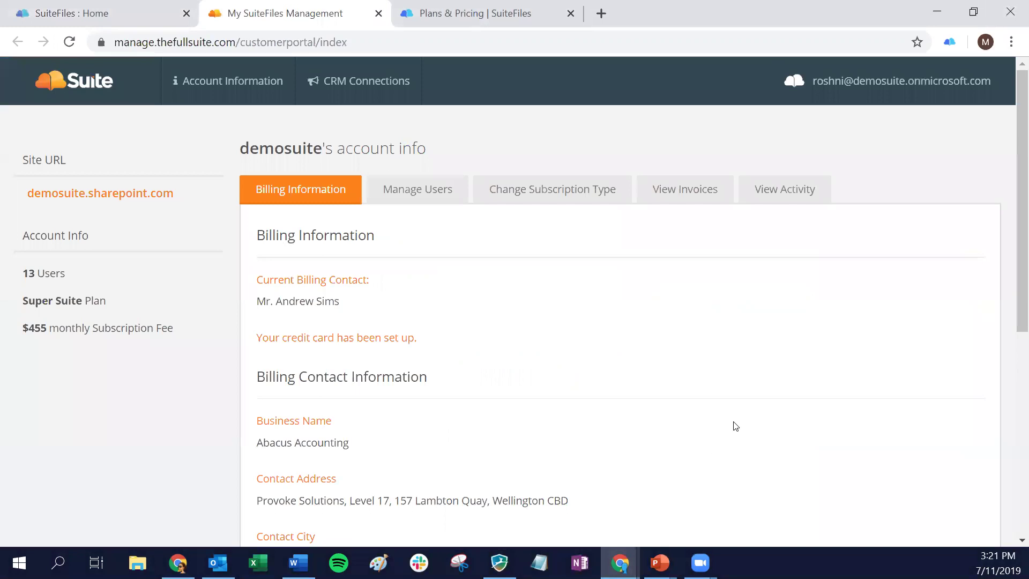
{"action": "left_click", "coordinate": [62, 12]}
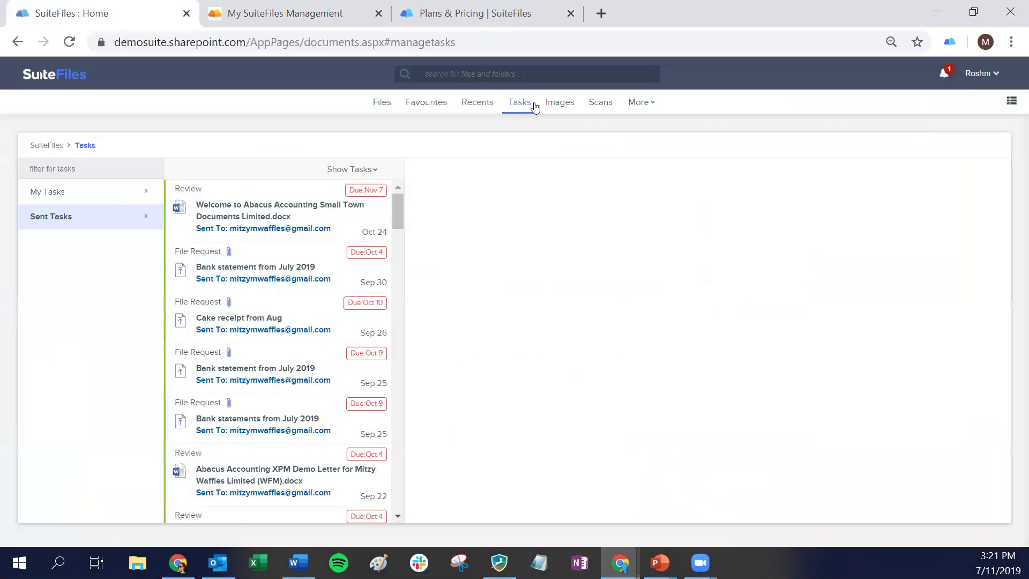
{"action": "left_click", "coordinate": [242, 204]}
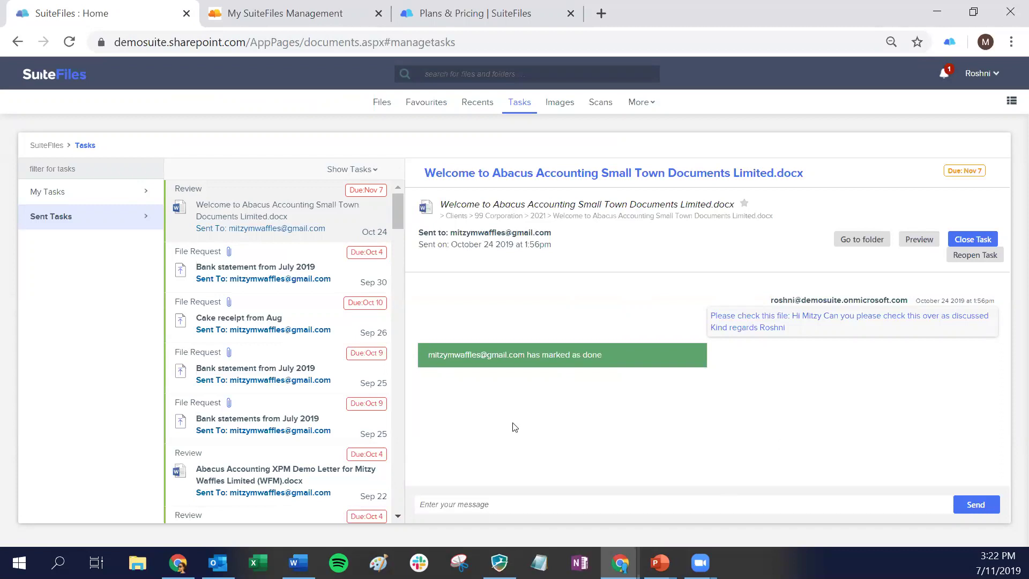
Switch to Outlook, widen the SuiteFiles sidebar beside the uploaded-file notification, and return to the SuiteFiles browser window
{"action": "left_click", "coordinate": [217, 562]}
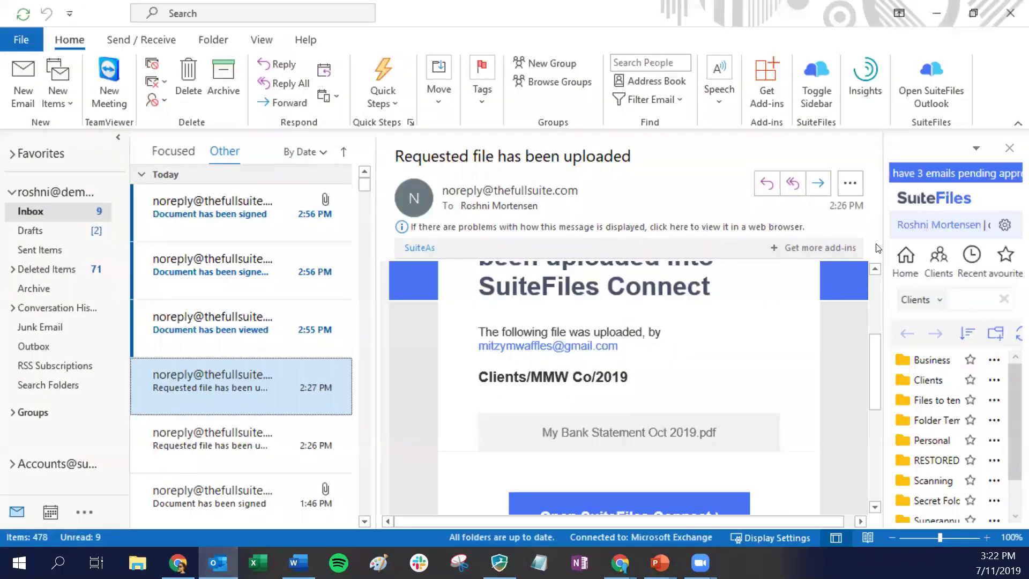
{"action": "left_click_drag", "start_coordinate": [881, 245], "coordinate": [774, 257]}
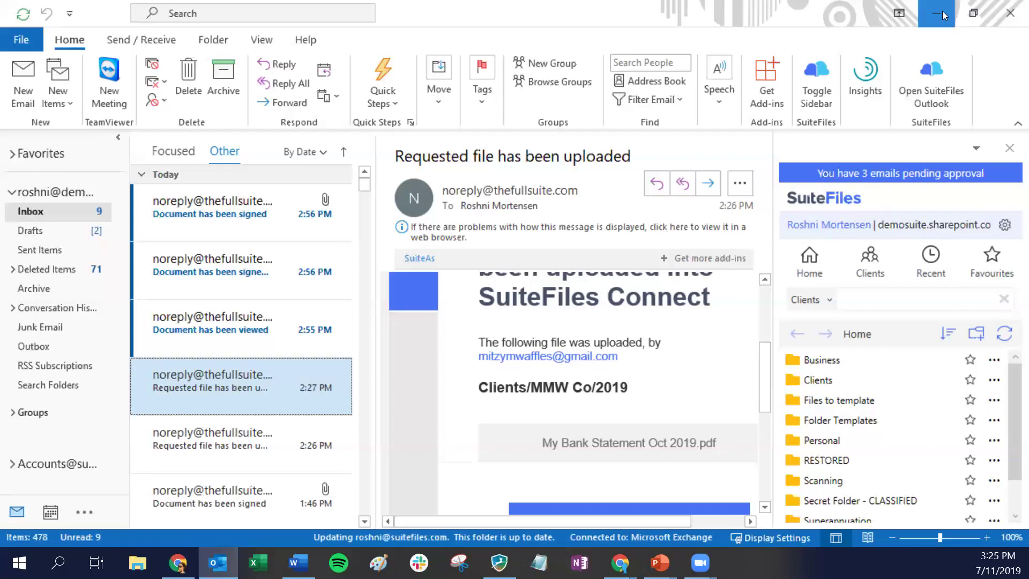
{"action": "left_click", "coordinate": [926, 16]}
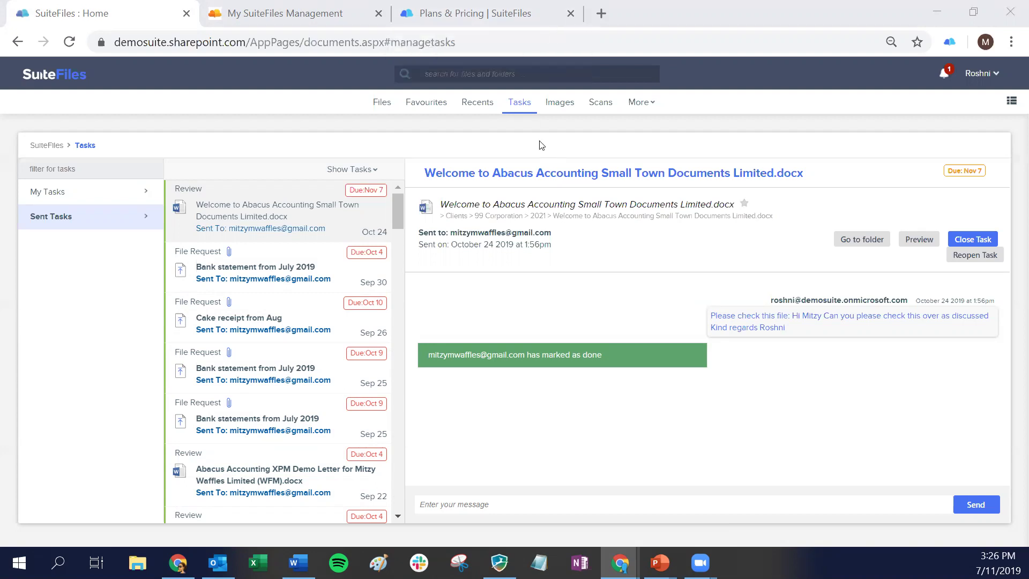
Open SuiteFiles Document Signing and list only the expired signing documents
{"action": "left_click", "coordinate": [635, 102]}
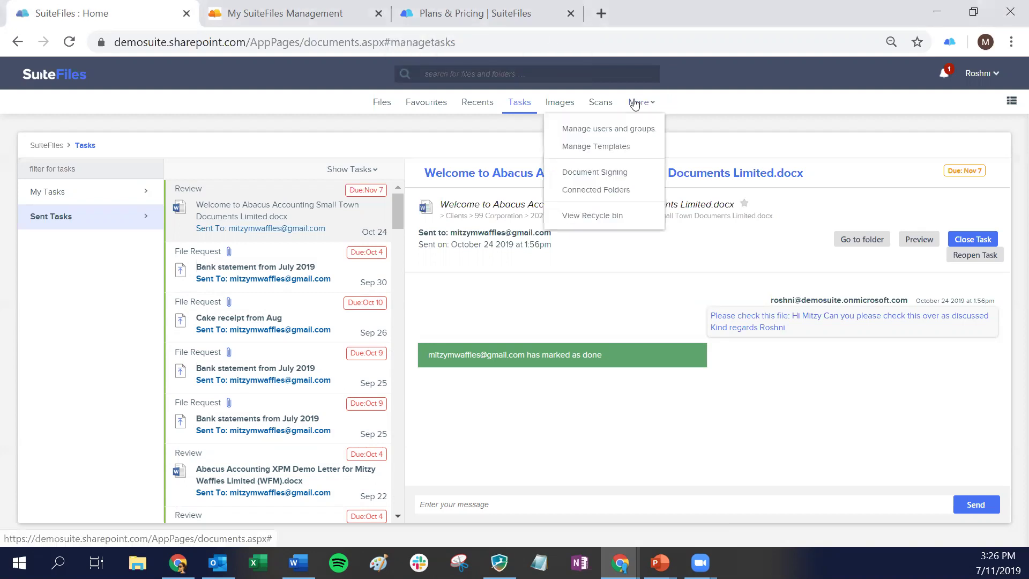
{"action": "left_click", "coordinate": [607, 172]}
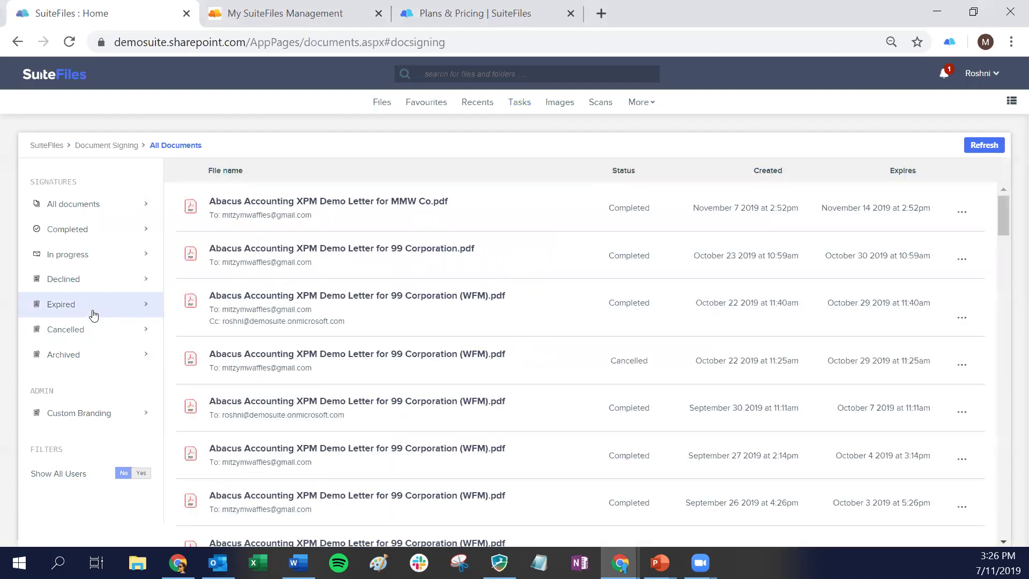
{"action": "left_click", "coordinate": [638, 107]}
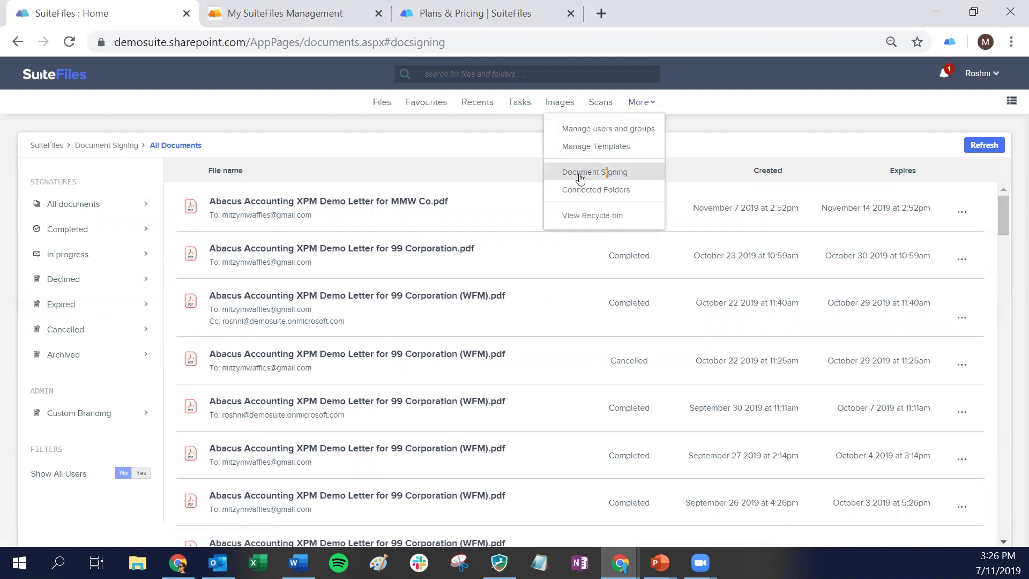
{"action": "left_click", "coordinate": [59, 310]}
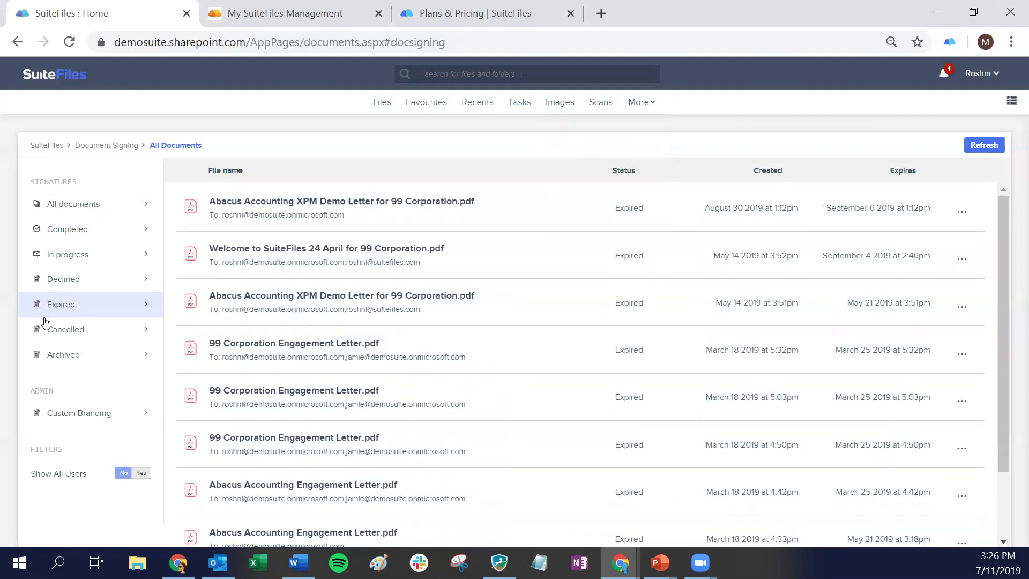
Show the available actions, including Extend Expiry, for the expired Abacus Accounting XPM Demo Letter for 99 Corporation.pdf created August 30 2019
{"action": "left_click", "coordinate": [963, 212]}
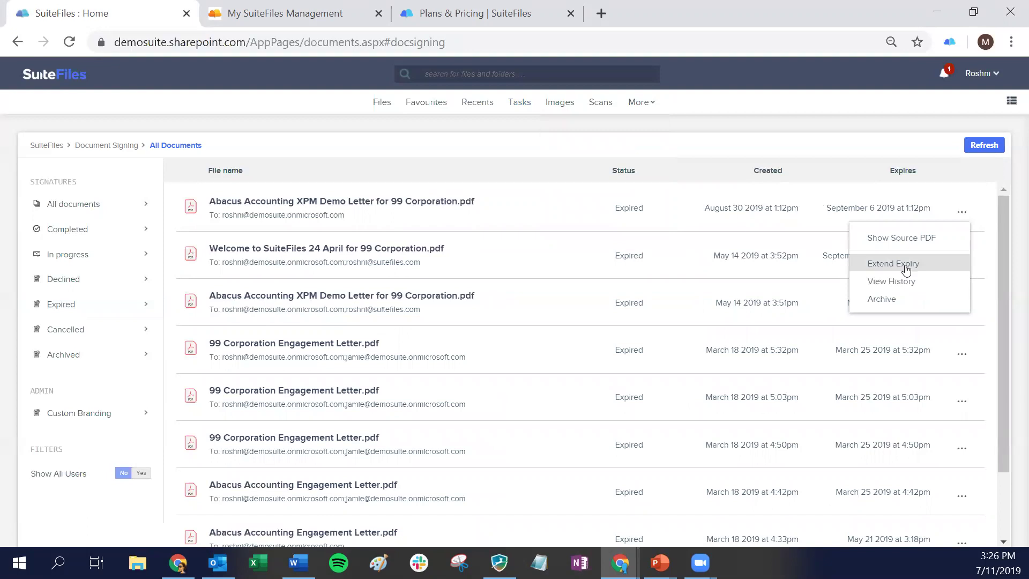
{"action": "left_click", "coordinate": [873, 183]}
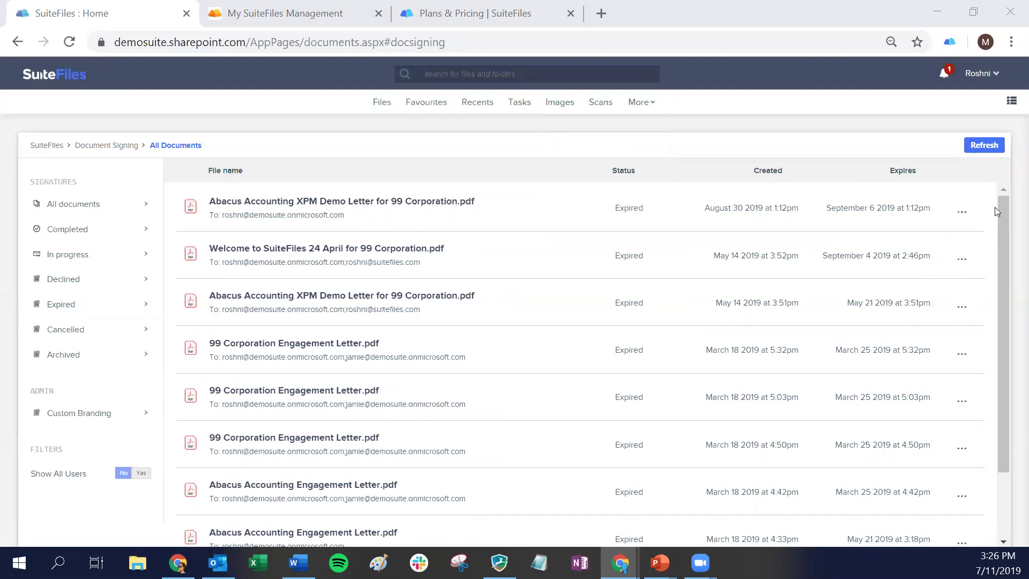
{"action": "left_click", "coordinate": [961, 214]}
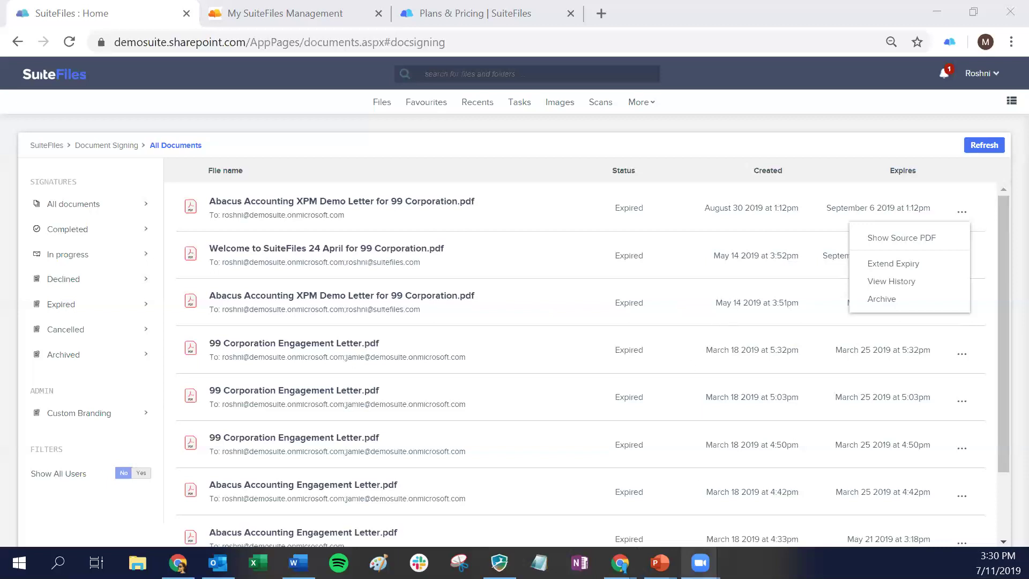
Switch to the PowerPoint slide show and advance from the Q & A slide to the closing Thanks! slide
{"action": "mouse_move", "coordinate": [660, 563]}
{"action": "left_click", "coordinate": [648, 512]}
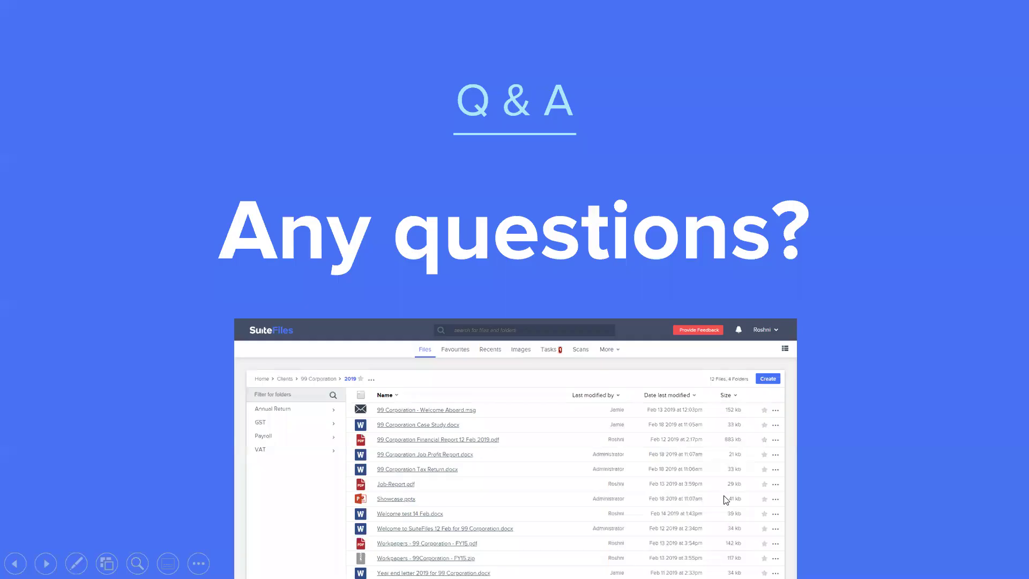
{"action": "left_click", "coordinate": [724, 499]}
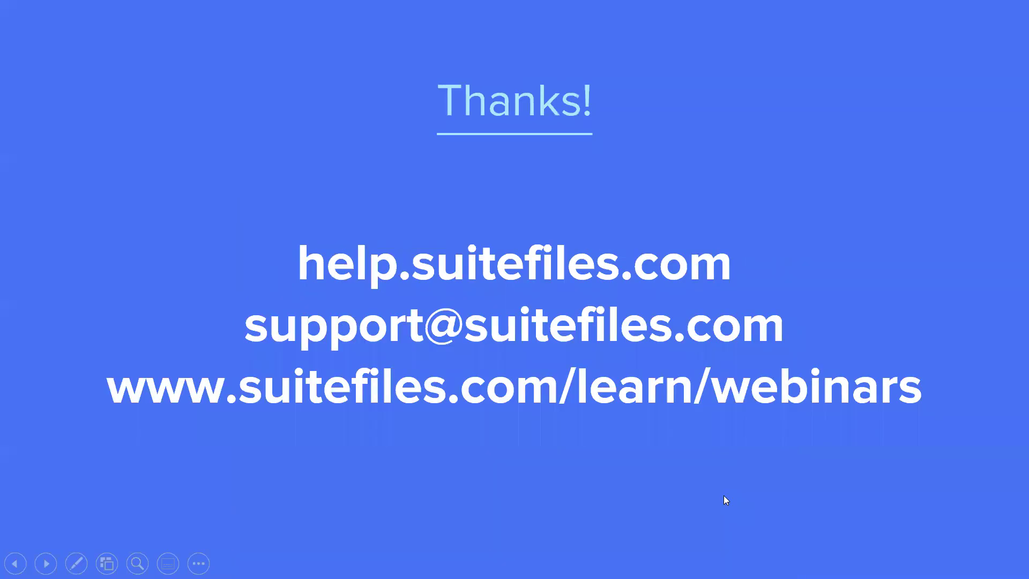